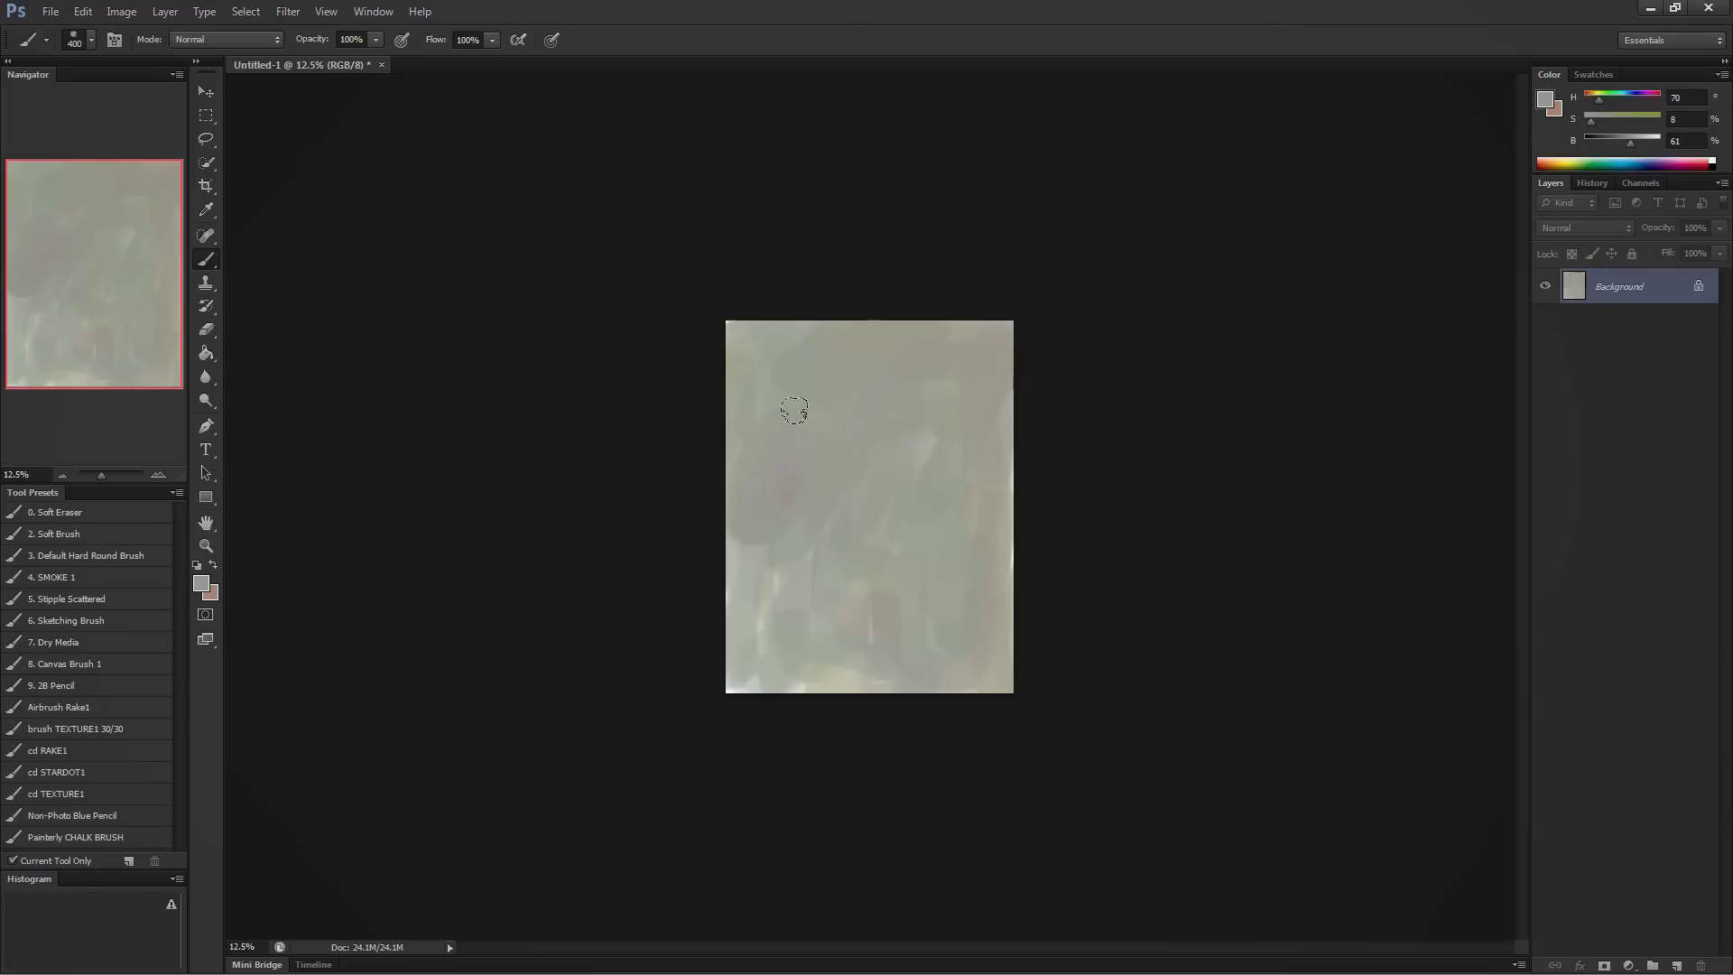
- Blend the background canvas into a muted grey-green wash with tones sampled from the painting
left_click(905, 526, "alt")
mouse_move(858, 668)
left_mouse_down()
mouse_move(750, 592)
mouse_move(738, 668)
left_mouse_up()
left_click(970, 469, "alt")
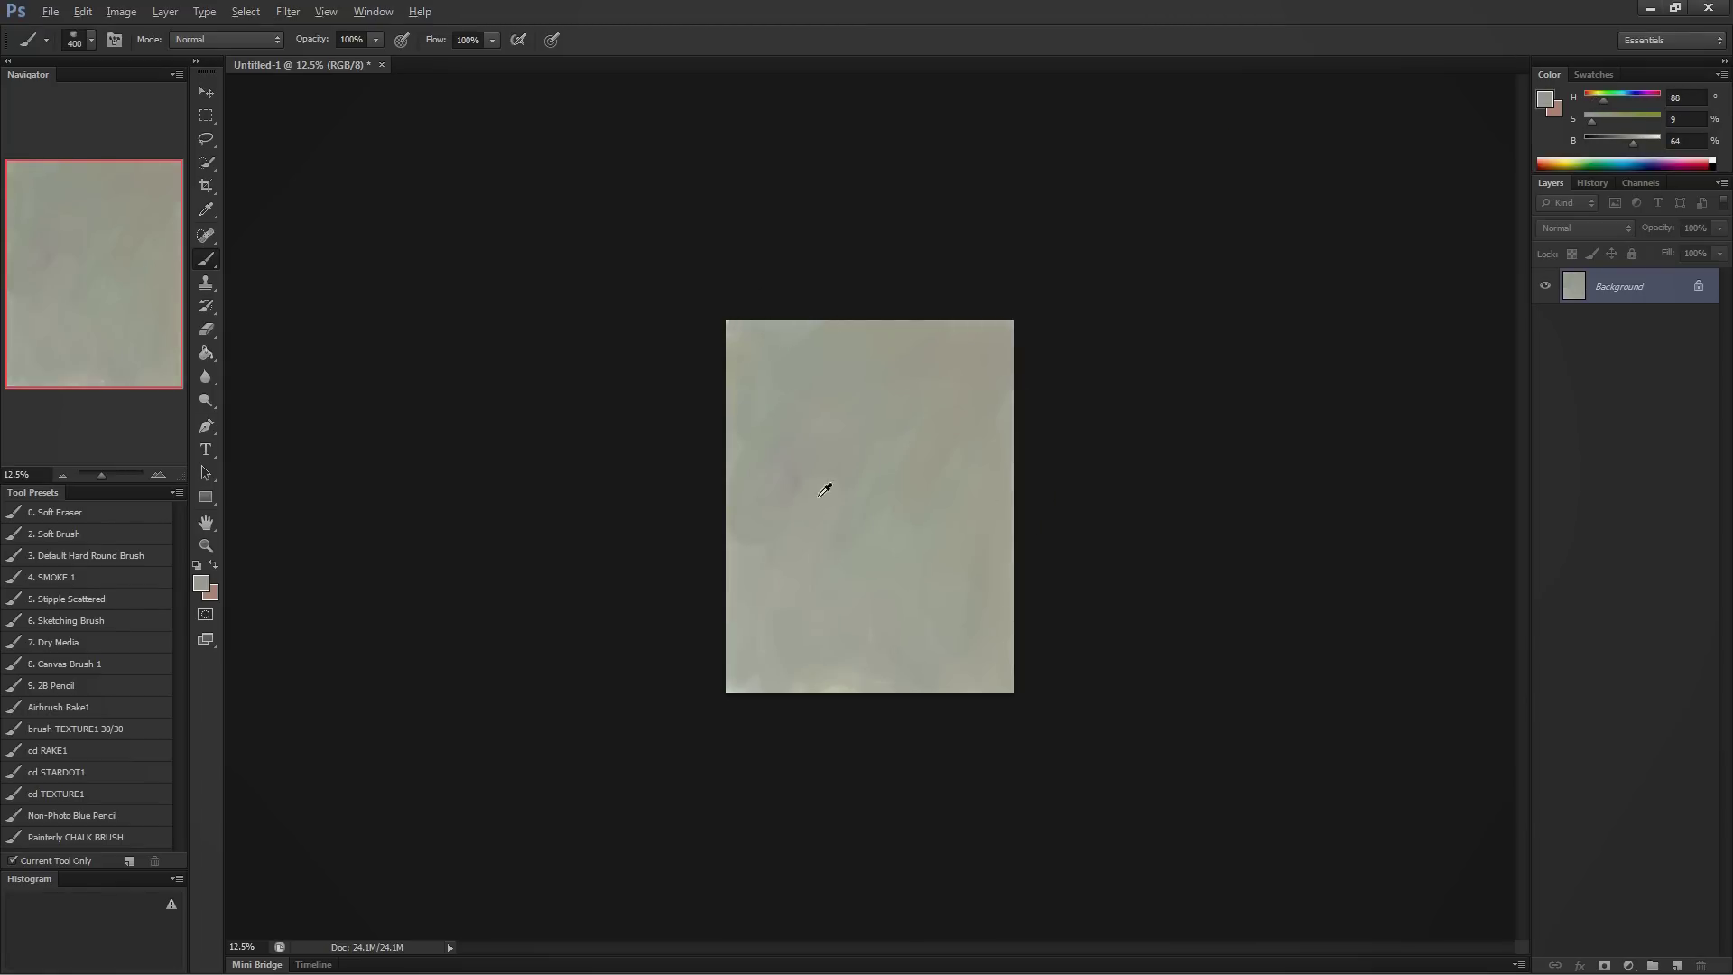
- Add a Luminosity layer above the background and a Color layer filled with black on top of it
left_click(1674, 966)
left_click(1584, 227)
left_click(1588, 694)
left_click(1674, 966)
left_click(1585, 227)
left_click(1585, 677)
key("d")
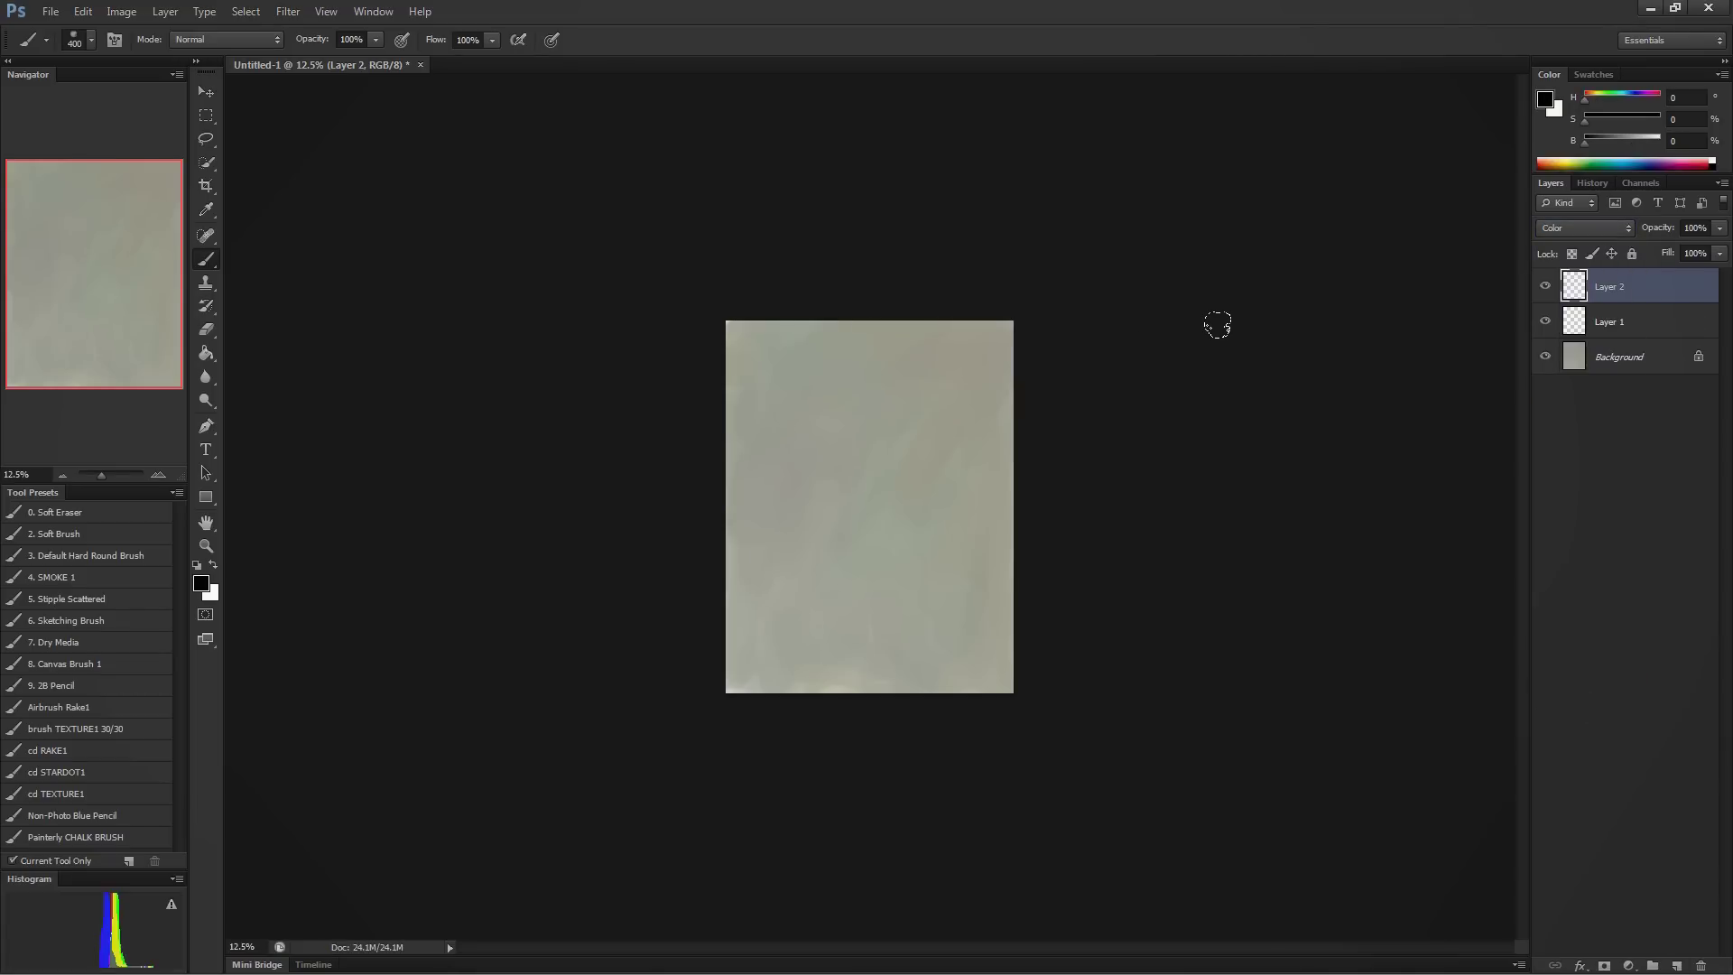
key("alt+BackSpace")
- On Layer 1, block in a soft dark head shape with a large brush in a neutral grey of 32% brightness
key("alt+bracketleft")
left_click(1608, 139)
key("bracketleft")
key("bracketleft")
key("bracketleft")
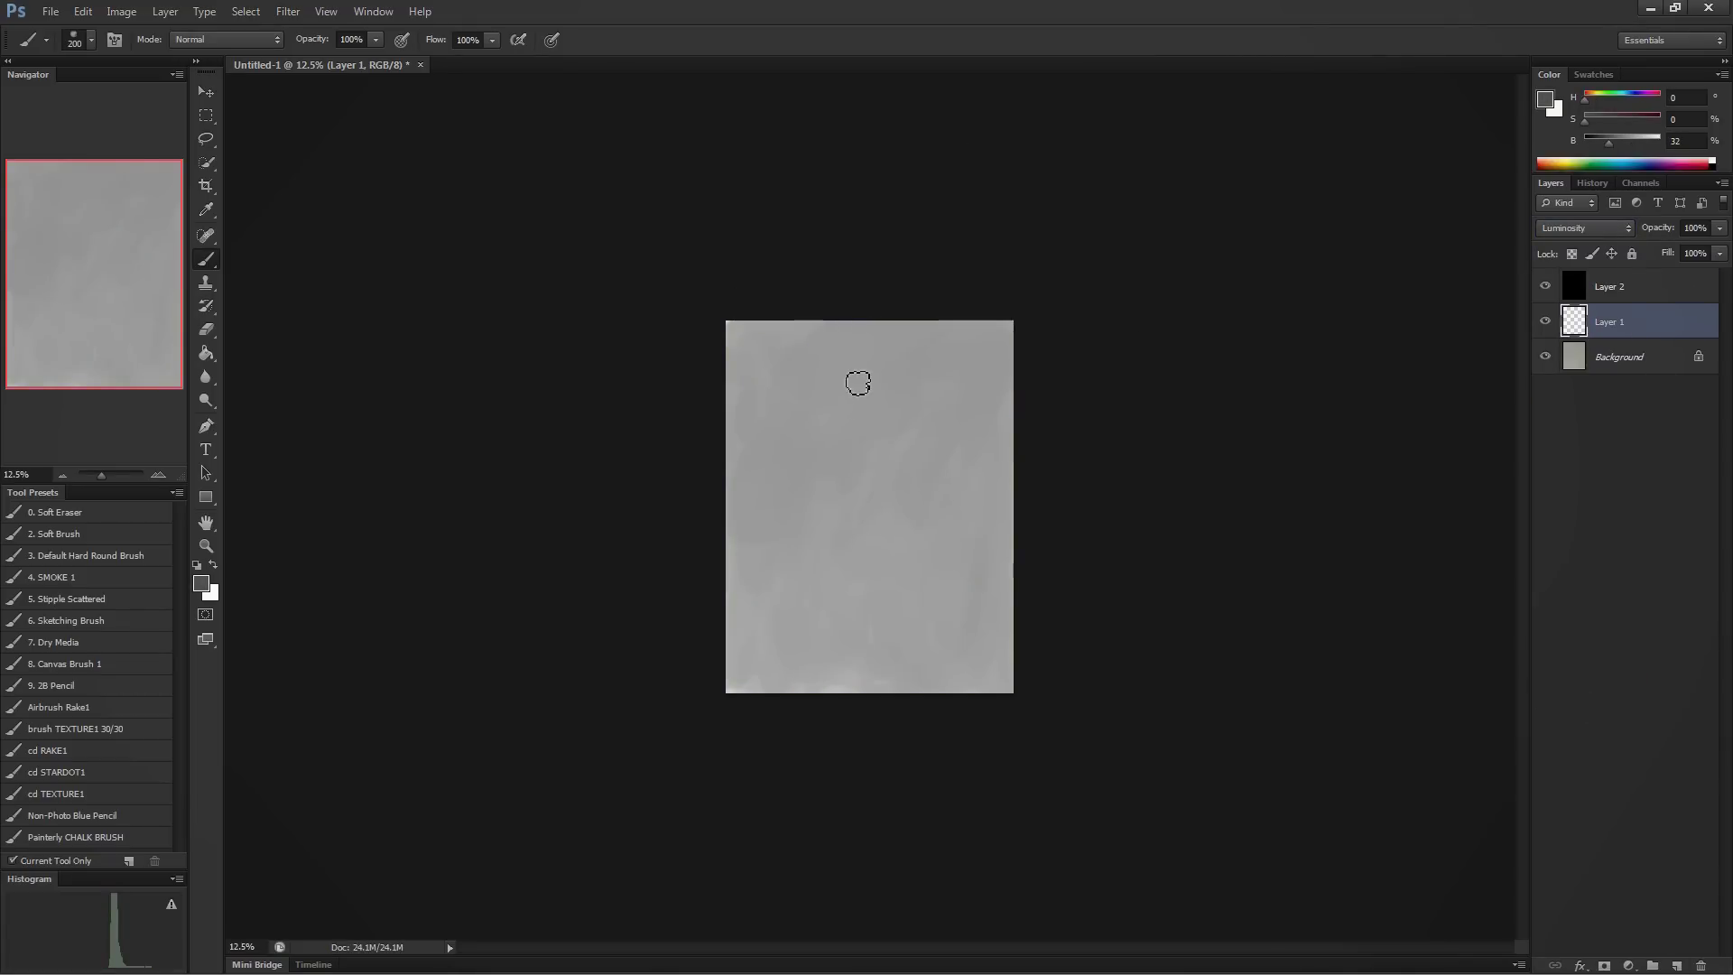
key("ctrl+minus")
left_click_drag(836, 470, 867, 460)
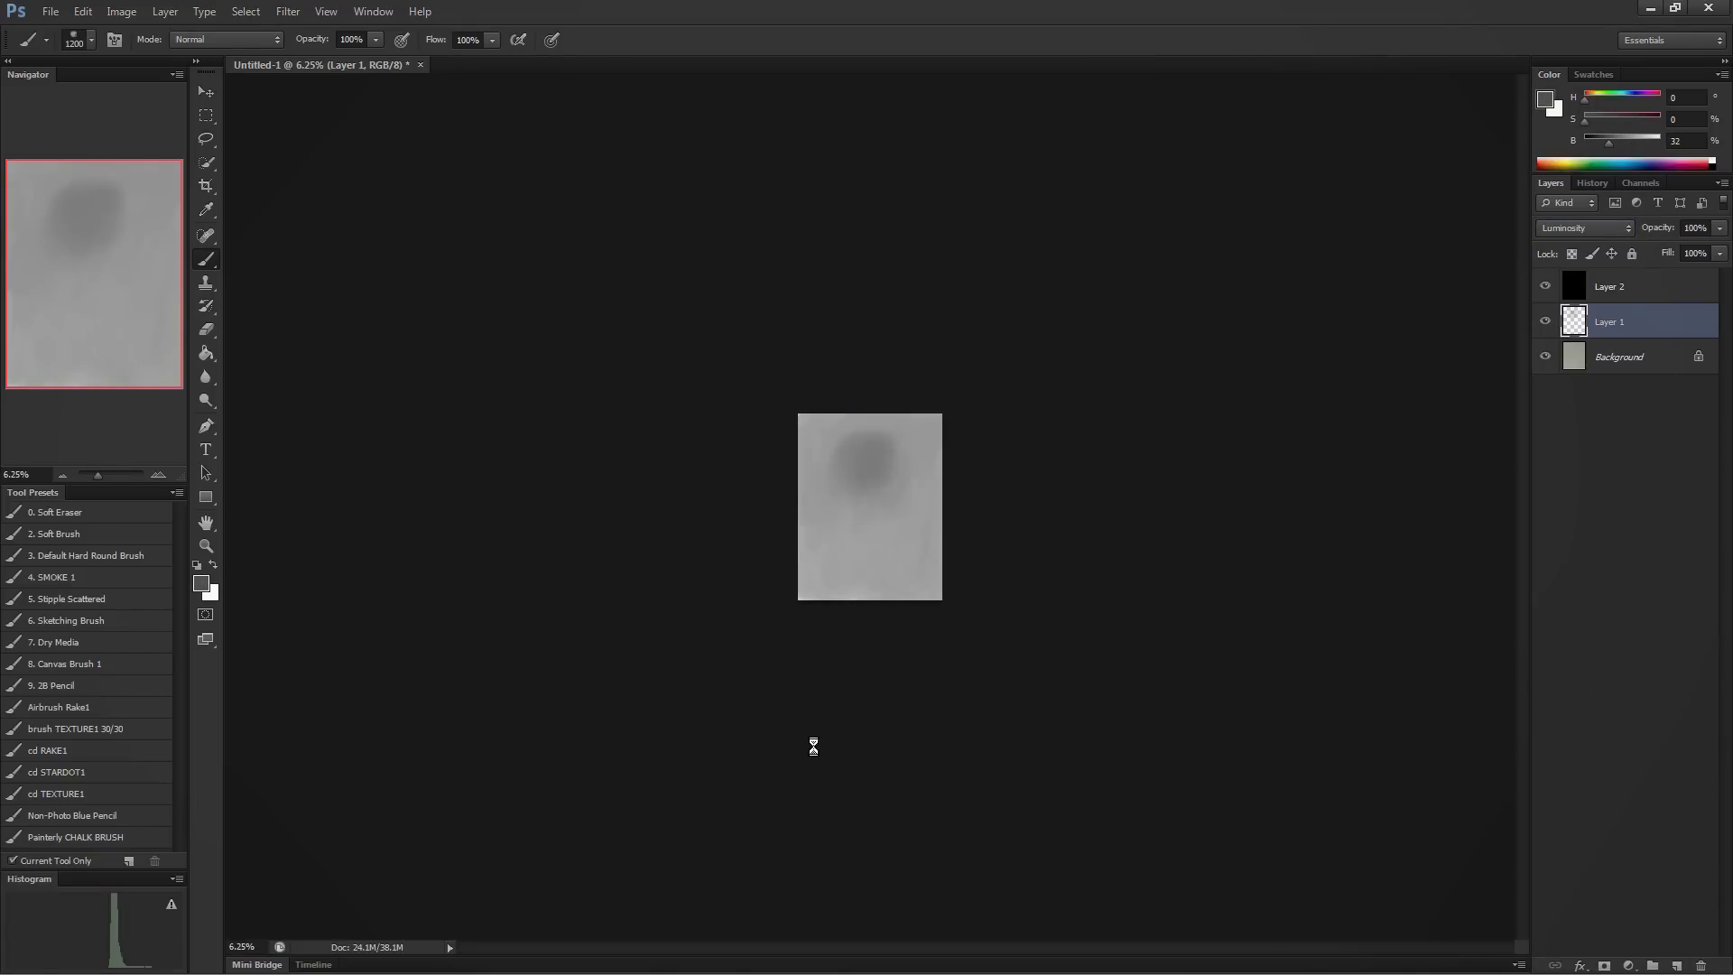
key("ctrl+plus")
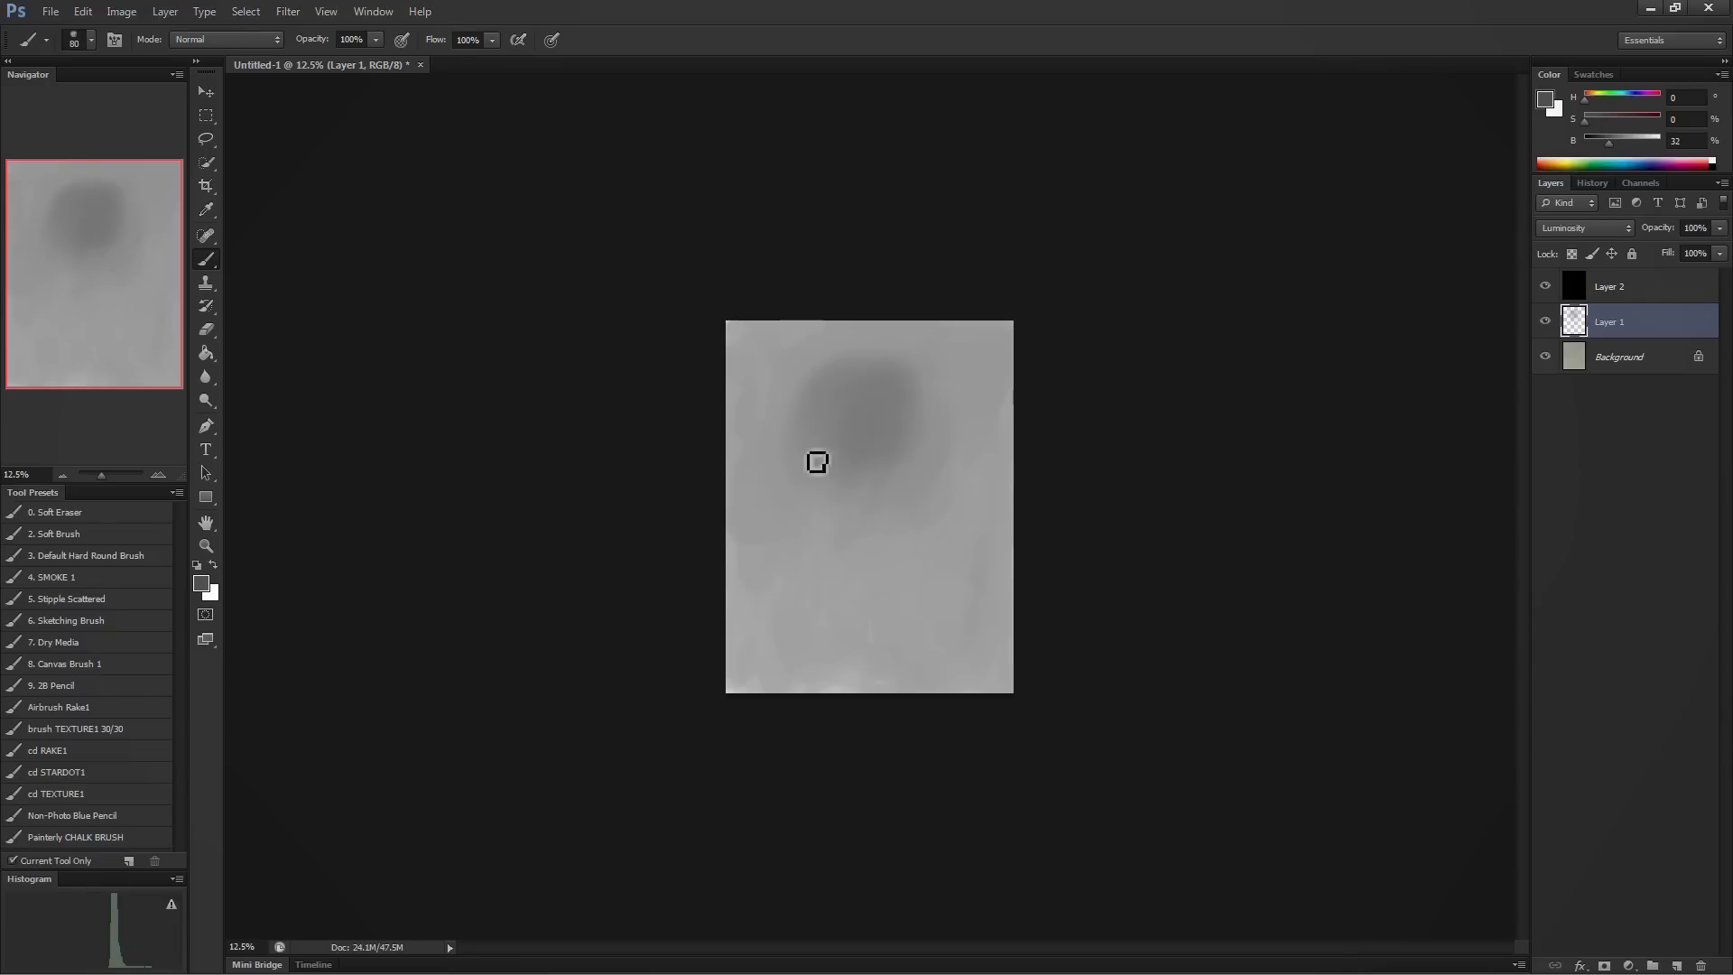
mouse_move(925, 388)
left_mouse_down()
mouse_move(966, 492)
mouse_move(875, 648)
left_mouse_up()
key("z")
left_click(1589, 101)
left_click(1540, 163)
mouse_move(758, 506)
left_mouse_down()
mouse_move(793, 507)
mouse_move(804, 656)
left_mouse_up()
key("b")
left_click_drag(997, 603, 998, 725)
left_click_drag(851, 466, 874, 665)
left_click_drag(839, 468, 929, 585)
left_click_drag(864, 565, 901, 543)
left_click_drag(742, 491, 749, 623)
left_click_drag(740, 492, 790, 479)
left_click_drag(799, 614, 826, 506)
left_click_drag(826, 506, 853, 600)
left_click_drag(885, 492, 889, 587)
left_click_drag(907, 487, 943, 578)
left_click_drag(953, 465, 961, 541)
key("ctrl+alt+z")
key("ctrl+alt+z")
key("ctrl+alt+z")
key("ctrl+alt+z")
key("ctrl+alt+z")
key("ctrl+alt+z")
key("ctrl+alt+z")
key("ctrl+alt+z")
key("ctrl+alt+z")
key("ctrl+alt+z")
key("ctrl+alt+z")
key("ctrl+alt+z")
key("ctrl+alt+z")
key("ctrl+alt+z")
- Sketch the hood outline, face edge, jaw and neck lines of a profile head in a sampled dark tone
left_click(859, 479, "alt")
left_click_drag(866, 294, 705, 436)
mouse_move(929, 287)
left_mouse_down()
mouse_move(727, 397)
mouse_move(753, 533)
mouse_move(912, 422)
mouse_move(886, 479)
mouse_move(739, 372)
left_mouse_up()
left_click_drag(756, 456, 742, 397)
left_click_drag(933, 425, 939, 542)
left_click_drag(889, 411, 856, 549)
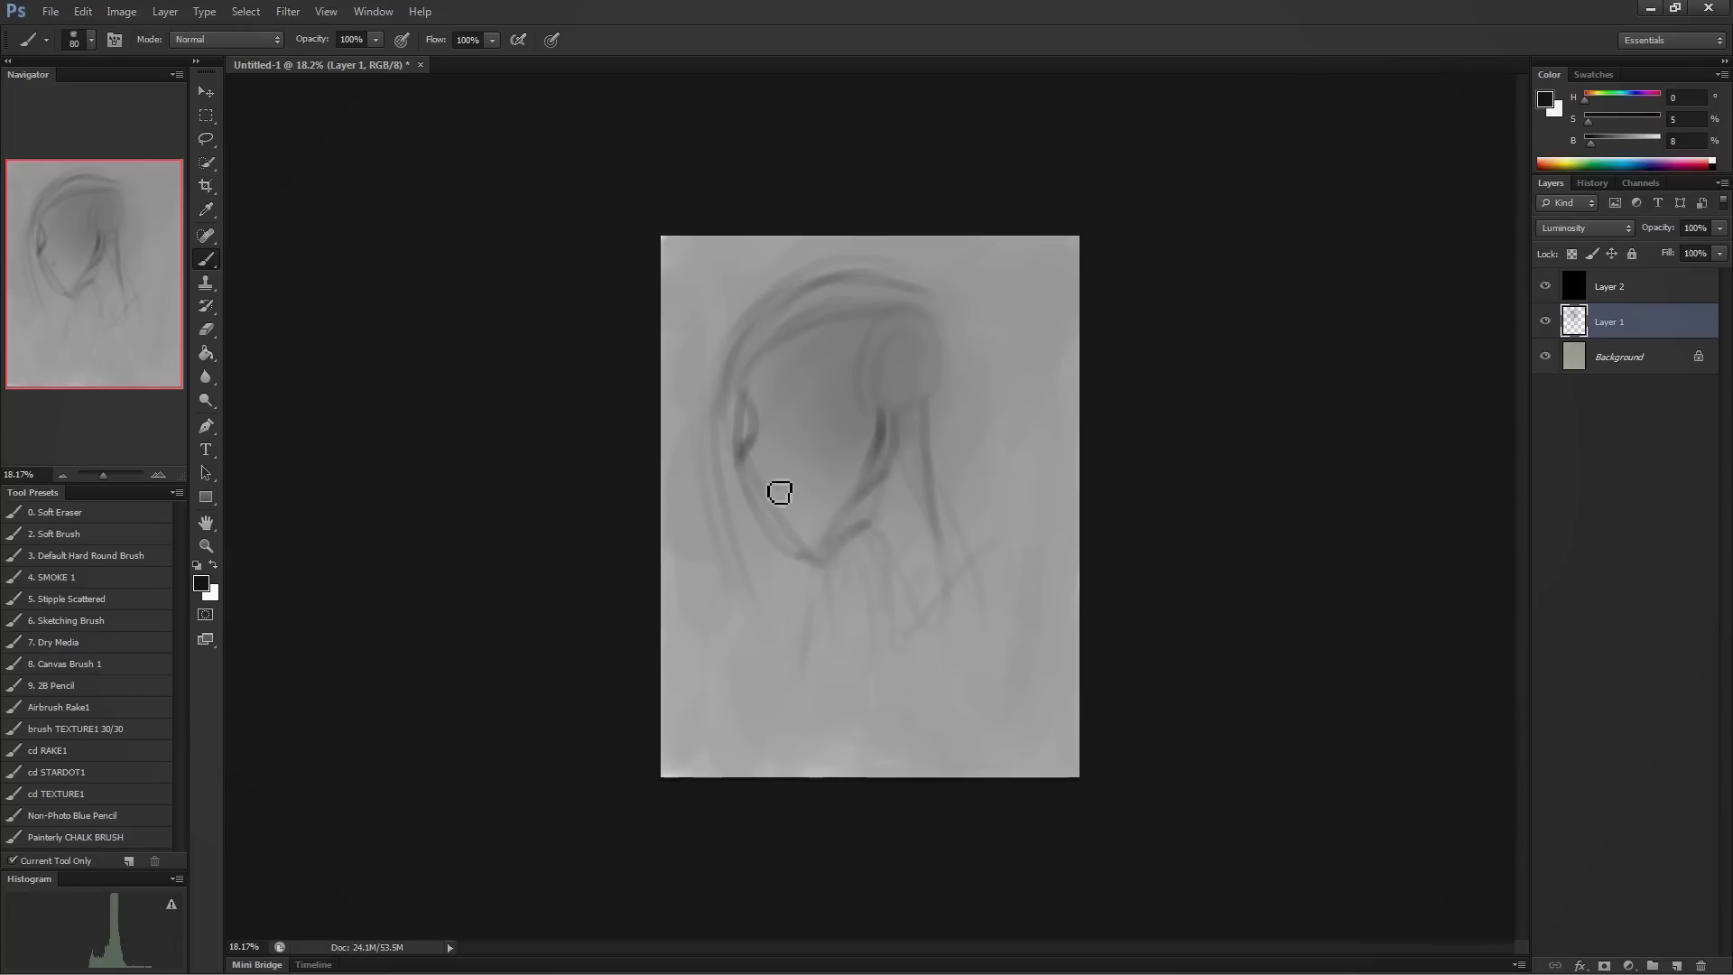
- Shade the eye socket, under the jaw and behind the neck, and add small dark accents around the ear
mouse_move(746, 390)
left_mouse_down()
mouse_move(768, 538)
mouse_move(835, 584)
mouse_move(775, 412)
mouse_move(780, 430)
mouse_move(791, 385)
mouse_move(776, 359)
mouse_move(756, 395)
left_mouse_up()
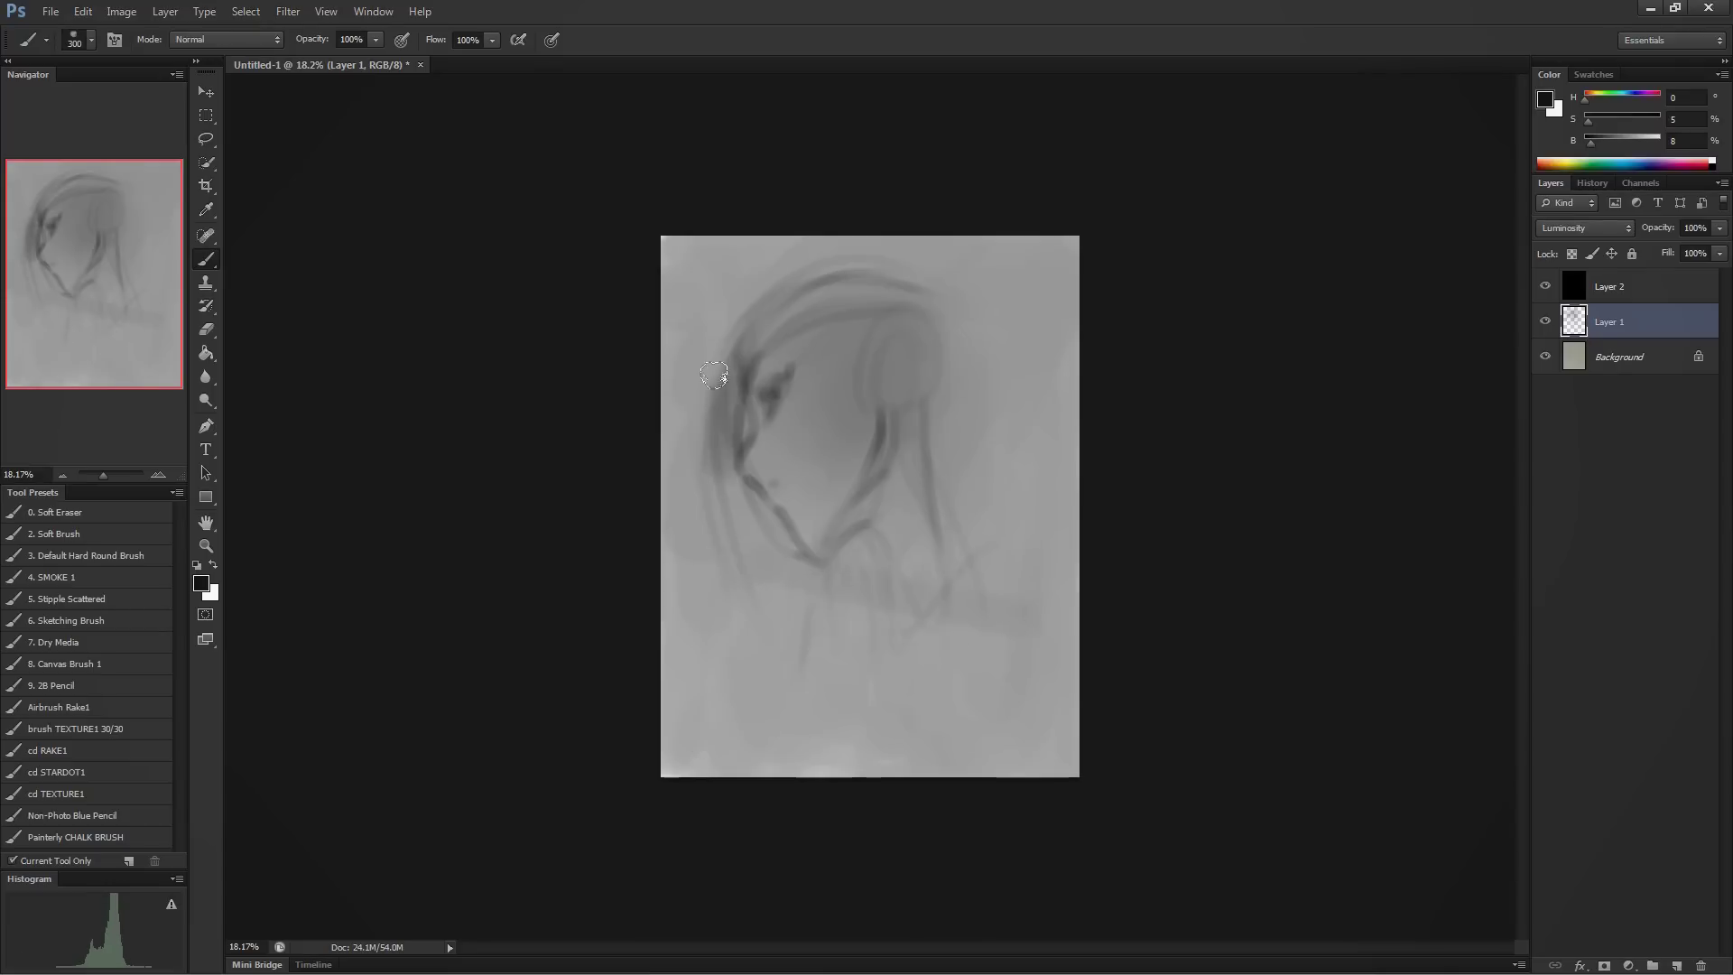
left_click_drag(862, 555, 856, 610)
left_click_drag(928, 483, 900, 525)
key("bracketleft")
key("bracketleft")
key("bracketleft")
key("bracketleft")
key("bracketleft")
key("bracketleft")
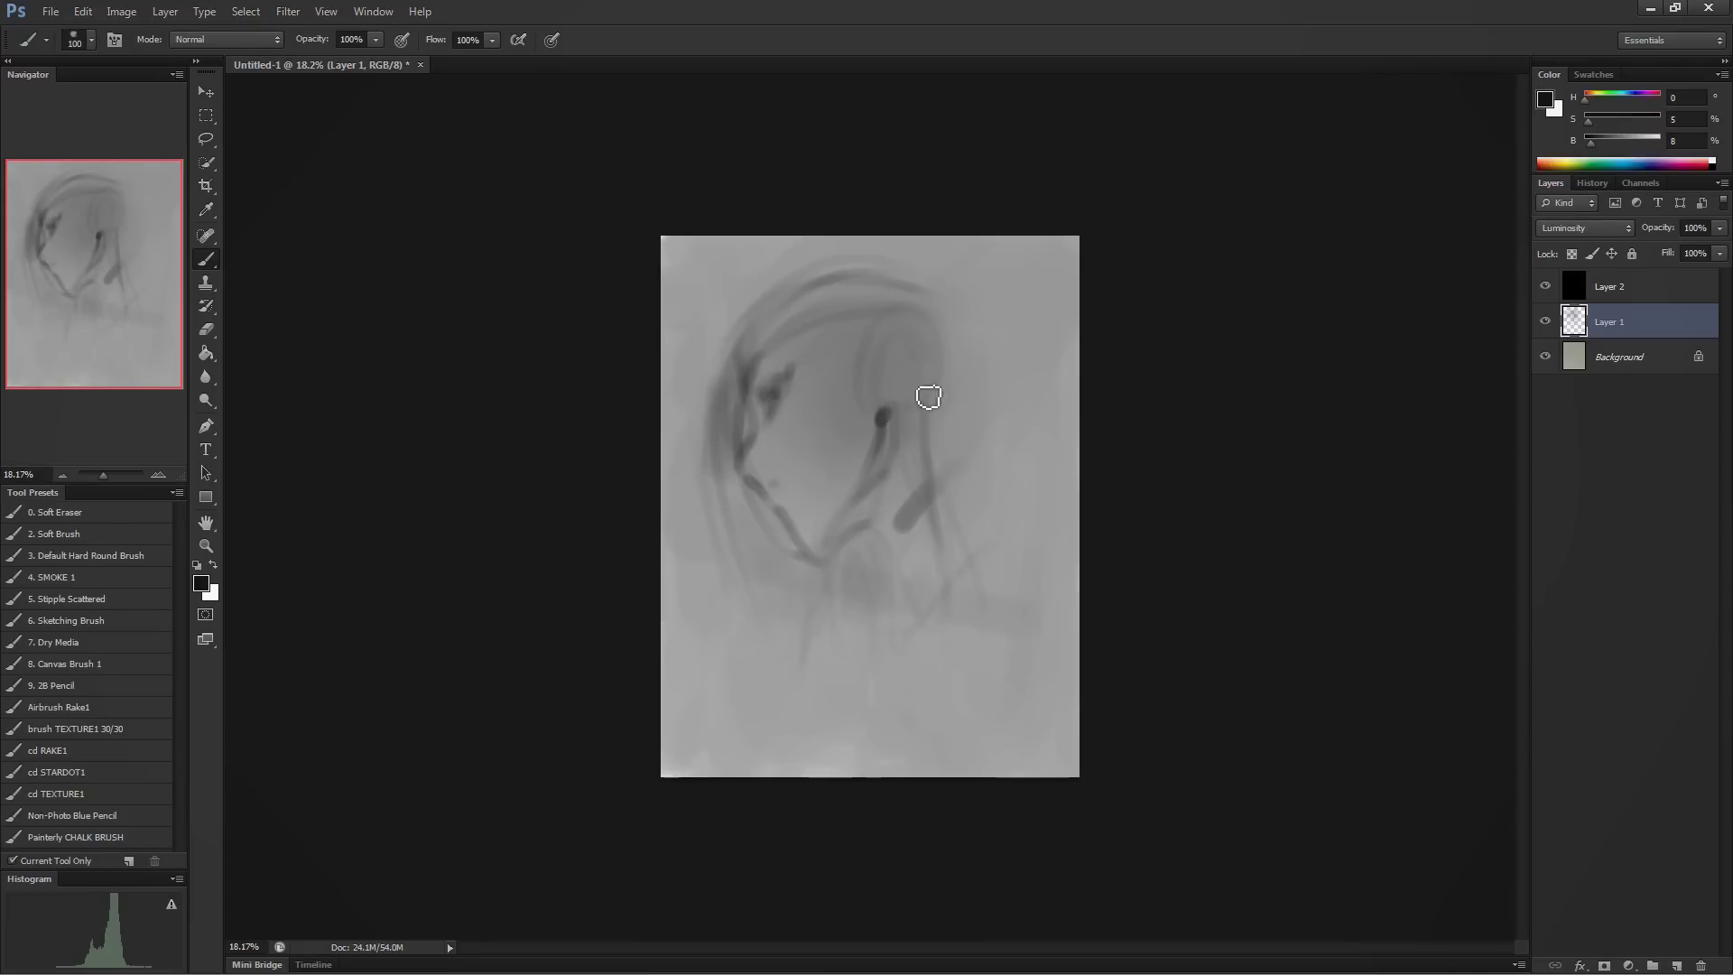
key("bracketleft")
left_click(895, 386, "alt")
left_click(876, 378)
- Paint the back of the hood, the collar and the banded shoulder and upper-body shapes in mid-grey strokes
mouse_move(959, 298)
left_mouse_down()
mouse_move(938, 433)
mouse_move(893, 551)
mouse_move(844, 587)
left_mouse_up()
left_click_drag(1046, 591, 990, 673)
left_click_drag(1037, 541, 1032, 614)
mouse_move(853, 668)
left_mouse_down()
mouse_move(1004, 668)
mouse_move(929, 708)
left_mouse_up()
left_click_drag(975, 651, 1065, 722)
left_click_drag(857, 774, 1014, 794)
left_click_drag(922, 760, 1058, 769)
- Thicken the hood around the head and darken the long shape falling in front of the face
mouse_move(1022, 525)
left_mouse_down()
mouse_move(923, 498)
mouse_move(912, 529)
mouse_move(947, 341)
mouse_move(853, 410)
left_mouse_up()
mouse_move(865, 282)
left_mouse_down()
mouse_move(948, 302)
mouse_move(930, 370)
left_mouse_up()
mouse_move(803, 285)
left_mouse_down()
mouse_move(785, 290)
mouse_move(713, 506)
left_mouse_up()
left_click_drag(713, 506, 812, 623)
left_click_drag(717, 361, 785, 663)
mouse_move(762, 312)
left_mouse_down()
mouse_move(694, 488)
mouse_move(722, 577)
left_mouse_up()
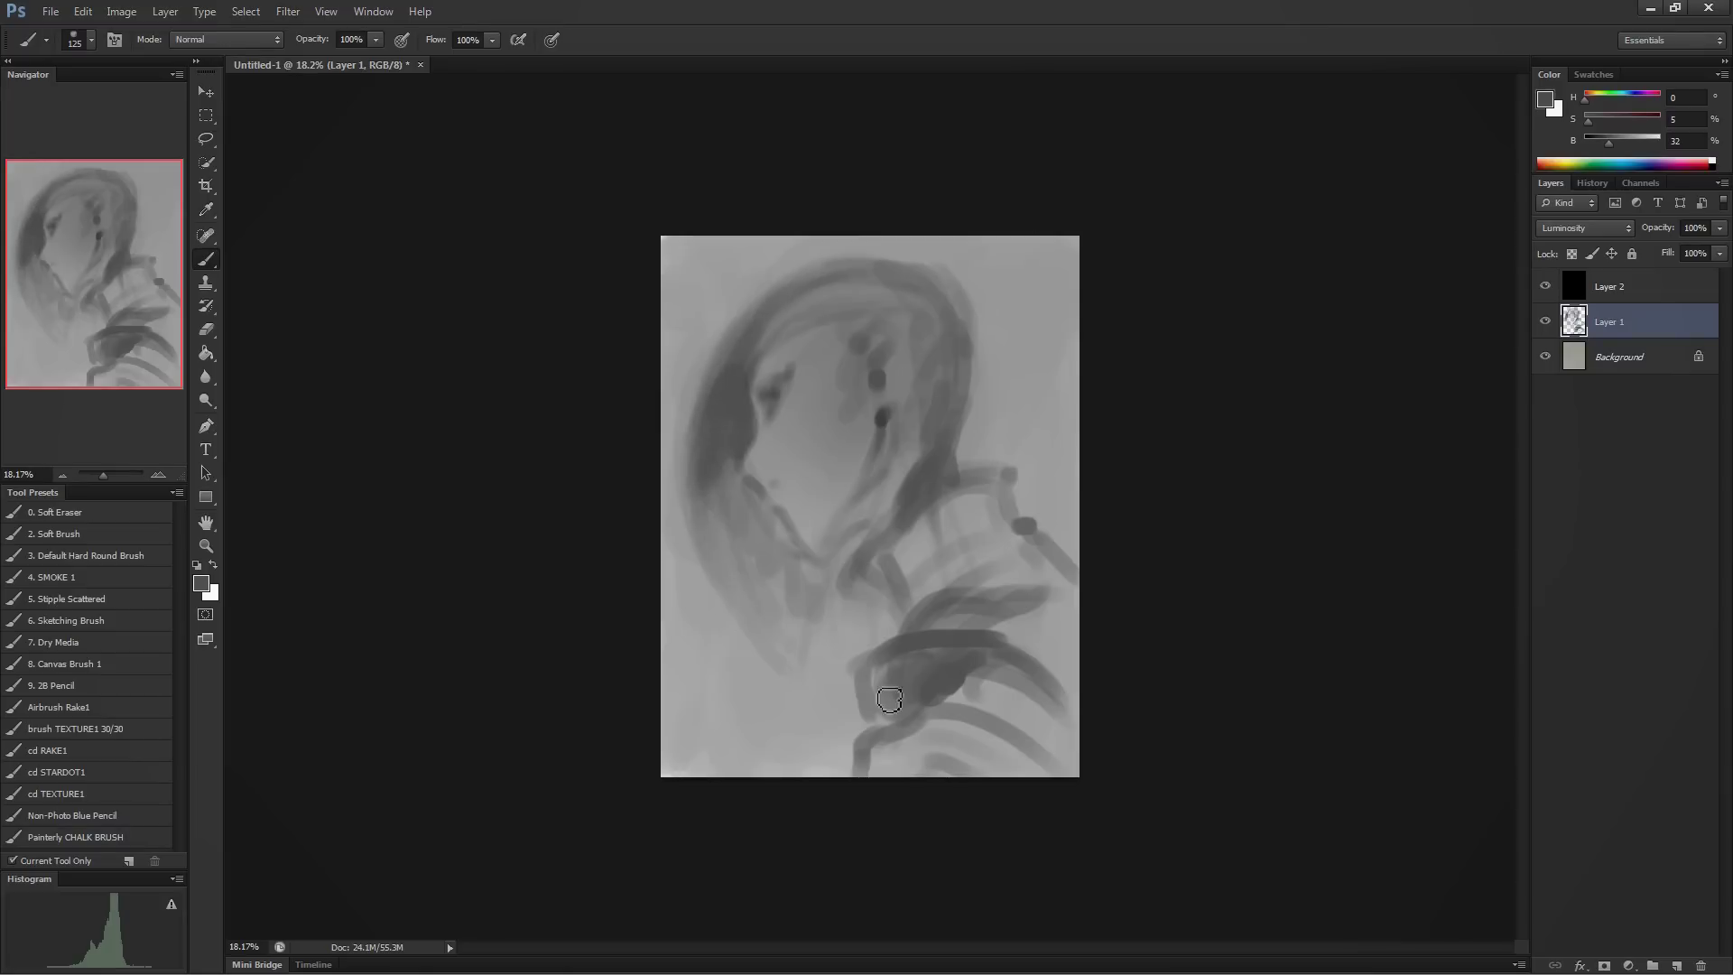
- Refine the nose, eye socket and cheek with sampled mid-greys, undoing the stray stroke below the face
mouse_move(777, 452)
left_mouse_down()
mouse_move(789, 442)
mouse_move(761, 472)
left_mouse_up()
left_click(772, 462, "alt")
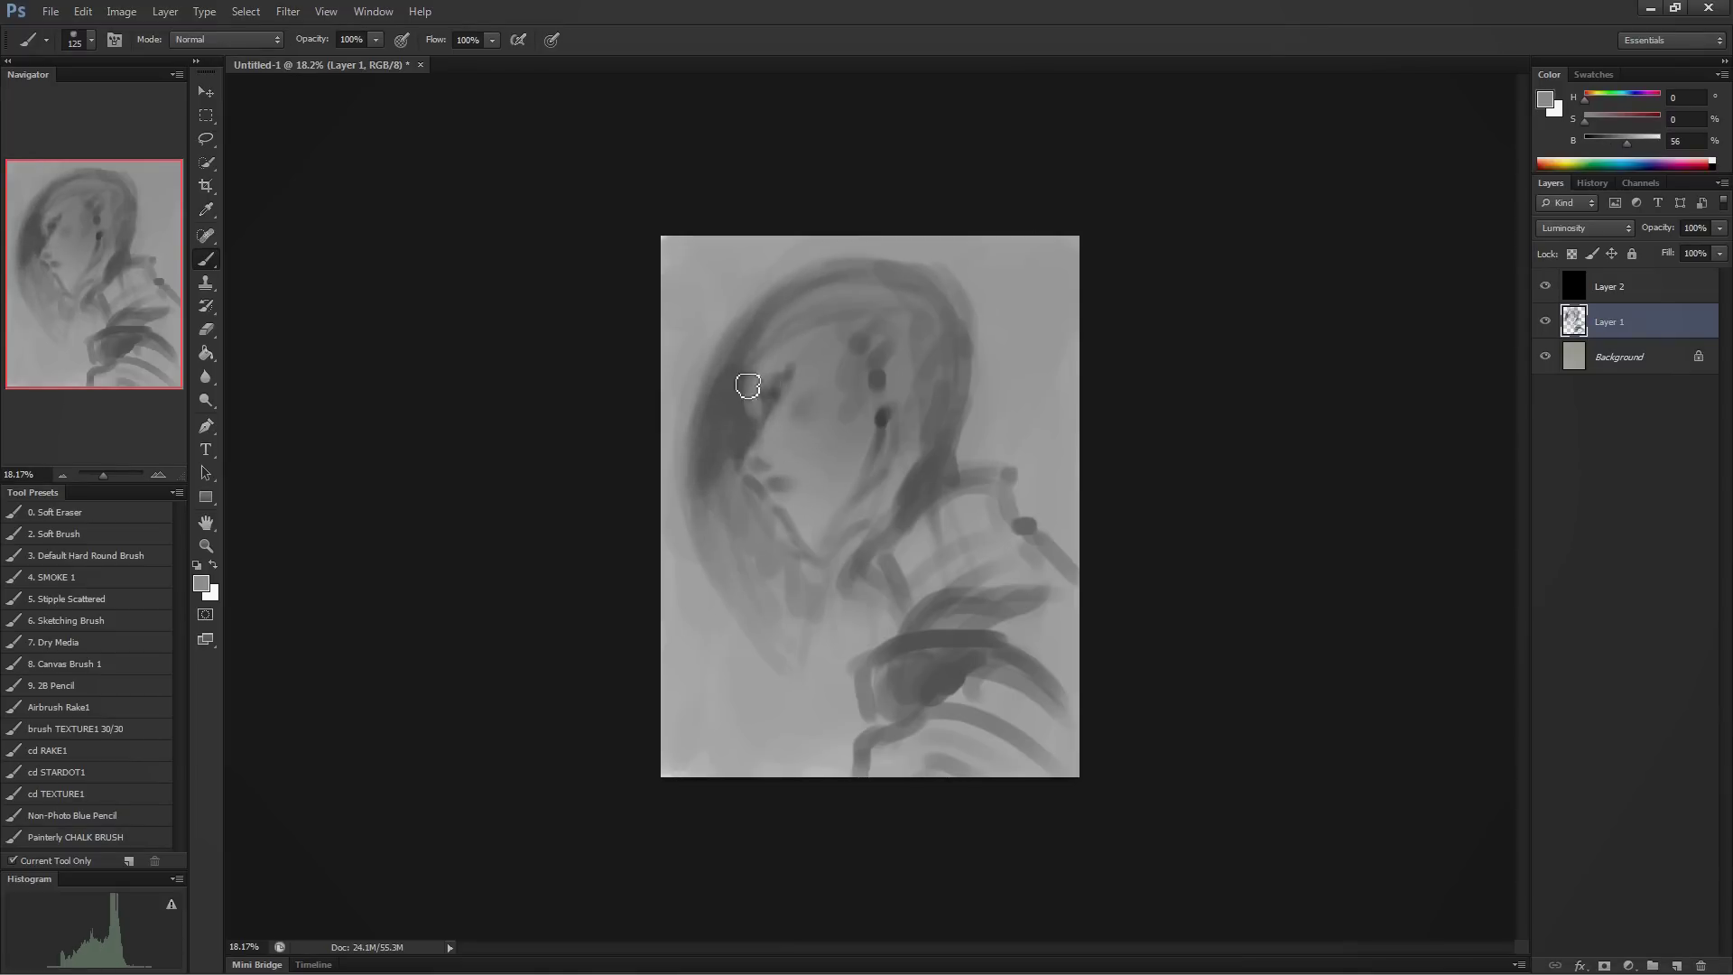
left_click_drag(700, 605, 912, 672)
key("ctrl+z")
left_click_drag(763, 422, 793, 383)
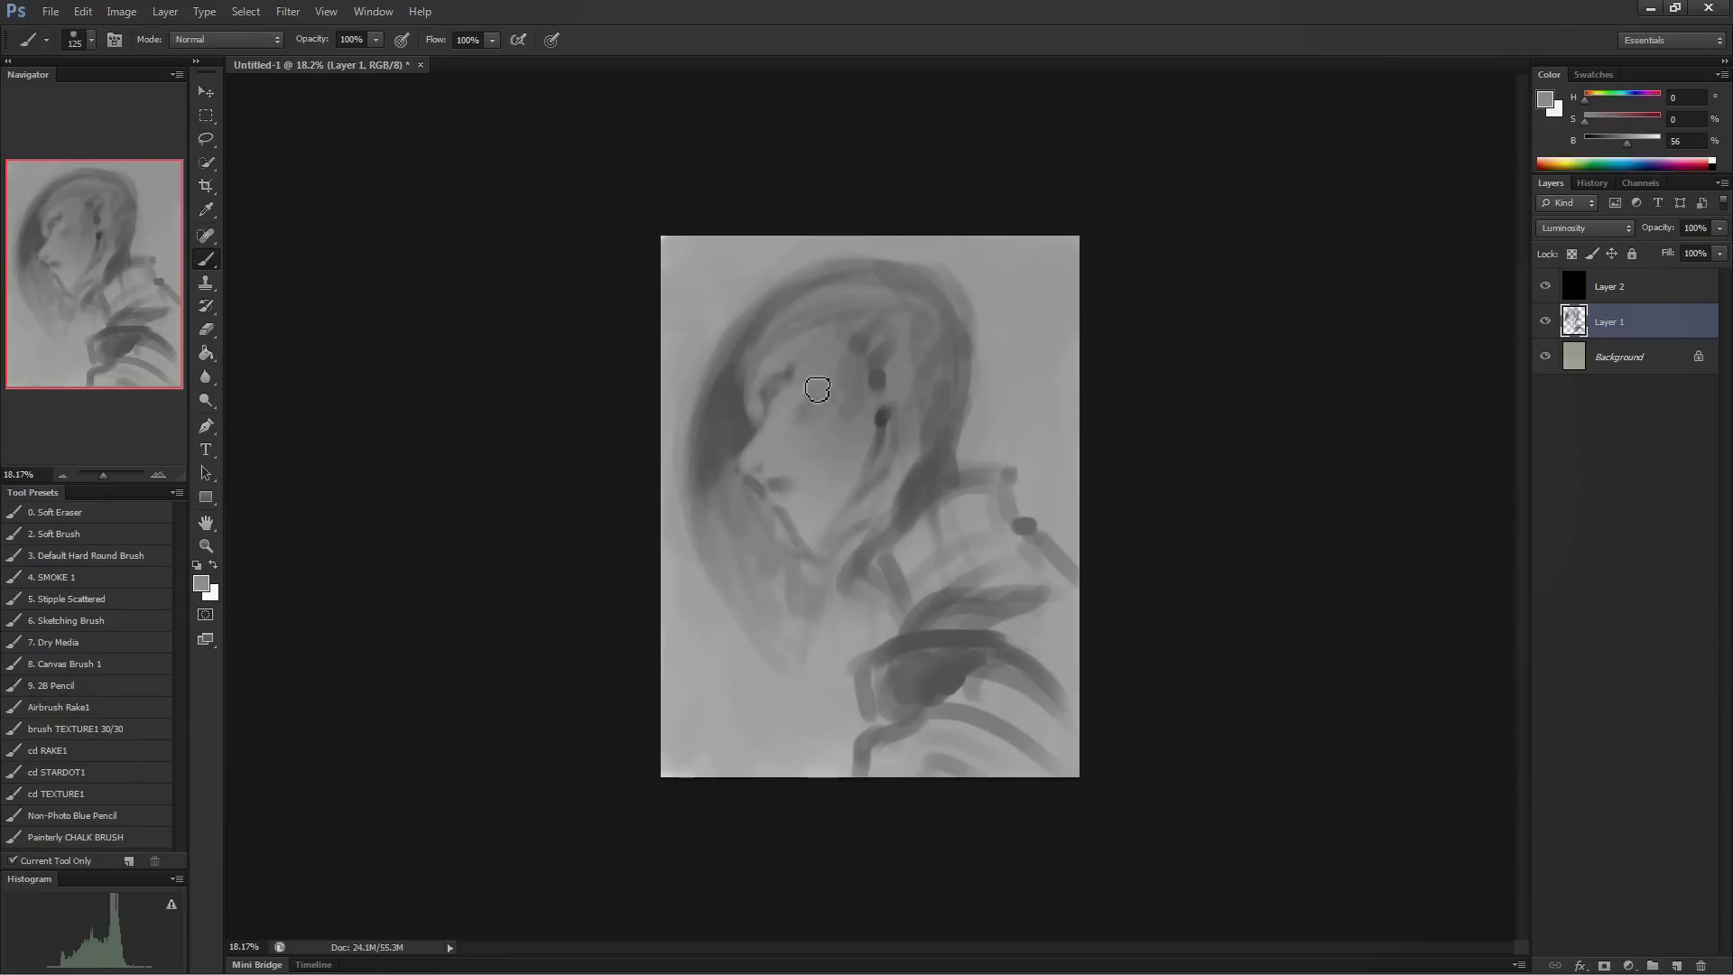
left_click(762, 474, "alt")
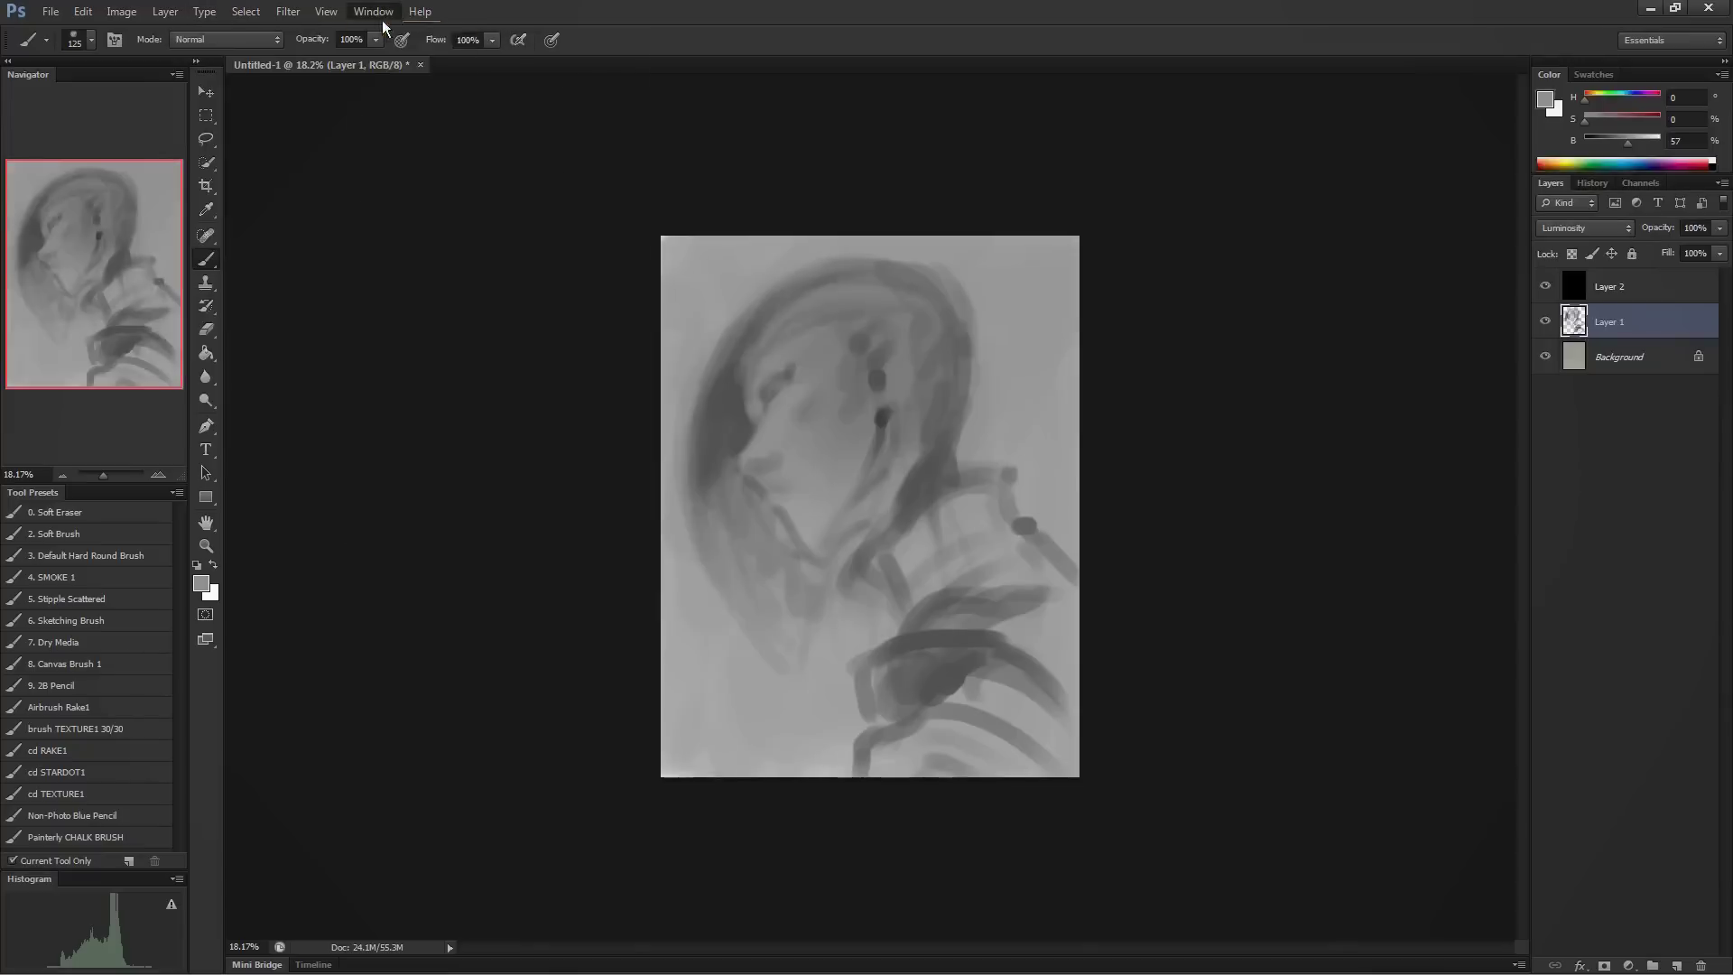
- Open the application menu keyboard shortcuts and bring up the alternative Cut shortcut for editing
key("alt+F9")
left_click_drag(1471, 87, 1439, 165)
key("alt+F9")
left_click(82, 10)
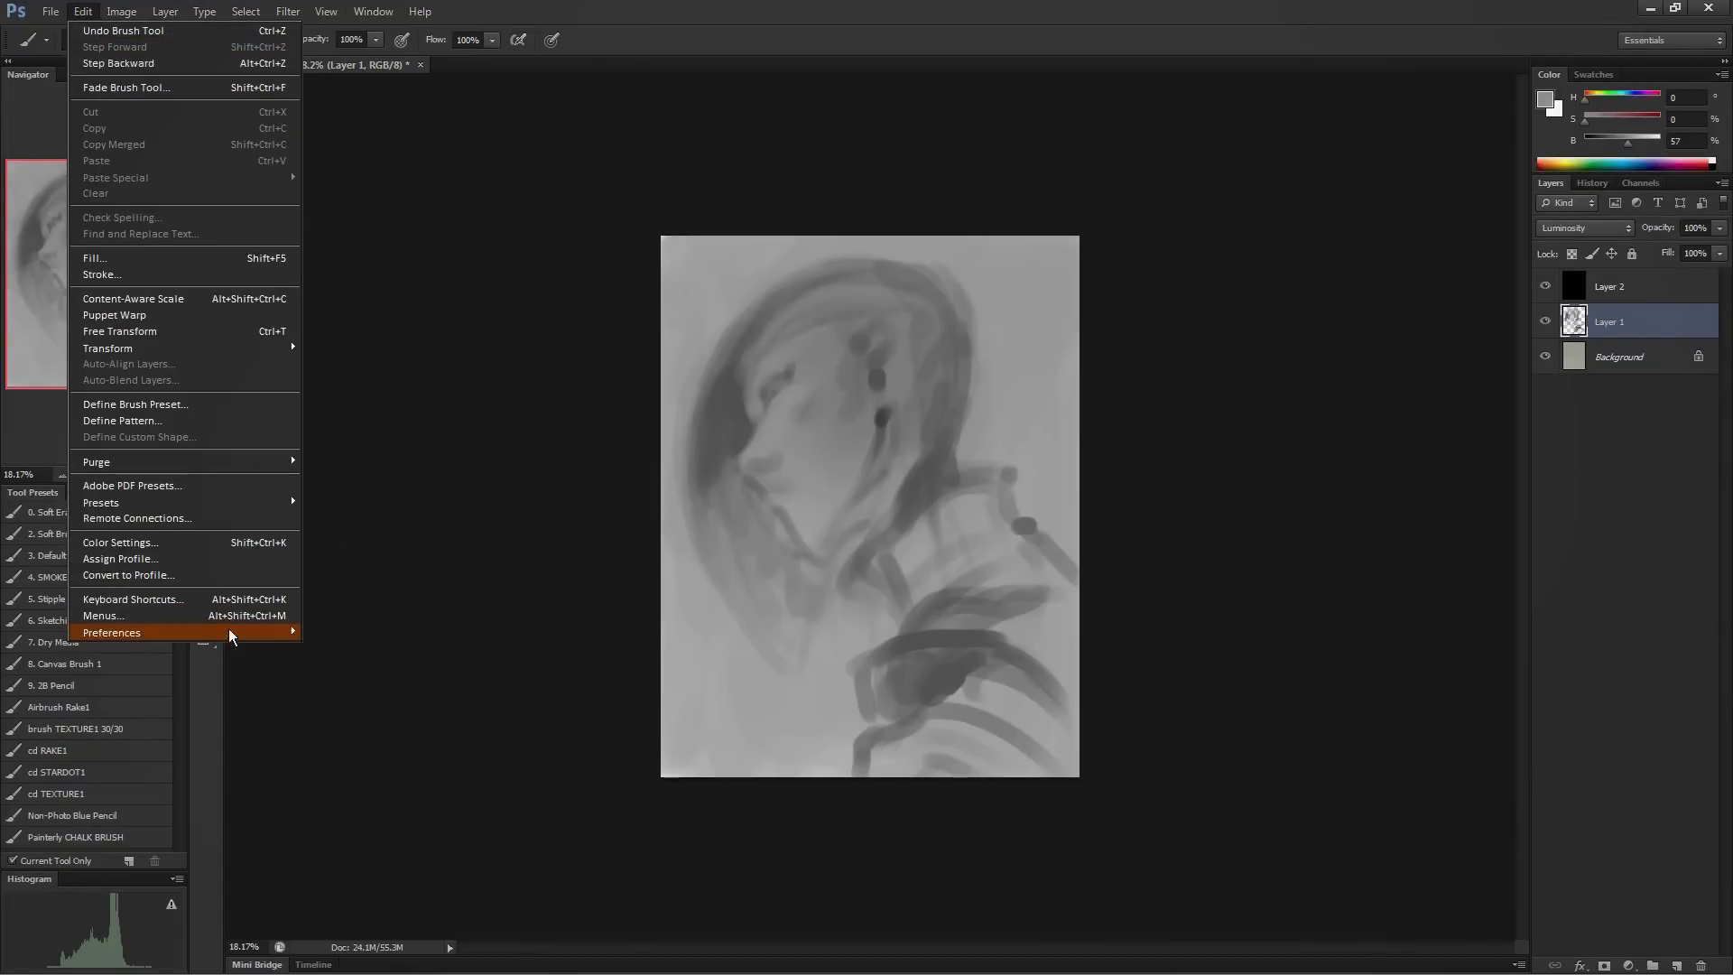
left_click(213, 610)
left_click(574, 179)
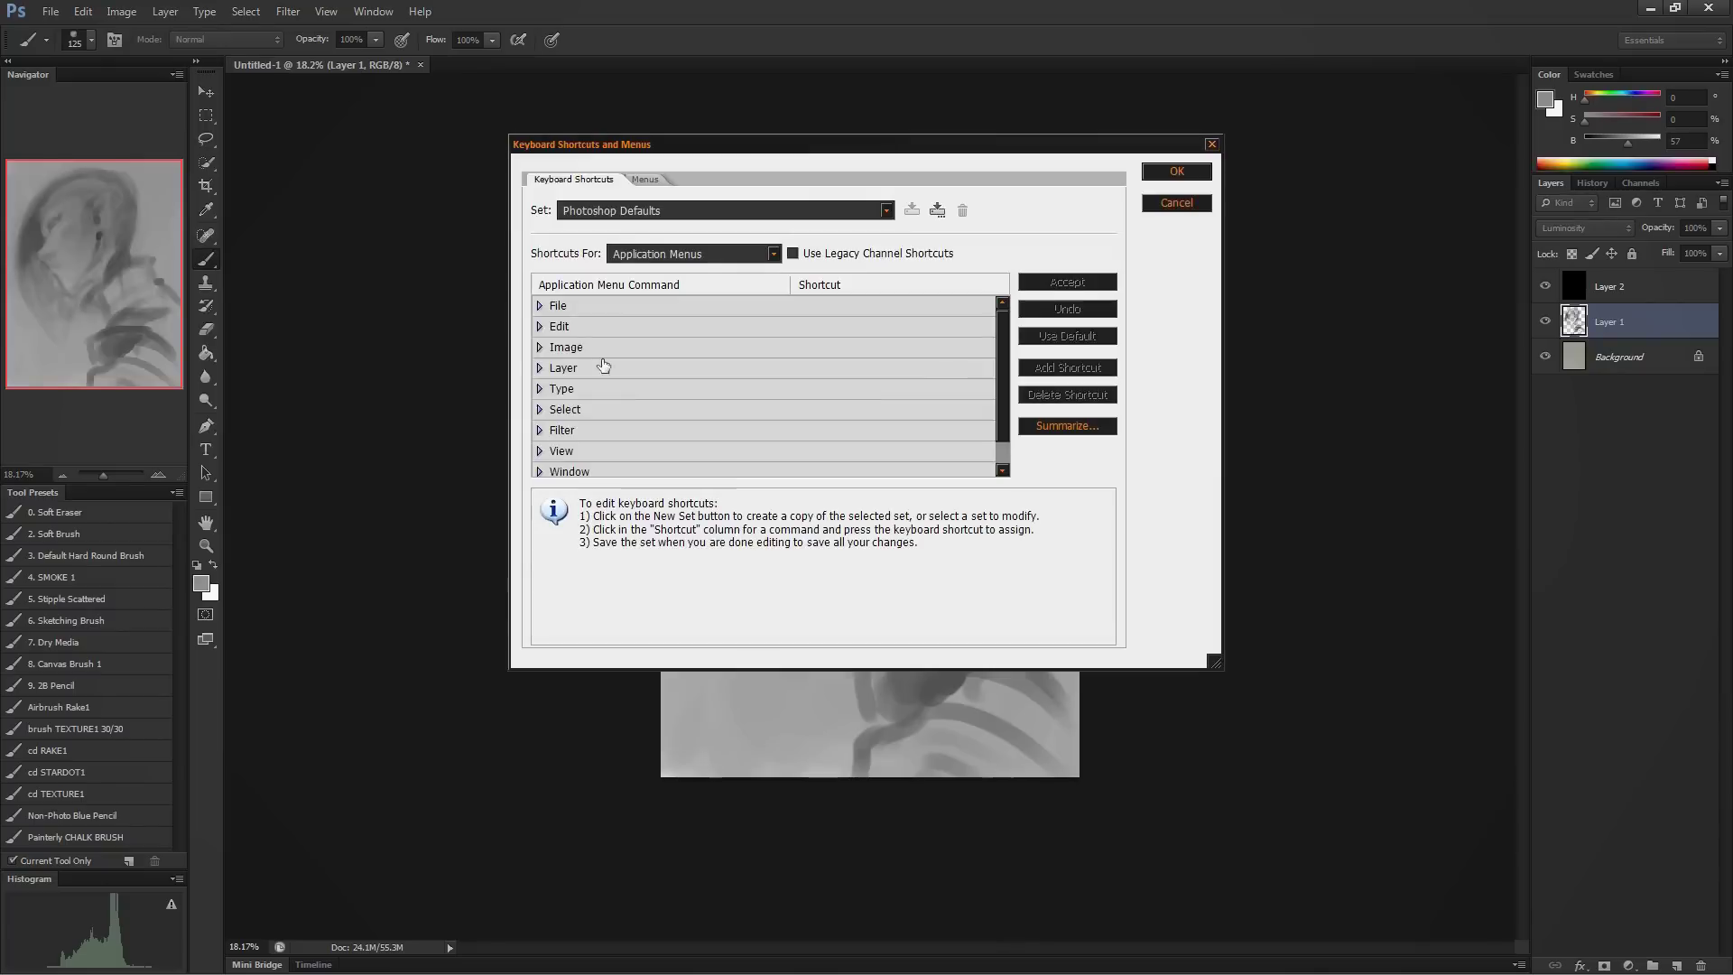
scroll(632, 406, "down", 10)
scroll(606, 448, "down", 3)
left_click(607, 457)
scroll(632, 407, "up", 10)
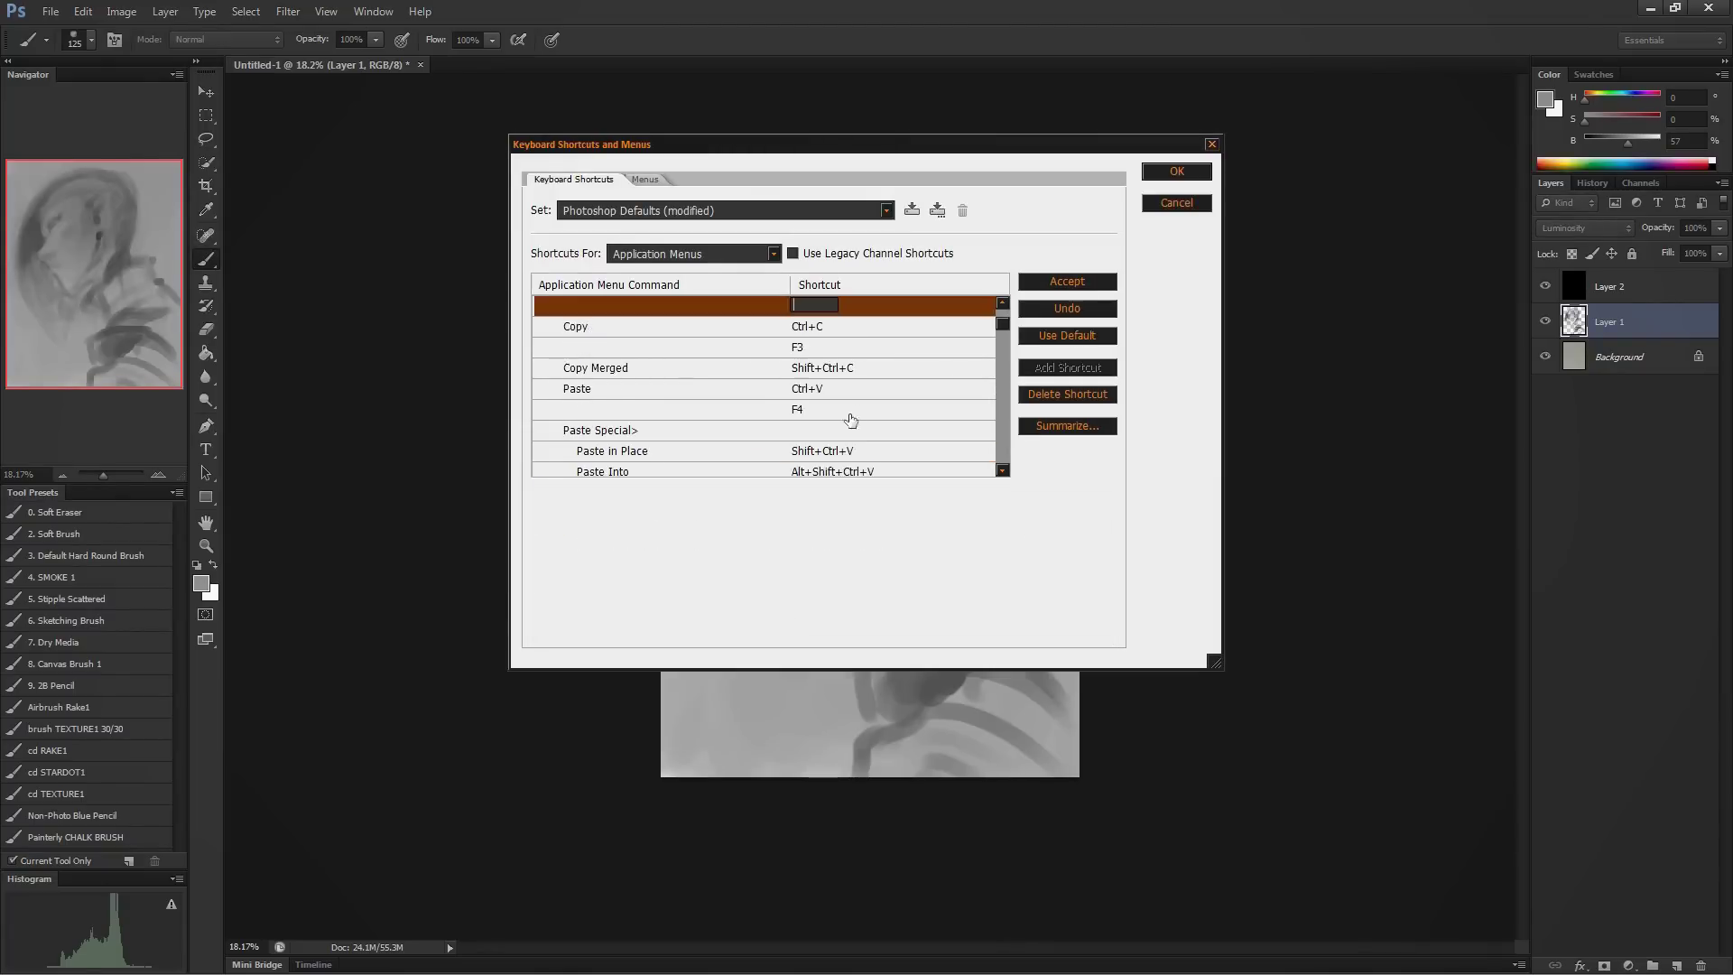
key("Escape")
- Repaint the face profile and fill the hood's interior in front of the face with sampled dark grey
mouse_move(1022, 349)
left_mouse_down()
mouse_move(980, 433)
mouse_move(955, 403)
mouse_move(990, 414)
mouse_move(938, 446)
left_mouse_up()
key("h")
key("bracketright")
key("bracketright")
key("bracketright")
mouse_move(770, 452)
left_mouse_down()
mouse_move(735, 452)
mouse_move(758, 397)
left_mouse_up()
left_click(770, 459, "alt")
left_click(770, 459, "alt")
mouse_move(776, 456)
left_mouse_down()
mouse_move(864, 486)
mouse_move(820, 530)
mouse_move(933, 307)
mouse_move(765, 461)
mouse_move(739, 444)
mouse_move(737, 412)
mouse_move(796, 315)
mouse_move(753, 505)
mouse_move(831, 515)
mouse_move(874, 457)
mouse_move(812, 580)
left_mouse_up()
left_click(870, 479, "alt")
left_click(766, 460, "alt")
left_click_drag(740, 506, 798, 632)
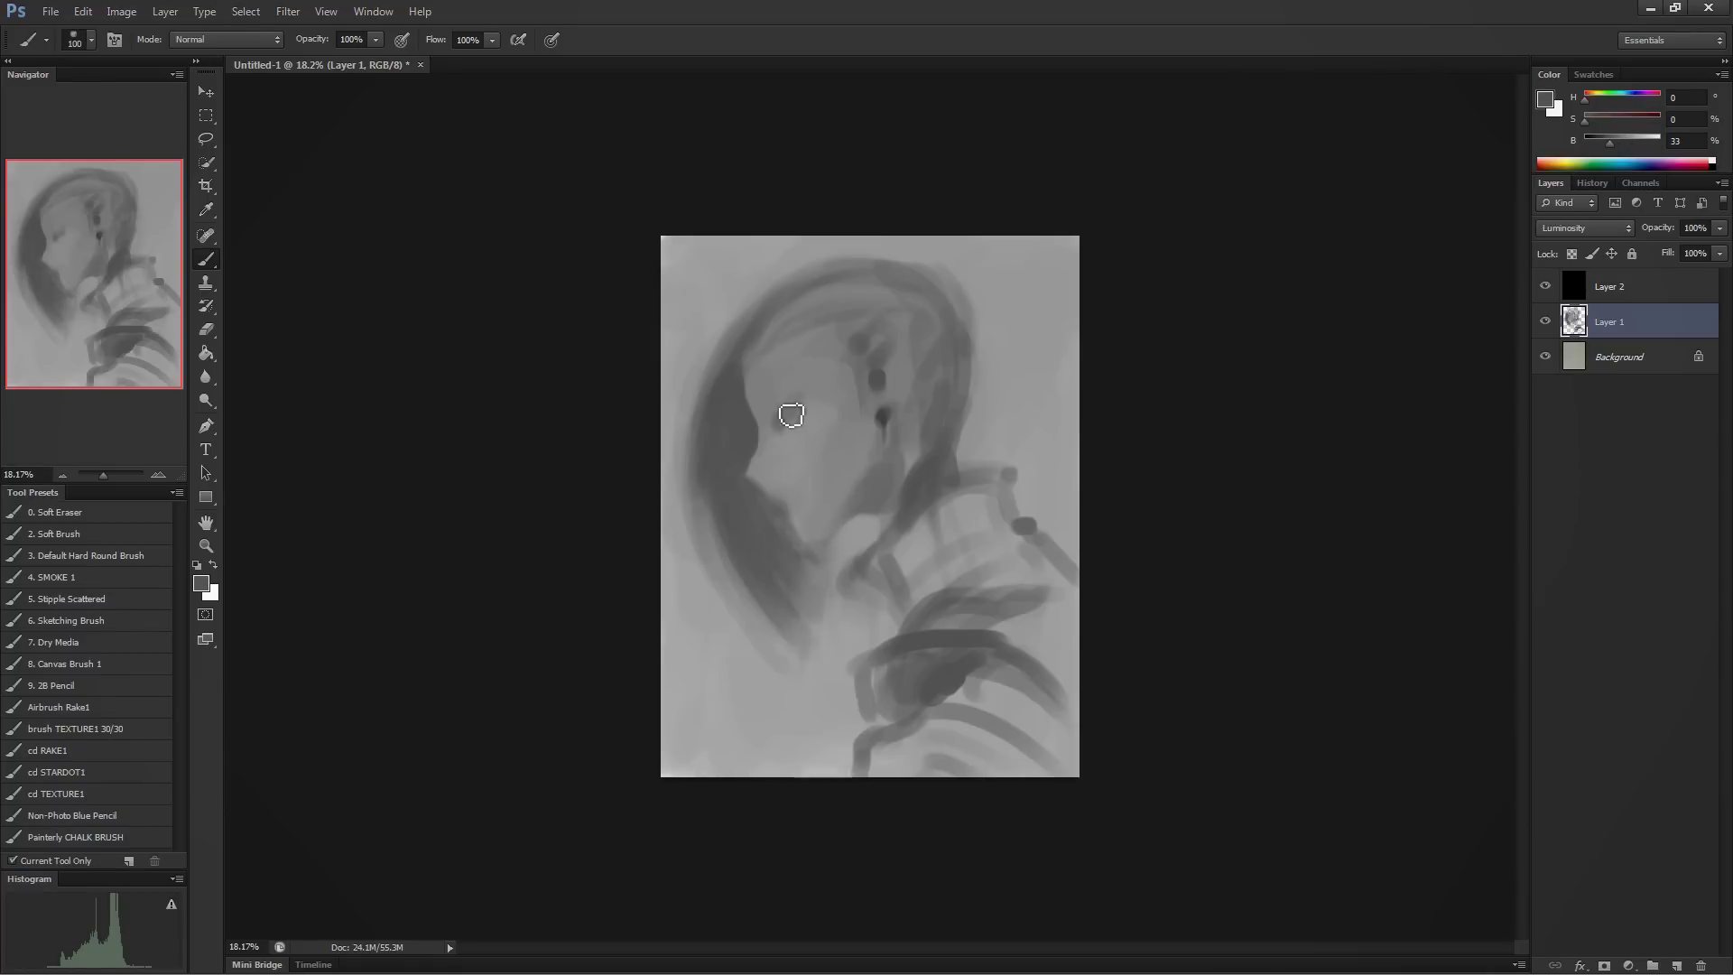
- Model the cheek, lips and jaw with greys sampled from the face, reducing the brush size for smaller shapes
left_click(894, 413, "alt")
mouse_move(808, 413)
left_mouse_down()
mouse_move(772, 417)
mouse_move(803, 468)
mouse_move(790, 551)
mouse_move(832, 565)
mouse_move(861, 520)
left_mouse_up()
left_click(776, 484, "alt")
left_click(786, 478, "alt")
left_click(765, 497, "alt")
left_click(890, 468, "alt")
key("bracketleft")
key("bracketleft")
key("bracketleft")
key("bracketleft")
left_click(814, 407, "alt")
- Flip the canvas horizontally and darken the eye socket and brow area with a sampled grey
key("h")
key("super")
key("super")
left_click(976, 439, "alt")
left_click_drag(976, 439, 993, 391)
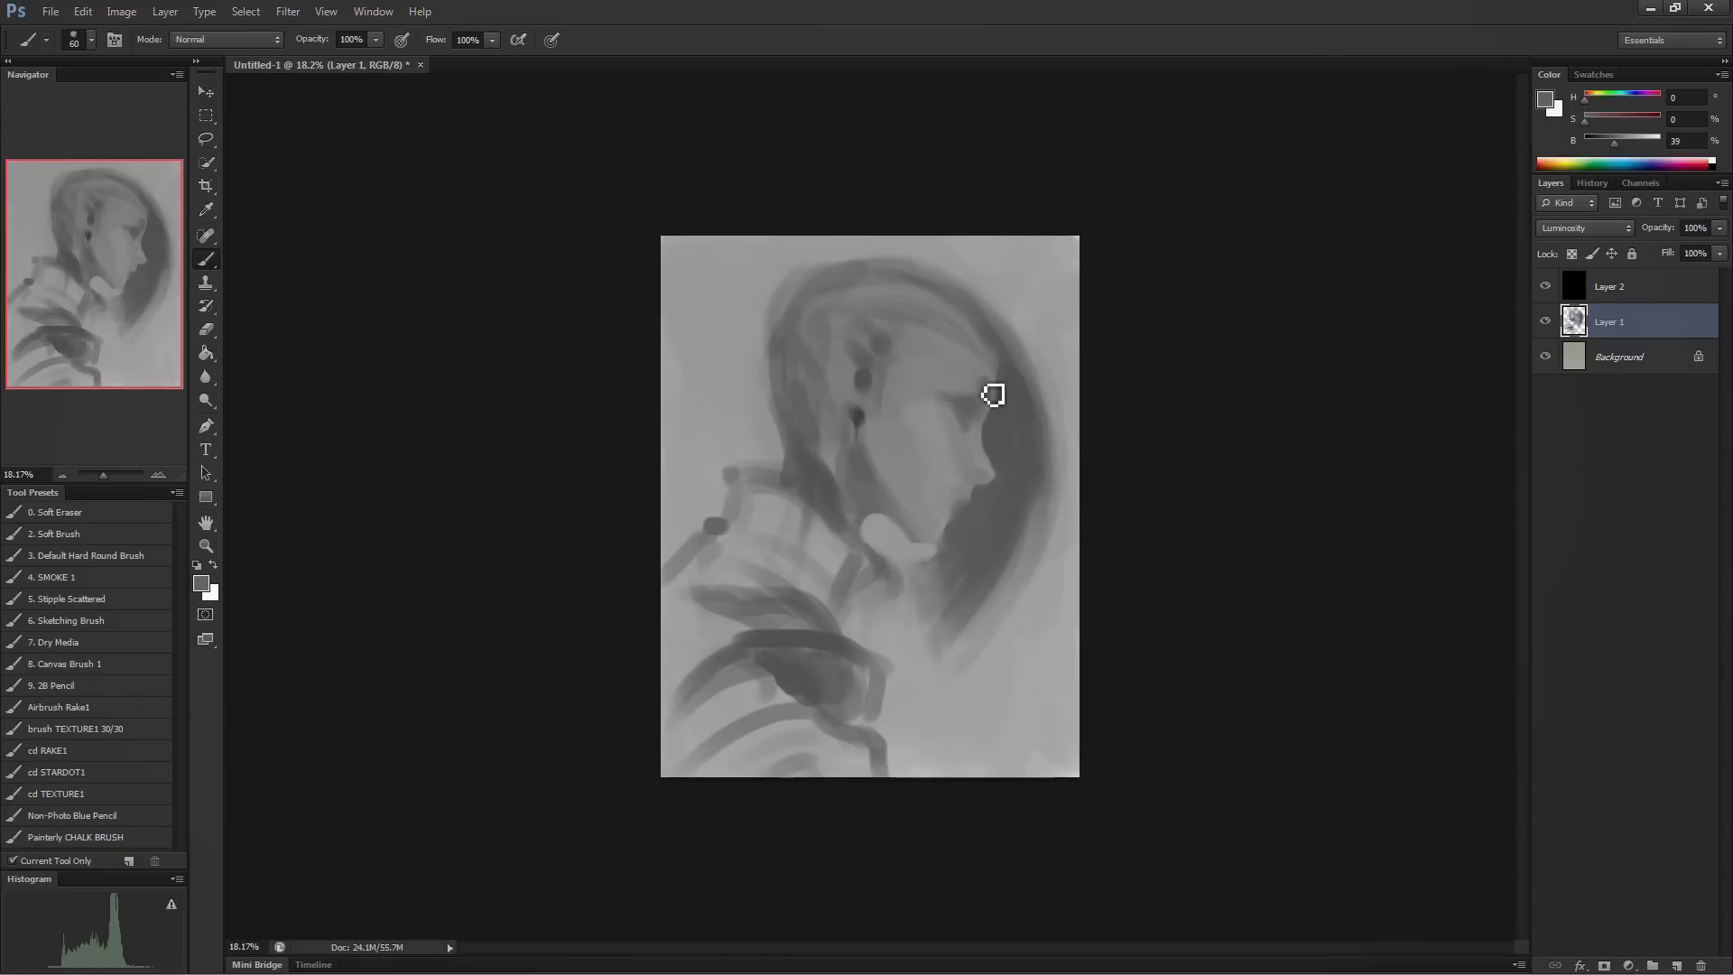
mouse_move(935, 735)
left_mouse_down()
mouse_move(1025, 743)
mouse_move(1094, 680)
left_mouse_up()
key("ctrl+alt+z")
key("ctrl+alt+z")
key("ctrl+alt+z")
key("ctrl+alt+z")
key("ctrl+alt+z")
key("ctrl+alt+z")
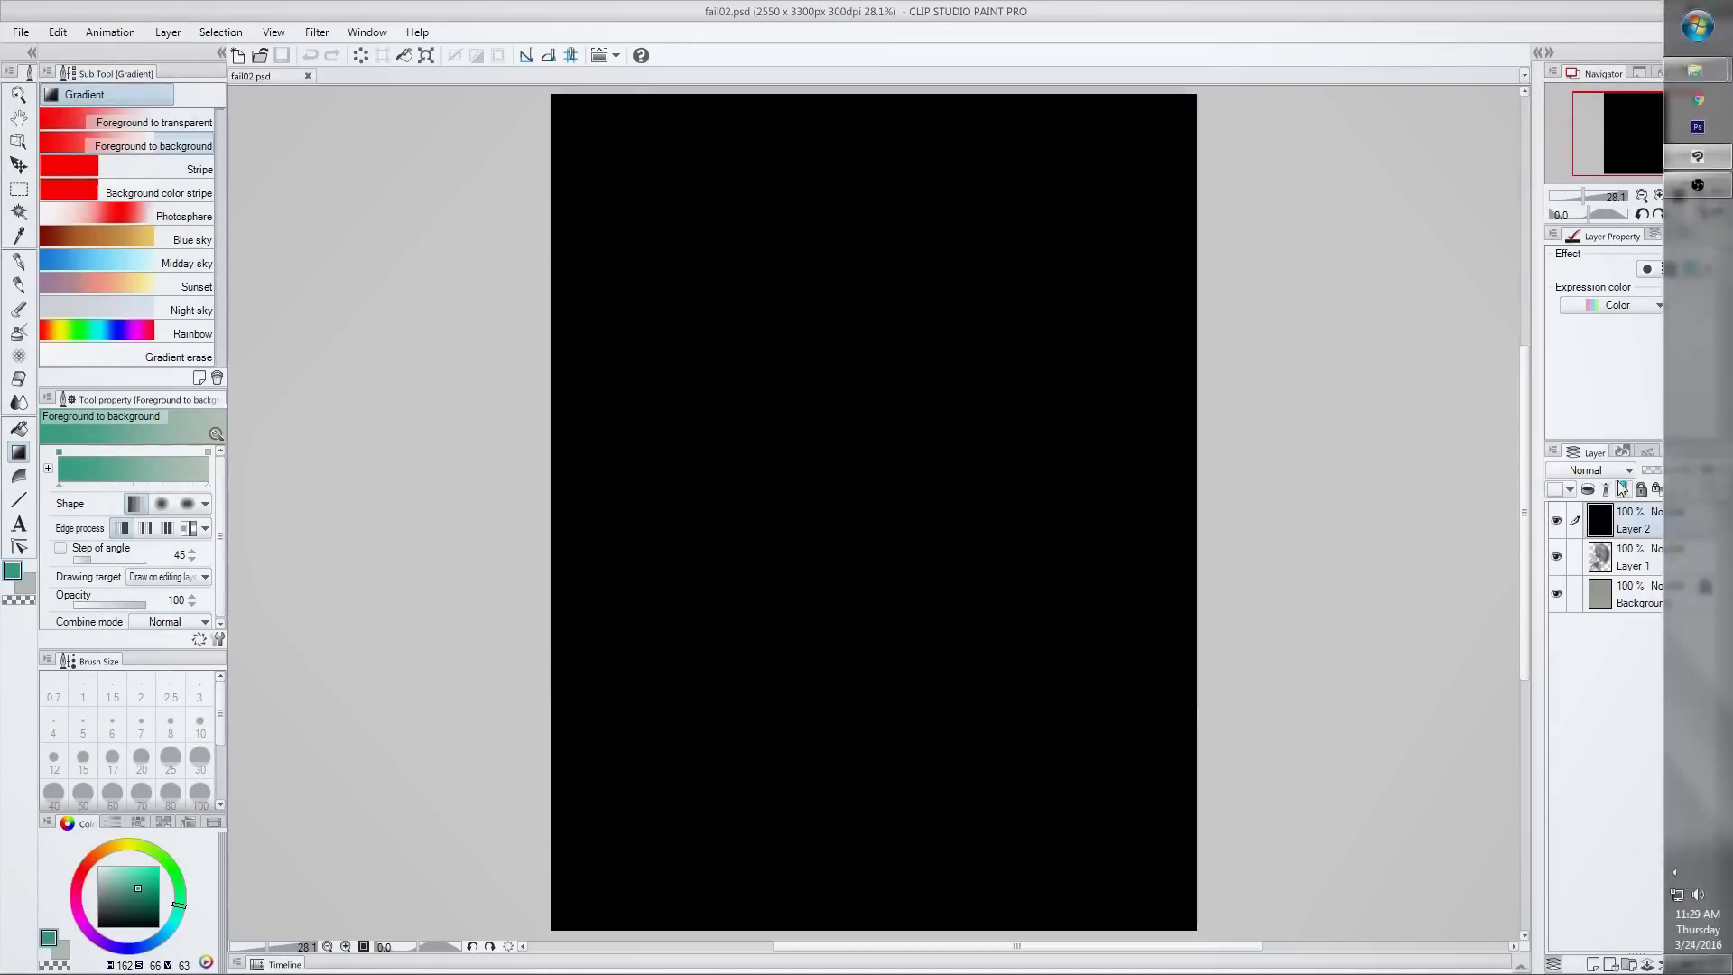
- In Clip Studio Paint, hide the black Layer 2 and make Layer 1 ready for drawing with the Rough pencil
left_click(1588, 470)
left_click(1598, 499)
left_click(1556, 519)
left_click(1622, 556)
left_click(18, 285)
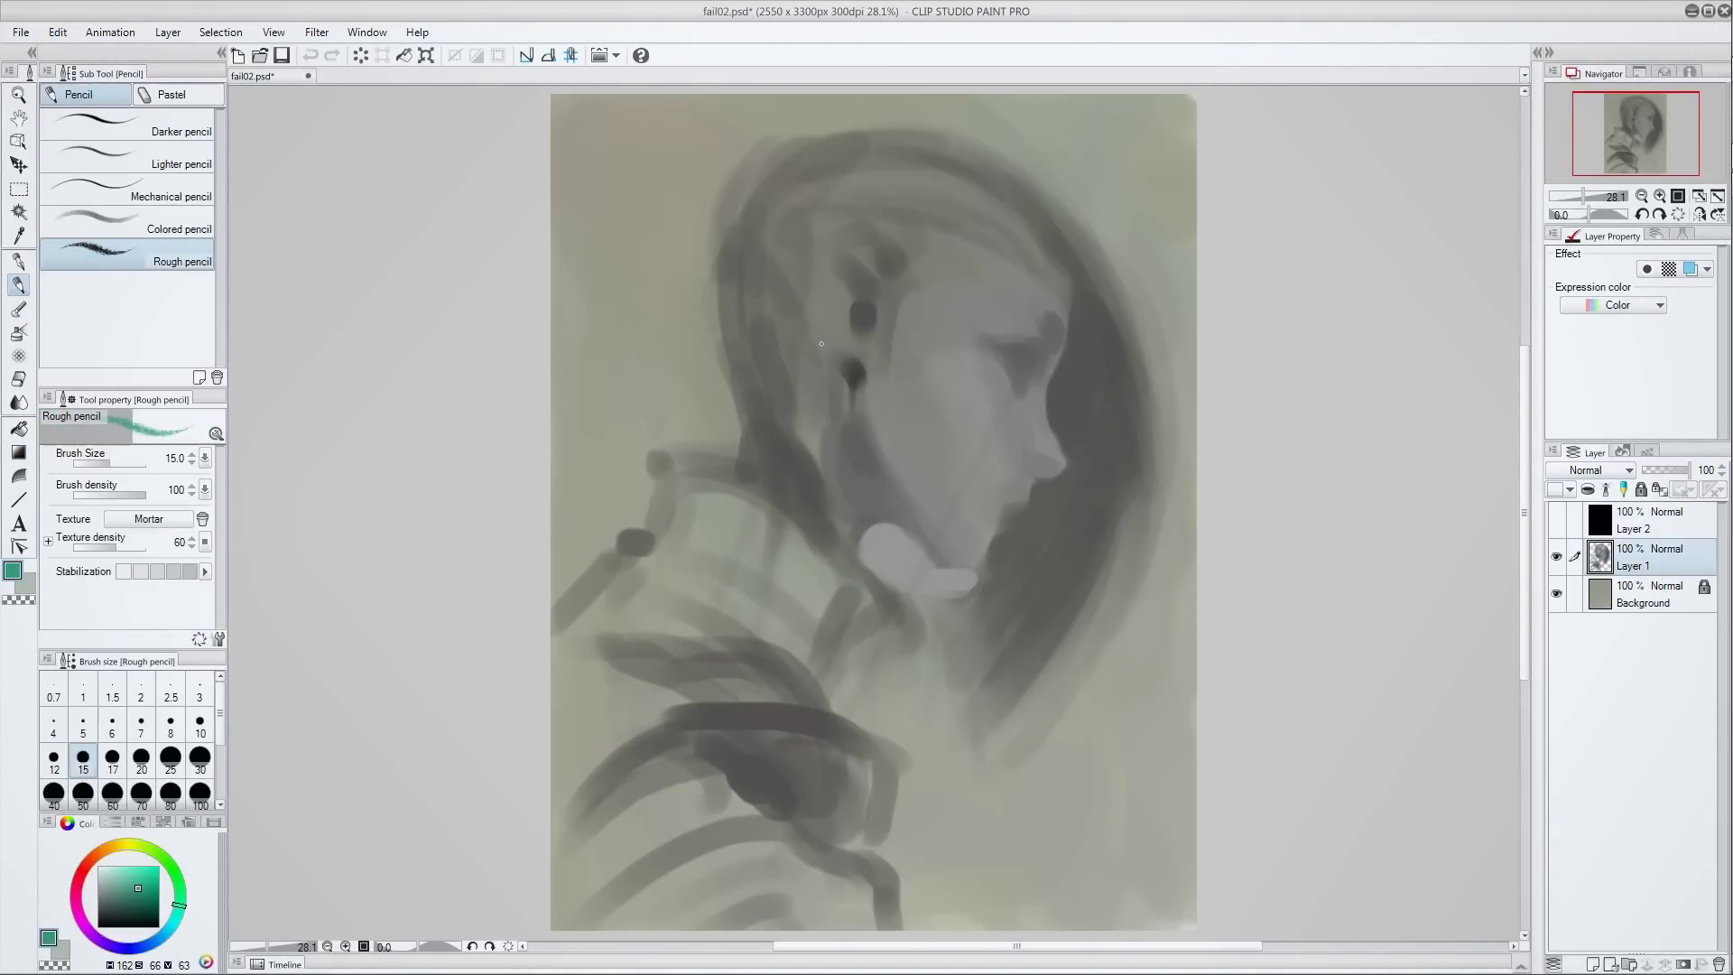
- Flip the view horizontally and sketch the eye, nostril, mouth and jawline with the Rough pencil in a sampled dark grey
key("ctrl+z")
left_click(1030, 252, "alt")
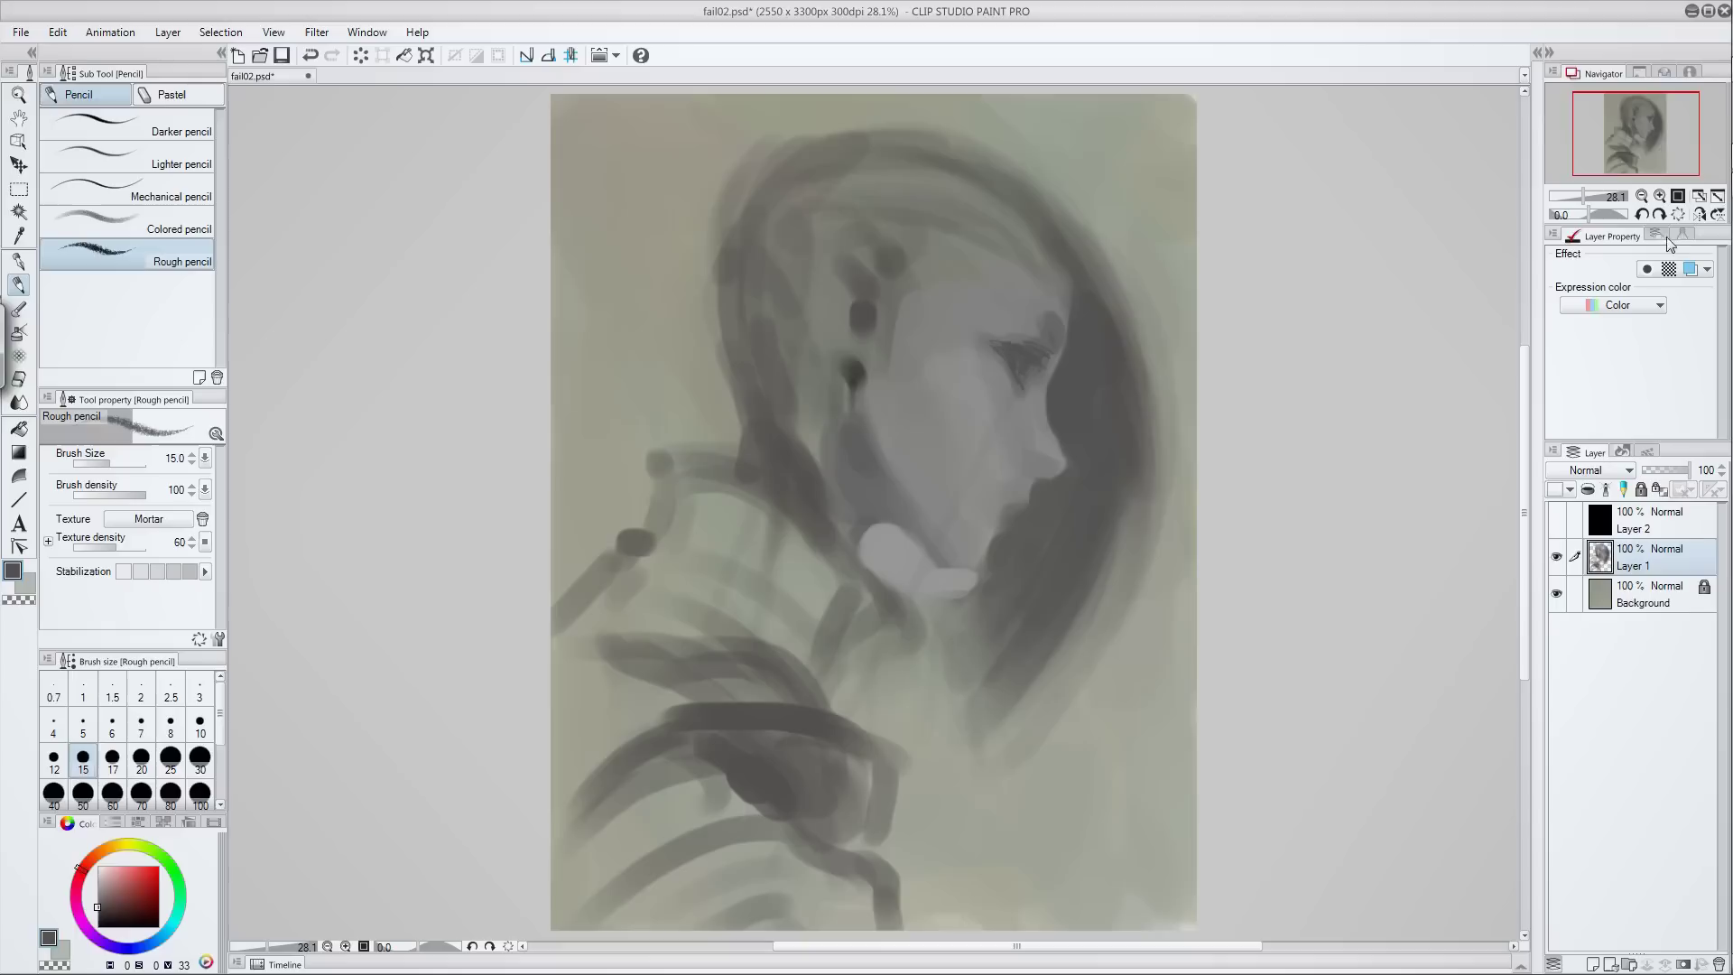
left_click(1700, 214)
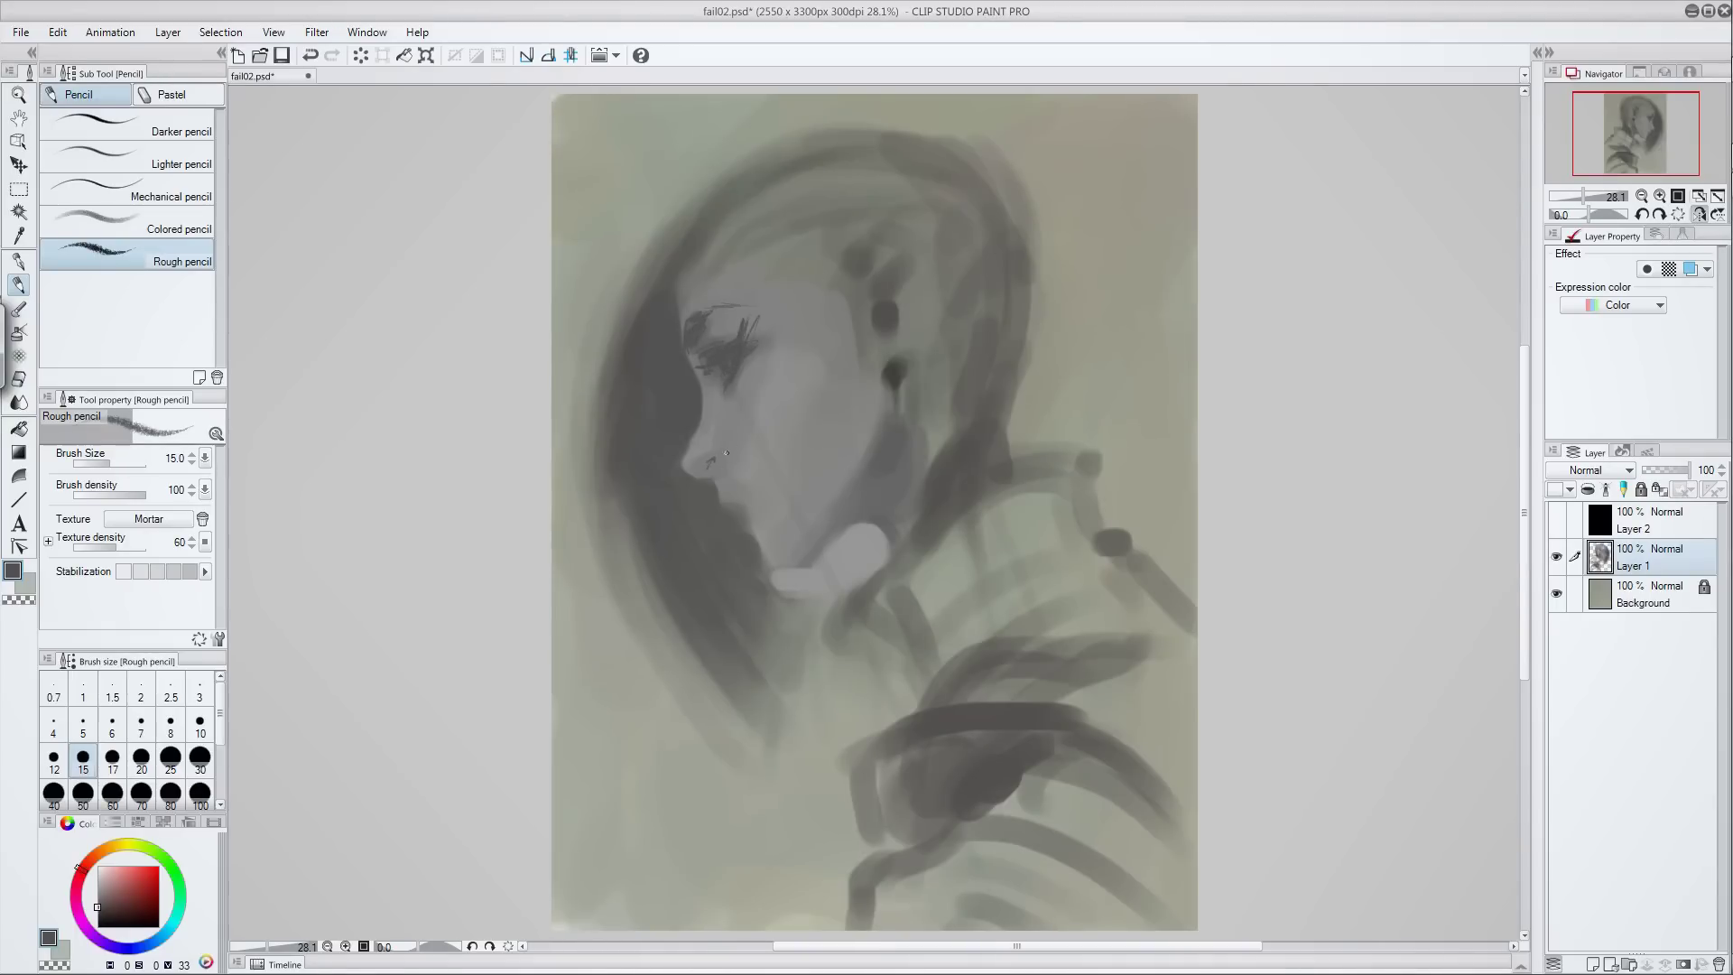
key("ctrl+minus")
key("ctrl+minus")
key("ctrl+minus")
key("ctrl+minus")
key("ctrl+minus")
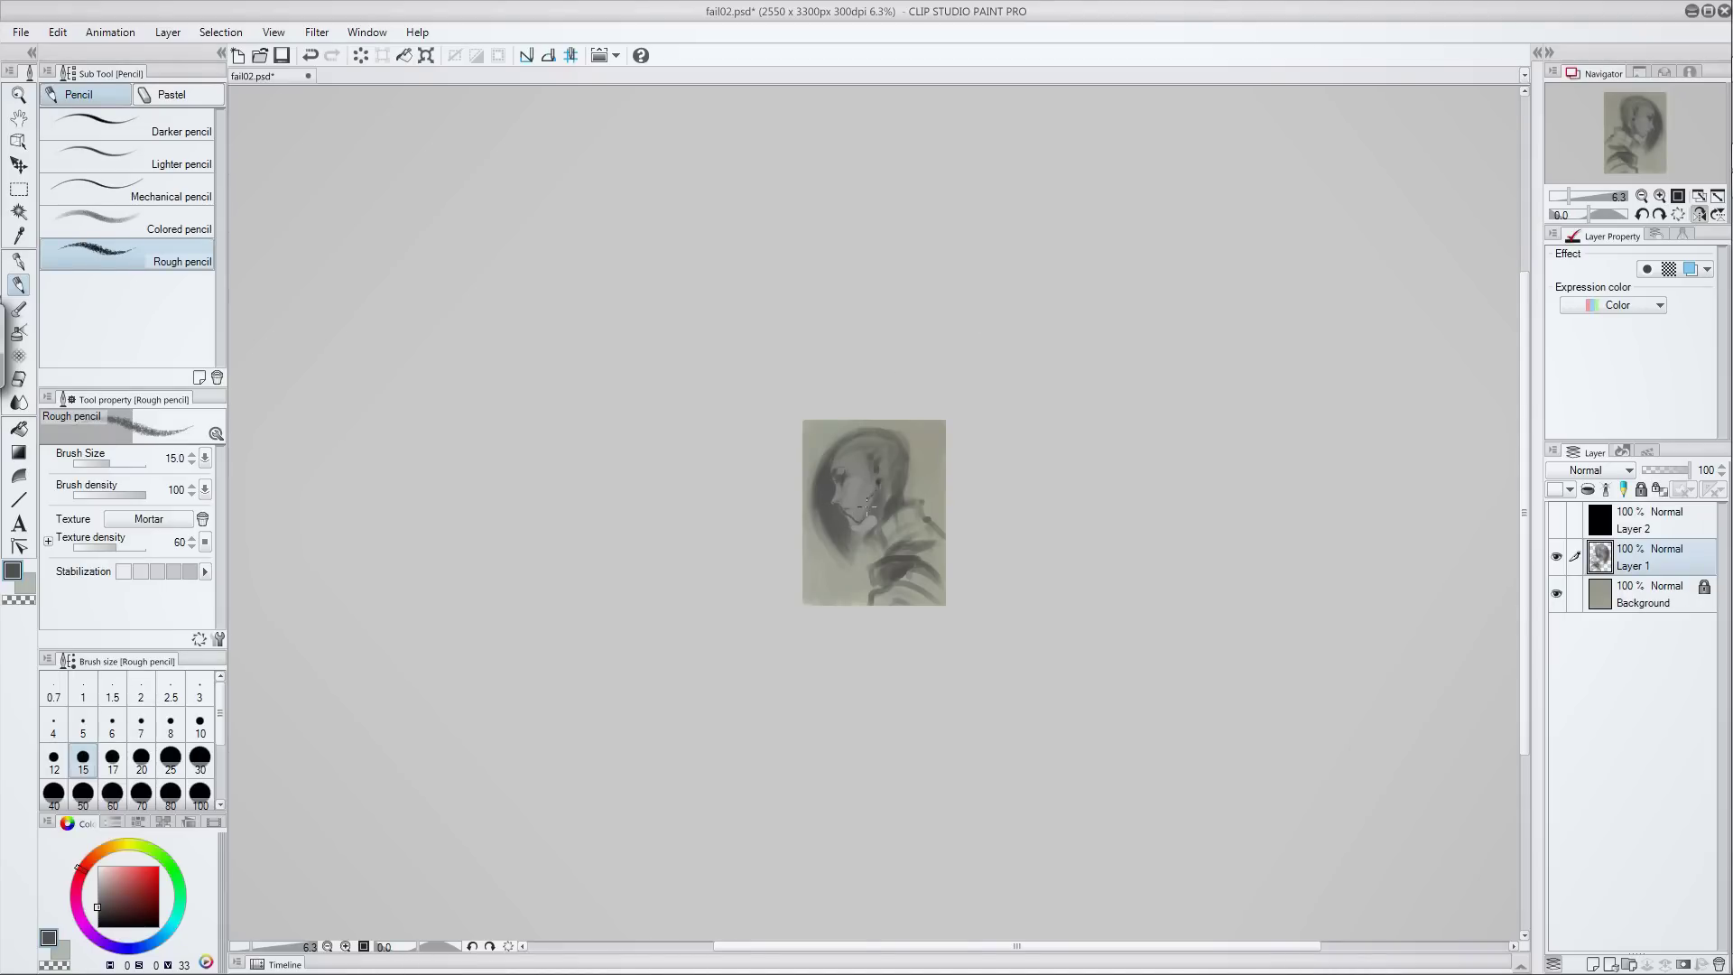
key("ctrl+plus")
key("ctrl+plus")
key("ctrl+plus")
key("ctrl+plus")
- Paint over the nose and mouth edge with the Opaque watercolor brush in tones sampled around the face
key("b")
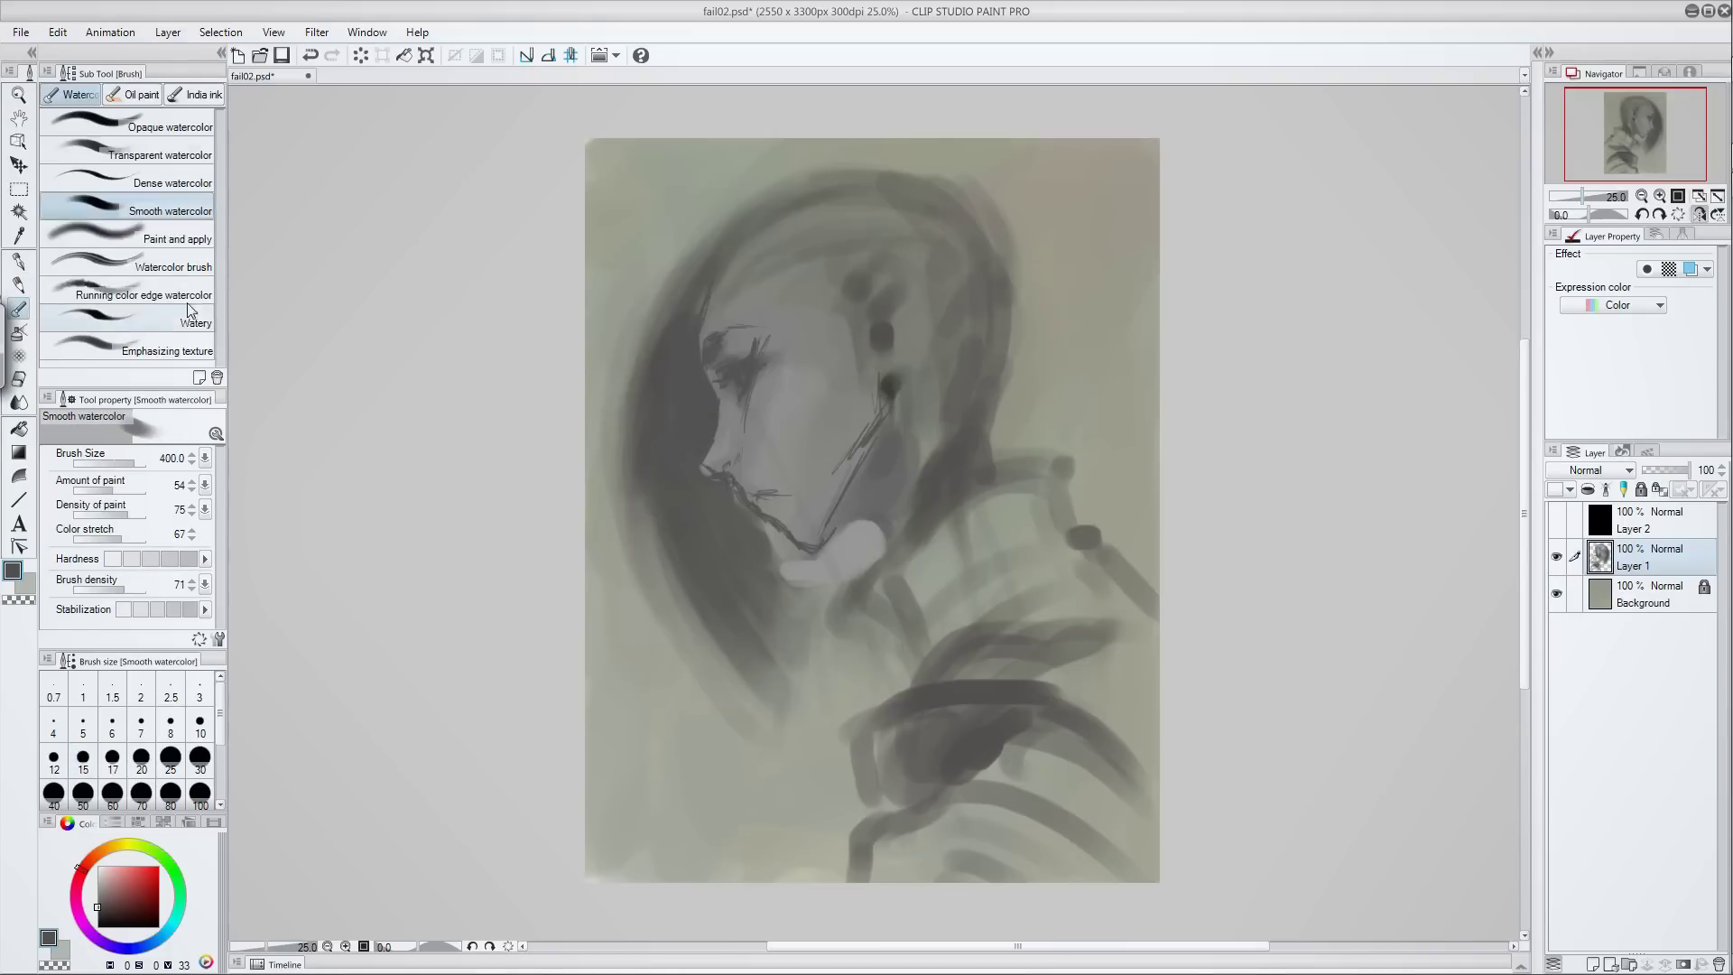
left_click(136, 126)
left_click(898, 440, "alt")
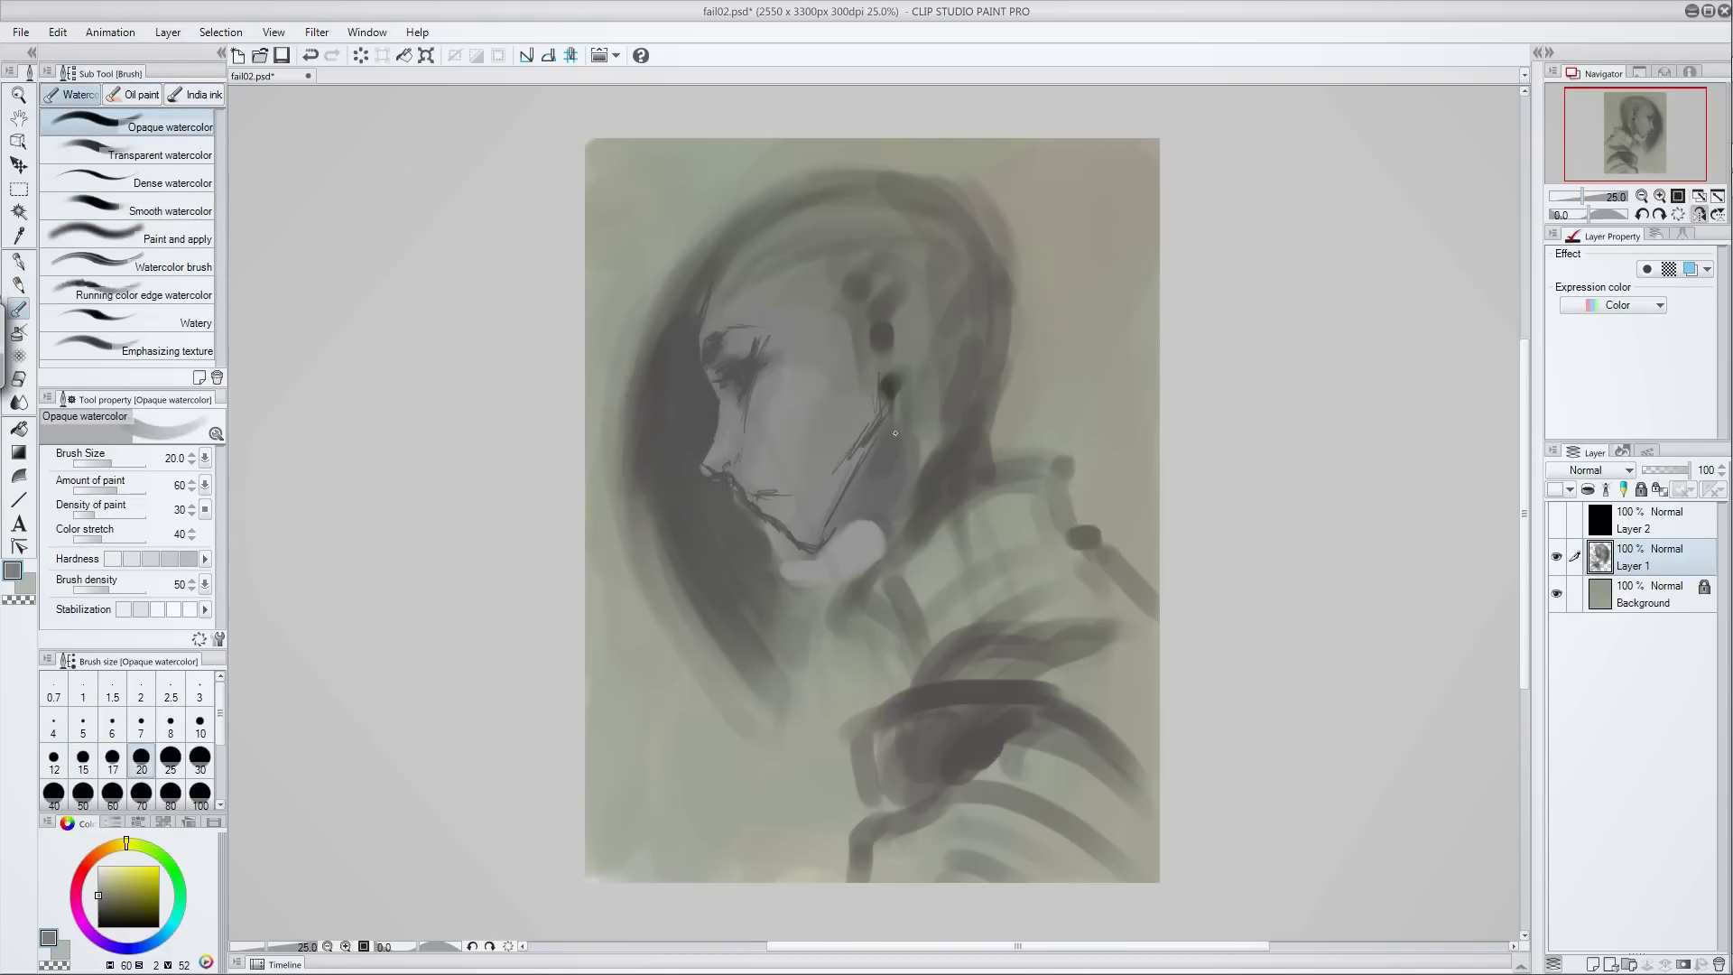
left_click(681, 476, "alt")
left_click_drag(681, 475, 741, 483)
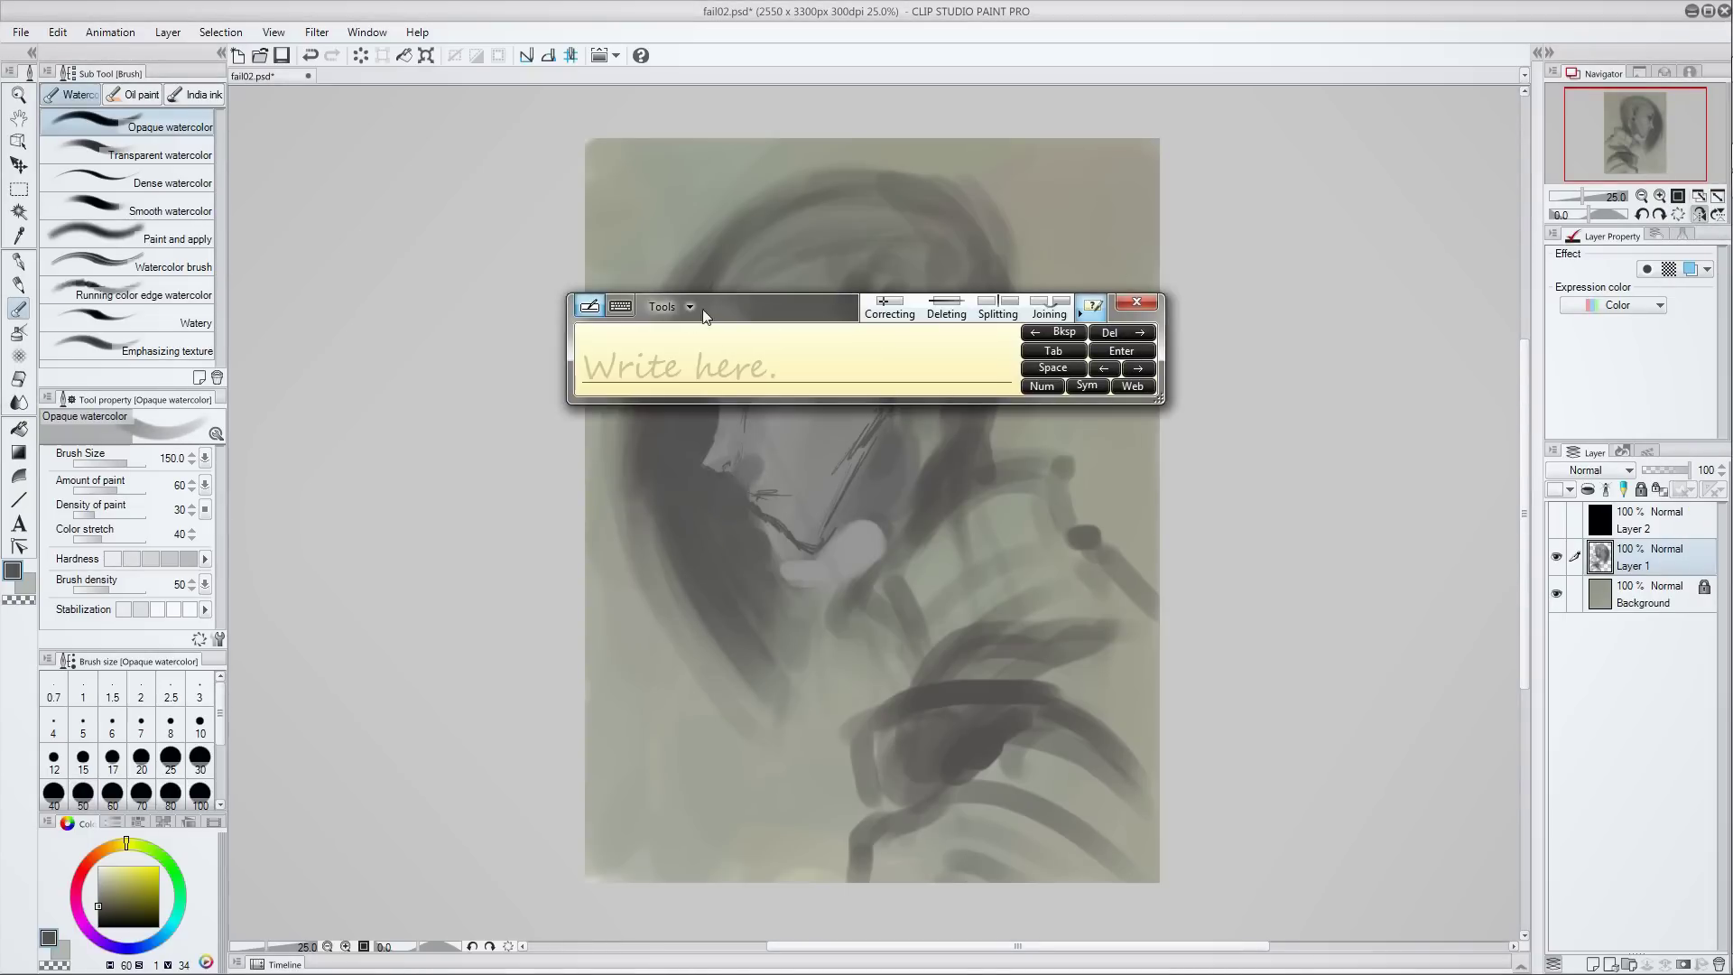
- Dismiss the handwriting input panel covering the canvas
left_click(661, 306)
left_click(577, 388)
left_click(940, 694)
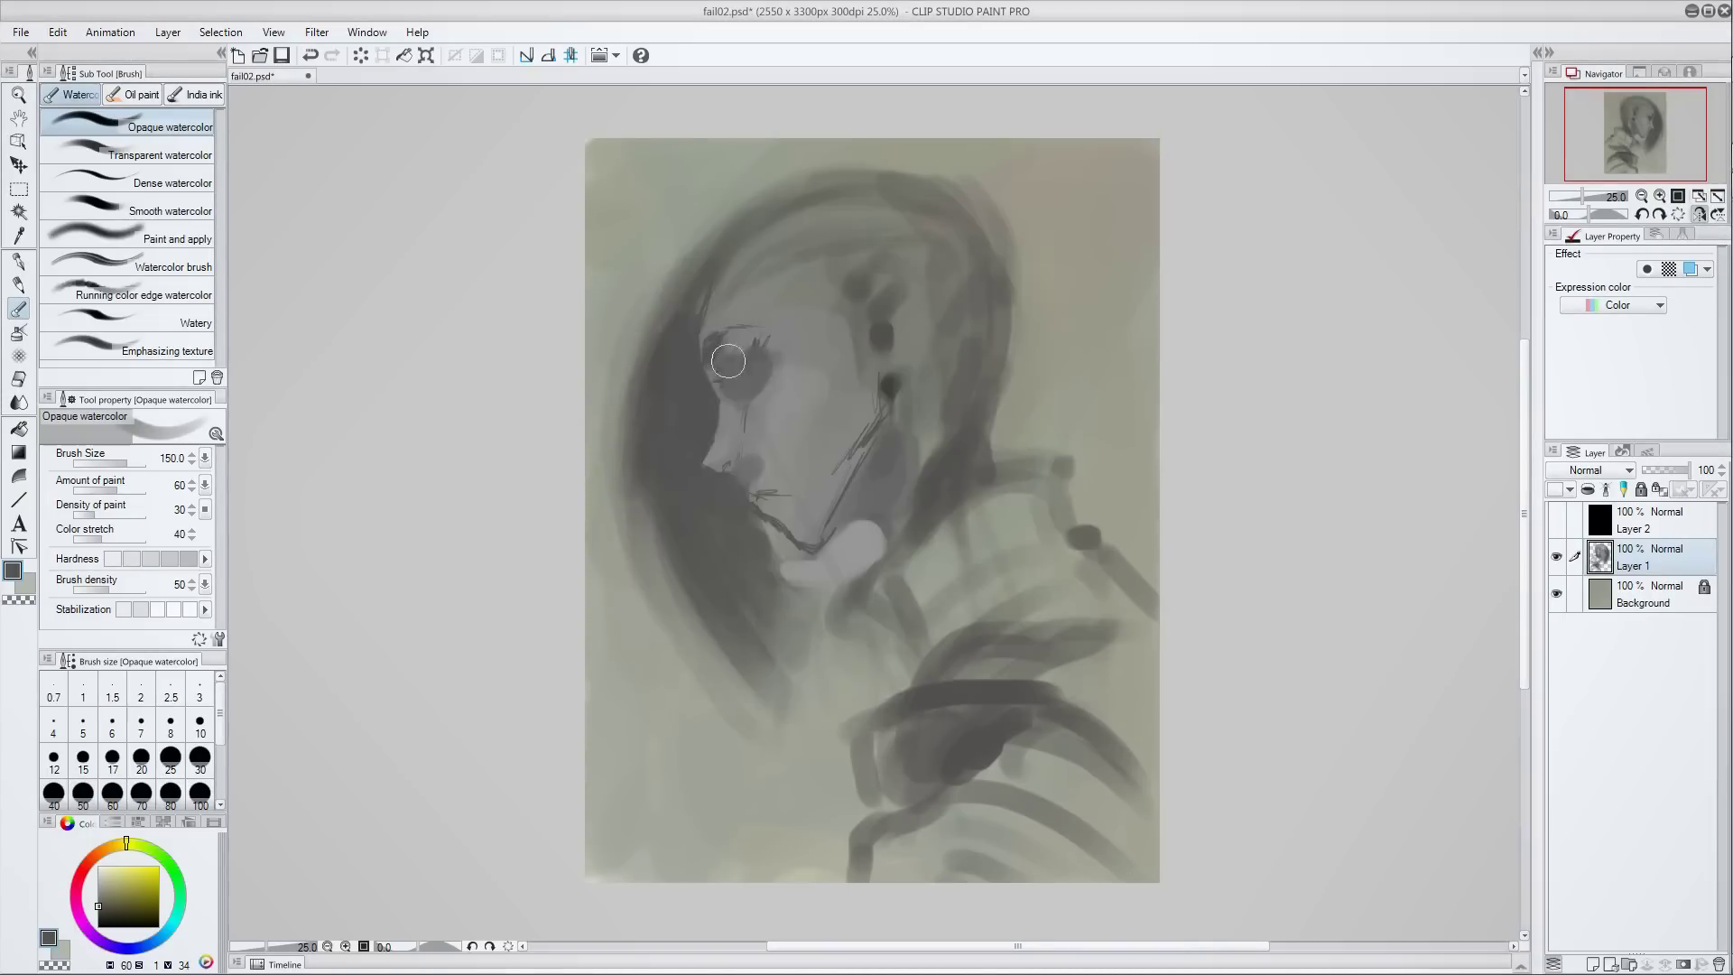
- Cover the sketched eye, mouth and jaw lines with Opaque watercolor strokes in mid greys sampled from the face, reshaping the profile
left_click(751, 397, "alt")
left_click(776, 457, "alt")
mouse_move(738, 336)
left_mouse_down()
mouse_move(755, 289)
mouse_move(758, 334)
left_mouse_up()
left_click_drag(777, 461, 785, 515)
left_click_drag(713, 429, 799, 578)
left_click(745, 371, "alt")
left_click_drag(759, 478, 794, 542)
- Paint the jaw, cheek edge and neck beneath the ear in sampled greys to cover the pencil strokes
left_click_drag(858, 452, 889, 388)
left_click(894, 415, "alt")
left_click_drag(839, 532, 858, 550)
mouse_move(894, 415)
left_mouse_down()
mouse_move(831, 519)
mouse_move(876, 514)
mouse_move(866, 479)
left_mouse_up()
left_click(849, 523, "alt")
left_click_drag(813, 488, 826, 465)
- Fill the hair around the forehead and ear in dark grey, shaping the hairline down to the nape
left_click(794, 215, "alt")
mouse_move(794, 216)
left_mouse_down()
mouse_move(746, 240)
mouse_move(810, 244)
mouse_move(936, 313)
mouse_move(858, 387)
left_mouse_up()
left_click(858, 388, "alt")
mouse_move(839, 271)
left_mouse_down()
mouse_move(874, 398)
mouse_move(930, 478)
left_mouse_up()
left_click(860, 420, "alt")
mouse_move(860, 419)
left_mouse_down()
mouse_move(959, 457)
mouse_move(901, 433)
mouse_move(933, 332)
left_mouse_up()
left_click(902, 433, "alt")
- Refine the nose, lips and cheek with a size 50 brush in tones sampled from the face
key("bracketleft")
key("bracketleft")
key("bracketleft")
key("bracketleft")
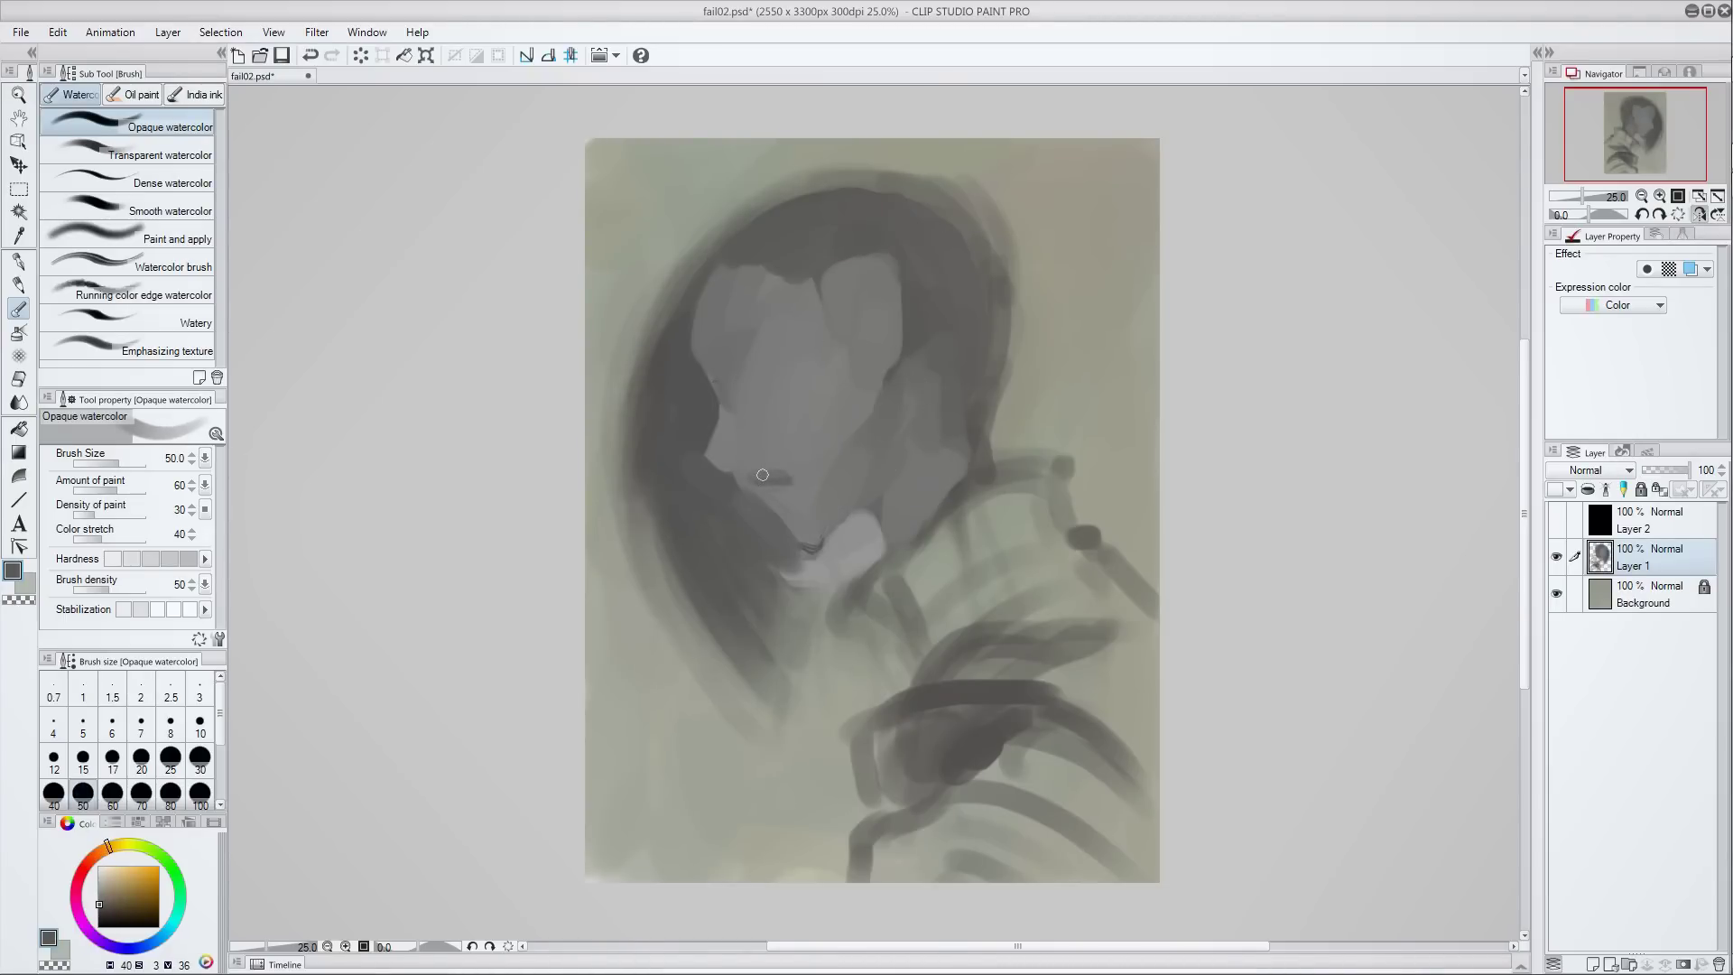
left_click(777, 454, "alt")
left_click_drag(777, 454, 786, 479)
left_click(759, 457, "alt")
left_click(746, 492, "alt")
left_click(775, 451, "alt")
left_click(745, 347, "alt")
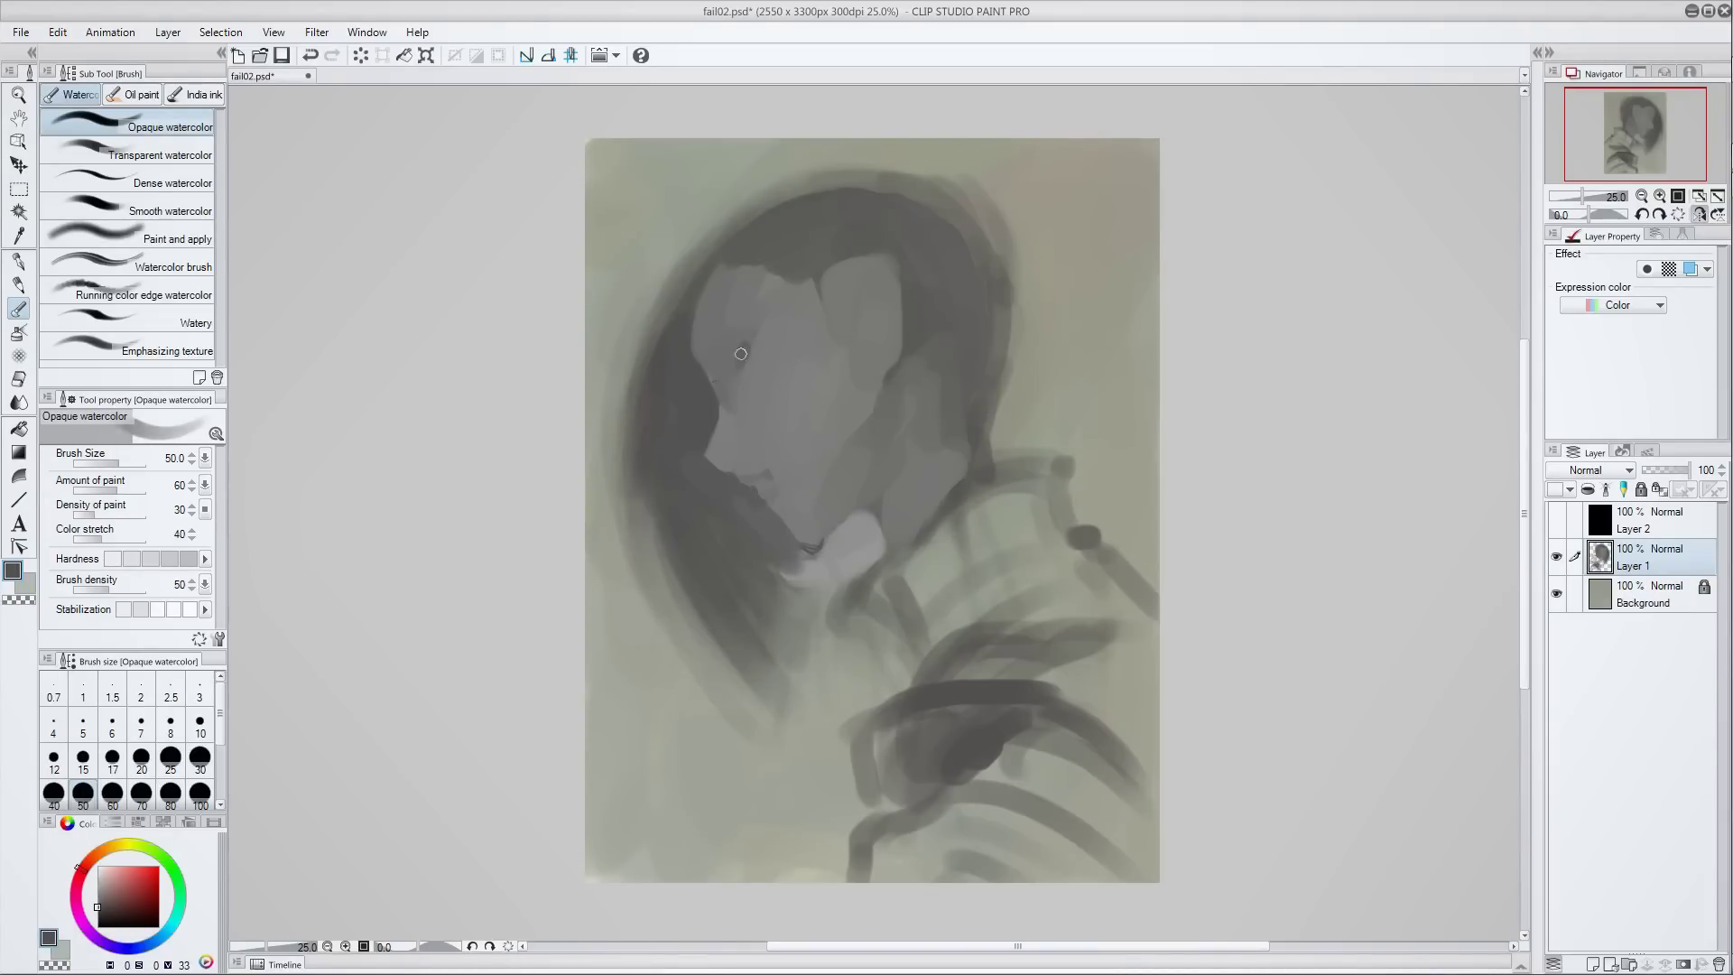
- Shape the brow, eye socket and closed eyelid in sampled greys
left_click(723, 387, "alt")
left_click(698, 287, "alt")
left_click_drag(702, 341, 705, 312)
left_click(754, 359, "alt")
left_click(767, 467, "alt")
left_click(786, 462, "alt")
- Paint the crown and hairline above the forehead and ear in sampled mid greys at brush size 120
key("bracketright")
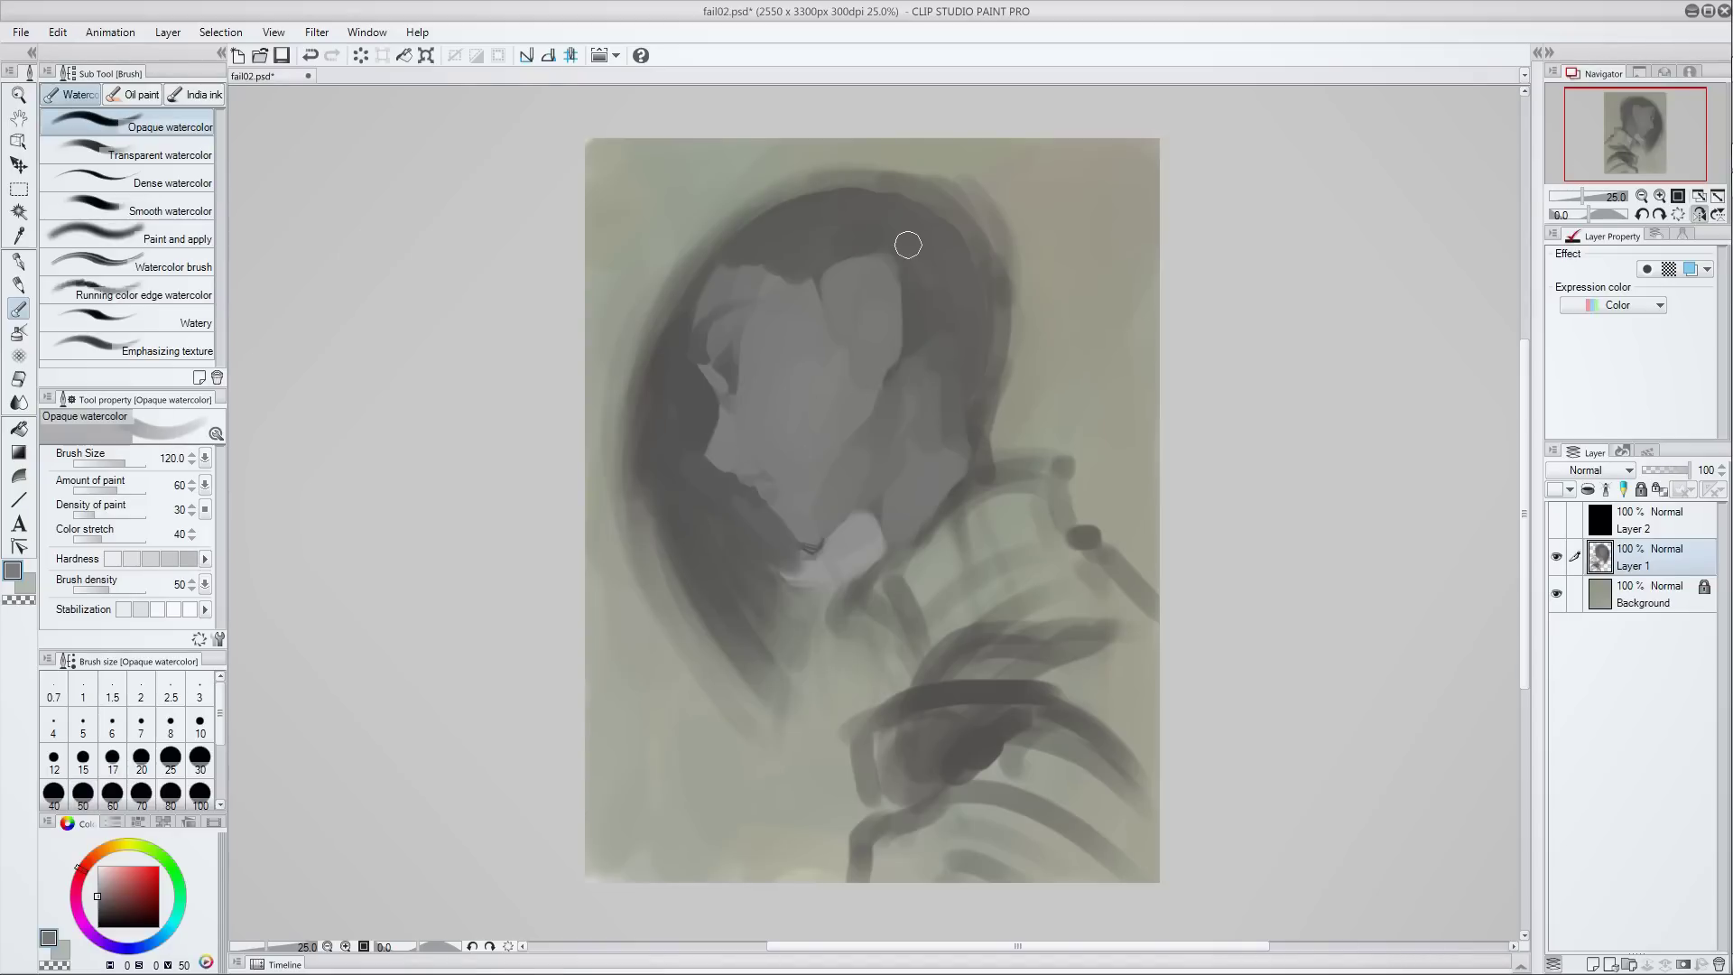
left_click(913, 323, "alt")
left_click(762, 259, "alt")
left_click(801, 225, "alt")
left_click(773, 295, "alt")
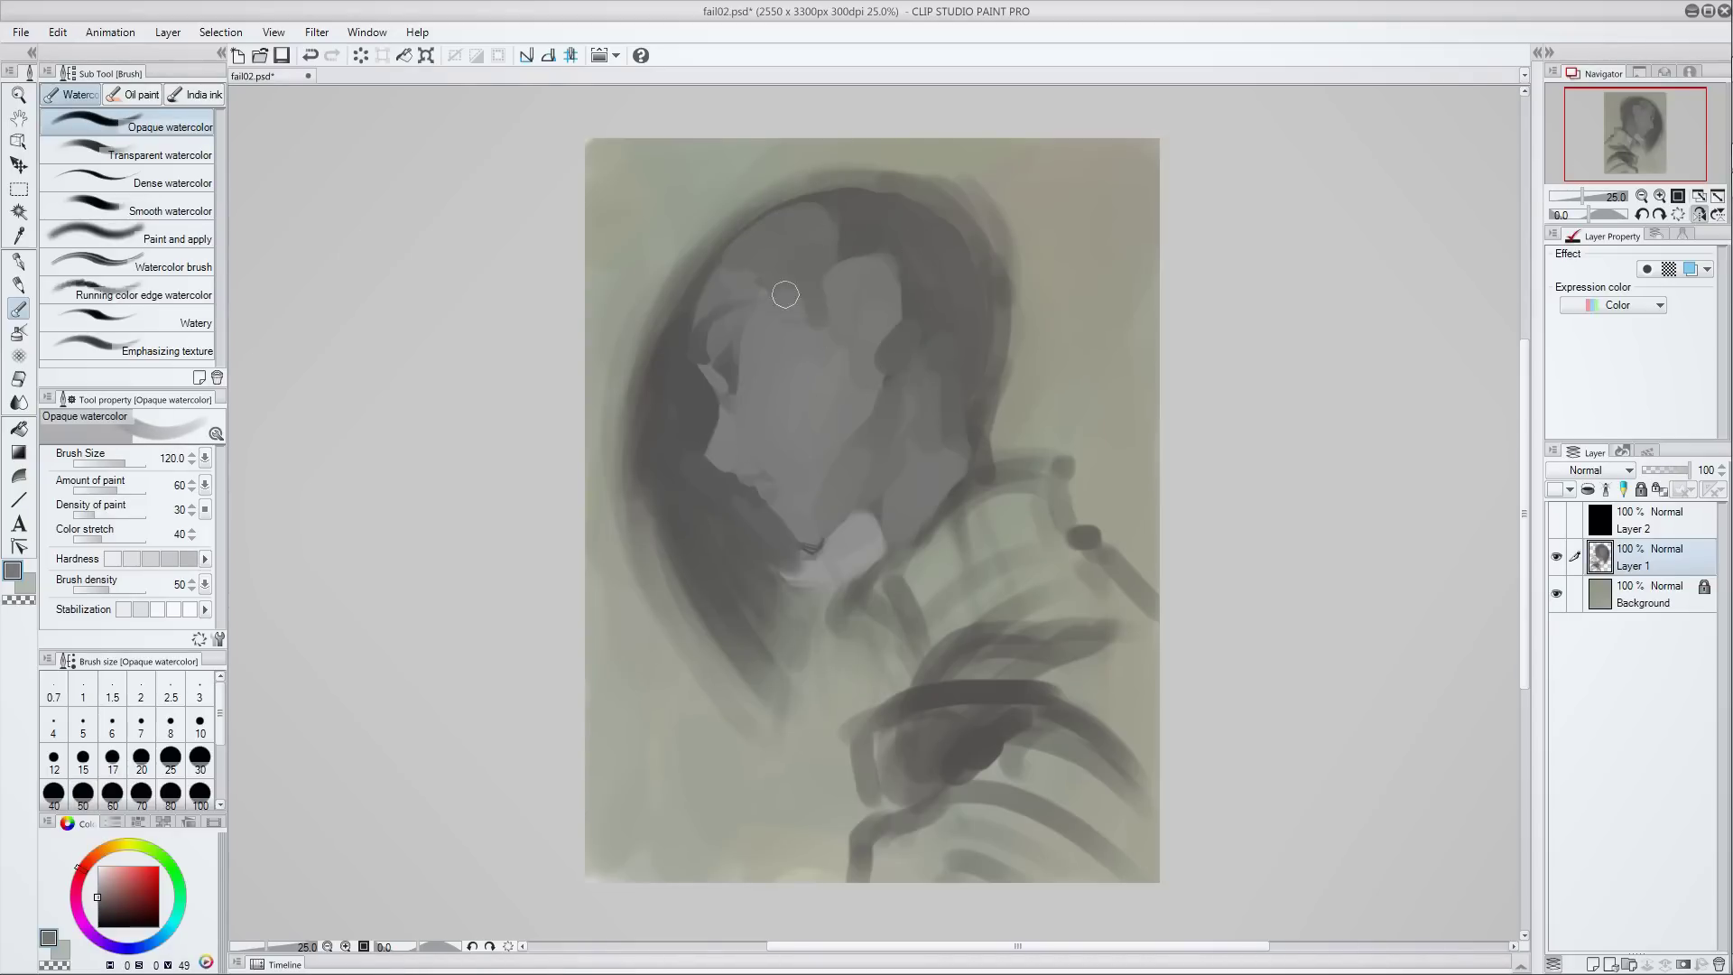
left_click(858, 226, "alt")
left_click(876, 214, "alt")
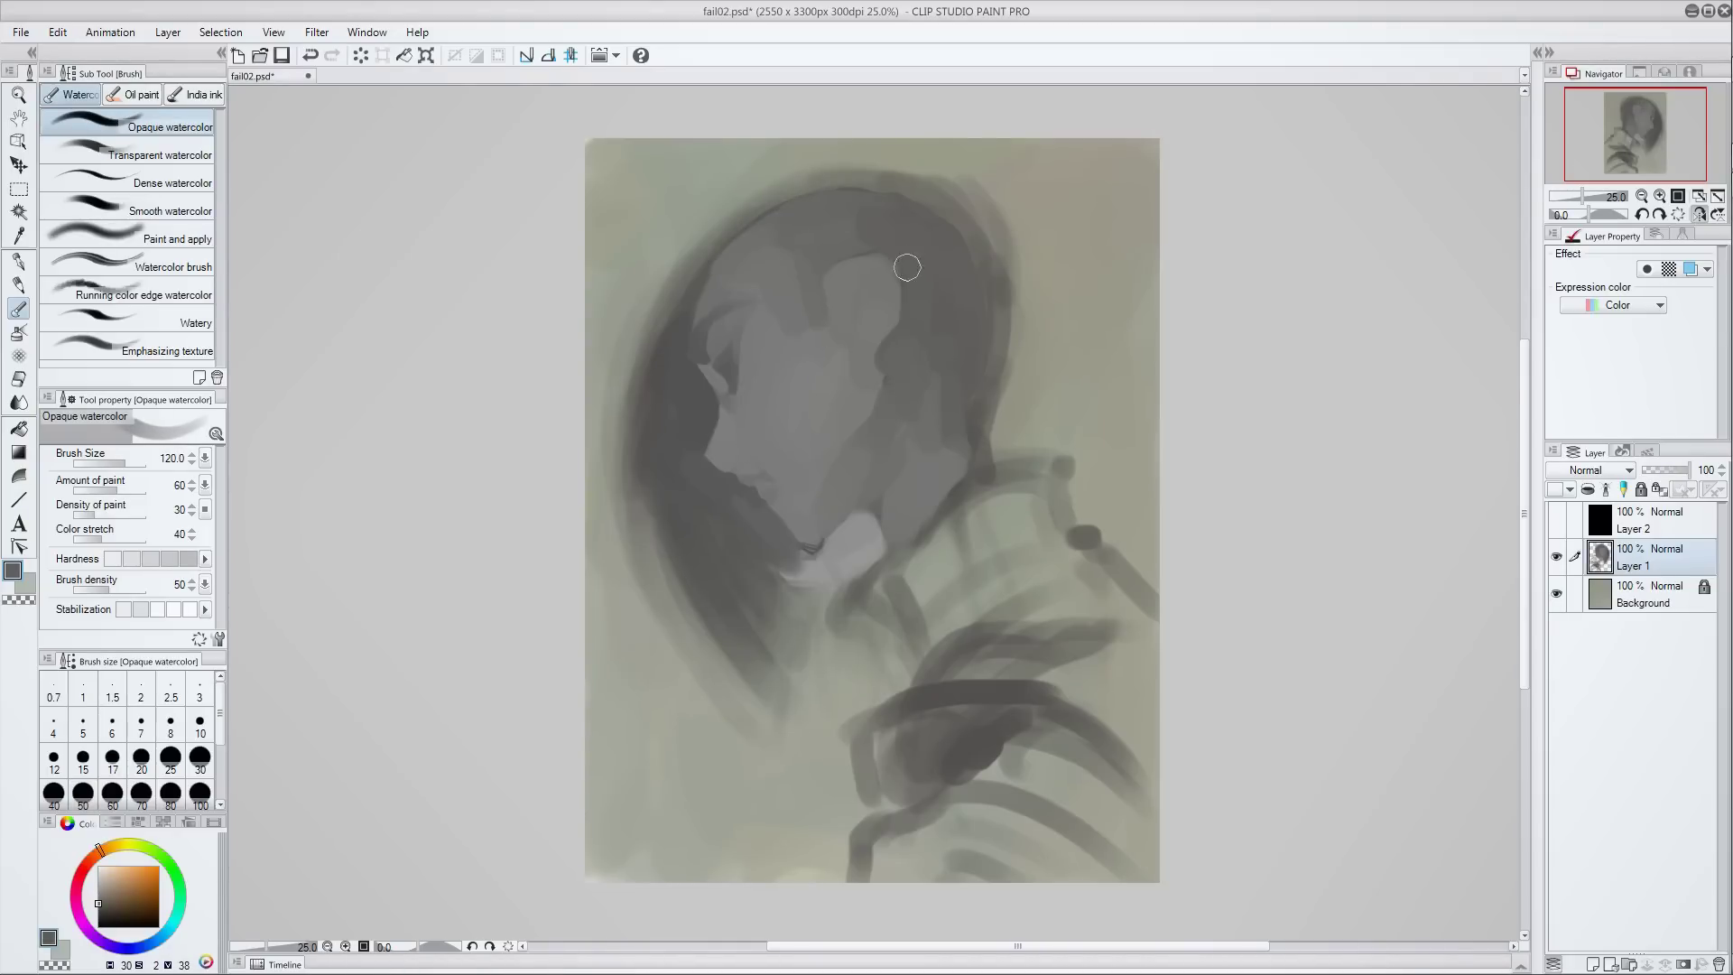
- Shape the ear at brush size 70 with tones sampled from the skin and hair
left_click(825, 313, "alt")
key("bracketleft")
key("bracketleft")
key("bracketleft")
left_click(889, 291, "alt")
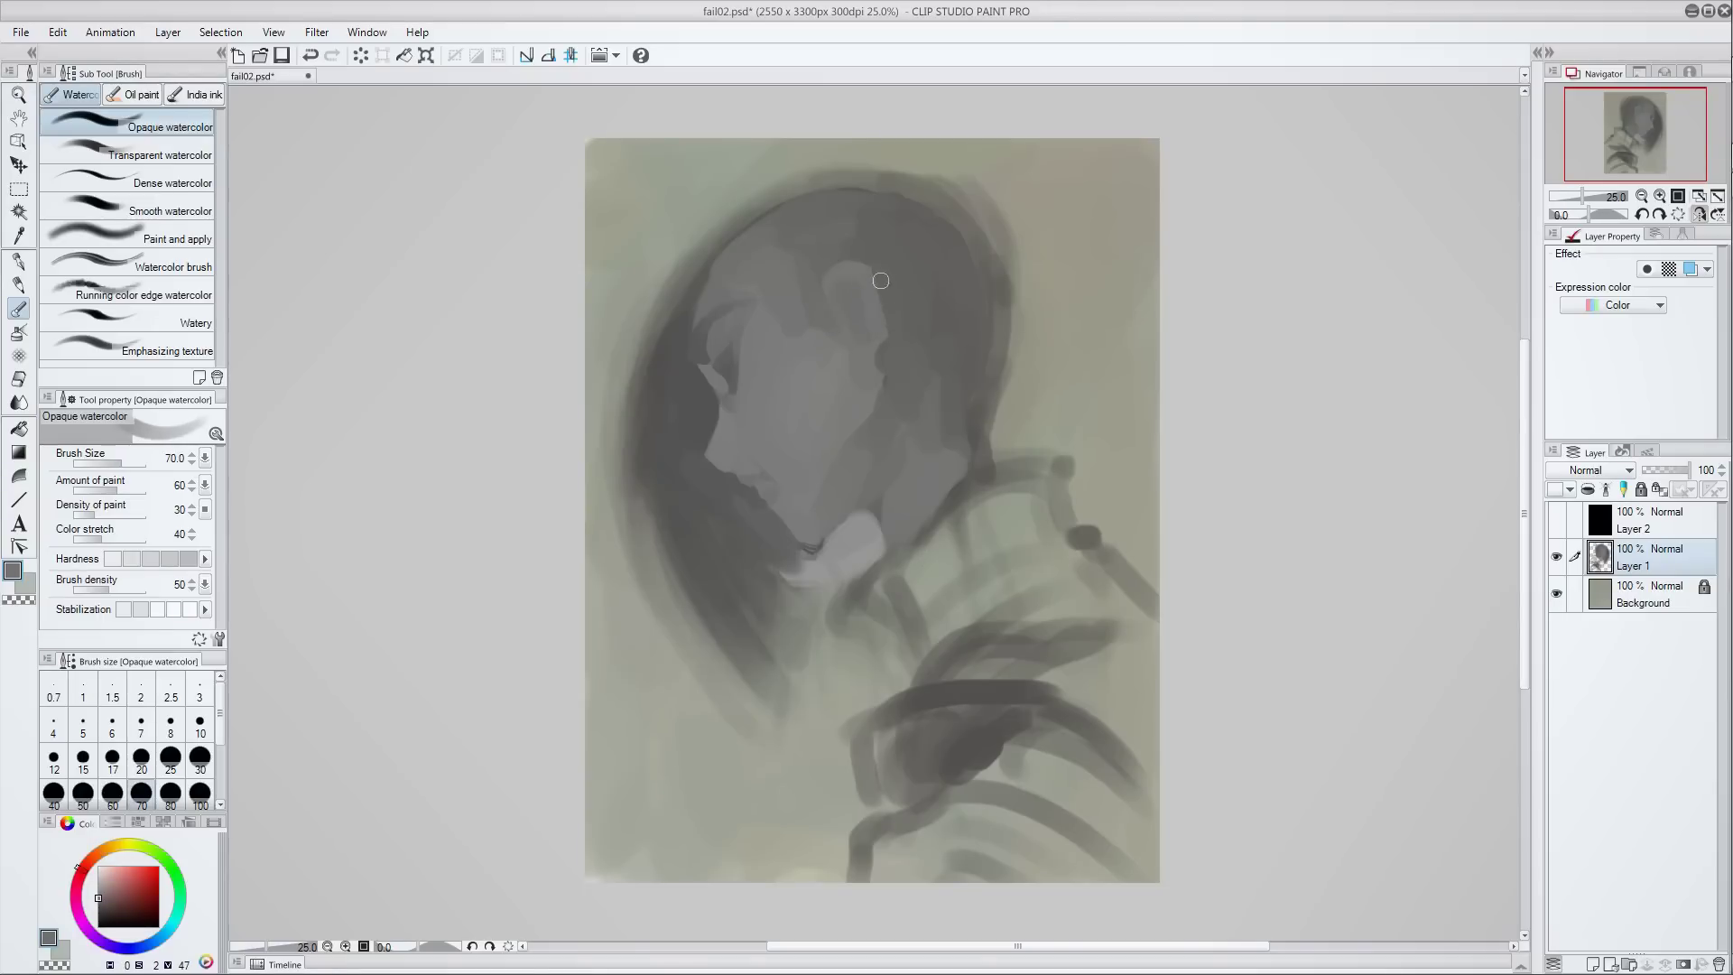
left_click(903, 307, "alt")
left_click(863, 299, "alt")
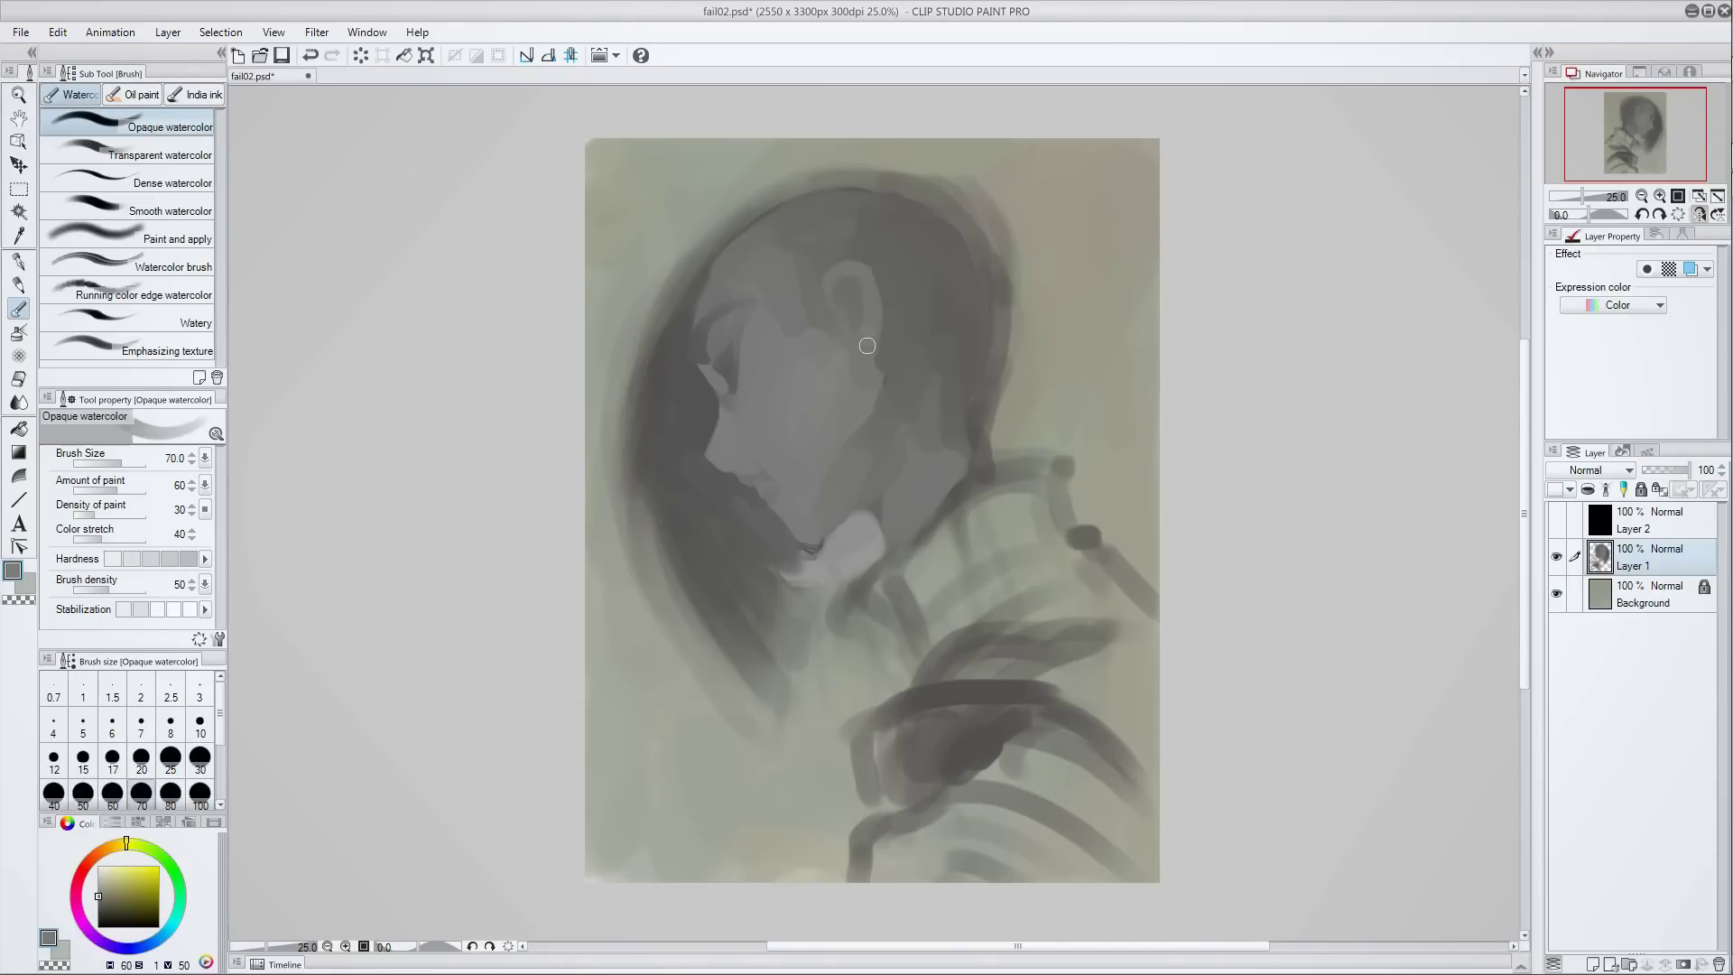
- Lighten the neck below the ear, flip the view horizontally and refine the nose and upper lip at brush size 60
left_click(906, 411, "alt")
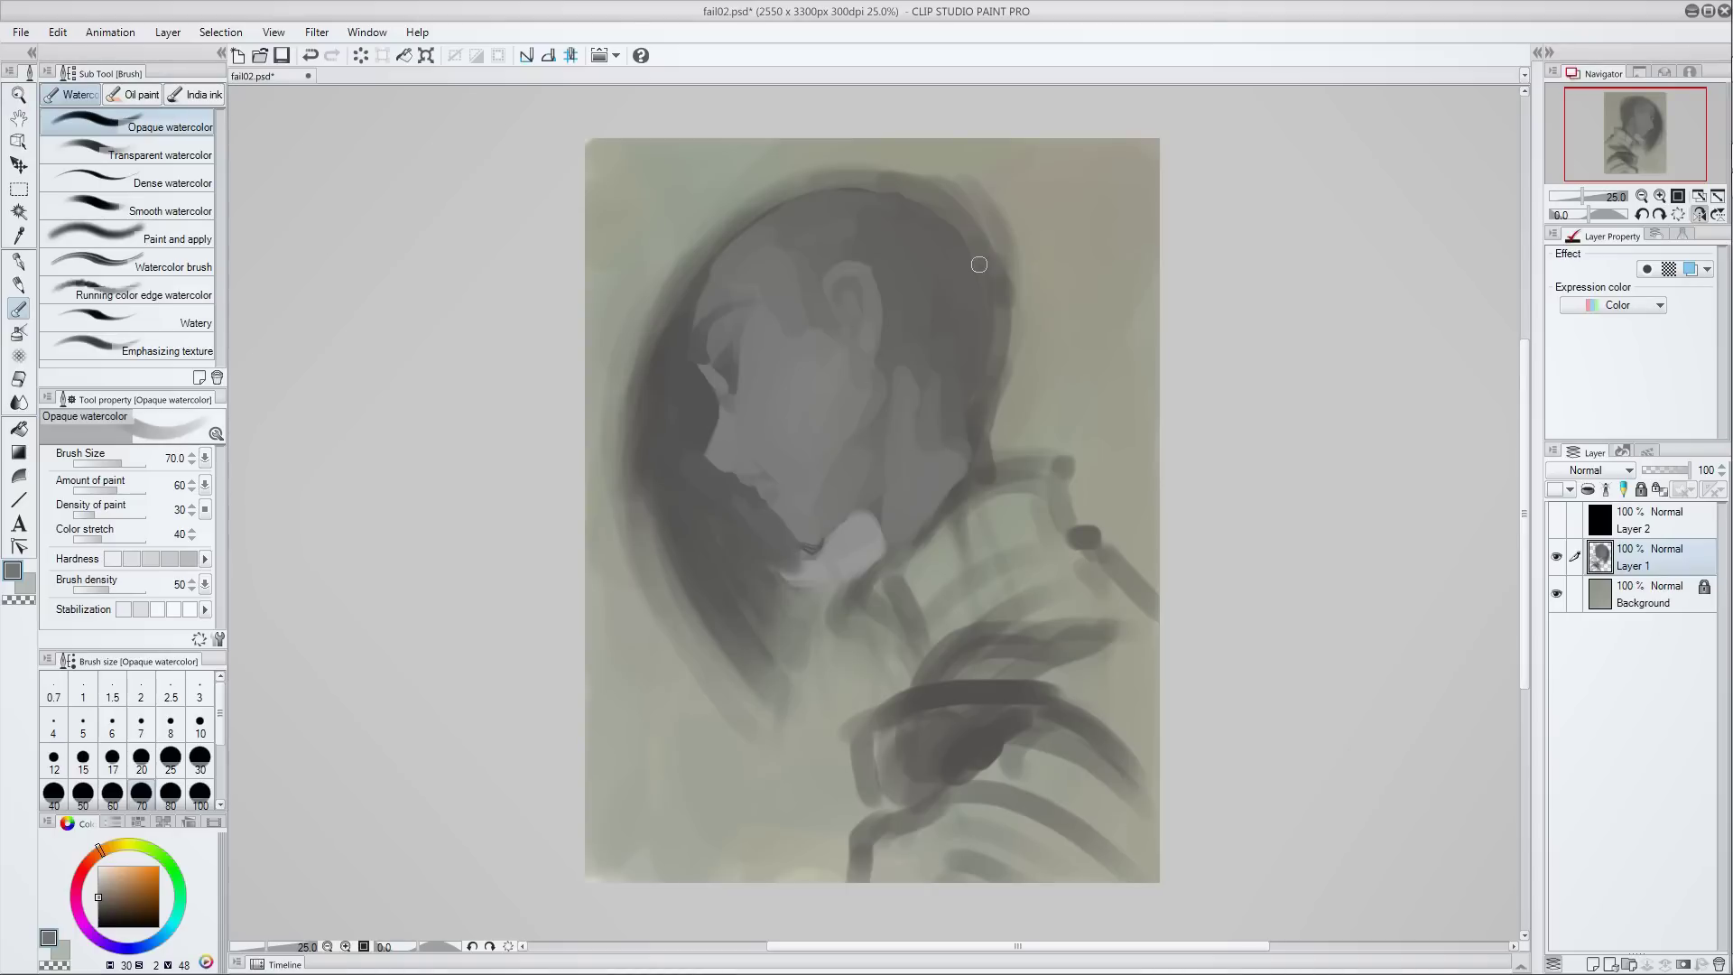
left_click(718, 465, "alt")
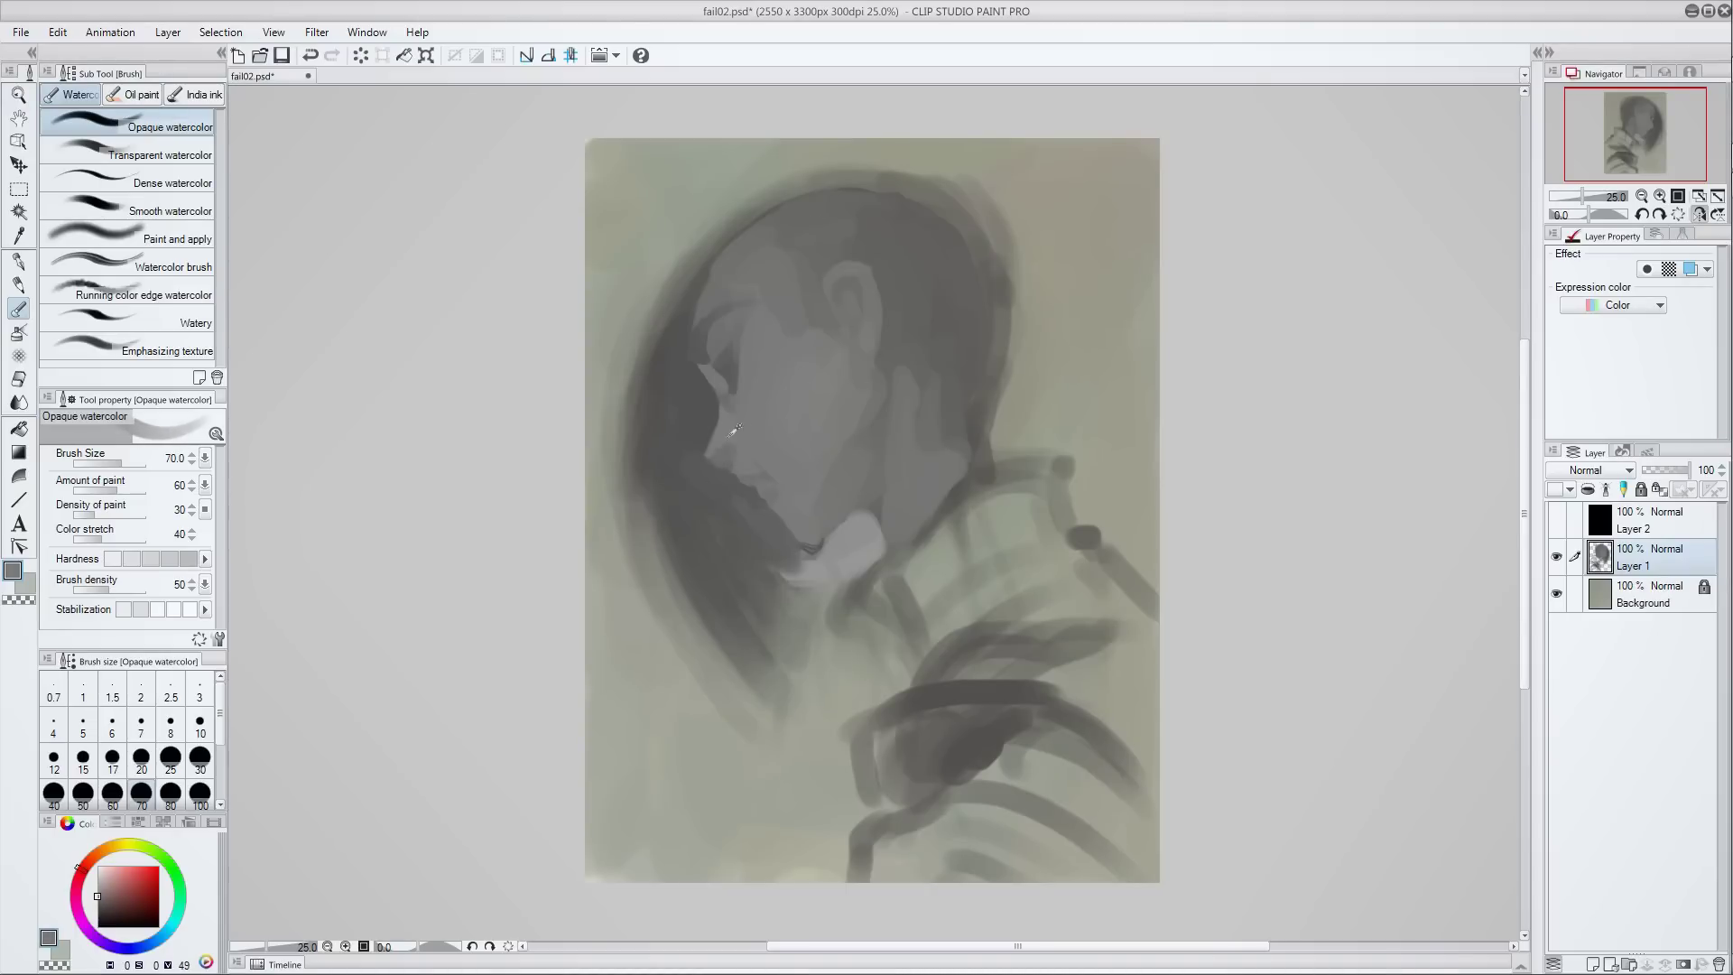
key("h")
key("bracketleft")
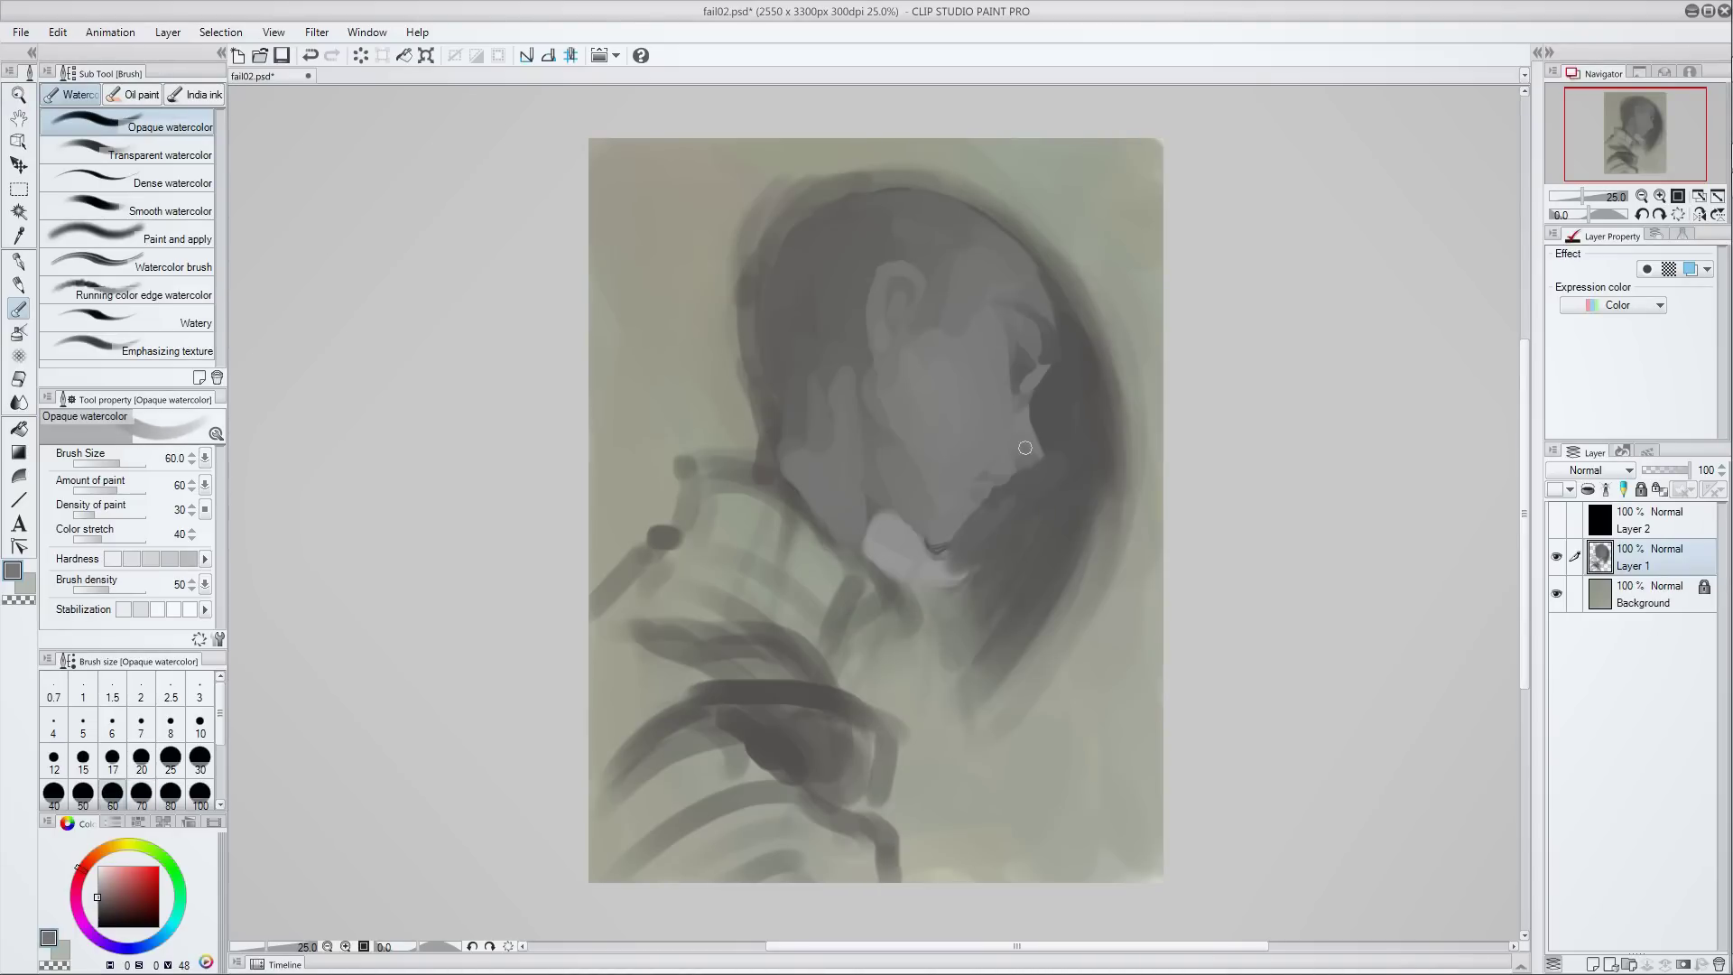
left_click(1007, 455, "alt")
left_click(1036, 448, "alt")
left_click(999, 443, "alt")
left_click(1027, 446, "alt")
left_click(1021, 459, "alt")
- Darken the hair in front of the face, under the chin and along the outer contour with long strokes ending in pointed tips
left_click_drag(1078, 347, 1051, 253)
left_click_drag(1094, 519, 1092, 632)
left_click_drag(889, 514, 929, 564)
mouse_move(902, 546)
left_mouse_down()
mouse_move(965, 609)
mouse_move(979, 690)
left_mouse_up()
left_click_drag(1047, 609, 966, 704)
mouse_move(790, 194)
left_mouse_down()
mouse_move(1075, 290)
mouse_move(1088, 559)
left_mouse_up()
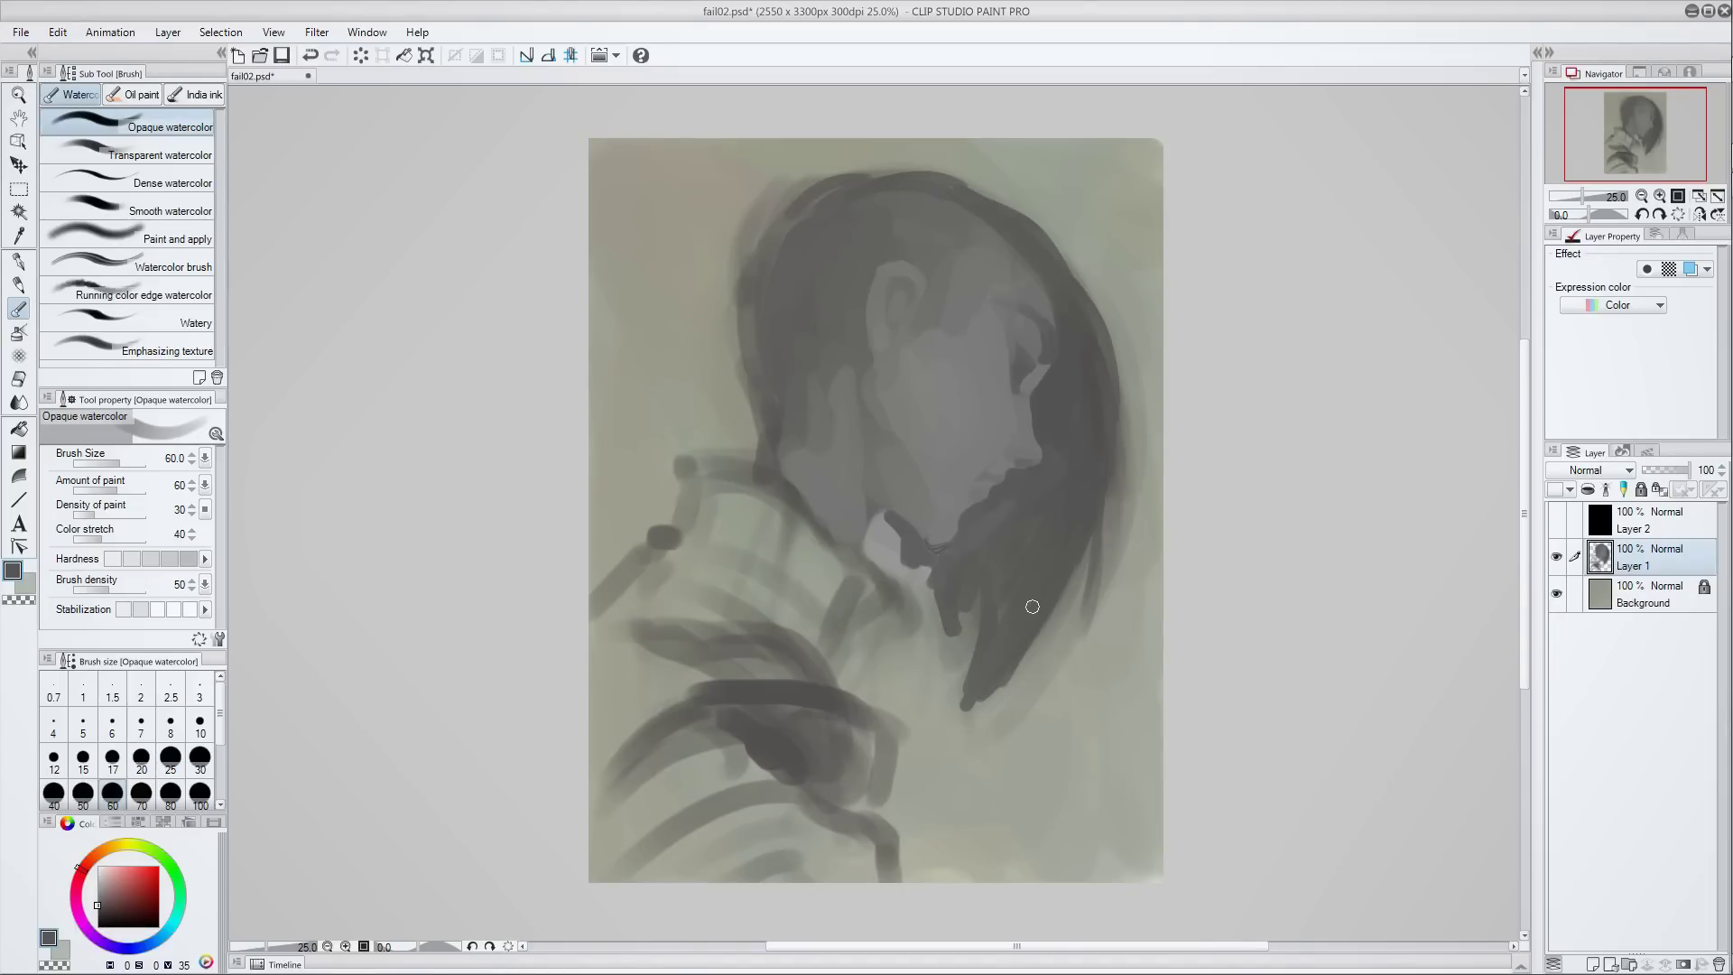
- Detail the ear at brush size 30, then lasso it, transform it to a larger size and deselect
key("bracketleft")
key("bracketleft")
key("bracketleft")
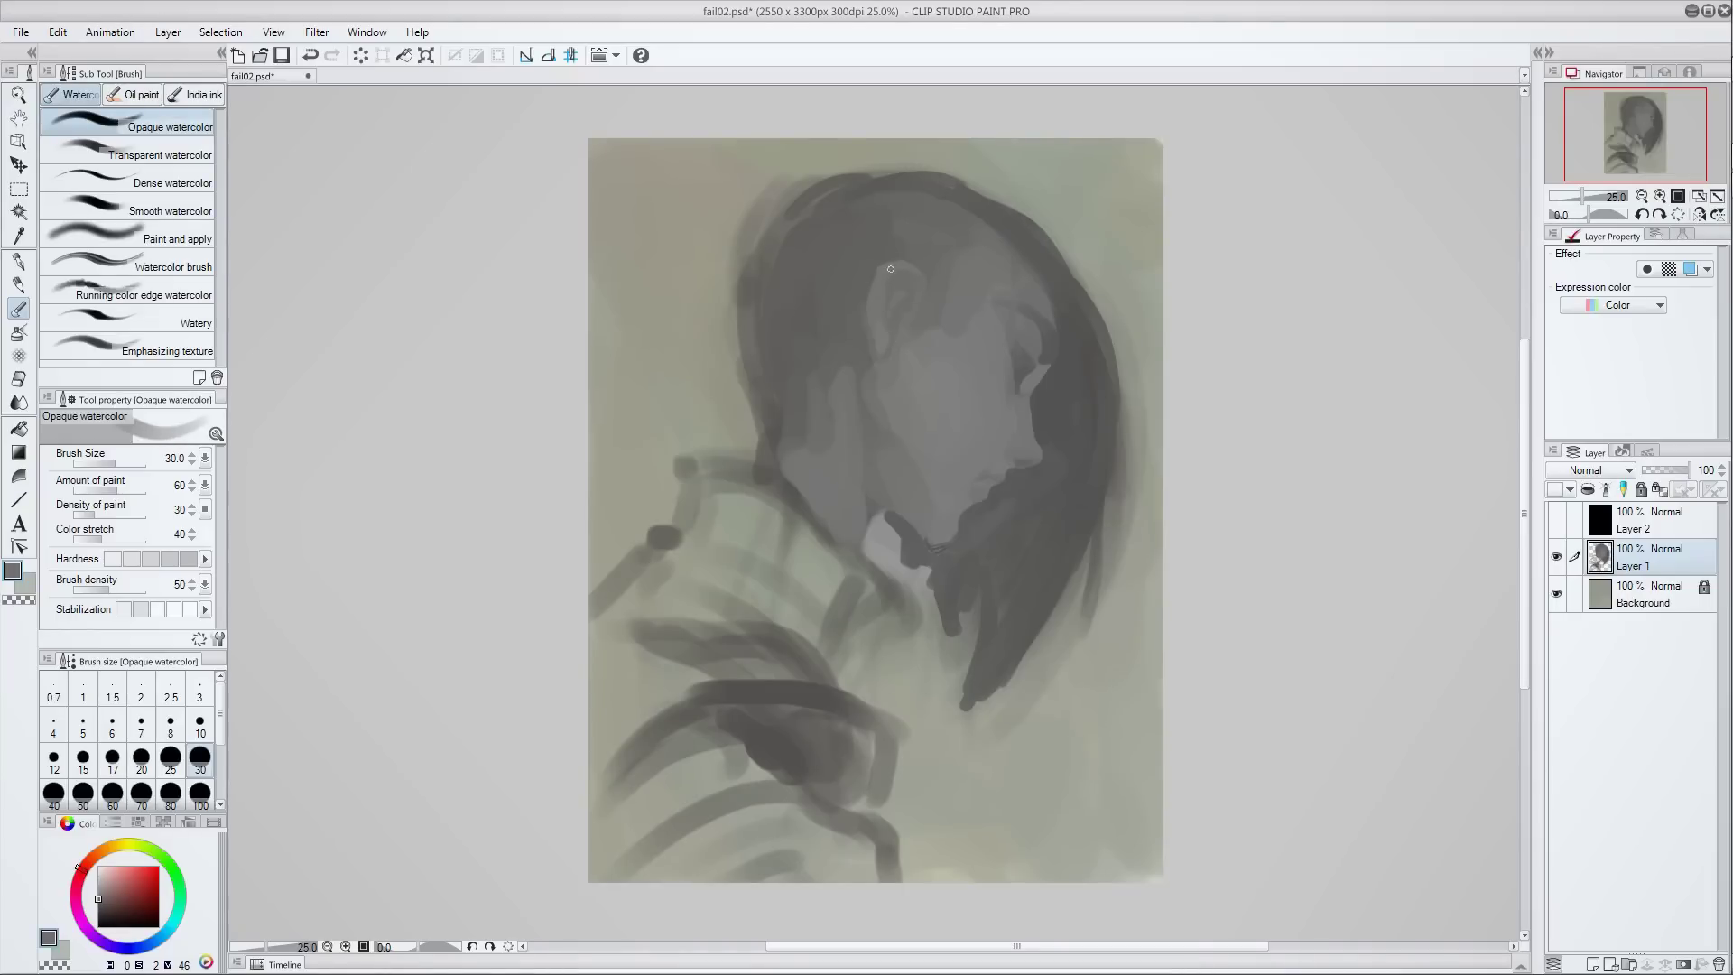
key("m")
mouse_move(902, 230)
left_mouse_down()
mouse_move(938, 289)
mouse_move(912, 257)
left_mouse_up()
key("ctrl+t")
key("Return")
key("ctrl+d")
- Paint the sideburn and the edges around the transformed ear with the brush in sampled greys
key("b")
mouse_move(848, 320)
left_mouse_down()
mouse_move(837, 350)
mouse_move(863, 355)
mouse_move(940, 245)
left_mouse_up()
left_click(843, 361, "alt")
left_click(940, 245, "alt")
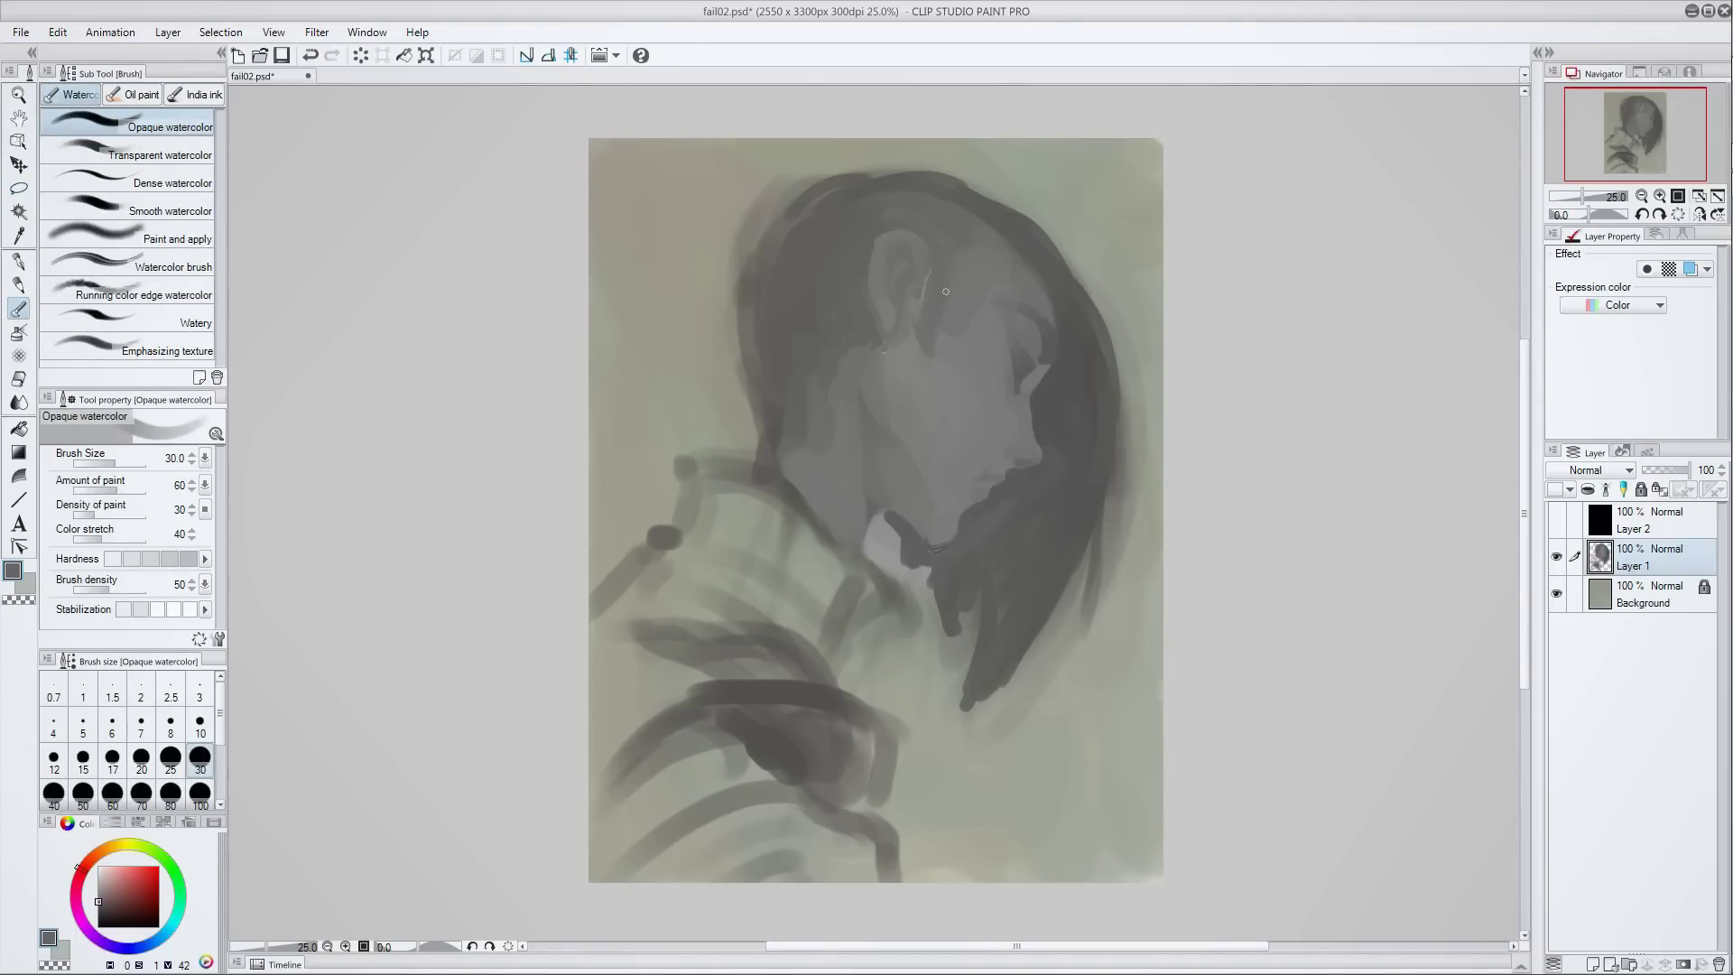
- Refine the nose and lips in sampled greys and paint a rounder chin at brush size 80
left_click(1009, 462, "alt")
left_click(1005, 494, "alt")
key("bracketright")
key("bracketright")
key("bracketright")
key("bracketright")
key("bracketright")
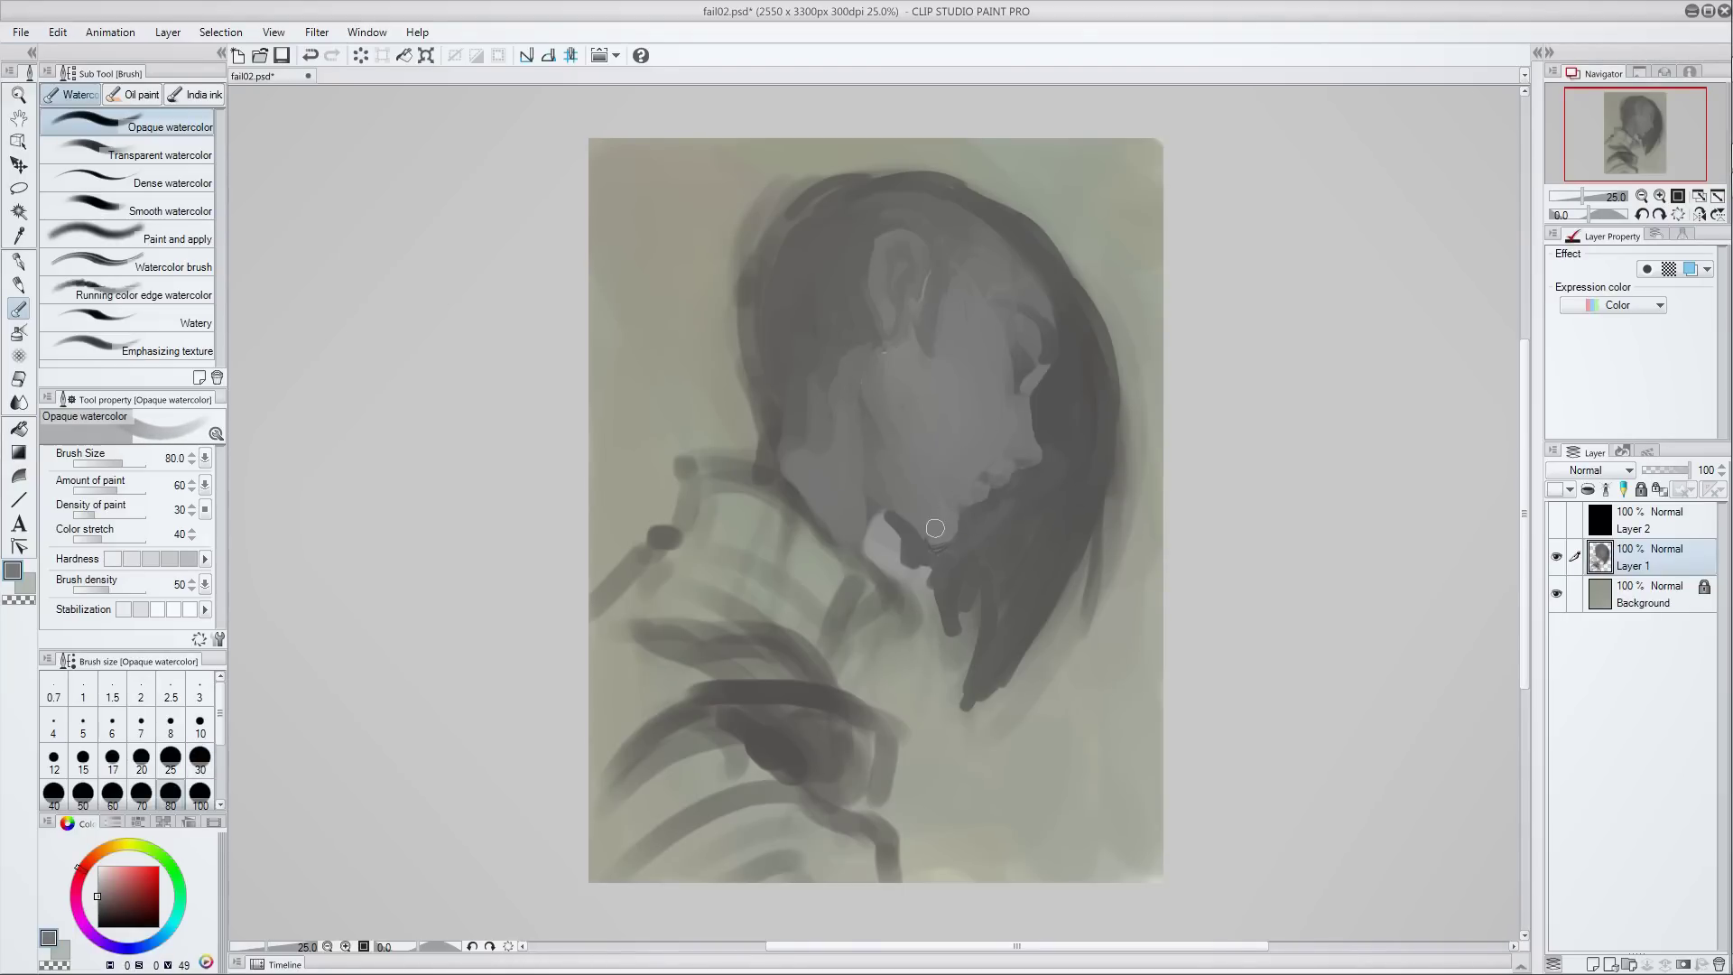
- Even out the neck and the back of the hair, and clean up the nape silhouette with sampled skin and background tones
left_click(868, 419, "alt")
left_click(799, 419, "alt")
left_click_drag(776, 397, 812, 207)
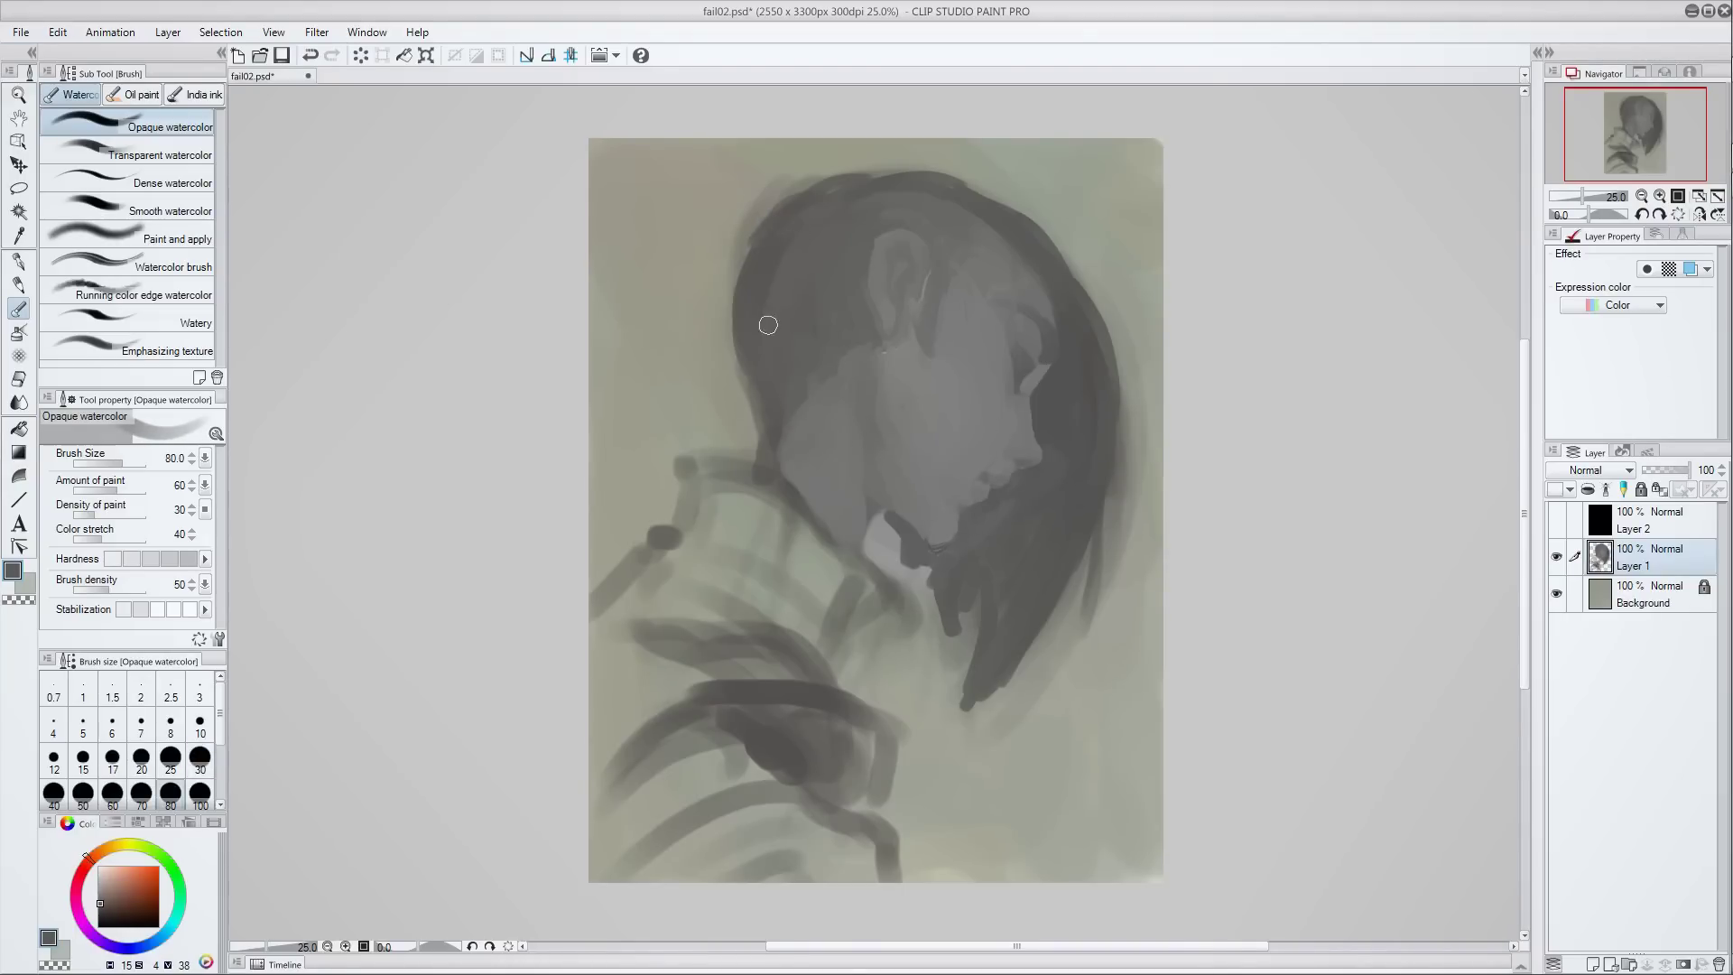
left_click(727, 336, "alt")
mouse_move(727, 336)
left_mouse_down()
mouse_move(754, 416)
mouse_move(727, 338)
left_mouse_up()
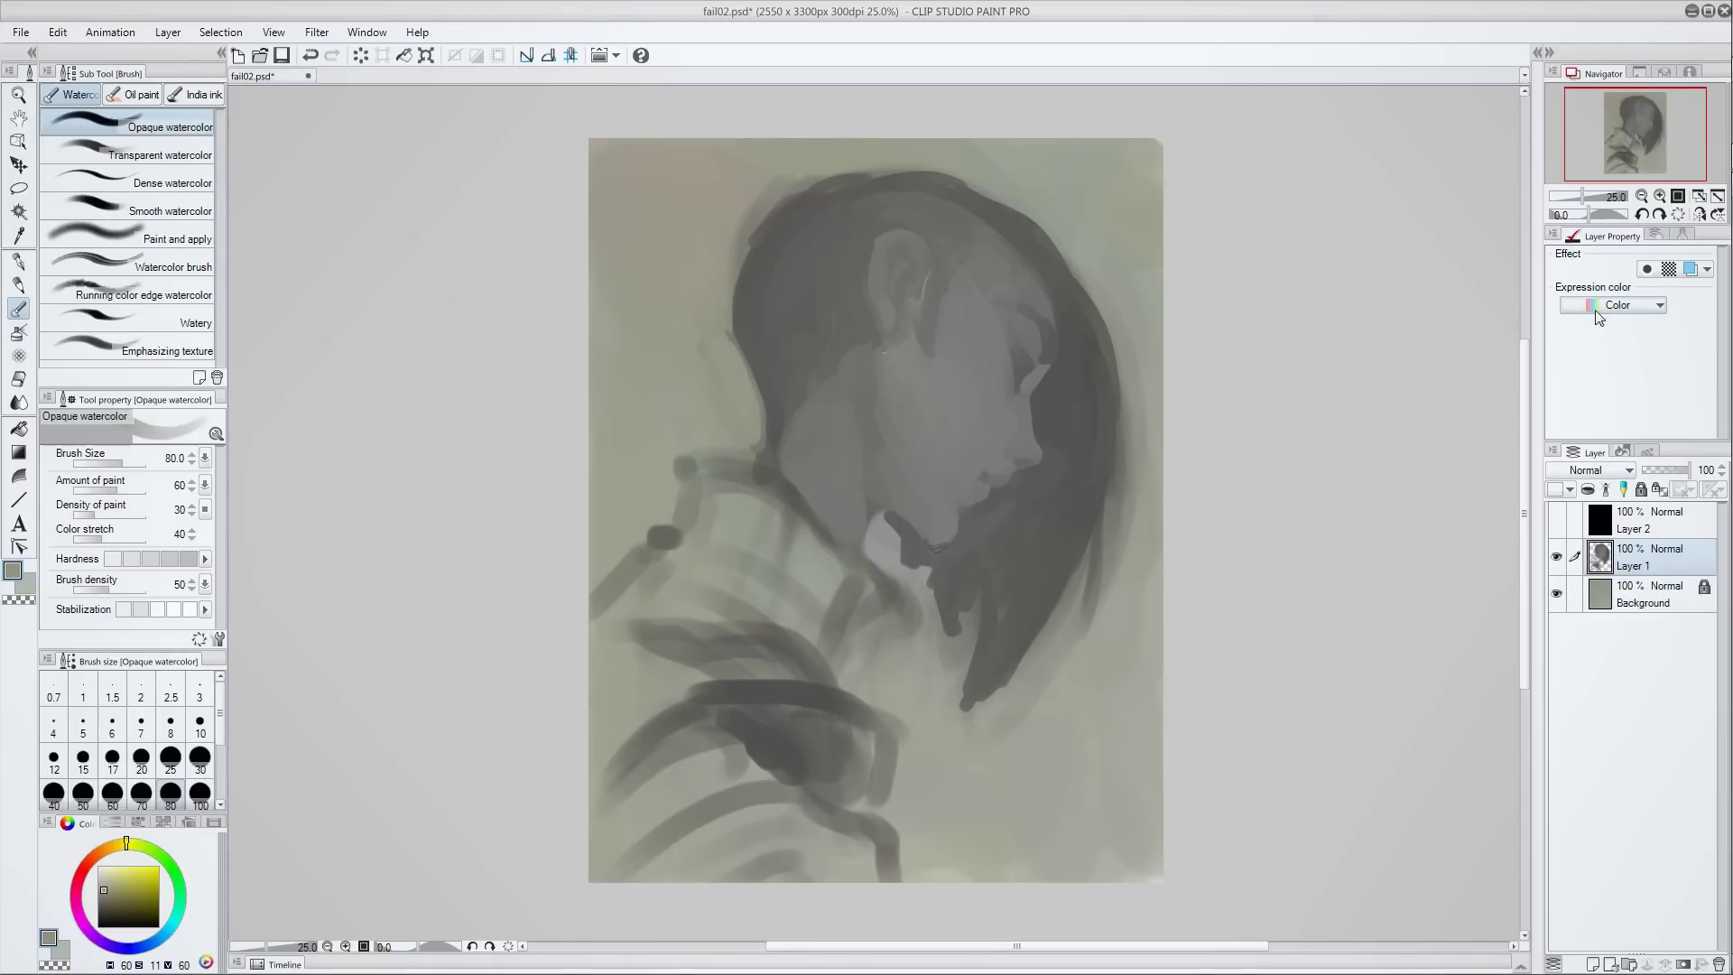
left_click(798, 469, "alt")
left_click_drag(771, 433, 798, 470)
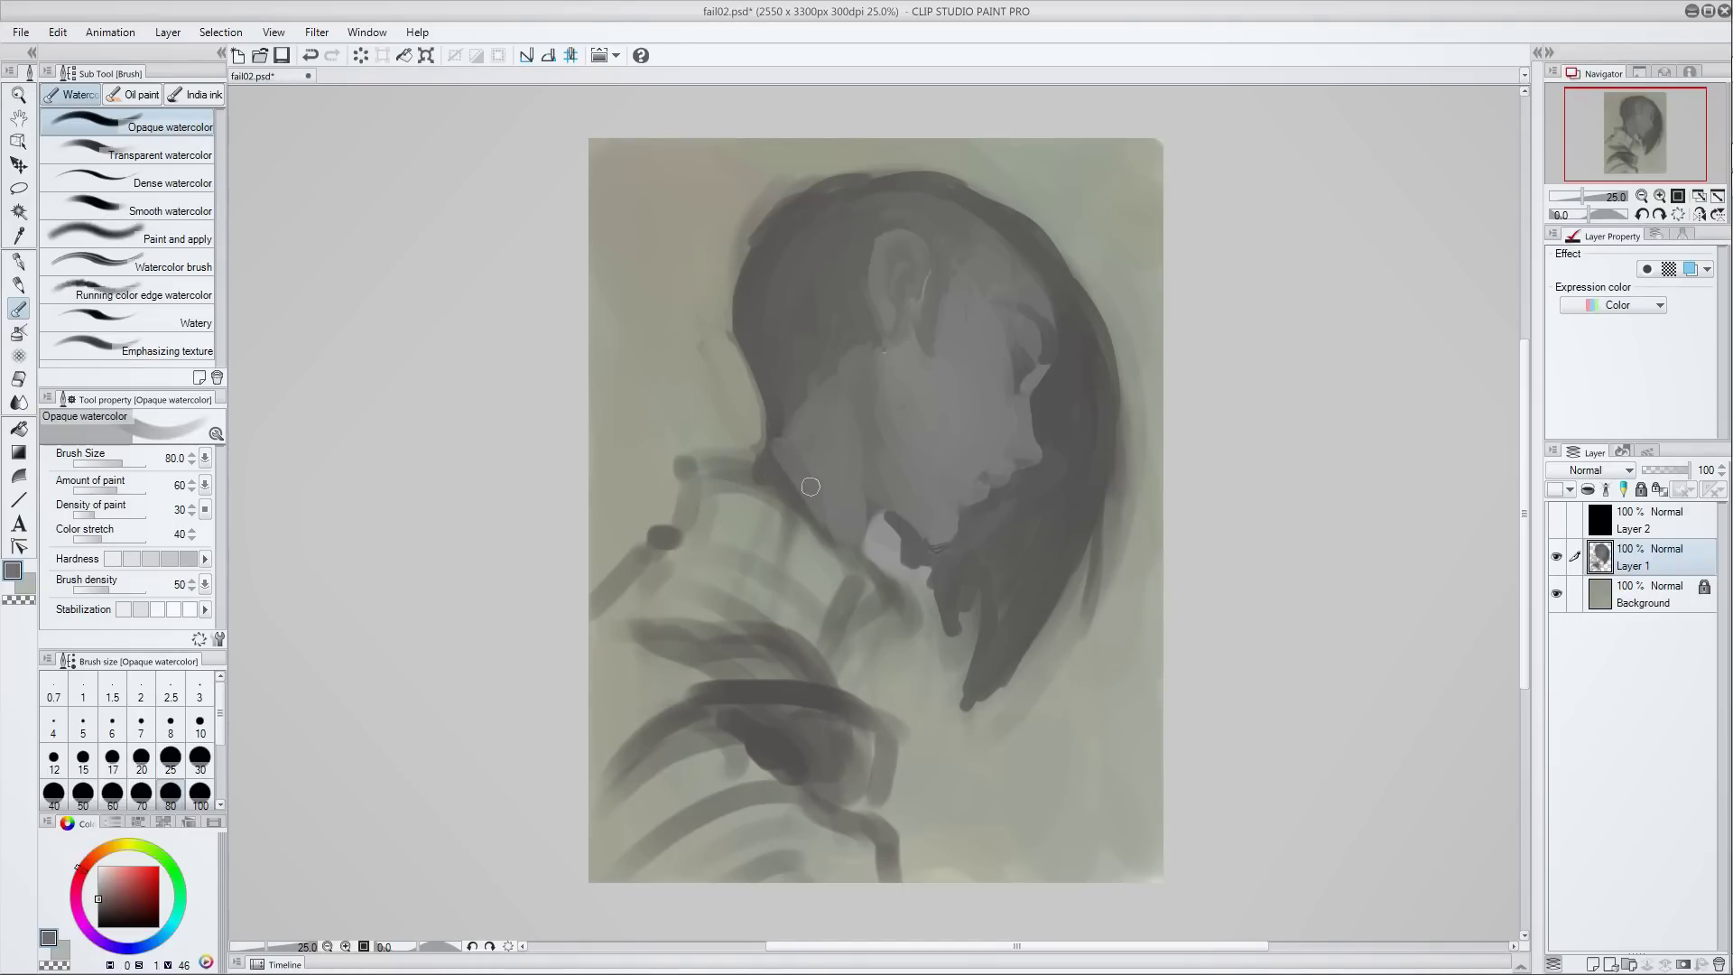
- Block in the tall pointed collar and shoulder in white and light greys over the dark clothing sketch
left_click(1243, 354, "alt")
mouse_move(849, 576)
left_mouse_down()
mouse_move(686, 424)
mouse_move(812, 631)
mouse_move(686, 388)
mouse_move(643, 600)
mouse_move(867, 704)
mouse_move(894, 839)
mouse_move(686, 857)
mouse_move(600, 650)
mouse_move(669, 725)
left_mouse_up()
left_click(631, 631, "alt")
mouse_move(632, 632)
left_mouse_down()
mouse_move(631, 722)
mouse_move(662, 817)
mouse_move(767, 862)
mouse_move(794, 708)
mouse_move(858, 704)
mouse_move(738, 793)
mouse_move(866, 749)
mouse_move(880, 794)
left_mouse_up()
left_click(685, 704, "alt")
mouse_move(685, 704)
left_mouse_down()
mouse_move(669, 658)
mouse_move(738, 571)
mouse_move(830, 684)
left_mouse_up()
mouse_move(838, 557)
left_mouse_down()
mouse_move(857, 632)
mouse_move(686, 704)
mouse_move(709, 825)
mouse_move(631, 866)
mouse_move(893, 825)
left_mouse_up()
- Paint the lower sleeve folds in sampled light and mid greys
left_click(767, 695, "alt")
left_click(893, 825, "alt")
mouse_move(704, 862)
left_mouse_down()
mouse_move(920, 885)
mouse_move(913, 838)
left_mouse_up()
left_click(954, 868, "alt")
- Paint background tone below the chin and beside the hair, cutting the hair ends into separate strands
mouse_move(880, 524)
left_mouse_down()
mouse_move(930, 623)
mouse_move(928, 746)
left_mouse_up()
mouse_move(1097, 555)
left_mouse_down()
mouse_move(1045, 681)
mouse_move(983, 695)
left_mouse_up()
left_click_drag(1119, 424, 992, 713)
left_click(1038, 542, "alt")
mouse_move(1097, 452)
left_mouse_down()
mouse_move(970, 749)
mouse_move(1047, 668)
left_mouse_up()
left_click(835, 532, "alt")
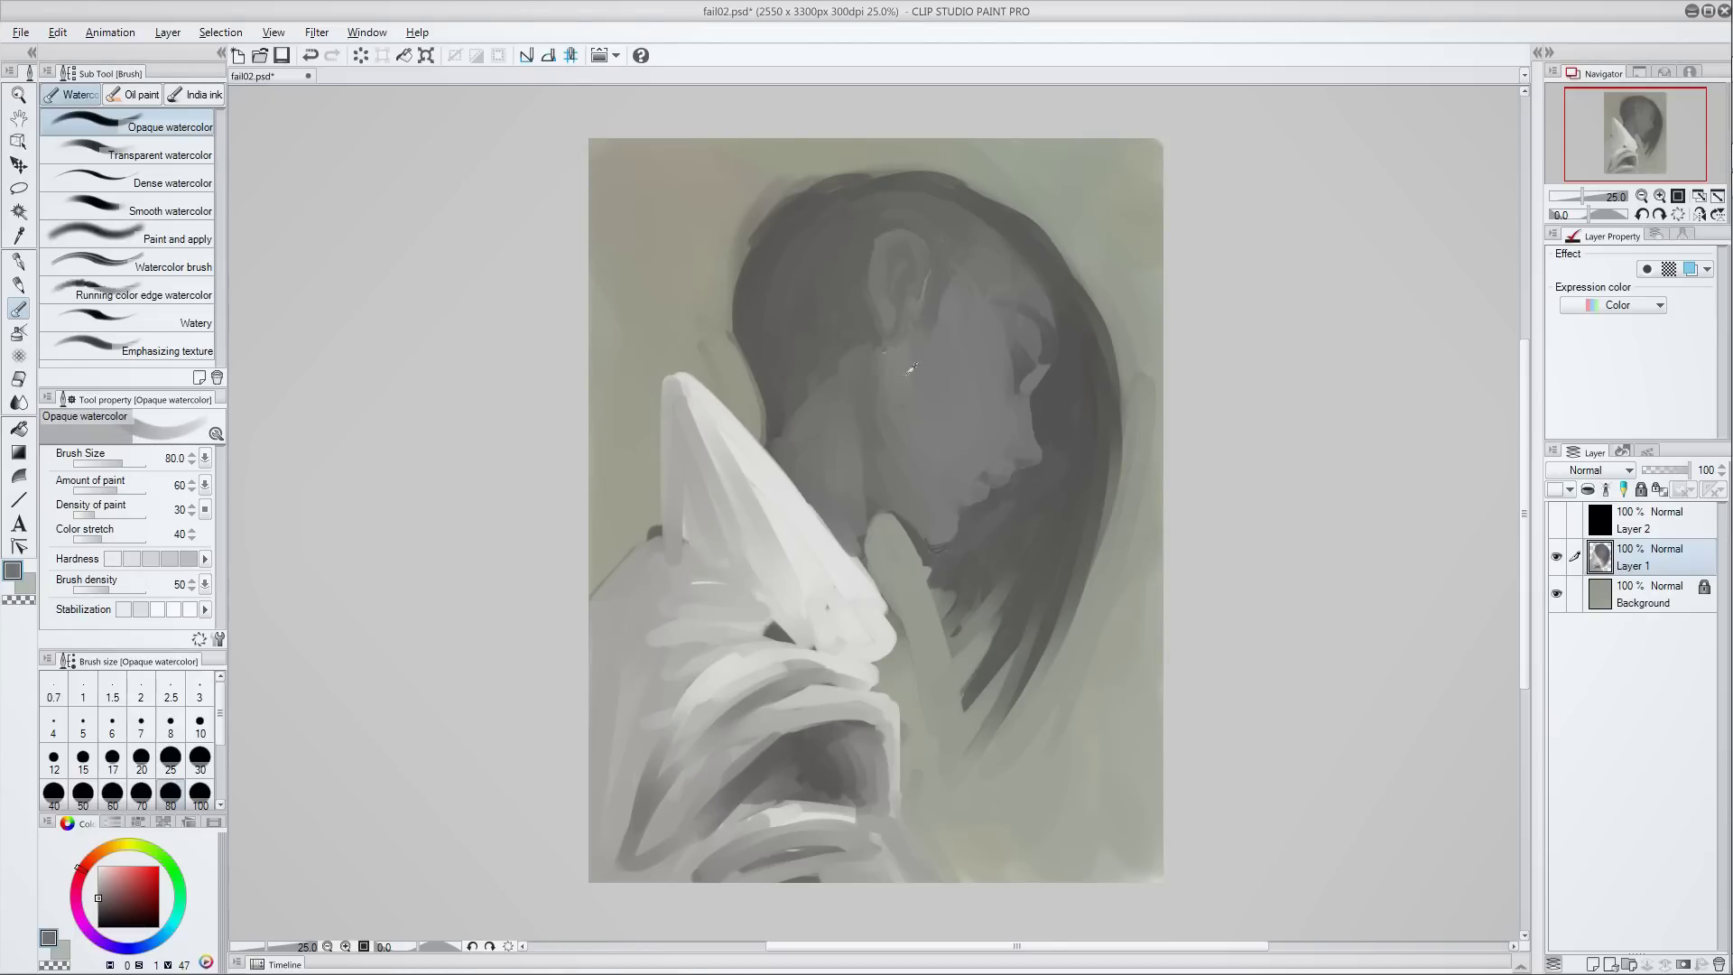
- Refine the brow and the far edge of the eye socket at brush size 20 in sampled greys
left_click(972, 410, "alt")
left_click(897, 382, "alt")
key("bracketleft")
key("bracketleft")
key("bracketleft")
key("bracketleft")
key("bracketleft")
key("bracketleft")
key("bracketleft")
left_click(1052, 343, "alt")
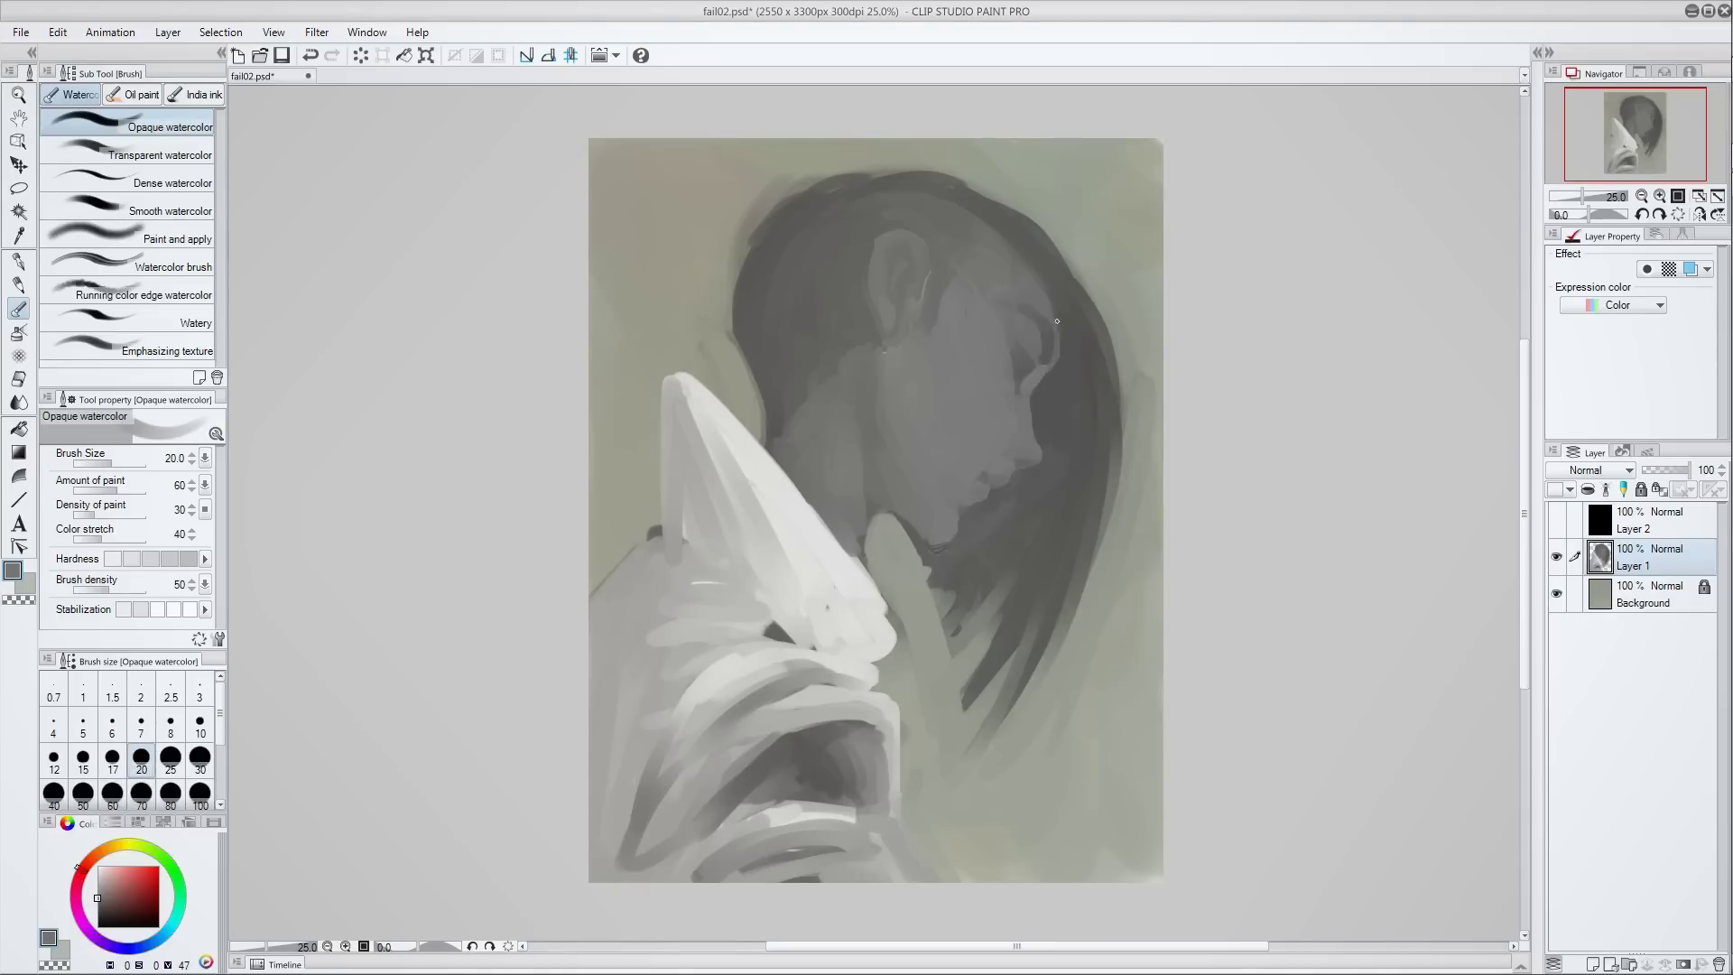
left_click(1041, 287, "alt")
left_click_drag(1061, 316, 1058, 359)
- Refine the hair edge above the forehead at brush size 70 with tones sampled from the top of the head
key("bracketright")
key("bracketright")
key("bracketright")
key("bracketright")
key("bracketright")
key("bracketright")
left_click(974, 215, "alt")
left_click(957, 203, "alt")
left_click(948, 198, "alt")
- Tidy the area under the chin and add a white collar flap in front of the lower sleeve
left_click(939, 601, "alt")
left_click(862, 551, "alt")
mouse_move(880, 613)
left_mouse_down()
mouse_move(905, 808)
mouse_move(962, 878)
left_mouse_up()
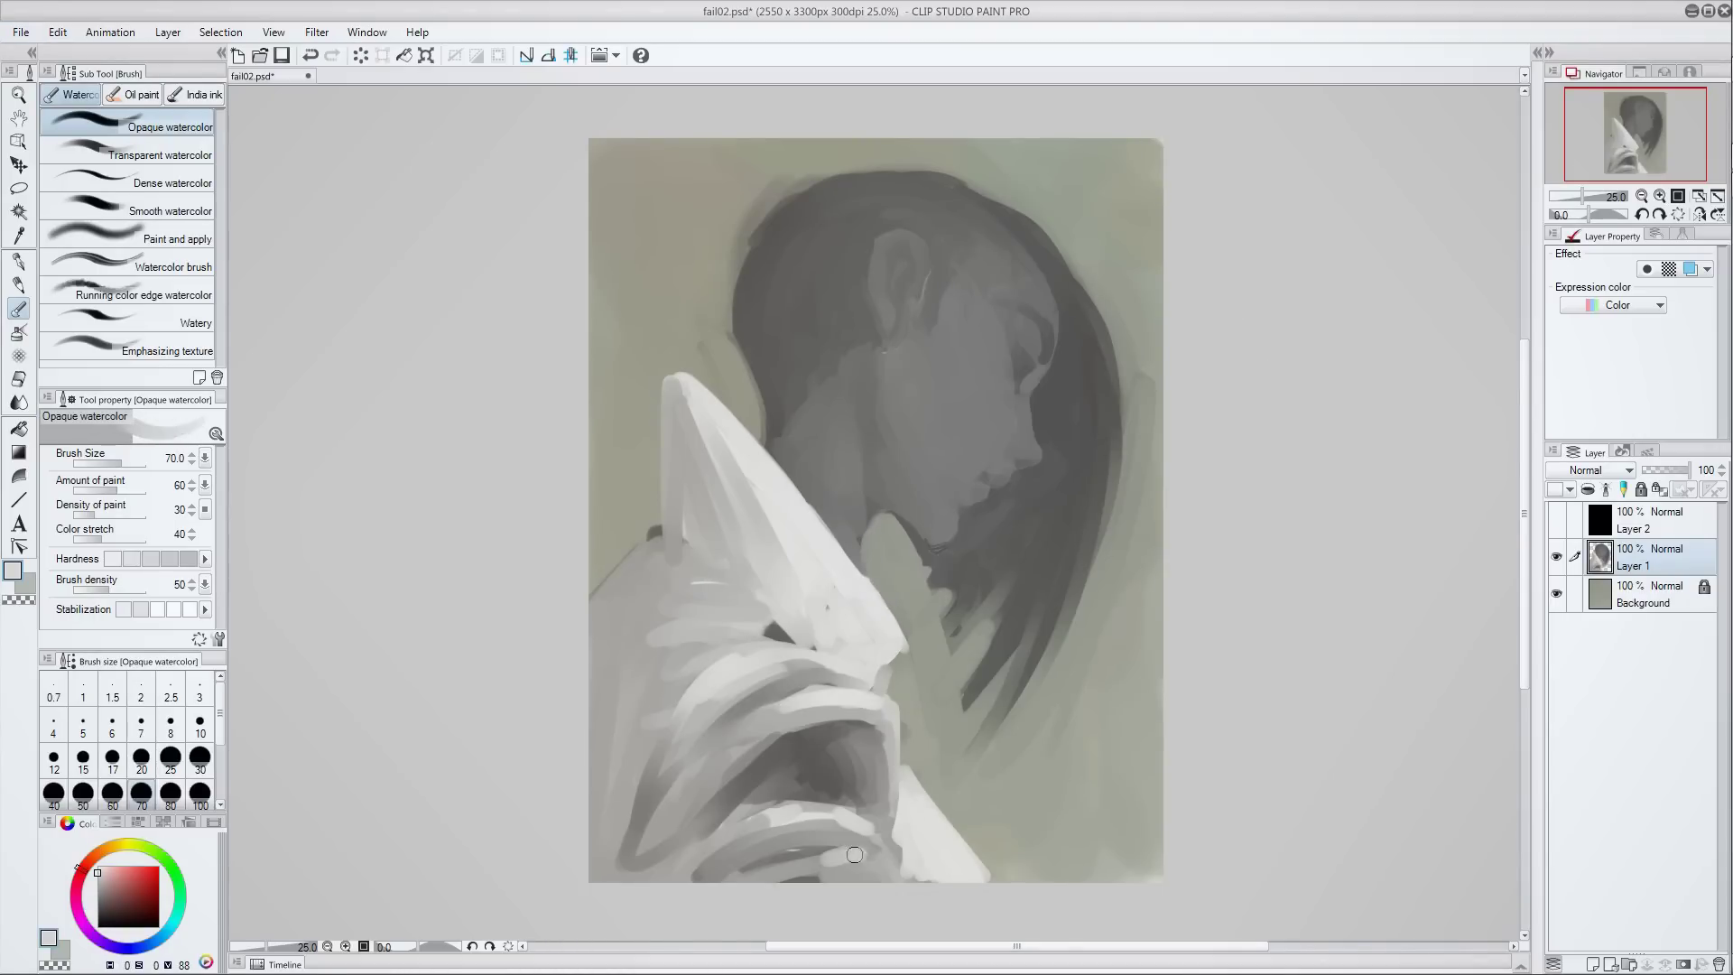
left_click(1111, 505, "alt")
left_click_drag(902, 816, 953, 876)
- Darken the eyelashes and eyebrow with a near-black grey at brush size 25
key("bracketleft")
key("bracketleft")
key("bracketleft")
key("bracketleft")
key("bracketleft")
left_click(984, 308, "alt")
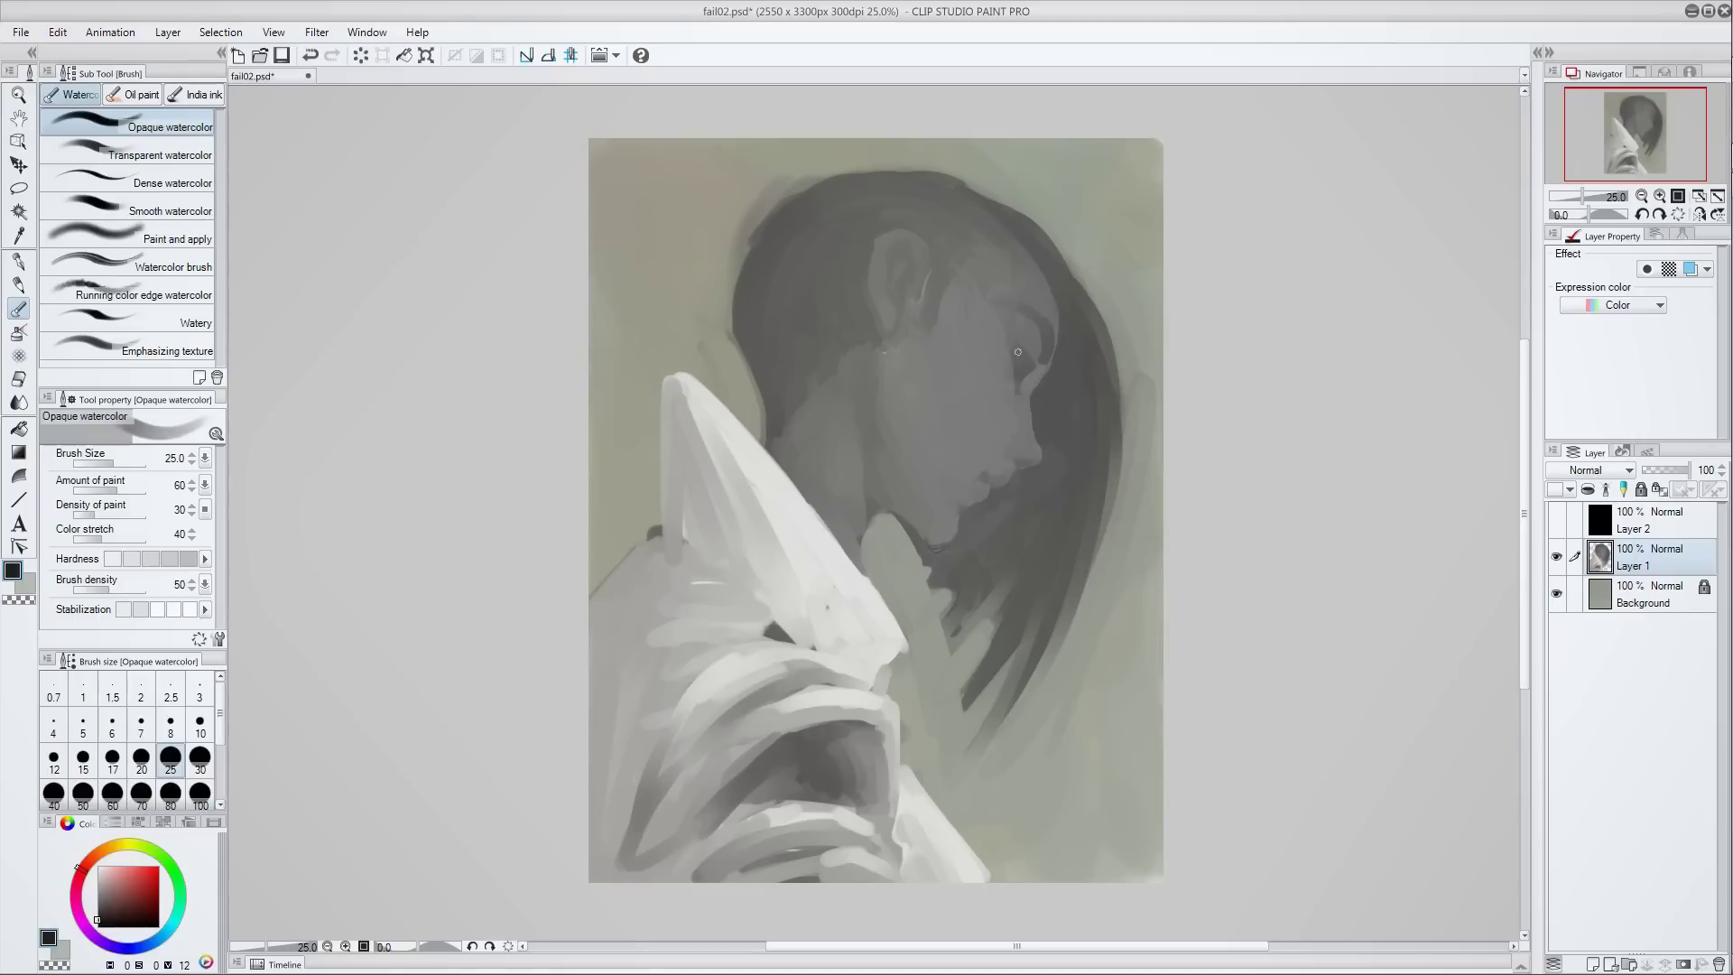
left_click(1105, 231, "alt")
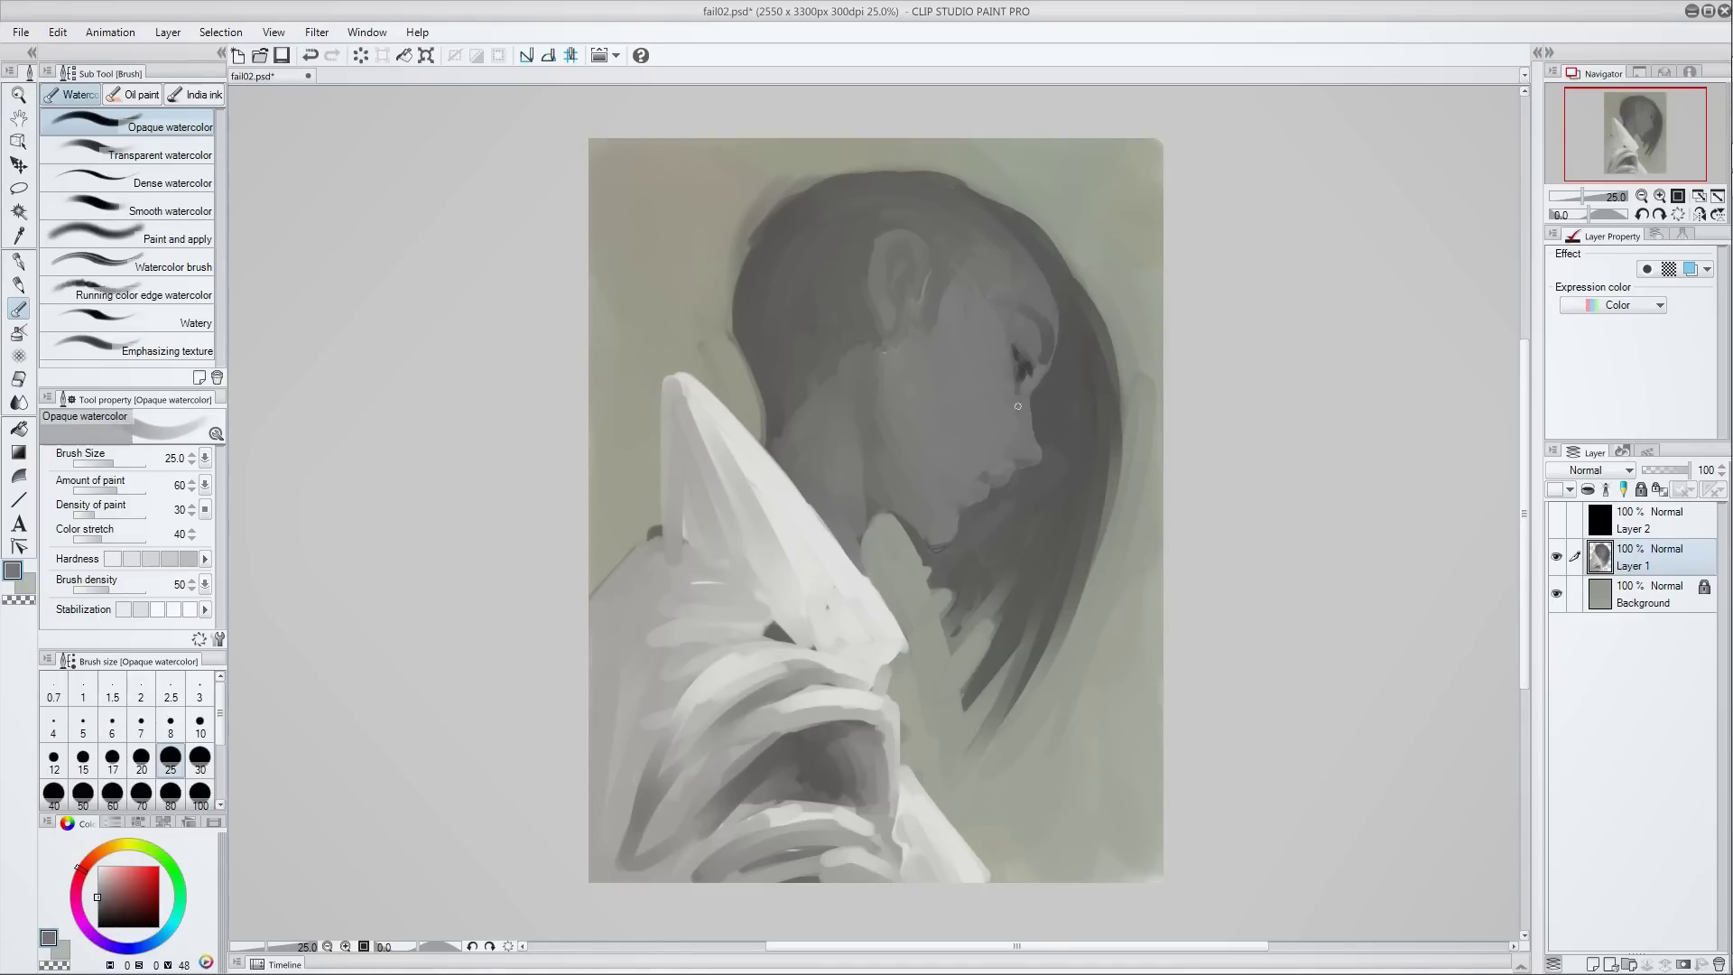
- Blend the cheek and the area under the eye with greys sampled from the face
left_click(1005, 459, "alt")
left_click(1000, 372, "alt")
left_click(1000, 398, "alt")
- Add fine lash detail and small highlights around the eye at brush size 15
key("bracketleft")
key("bracketleft")
key("bracketleft")
left_click(1017, 372, "alt")
left_click(1024, 385, "alt")
left_click(1025, 362, "alt")
- Refine the tip of the nose and the nostril with sampled greys at brush size 15
left_click(1119, 339, "alt")
left_click(1112, 331)
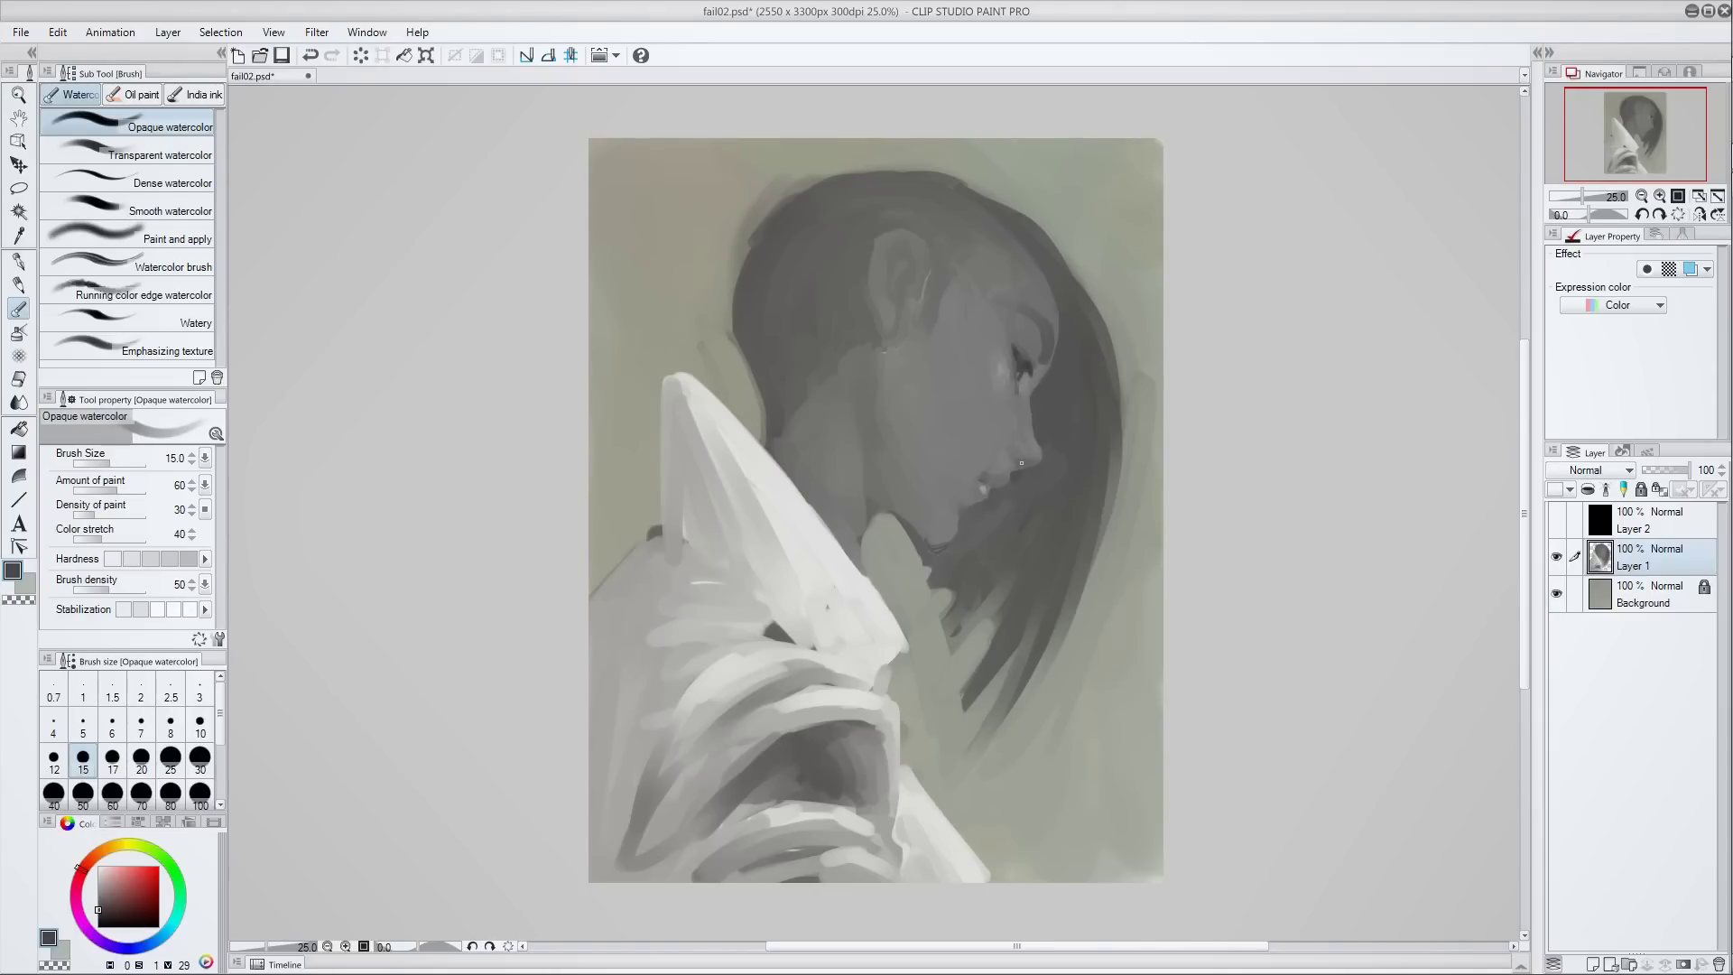
left_click(1033, 455, "alt")
left_click(1028, 456, "alt")
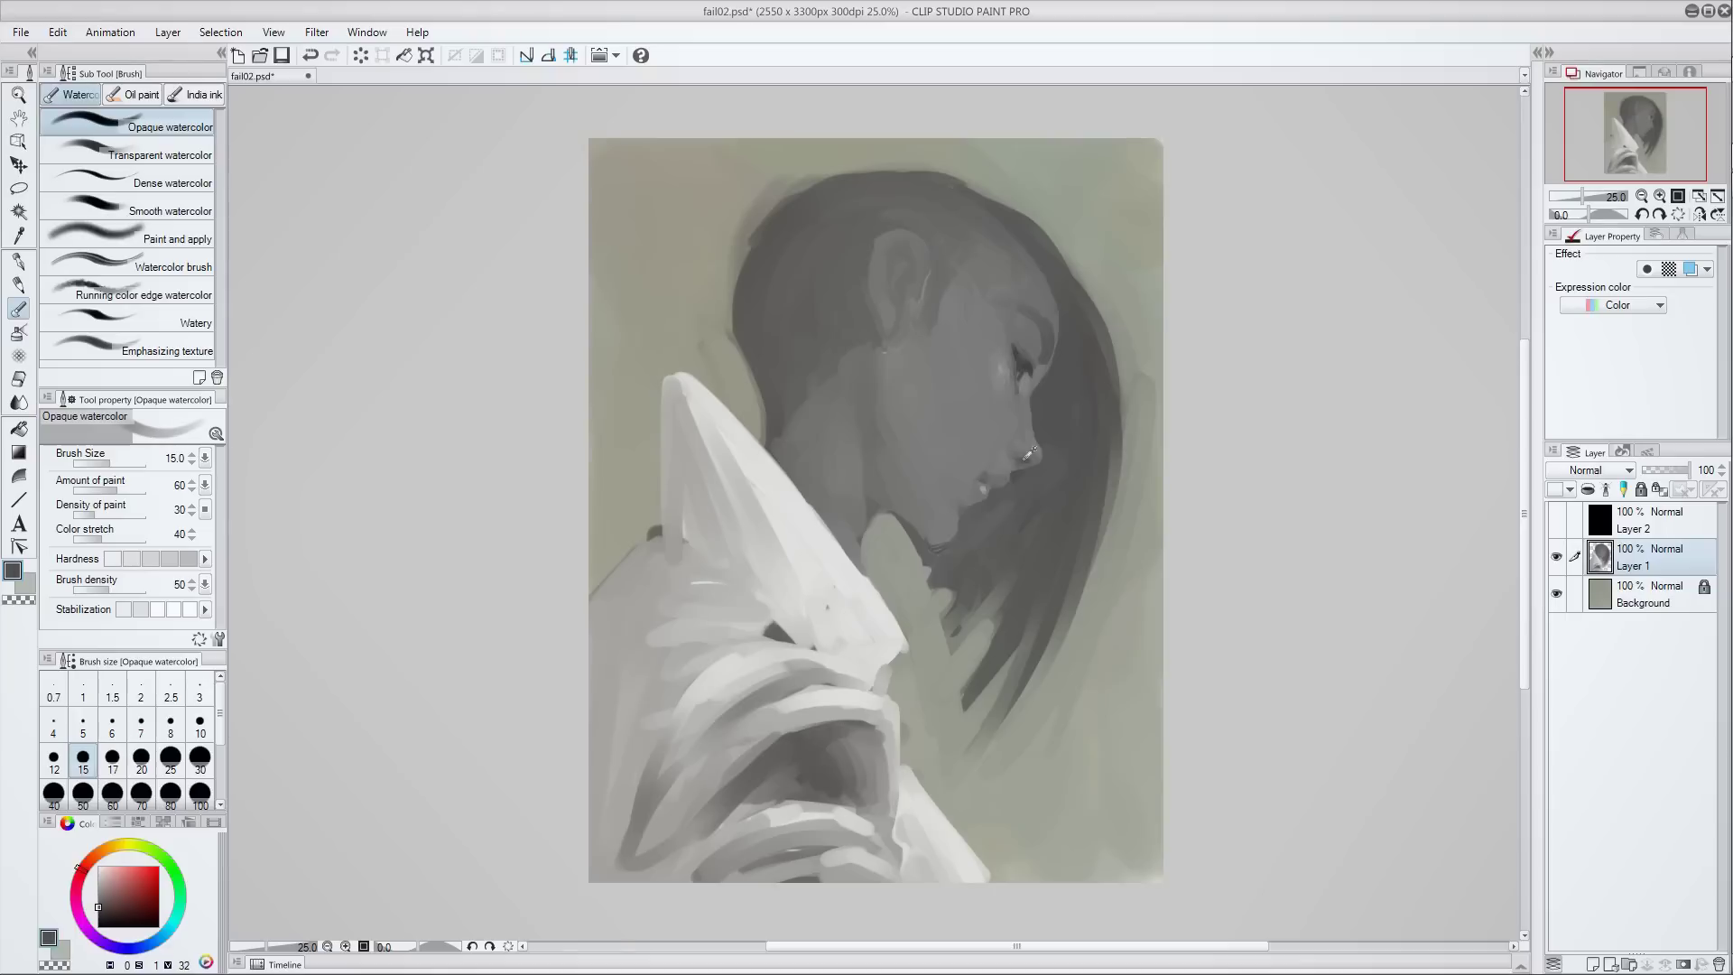
- Paint a dark triangular mark on the cheek and a dark patch on the brow at brush size 30
left_click(1090, 340, "alt")
key("bracketright")
key("bracketright")
key("bracketright")
key("bracketright")
left_click(1036, 319, "alt")
left_click(1007, 320, "alt")
left_click(1089, 287, "alt")
- Refine the inner ear, the hair tips below the chin and the sleeve's dark fold with sampled greys
left_click(911, 272, "alt")
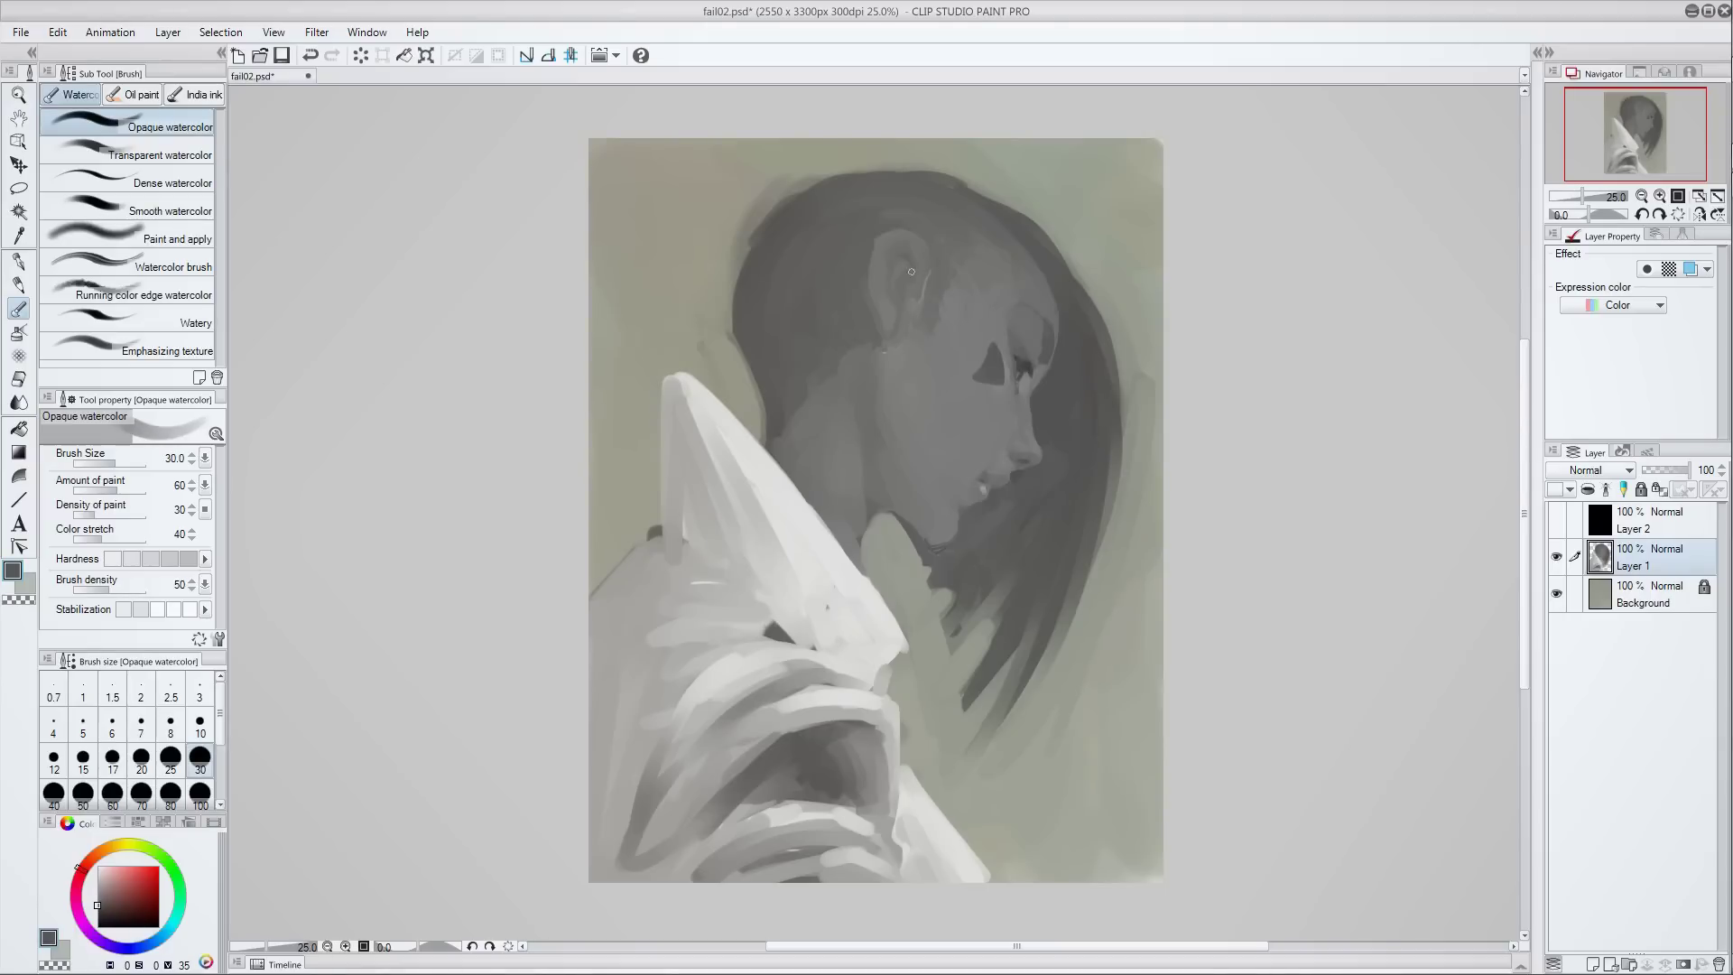
left_click(953, 327, "alt")
left_click(894, 416, "alt")
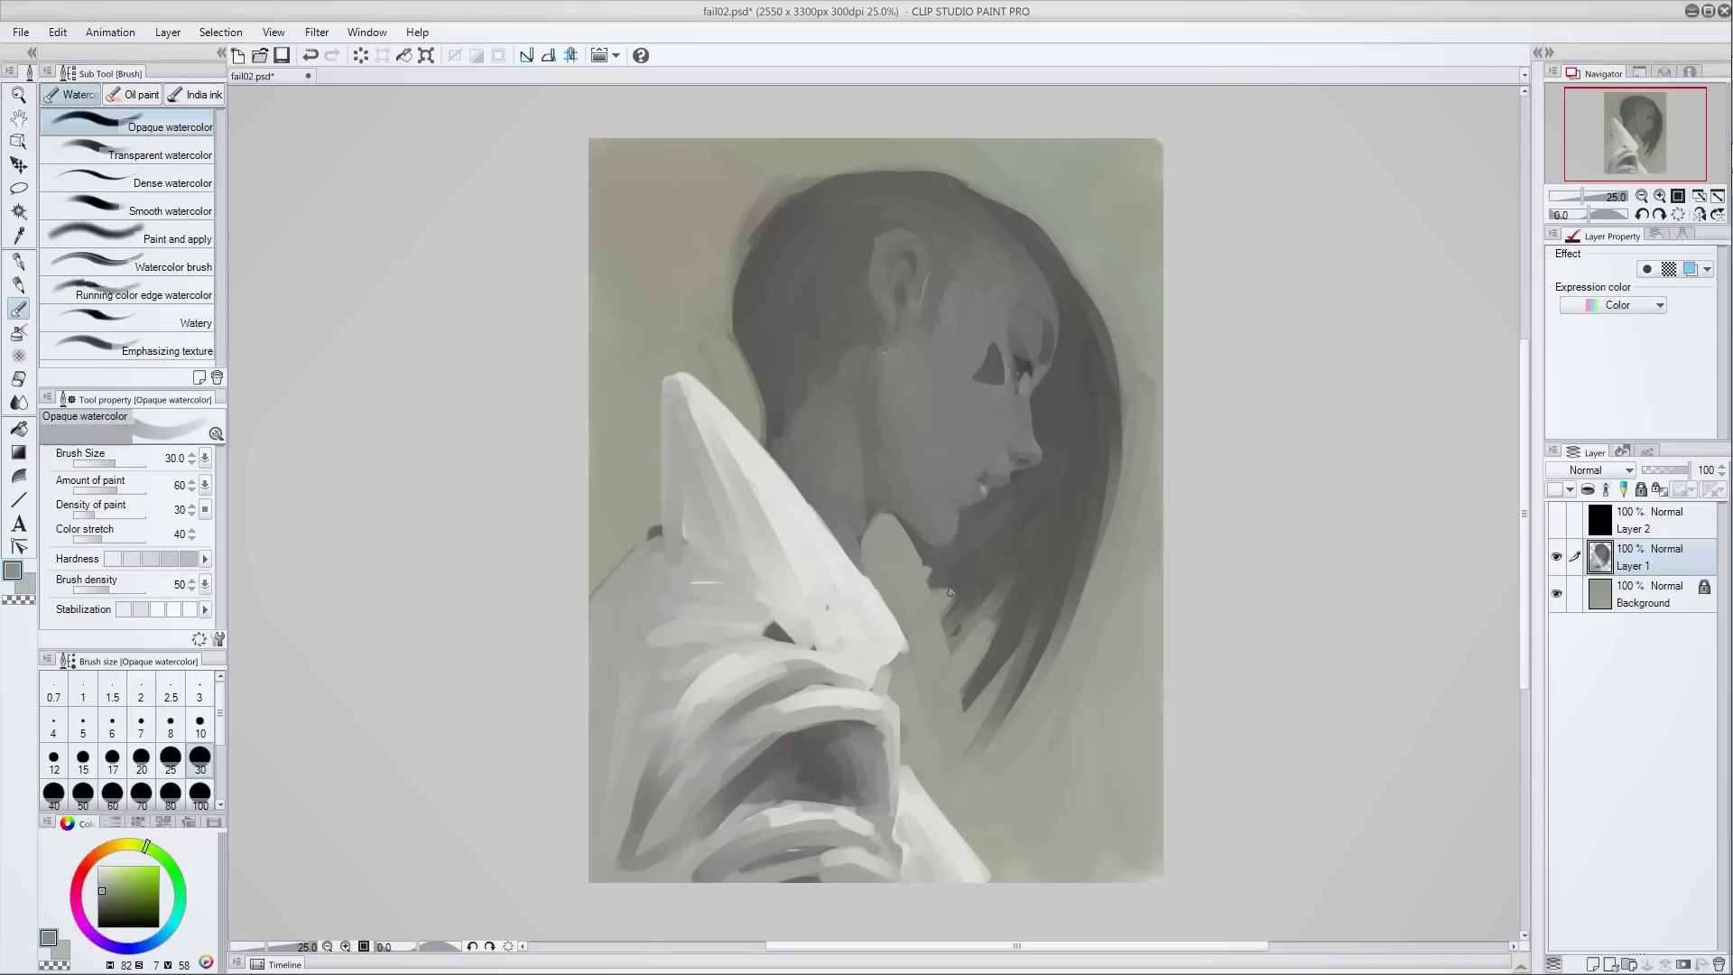
left_click(853, 729, "alt")
left_click(835, 738, "alt")
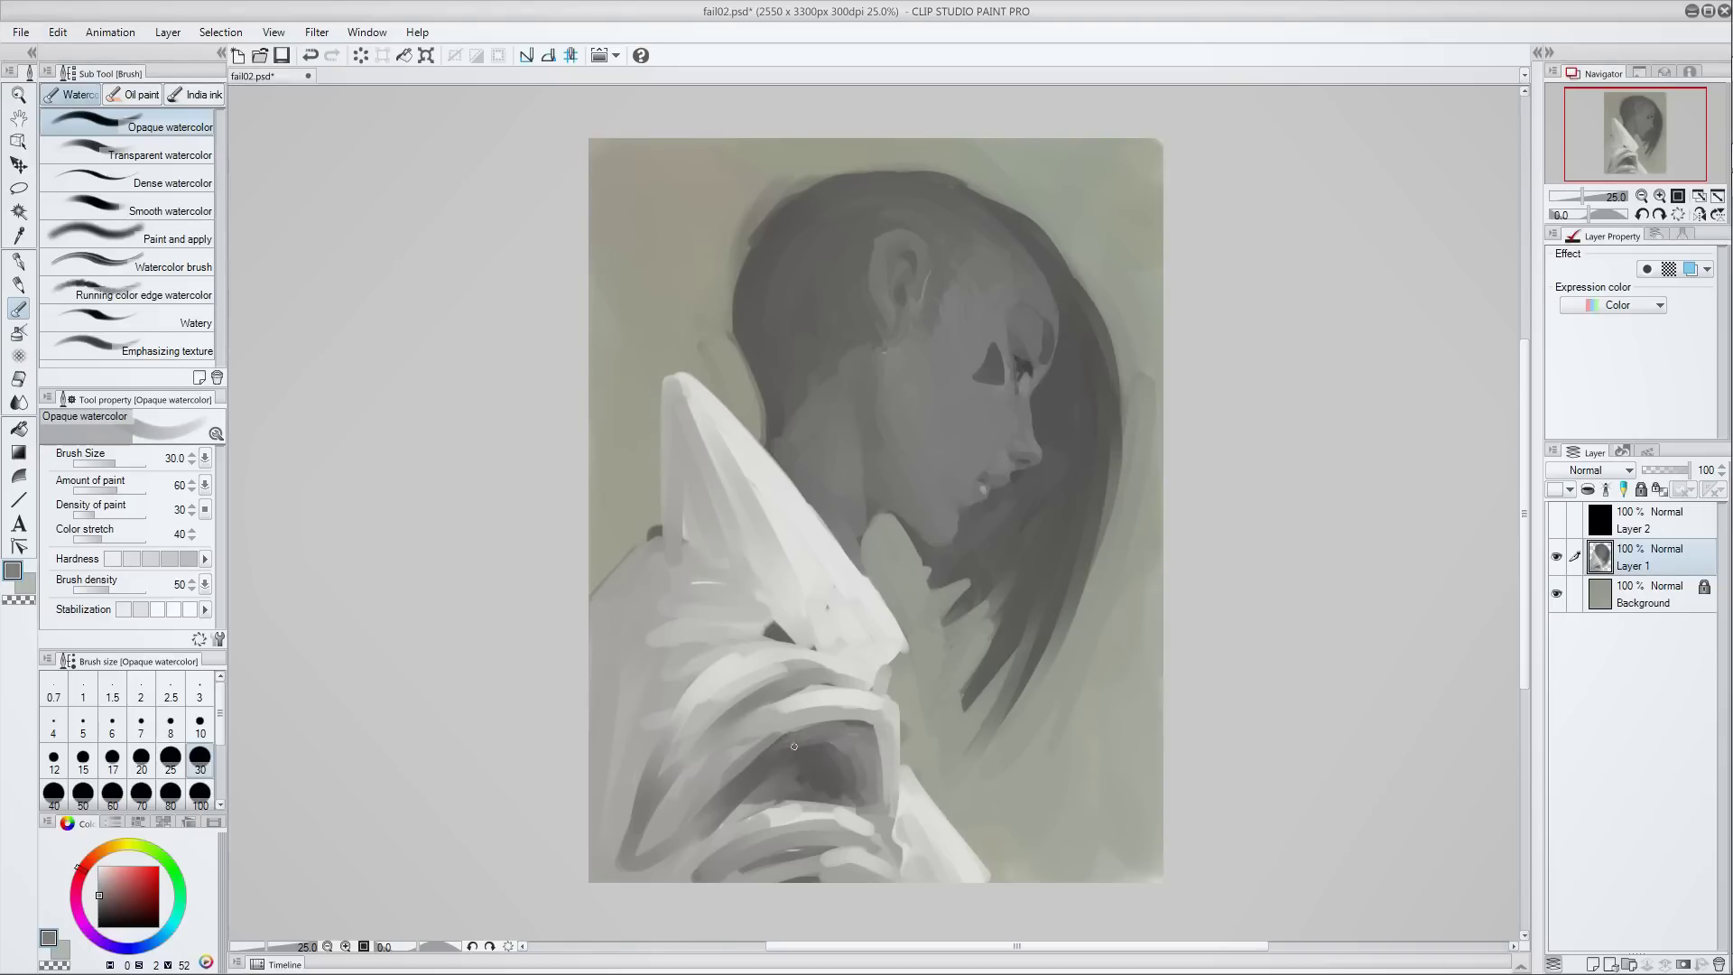
- Define the shoulder line and the back edge of the collar with dark grey strokes
left_click(655, 533, "alt")
left_click_drag(666, 542, 614, 576)
left_click_drag(661, 406, 661, 515)
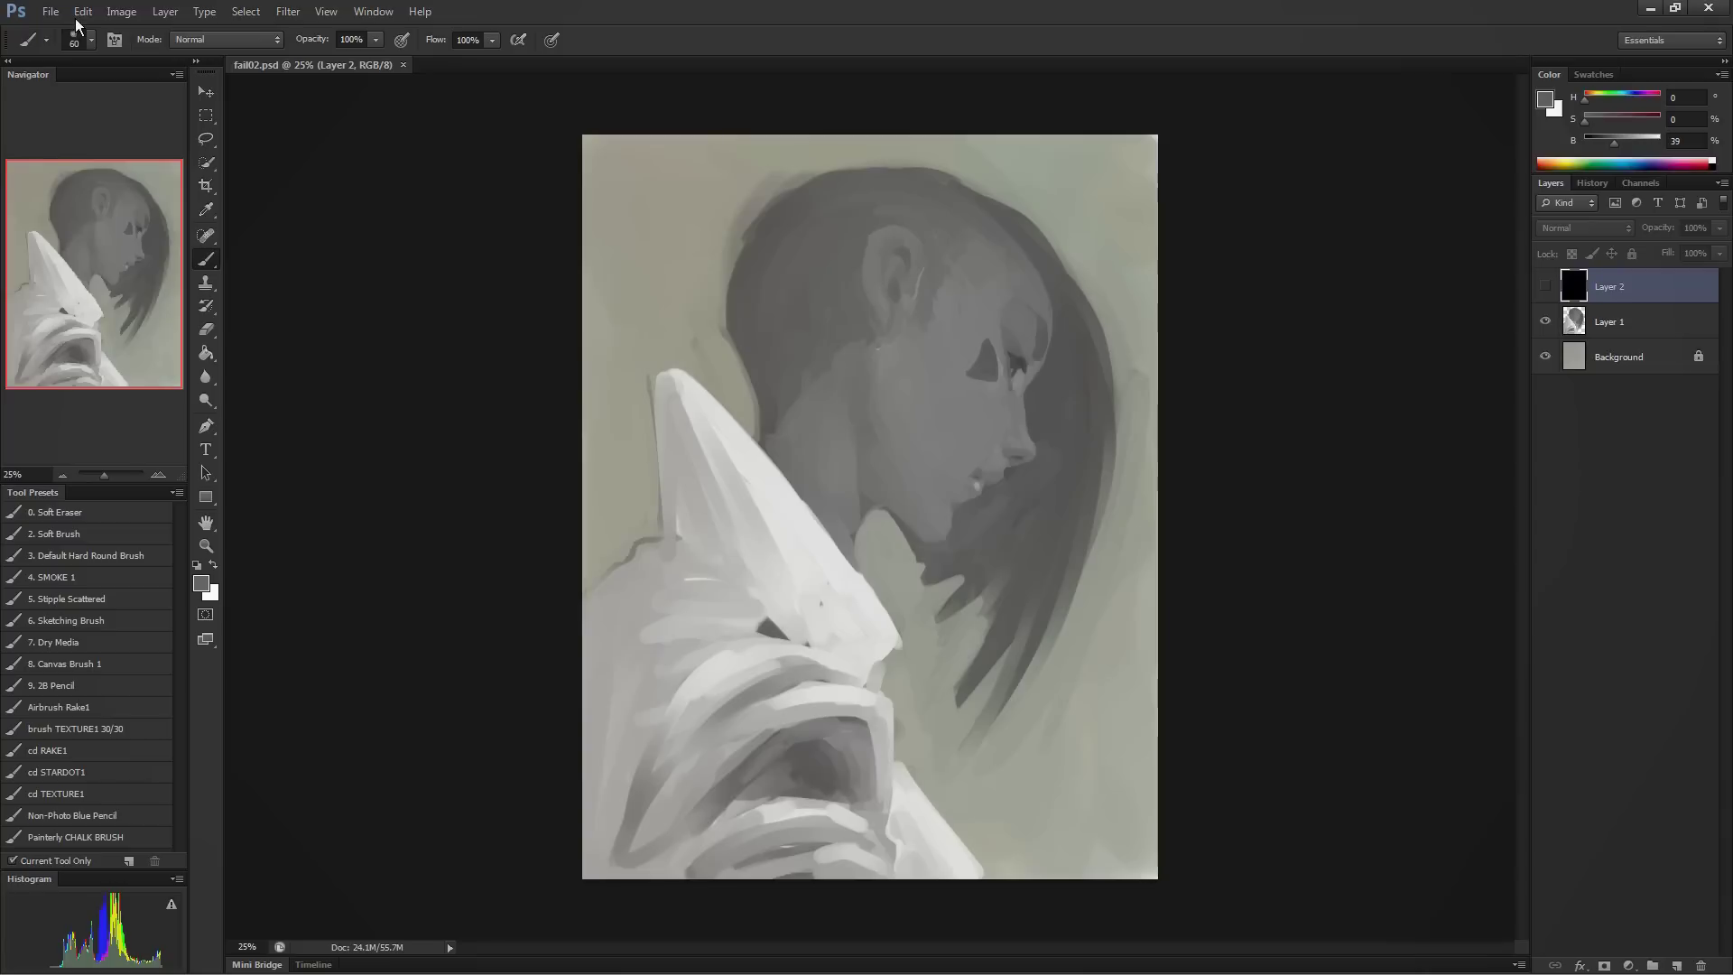
- Switch to Photoshop, set Layer 1's blend mode to Luminosity and add a new layer above it
left_click(1611, 227)
left_click(1558, 694)
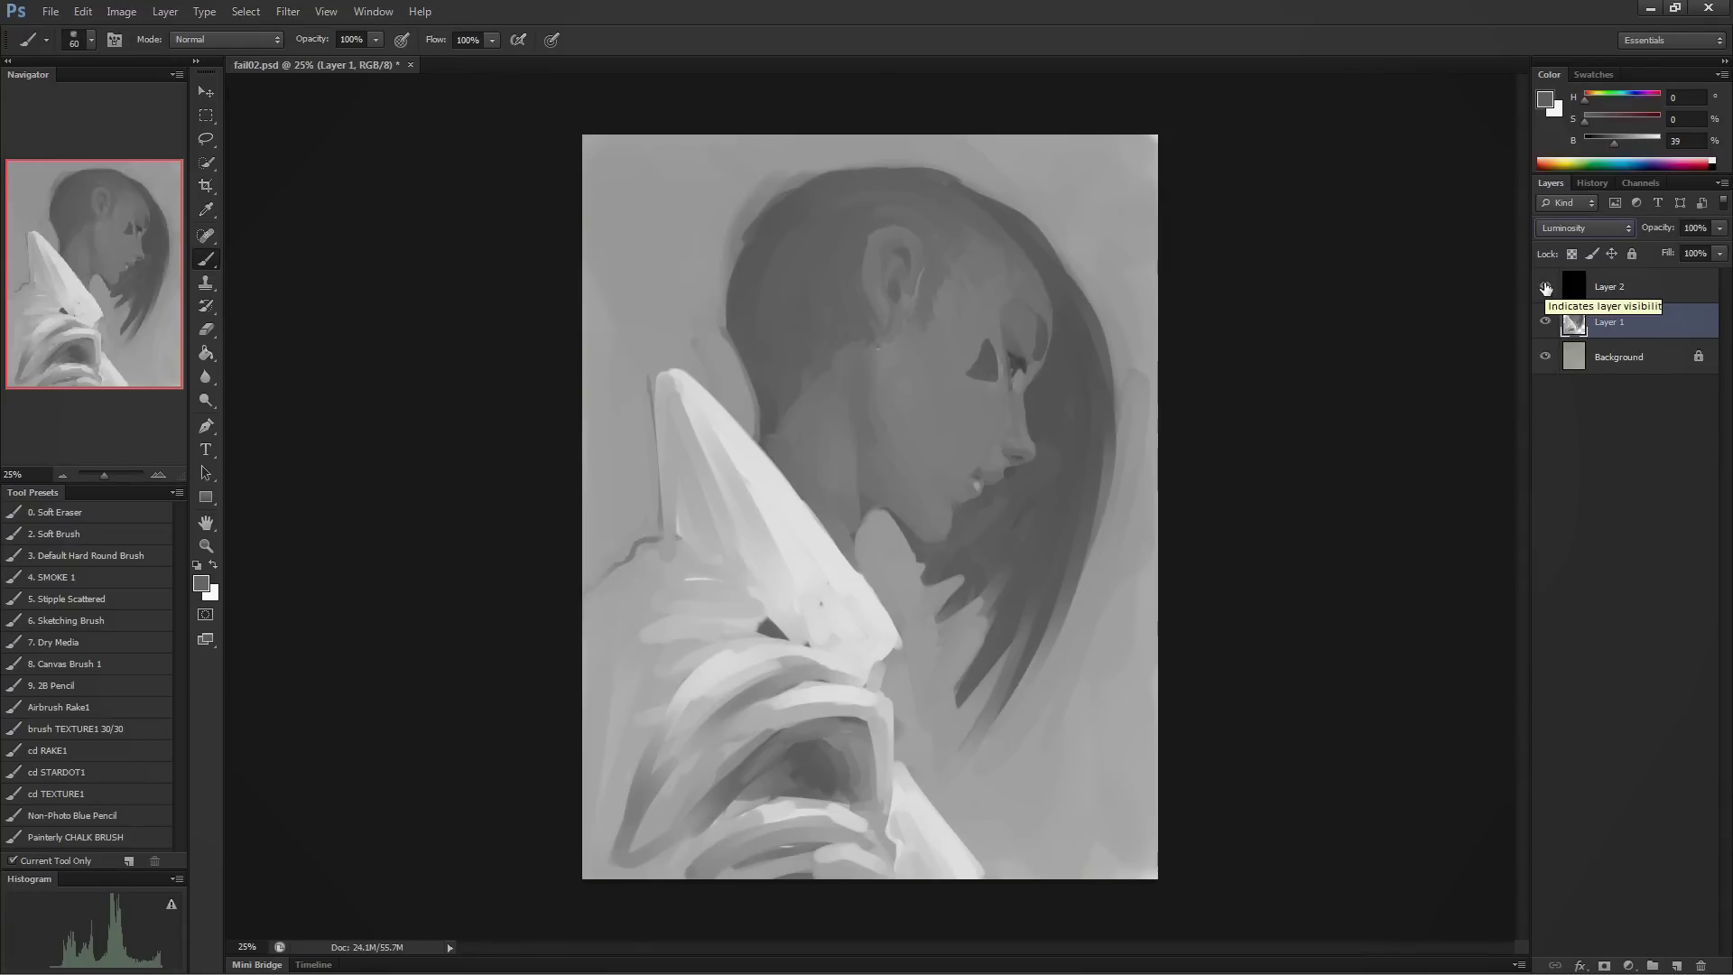
left_click(1674, 965)
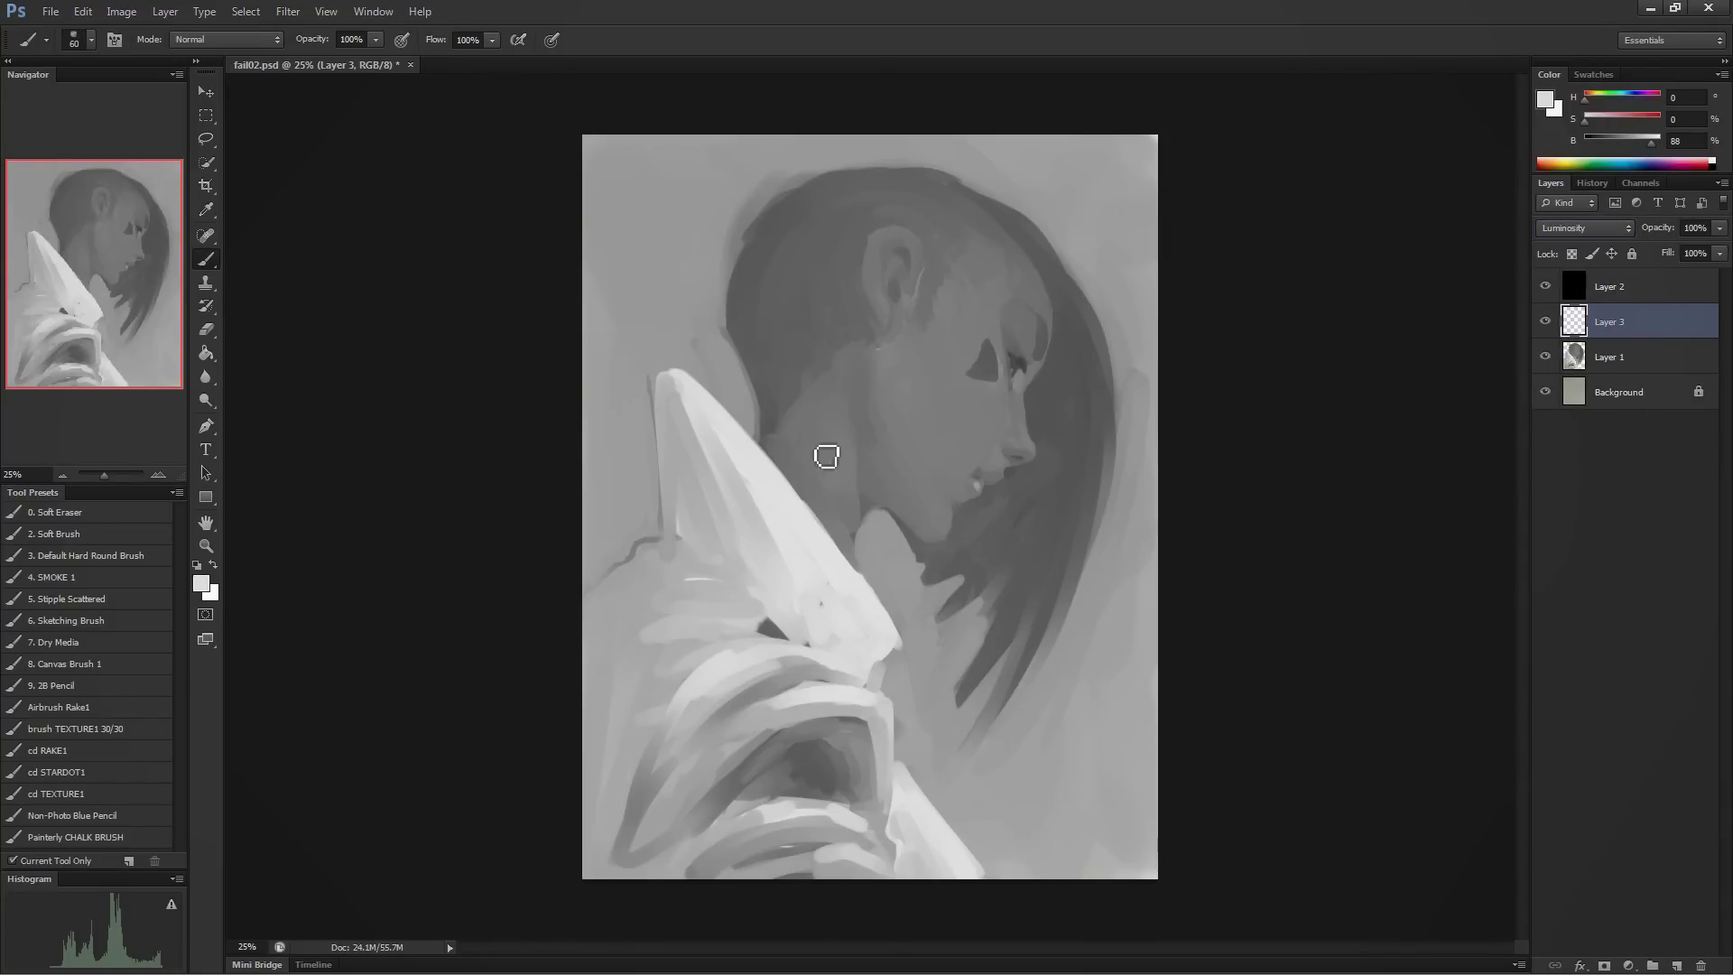
- Smooth the shading across the tall white collar on the new layer with light greys sampled from it
left_click(722, 462, "alt")
left_click_drag(713, 470, 704, 559)
left_click(722, 487, "alt")
mouse_move(703, 452)
left_mouse_down()
mouse_move(779, 595)
mouse_move(821, 613)
left_mouse_up()
key("bracketleft")
key("bracketleft")
key("bracketleft")
key("bracketleft")
key("bracketleft")
left_click(770, 488, "alt")
mouse_move(770, 488)
left_mouse_down()
mouse_move(794, 585)
mouse_move(695, 452)
left_mouse_up()
left_click(715, 563, "alt")
mouse_move(715, 563)
left_mouse_down()
mouse_move(762, 626)
mouse_move(803, 636)
left_mouse_up()
left_click(761, 626, "alt")
- Softly blend the hair, face, clothing and background with sampled greys using the Soft Brush preset
left_click(128, 533)
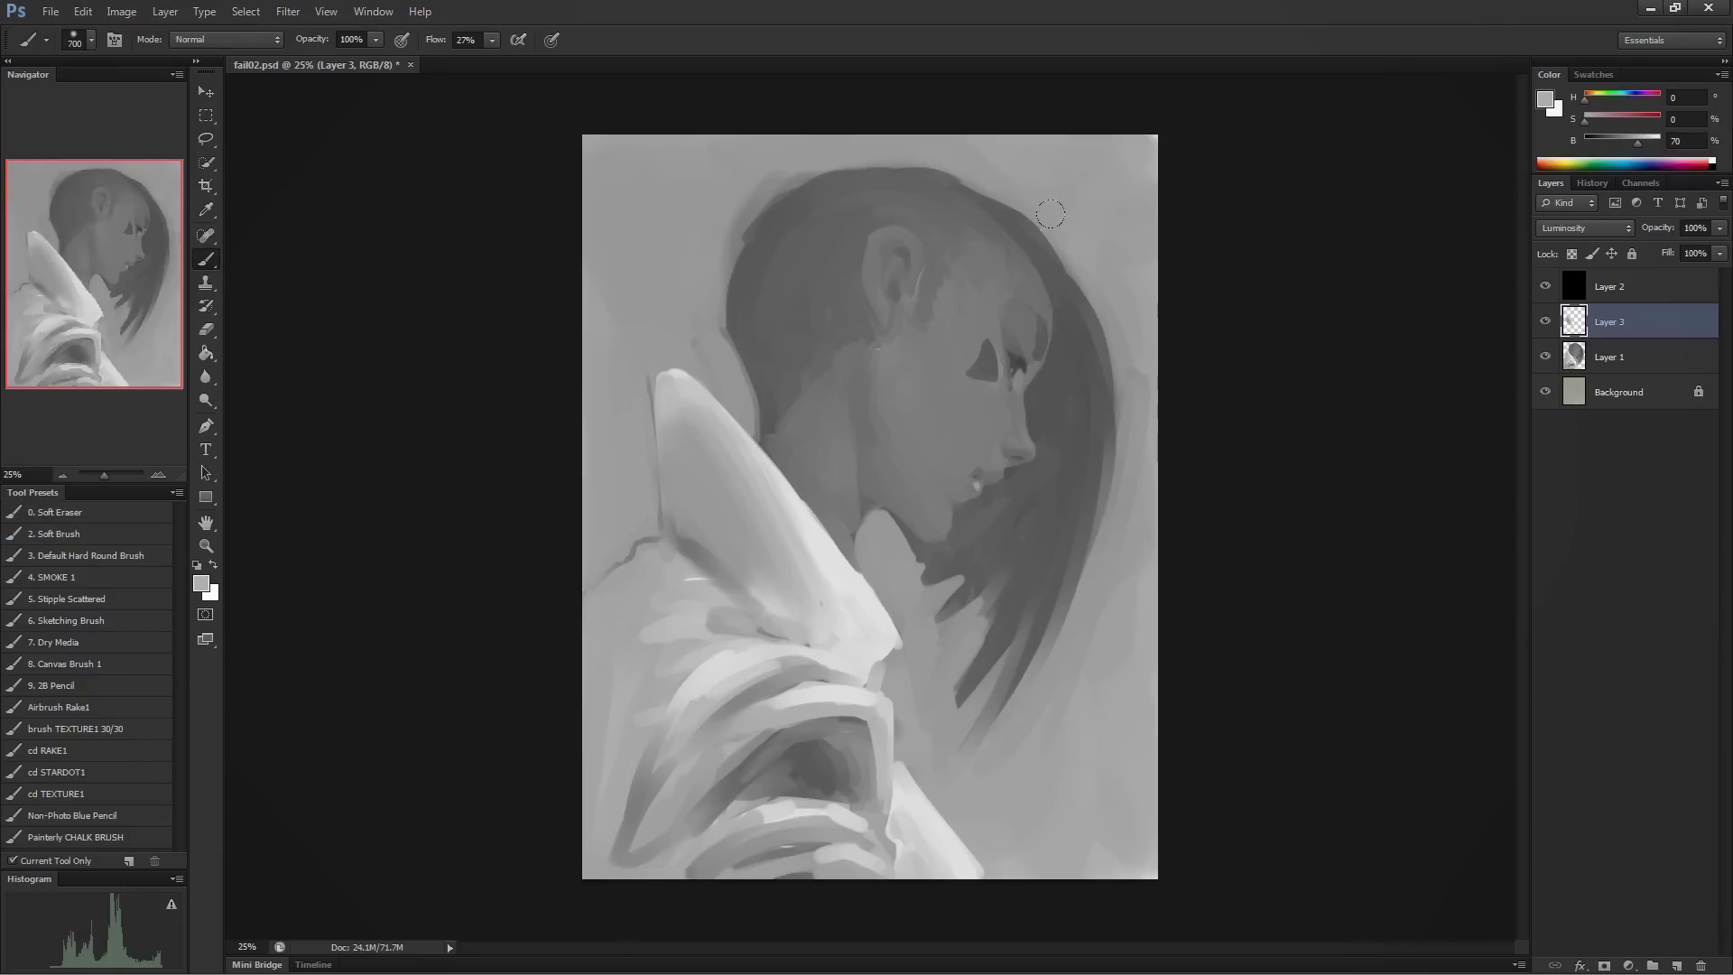
left_click(989, 370, "alt")
left_click_drag(1092, 291, 1110, 596)
left_click(1072, 797, "alt")
left_click_drag(623, 839, 1128, 839)
left_click_drag(632, 686, 698, 218)
left_click(905, 217, "alt")
mouse_move(905, 218)
left_mouse_down()
mouse_move(814, 201)
mouse_move(767, 244)
left_mouse_up()
left_click(1047, 390, "alt")
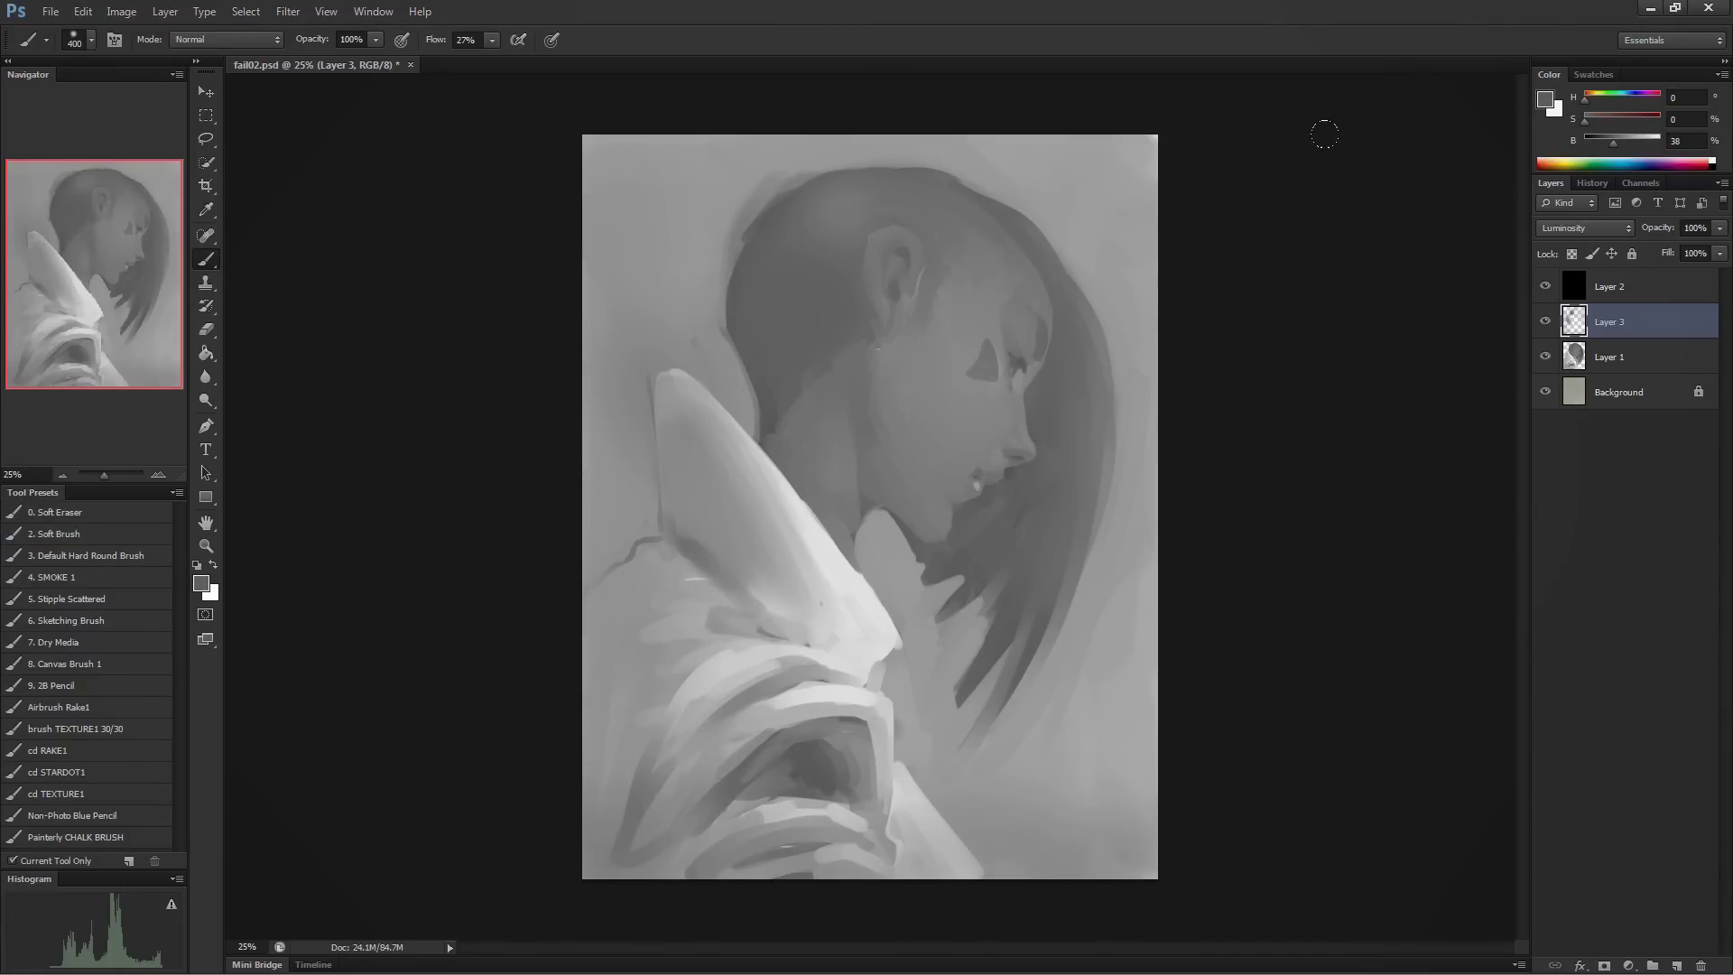
- Lower Layer 3's opacity to 81% and hide the black Layer 2
left_click(1719, 228)
left_click_drag(1714, 246, 1702, 246)
left_click(1544, 286)
- Add a Gradient Map adjustment layer running from a deep red dark end to a pale blue light end
left_click(1628, 965)
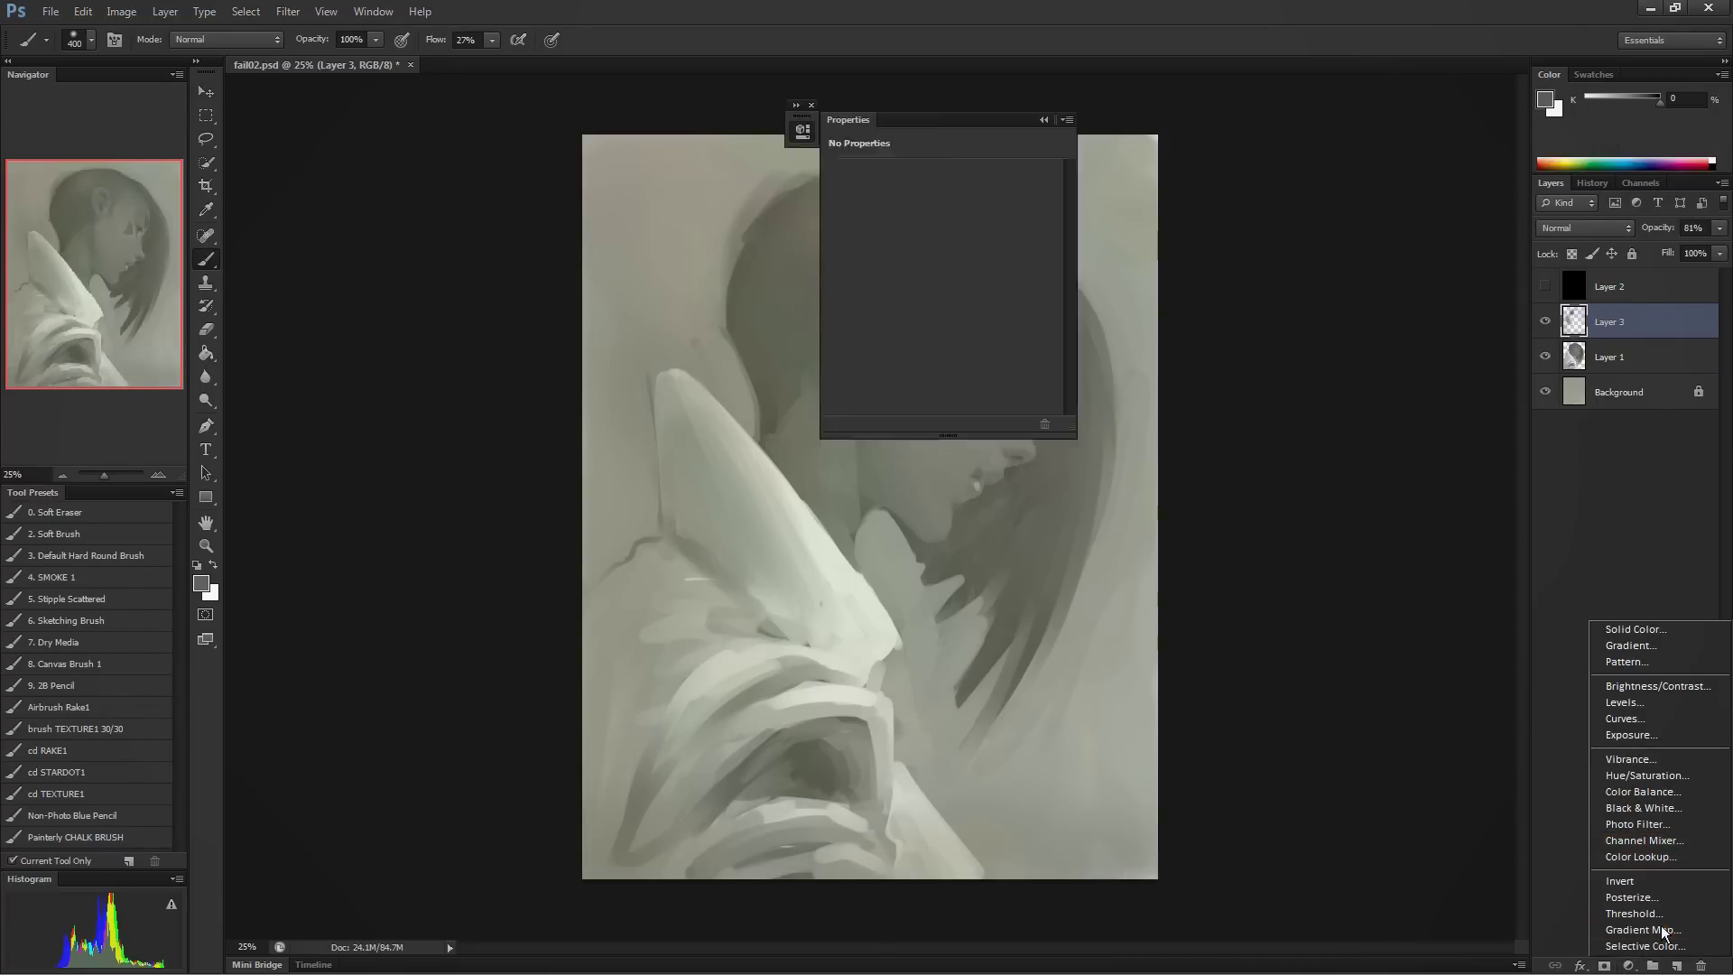
left_click(1663, 930)
left_click(1354, 462)
double_click(693, 481)
left_click(824, 409)
left_click(1047, 244)
left_click(1008, 481)
double_click(1007, 481)
left_click(659, 279)
left_click(1052, 244)
- Add a gradient stop at location 25 with the peach colour cf9c7f
double_click(779, 481)
left_click(712, 299)
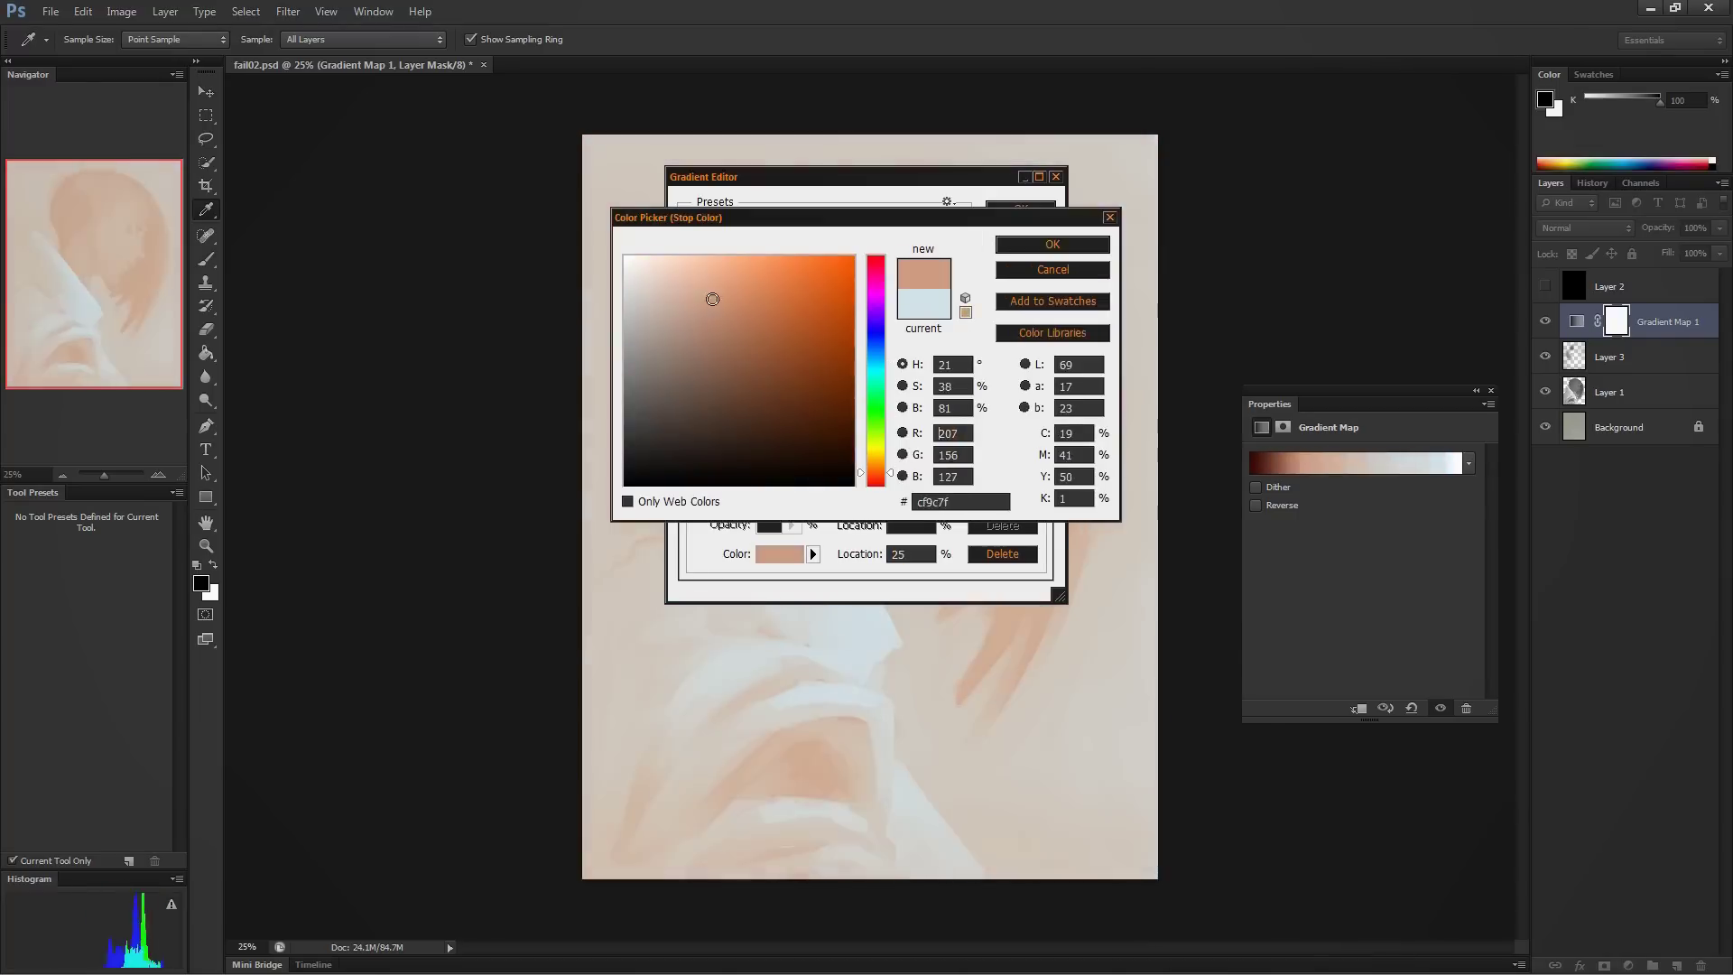
left_click(1053, 244)
- Add two more gradient stops with green and blue-green hues toward the light end and accept the gradient
double_click(852, 481)
left_click(728, 297)
mouse_move(727, 297)
left_mouse_down()
mouse_move(704, 283)
mouse_move(661, 344)
mouse_move(668, 296)
mouse_move(696, 290)
mouse_move(665, 290)
left_mouse_up()
left_click(876, 417)
left_click(1032, 249)
double_click(935, 481)
left_click(876, 383)
key("Return")
key("Return")
key("b")
left_click(1491, 390)
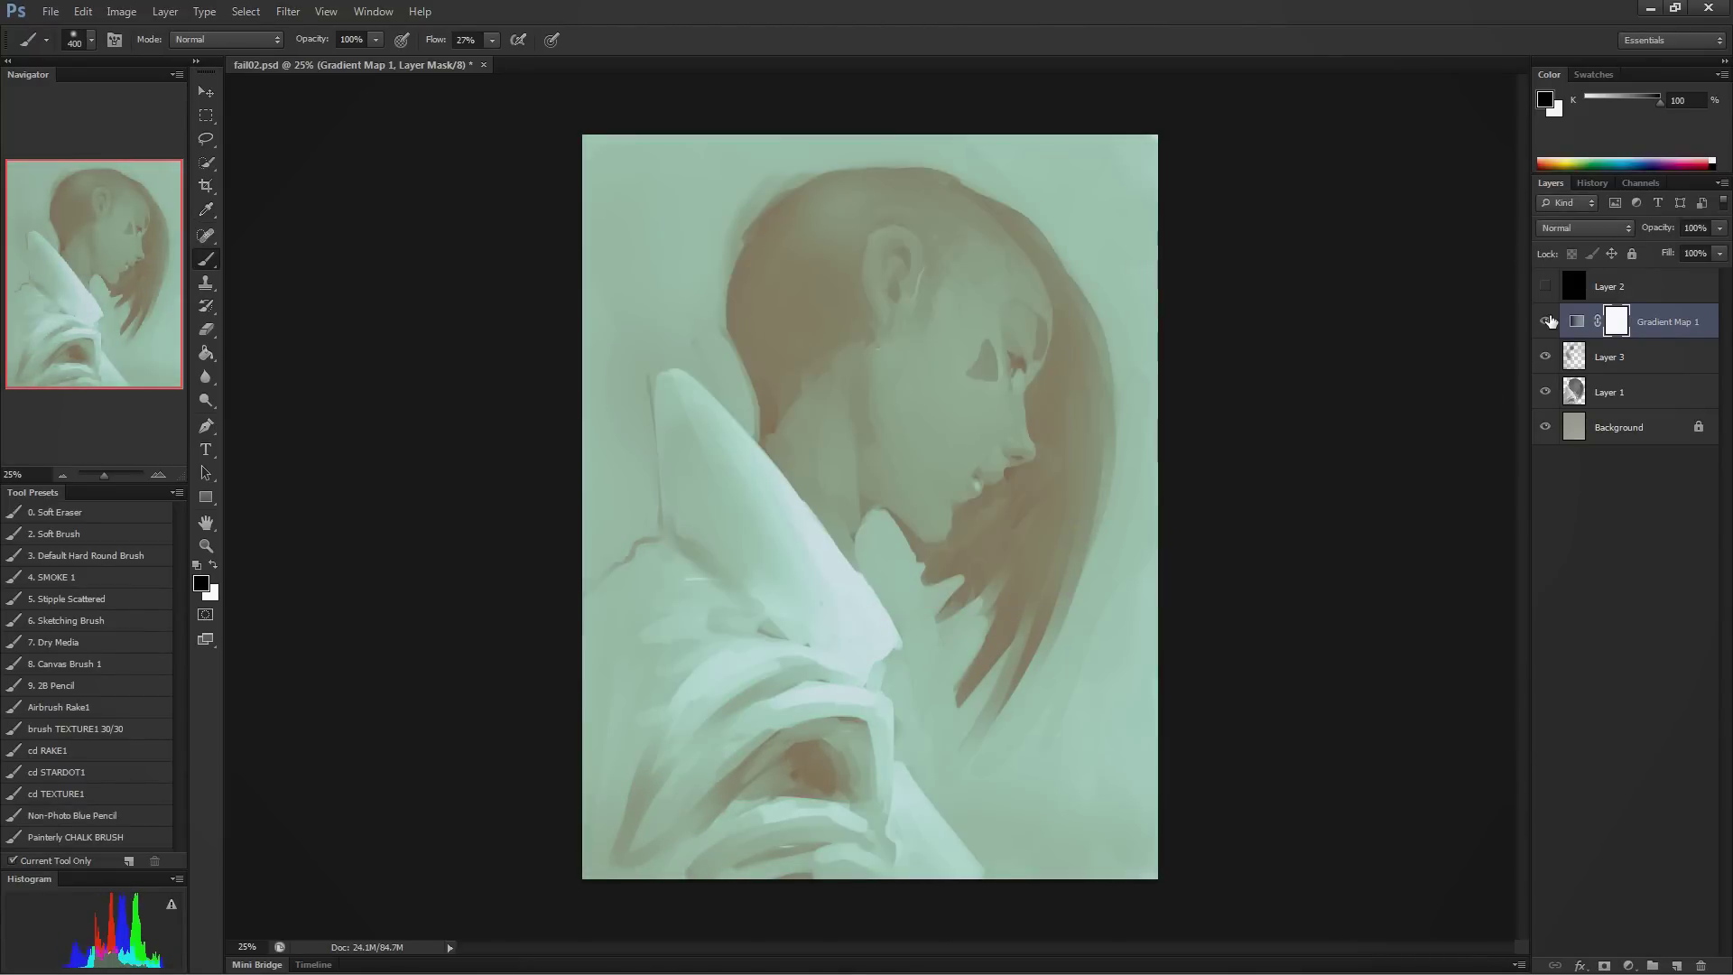
- Add a new layer above the gradient map, set it to Color blending and fill it with brown
left_click(1545, 321)
left_click(1676, 964)
left_click(1584, 227)
left_click(1547, 679)
left_click(1615, 116)
key("alt+BackSpace")
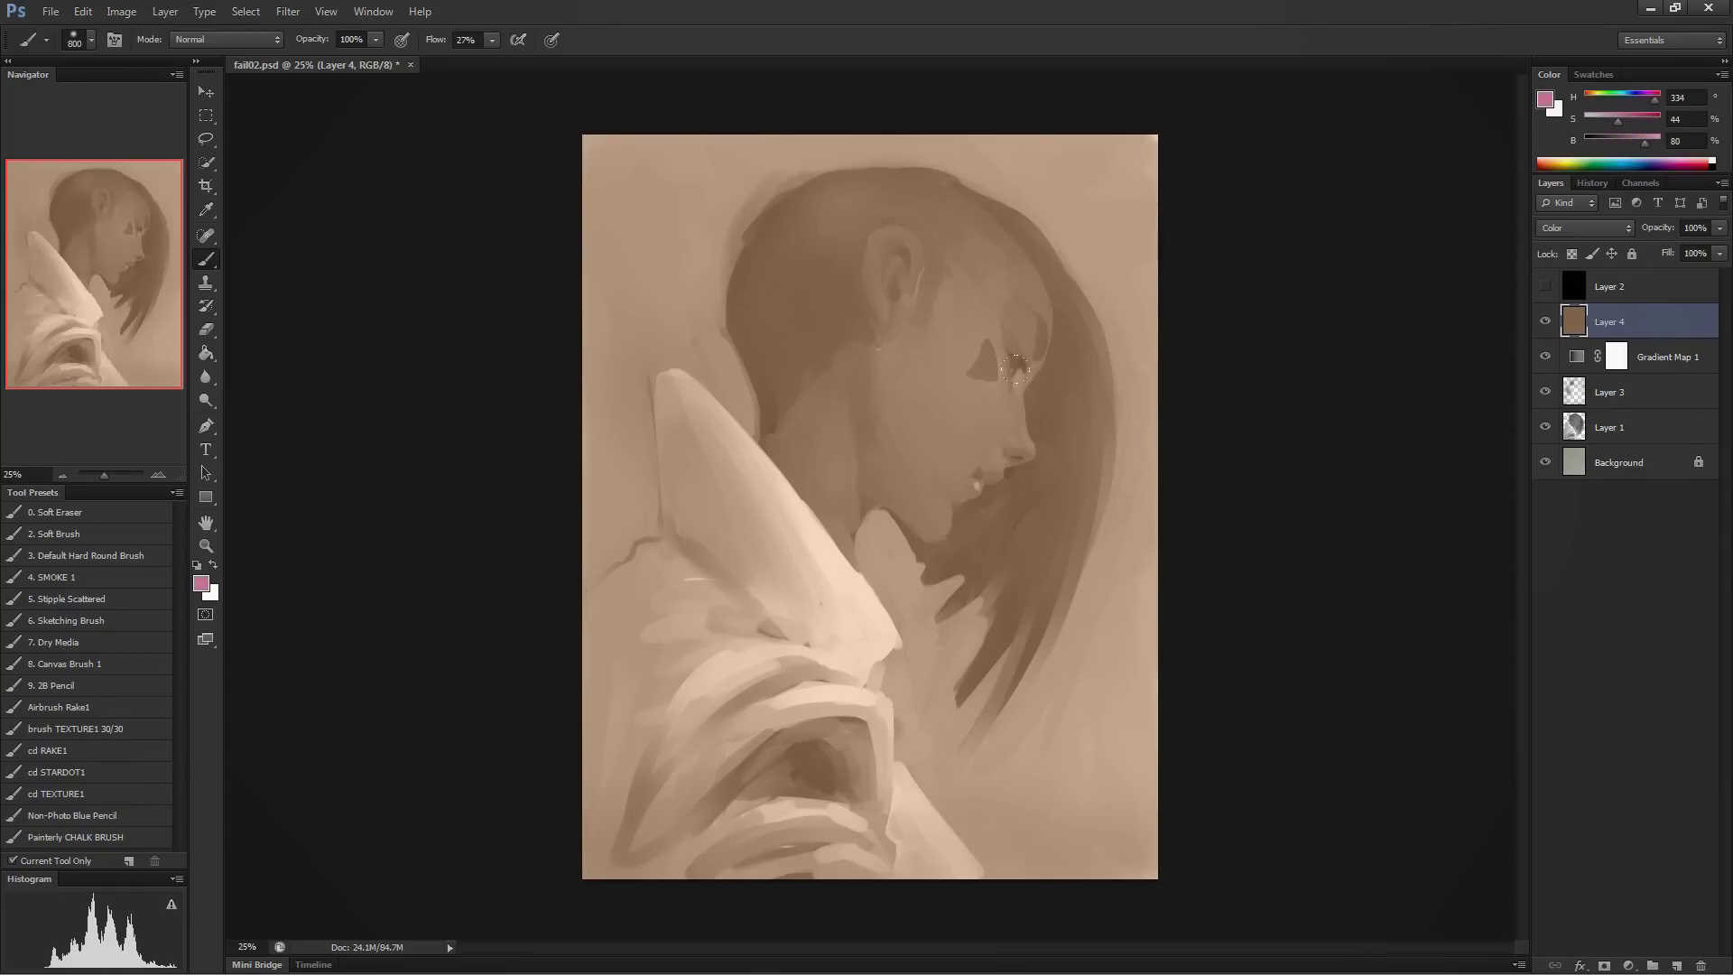
key("F2")
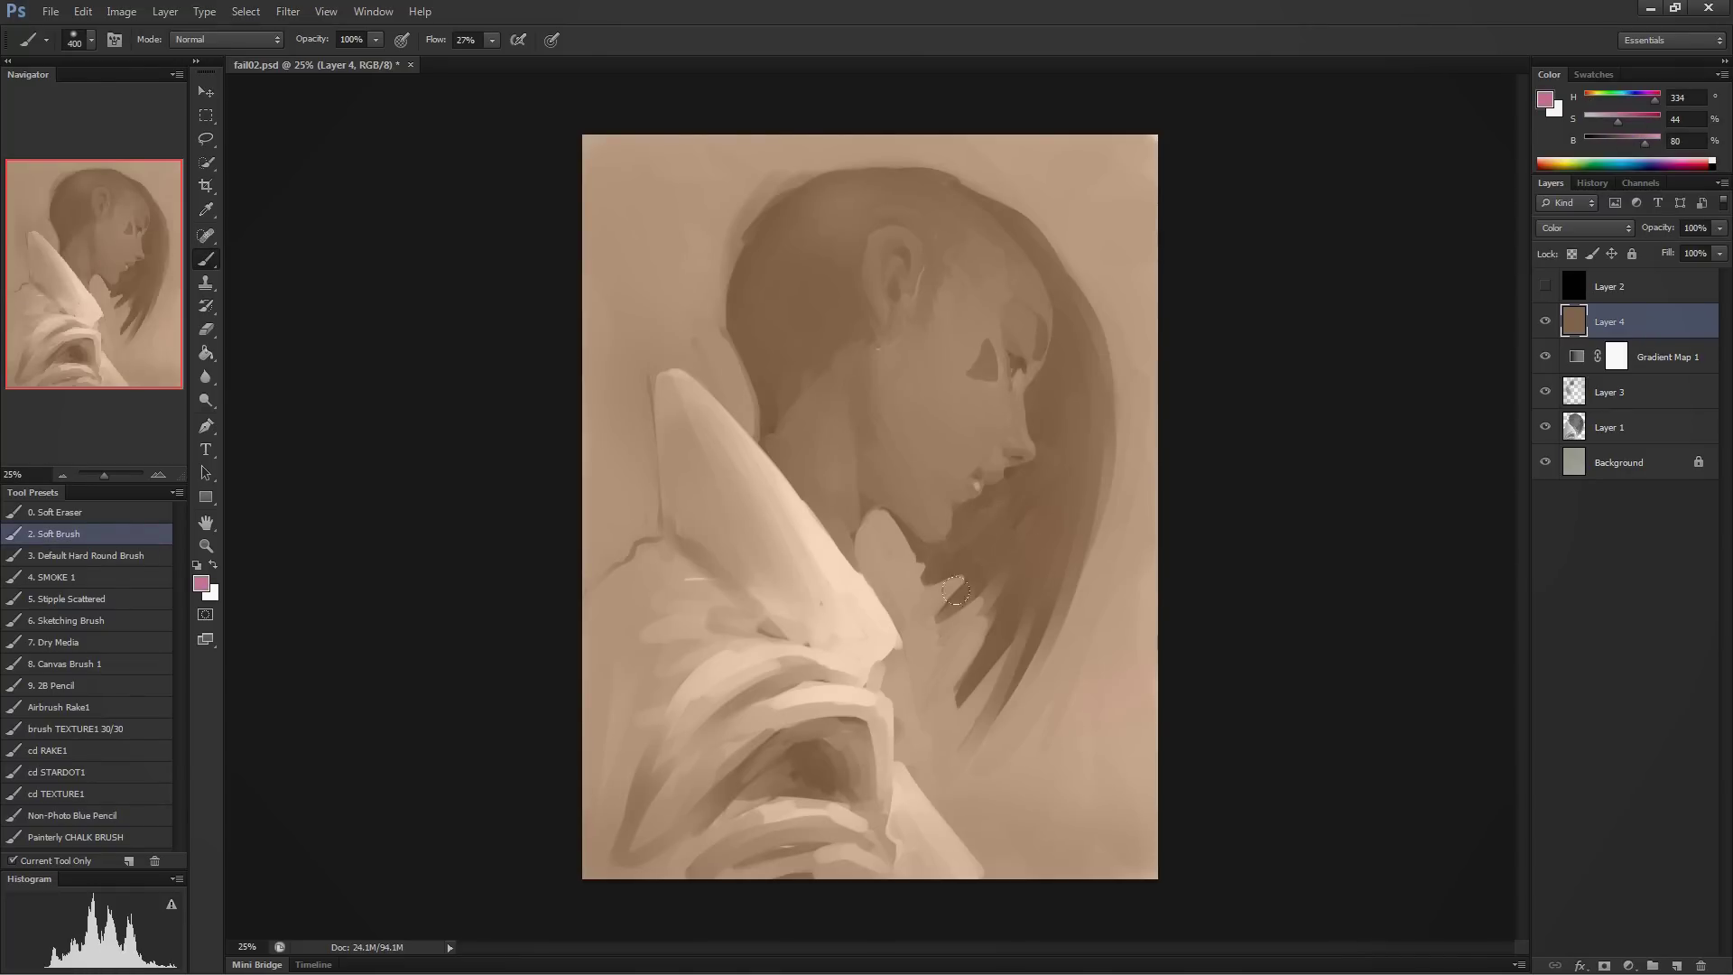
left_click_drag(713, 528, 866, 622)
left_click(206, 377)
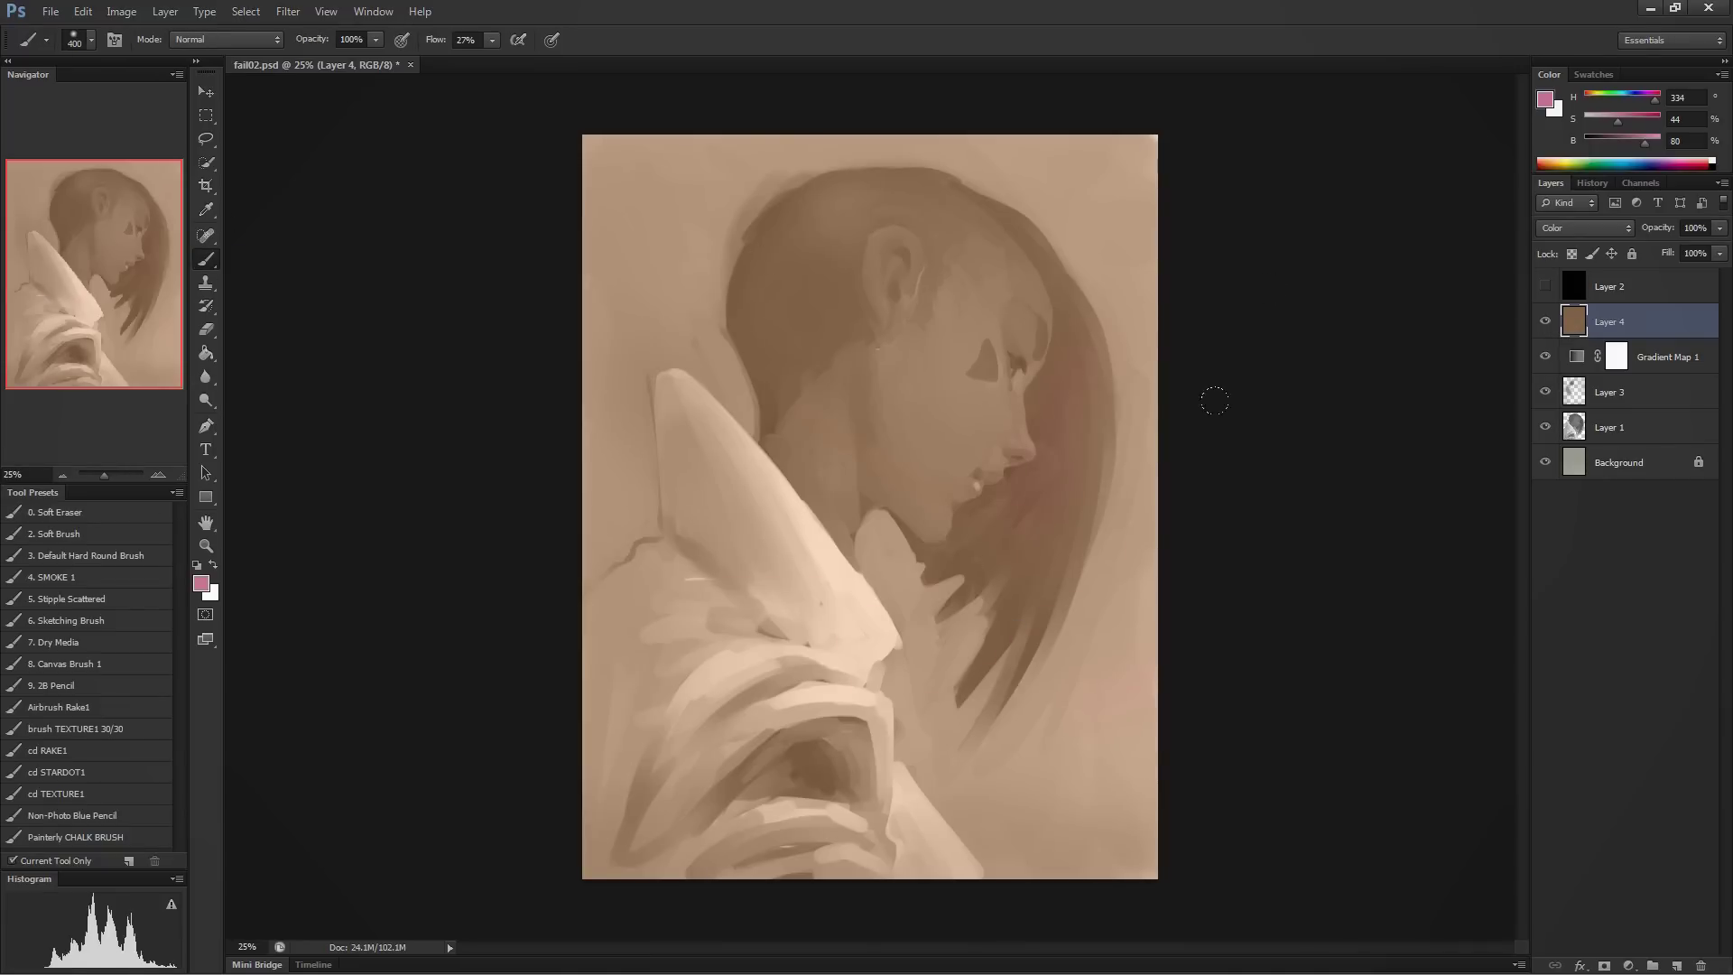
key("ctrl+alt+z")
key("ctrl+alt+z")
- Paint the hair dusty pink and the face and ear blue-green on the Color layer with a hard round brush
key("F3")
right_click(929, 787)
double_click(1029, 398)
mouse_move(944, 221)
left_mouse_down()
mouse_move(1062, 336)
mouse_move(1017, 520)
left_mouse_up()
left_click(1003, 512, "alt")
left_click_drag(964, 269, 950, 255)
left_click(951, 256, "alt")
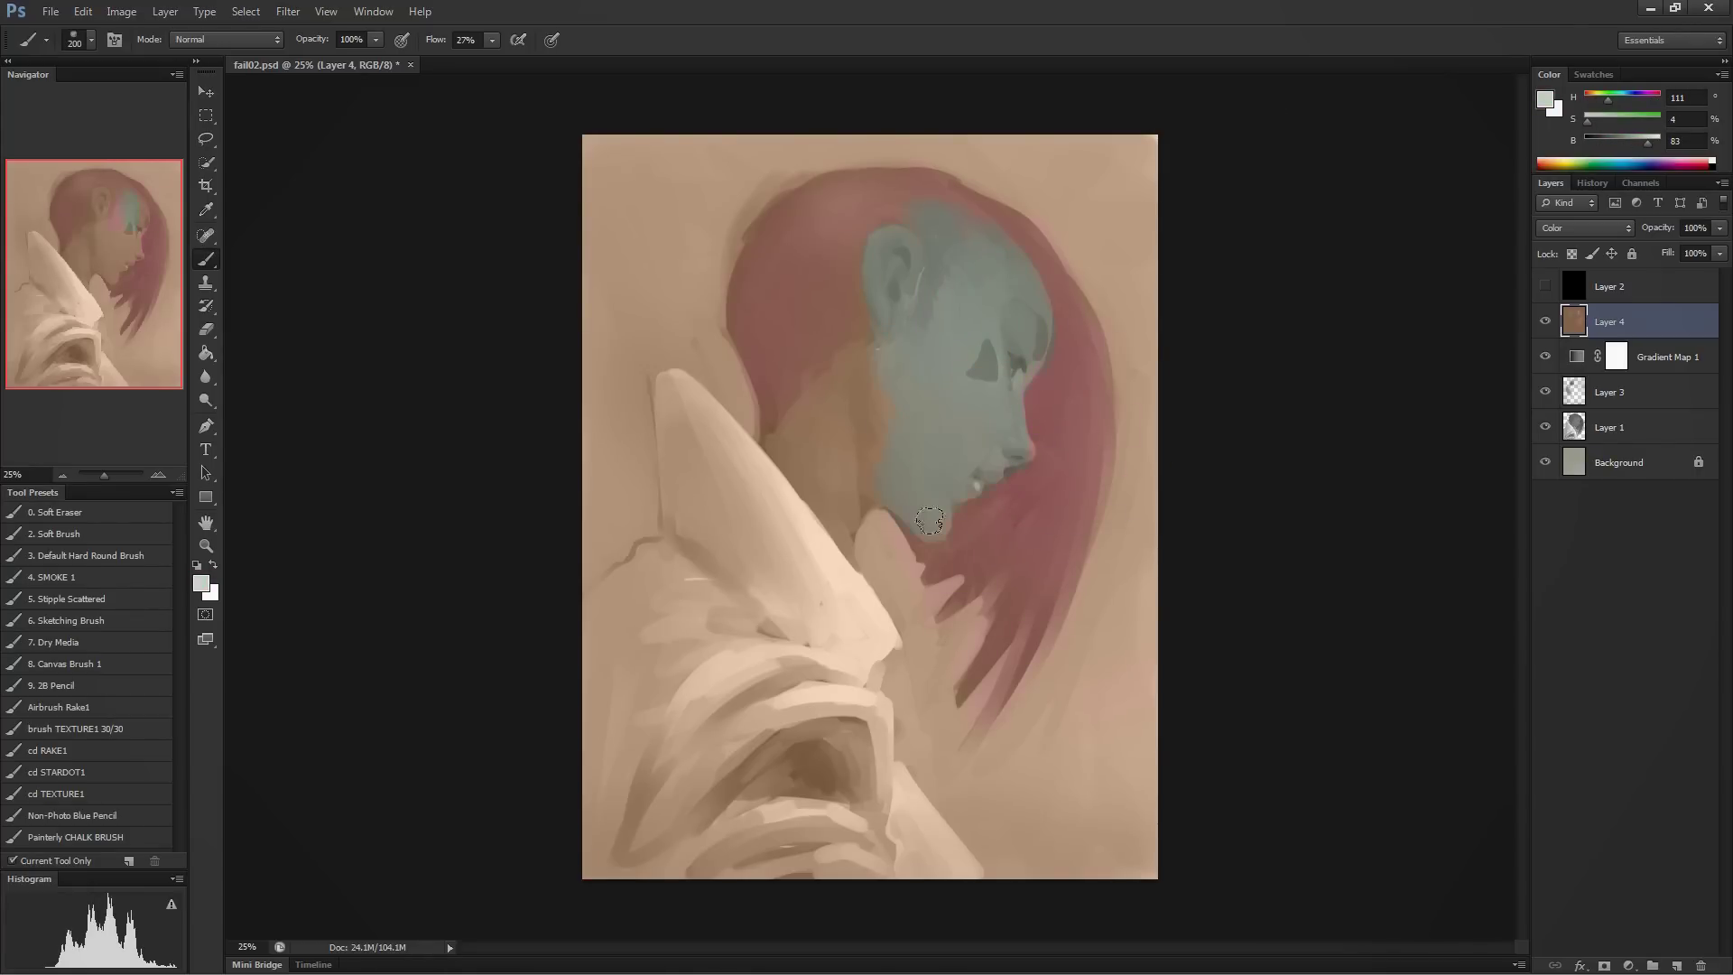
- Recolour the face and neck neutral grey and paint the hair beside the face and the cheek triangle red
left_click(864, 445, "alt")
left_click(1577, 100)
left_click_drag(1049, 388, 1045, 465)
left_click(889, 199, "alt")
key("ctrl+z")
left_click(1037, 301, "alt")
left_click(1032, 375, "alt")
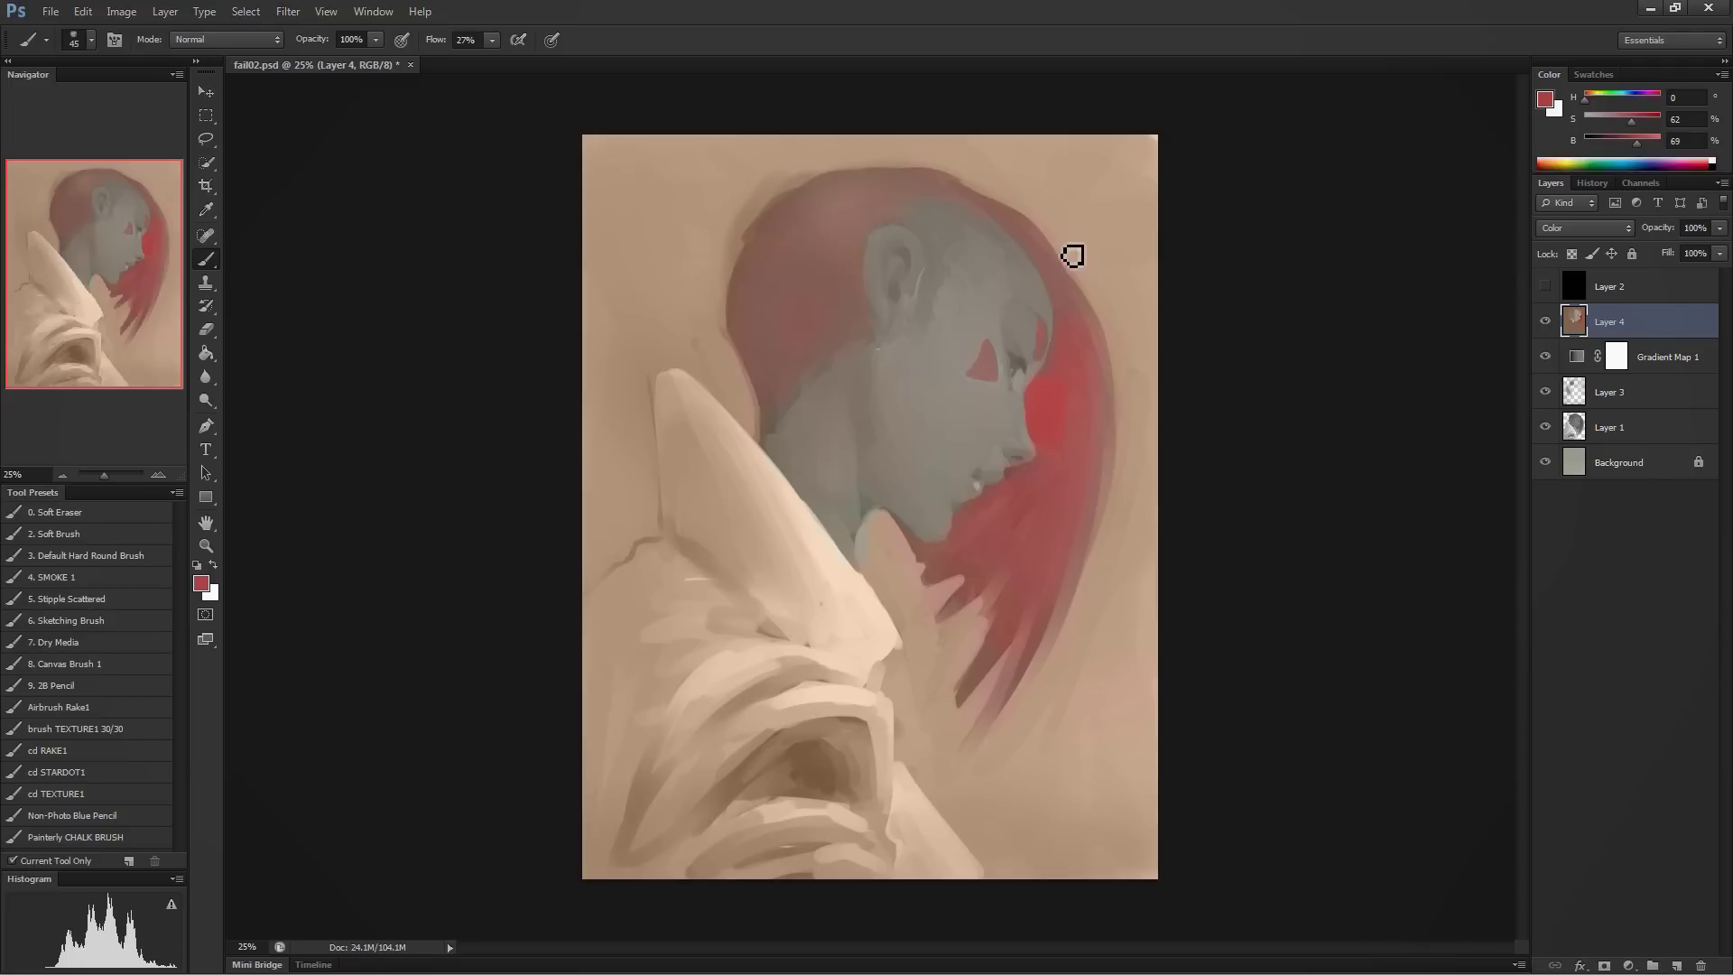
- Cover the red patch on the brow with sampled grey and lower Layer 4's opacity to 71%
left_click(1015, 418, "alt")
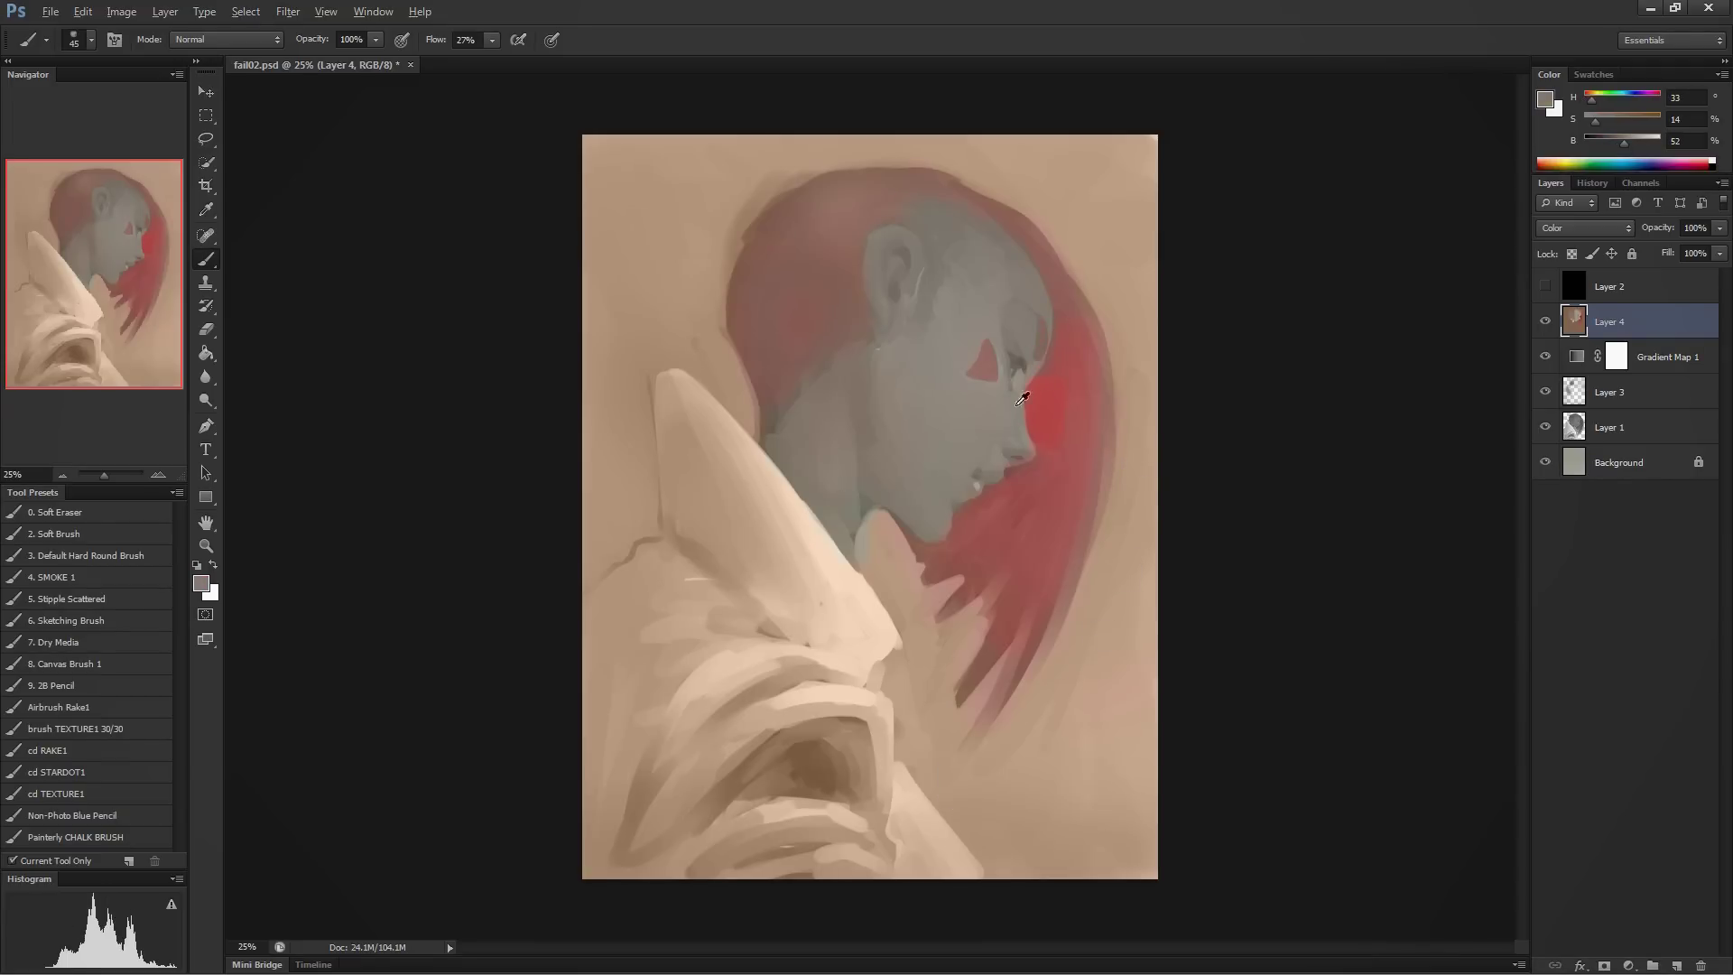
left_click(917, 208, "alt")
left_click(931, 245, "alt")
mouse_move(1719, 227)
left_mouse_down()
mouse_move(1629, 262)
mouse_move(1668, 271)
mouse_move(1693, 249)
left_mouse_up()
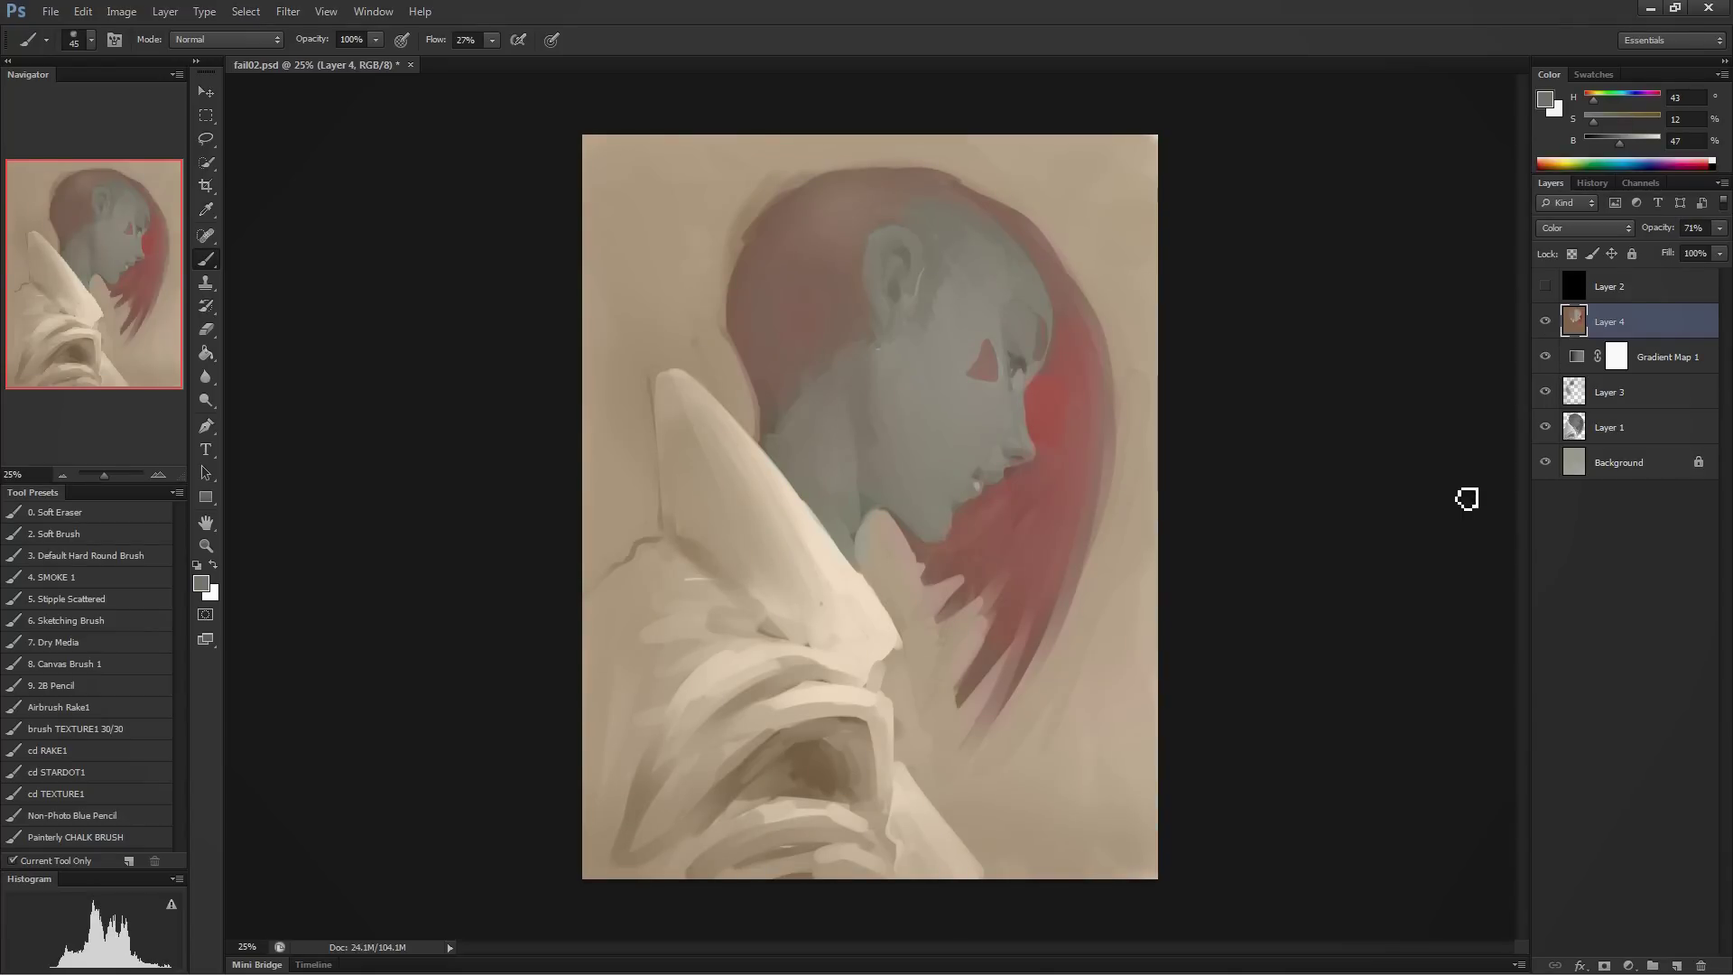
- Tint the background, scalp and clothing with muted grey-greens using the Soft Brush preset at size 400
key("e")
left_click(136, 534)
left_click(914, 247, "alt")
left_click(1120, 135, "alt")
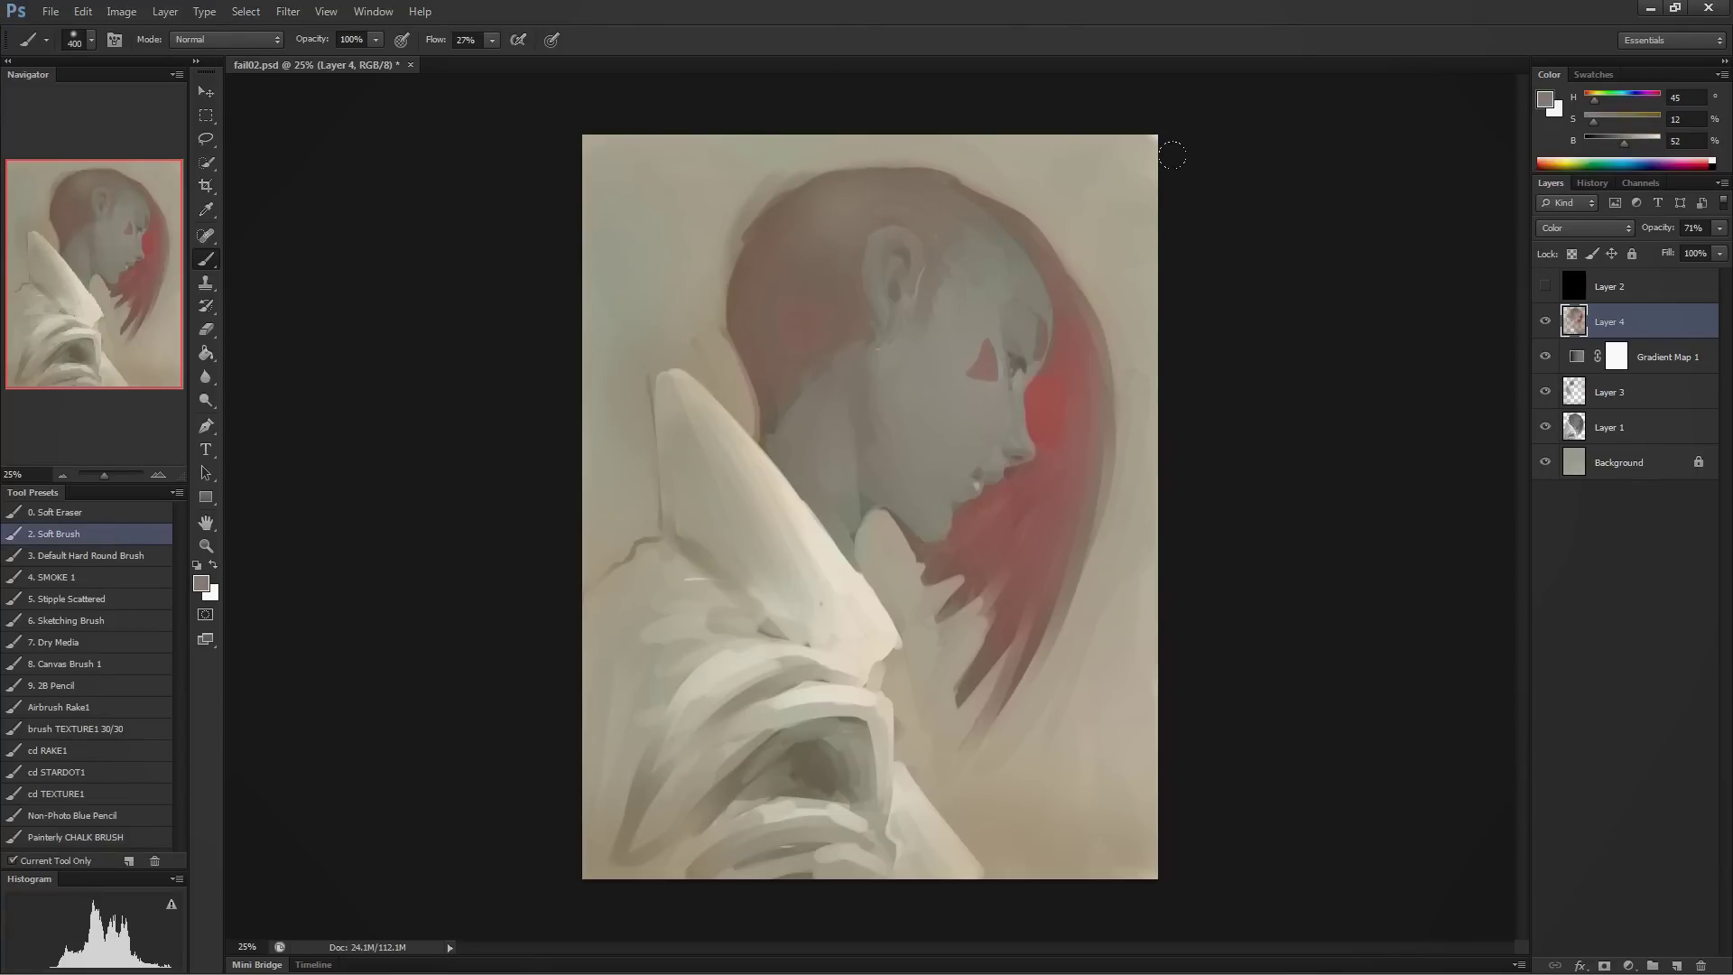
- Stamp all visible layers into a new layer and add a black-filled layer in Color Dodge mode above it
key("ctrl+alt+shift+e")
left_click(1676, 965)
left_click(1585, 227)
left_click(1583, 393)
key("d")
key("alt+BackSpace")
- Brush a soft glow over the face, front hair and lower background using greys from 7% to 36% brightness
left_click(1589, 142)
left_click_drag(912, 398, 972, 357)
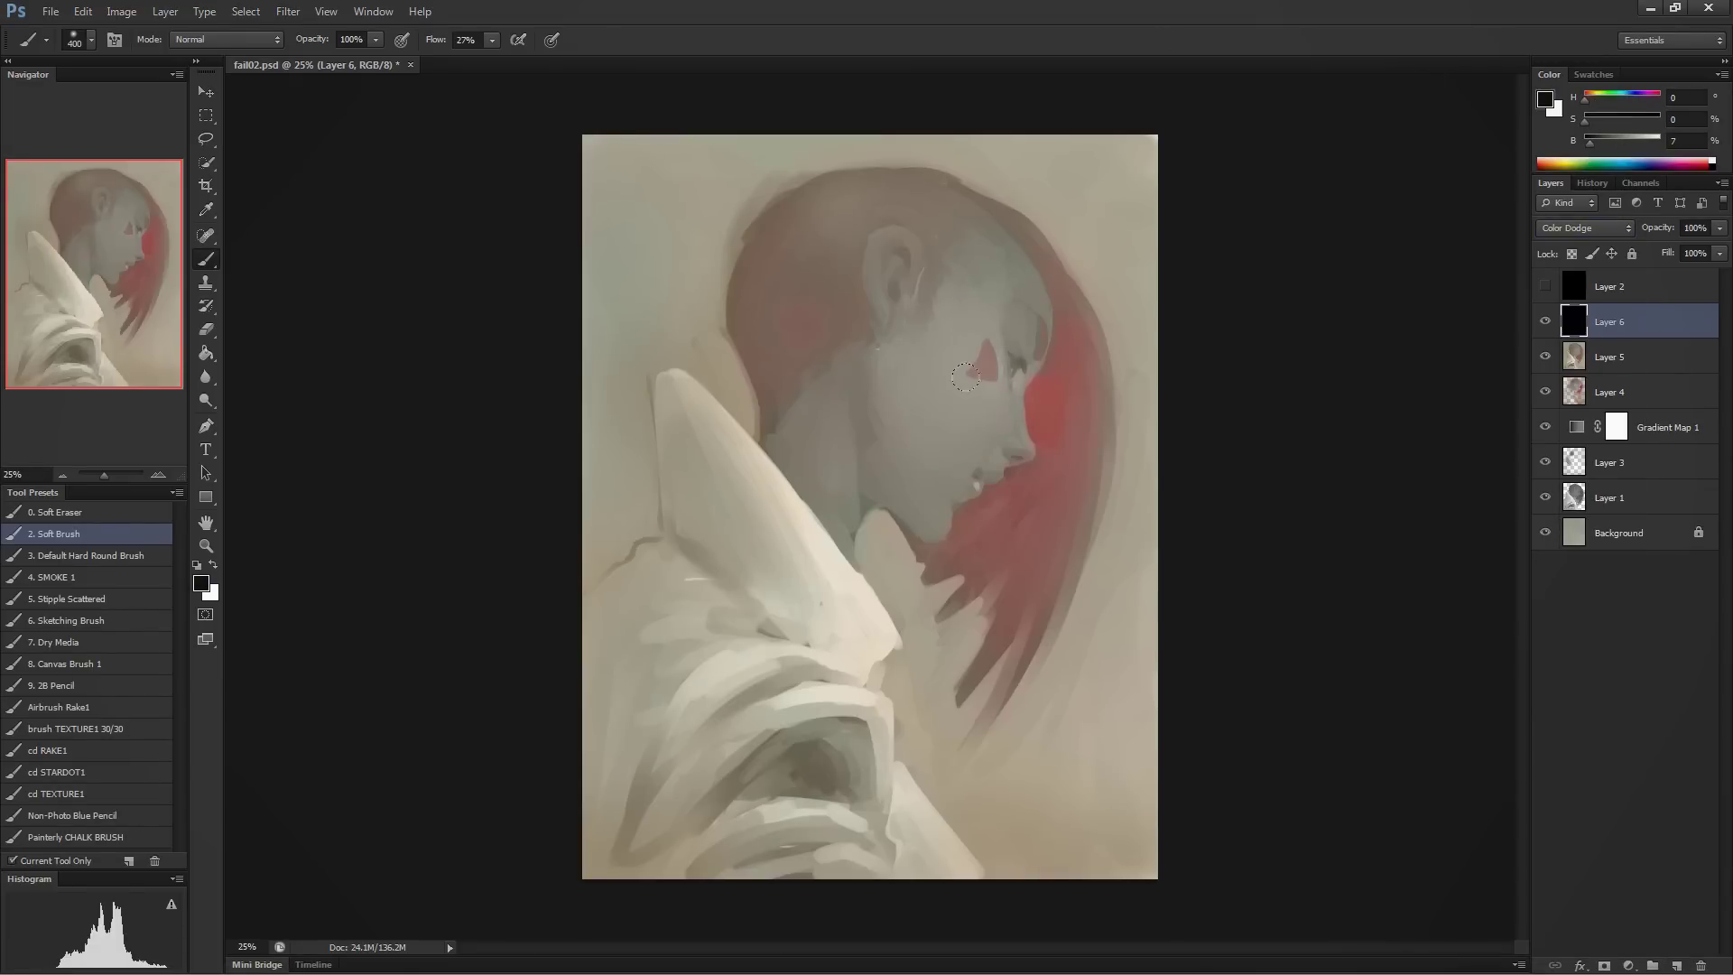
left_click(1594, 142)
left_click_drag(1065, 311, 1035, 583)
left_click_drag(988, 352, 948, 280)
left_click_drag(962, 470, 1021, 418)
left_click_drag(1599, 142, 1611, 143)
left_click_drag(1034, 271, 991, 230)
left_click_drag(898, 867, 970, 776)
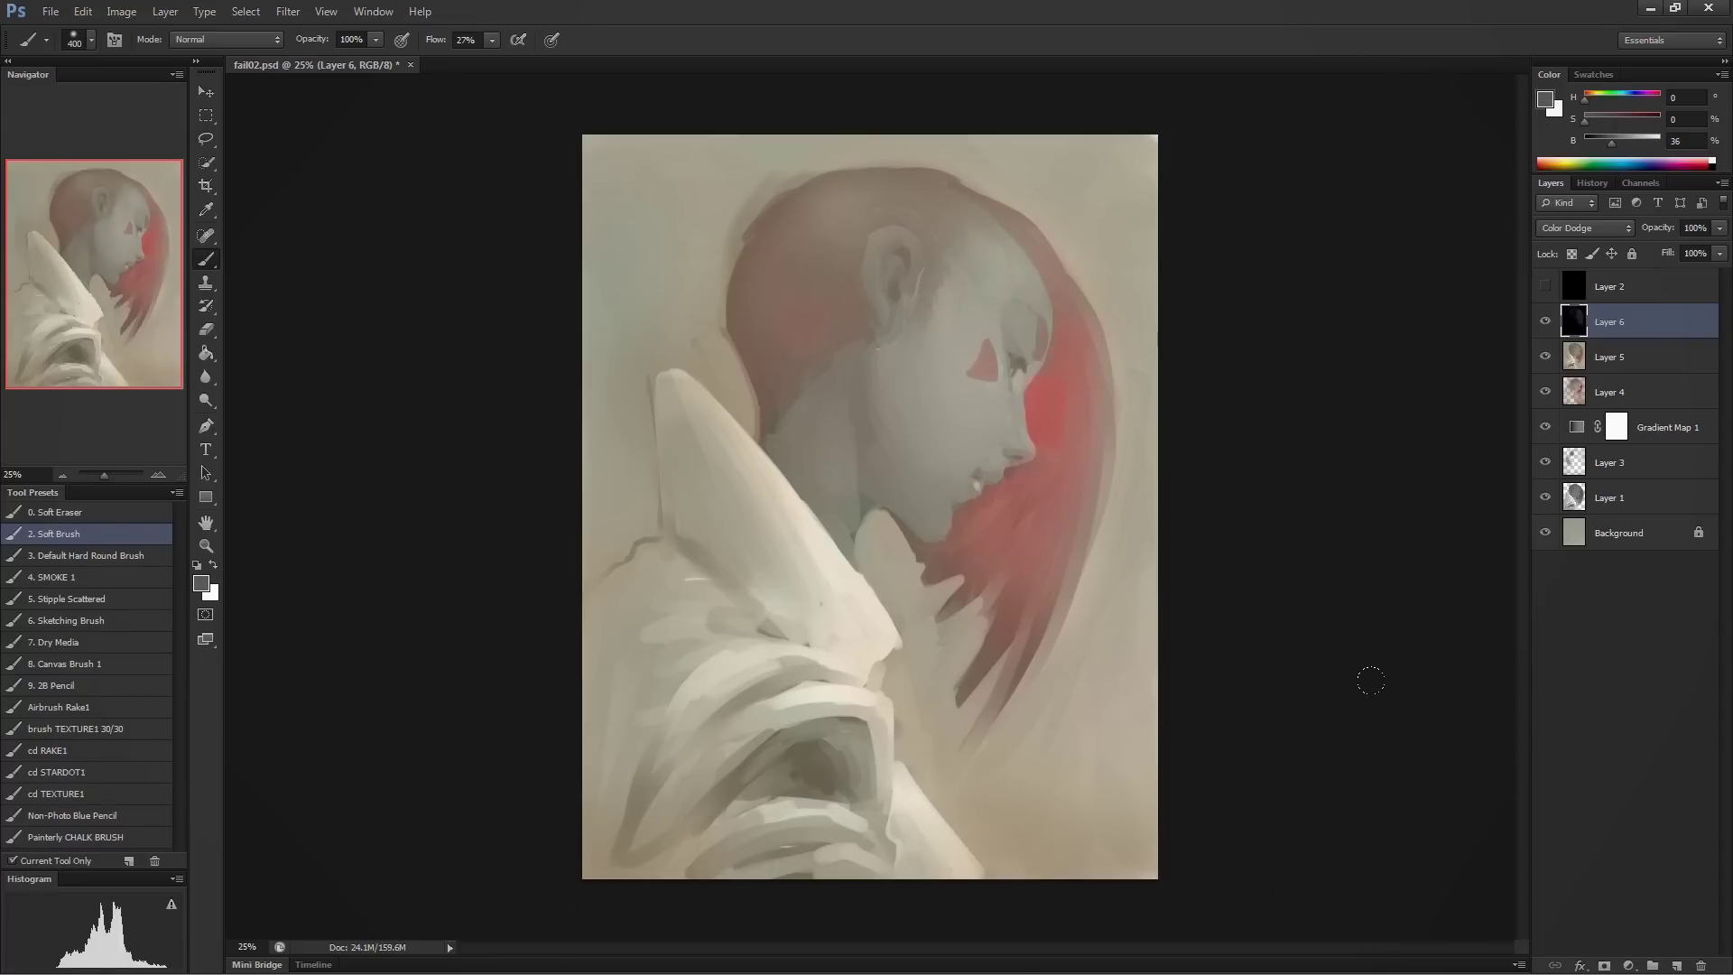
- Intensify the glow on the red hair along the profile and on the cheek triangle with a smaller brush
key("bracketleft")
key("bracketleft")
key("bracketleft")
key("bracketleft")
key("bracketleft")
key("bracketleft")
key("bracketleft")
key("bracketleft")
left_click(1708, 164)
left_click(1035, 401)
left_click_drag(1083, 307, 993, 375)
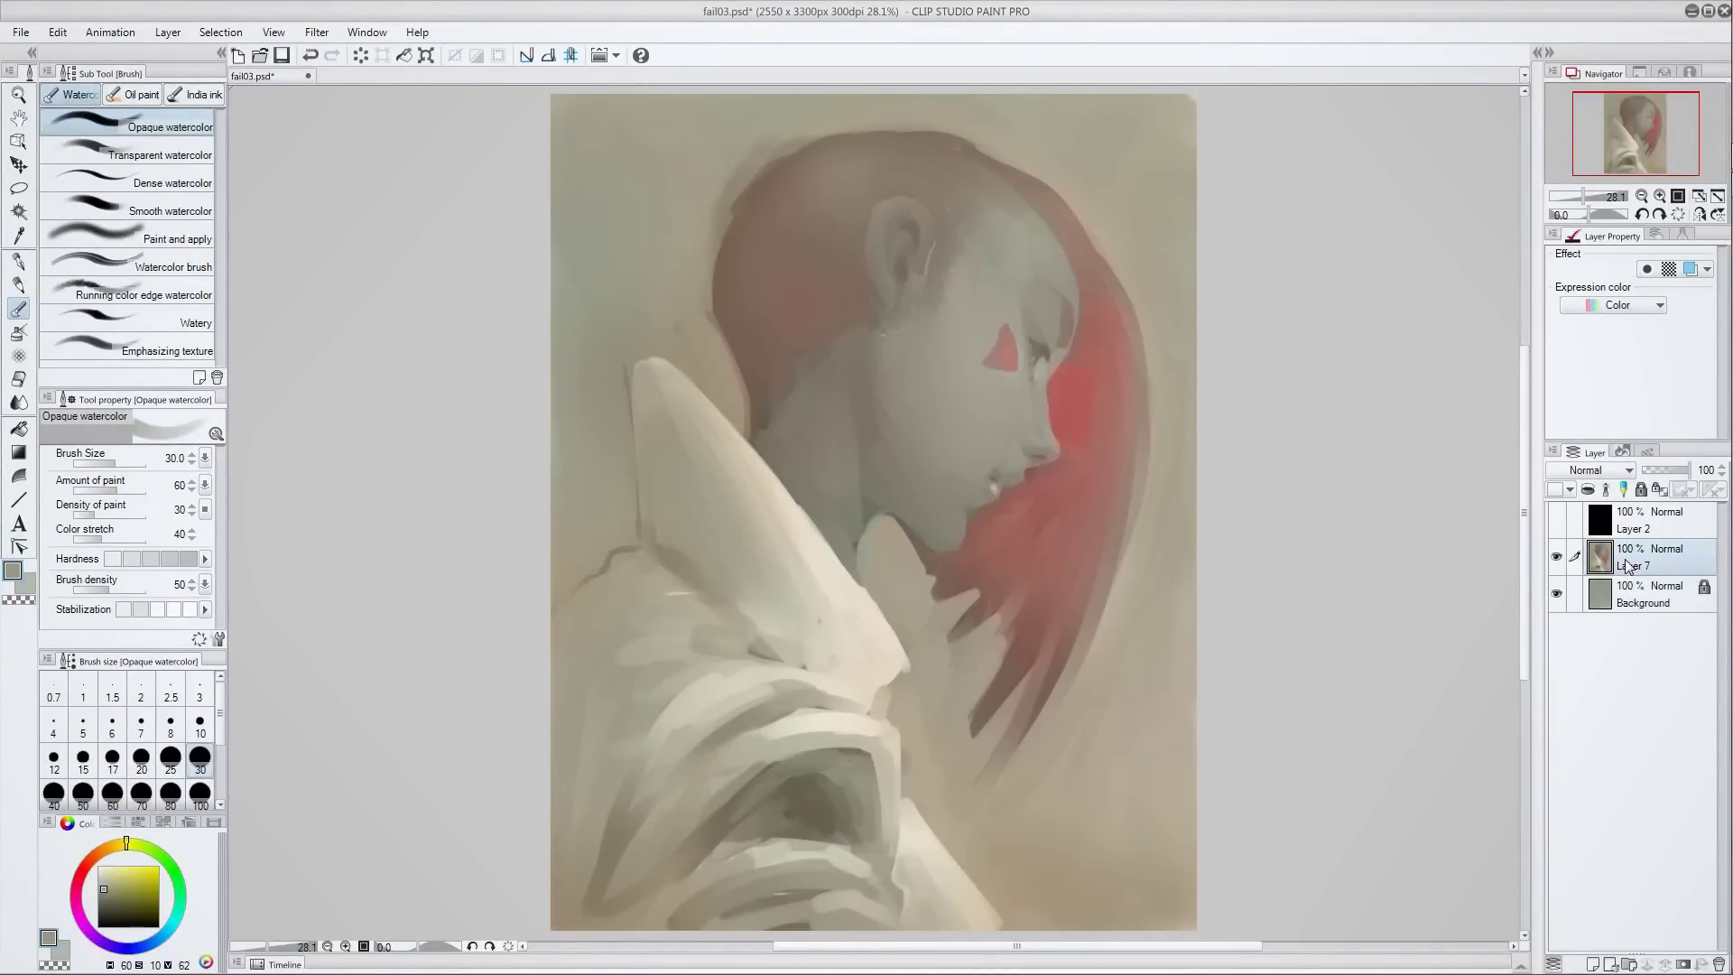
- Switch to Clip Studio Paint and blend the back of the scalp with reddish browns on a new layer at brush size 100
left_click(141, 791)
left_click(200, 792)
left_click(767, 356, "alt")
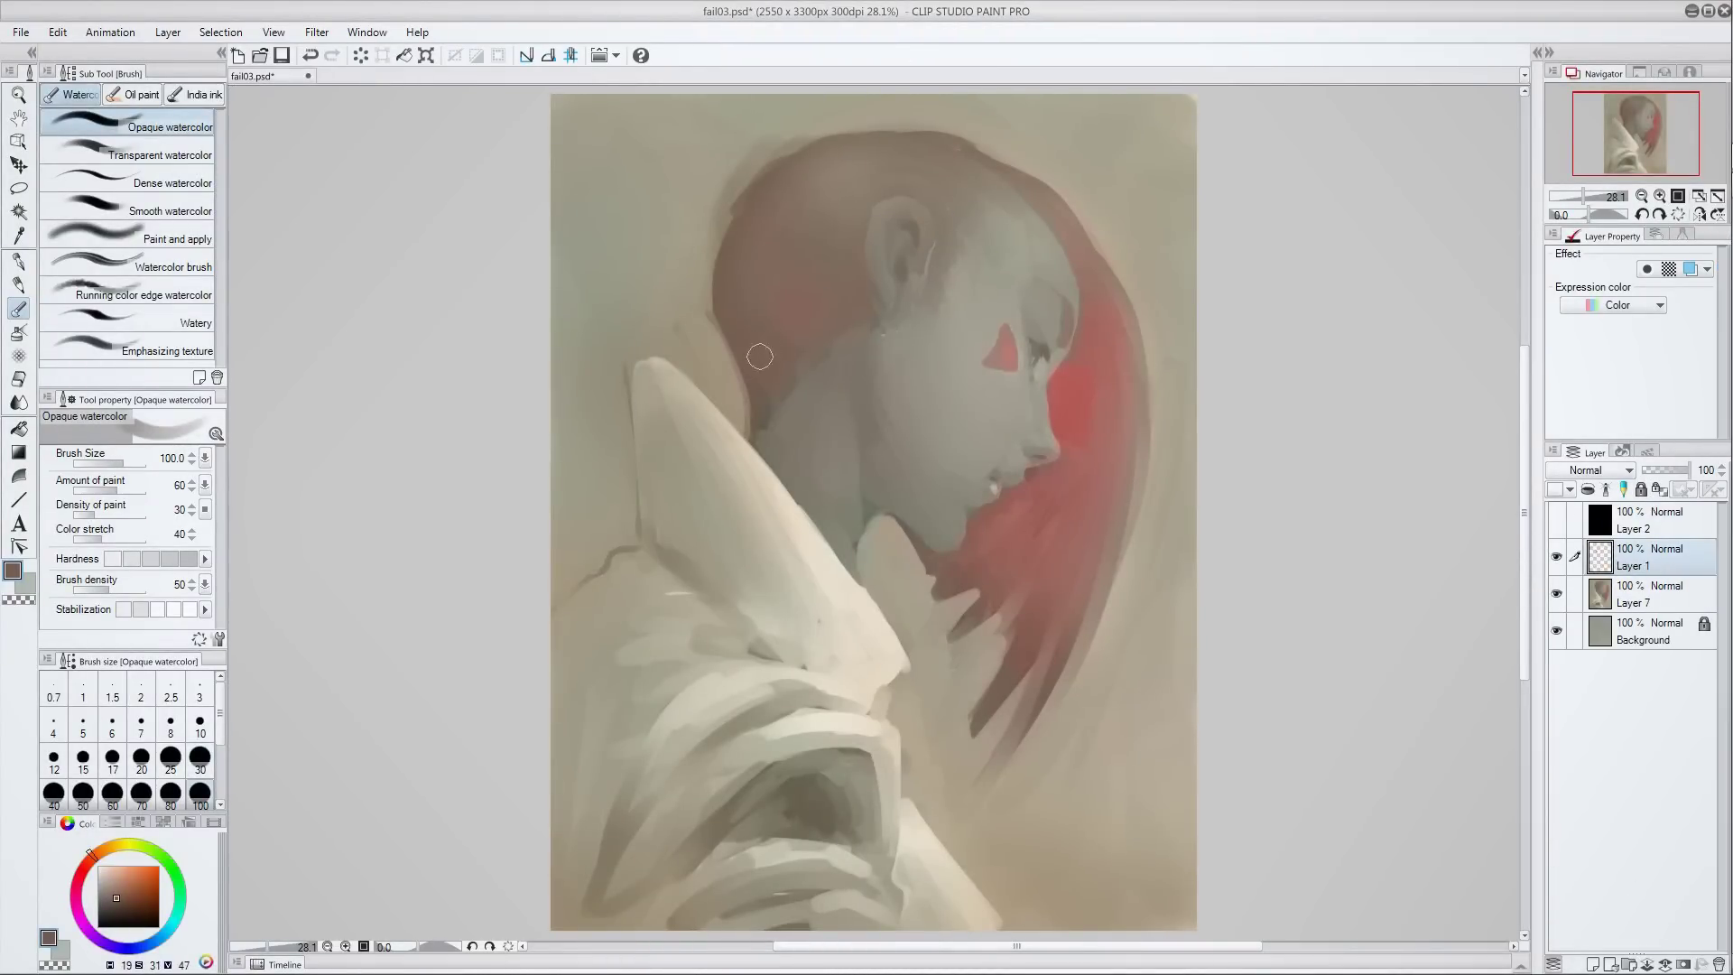
mouse_move(820, 236)
left_mouse_down()
mouse_move(863, 157)
mouse_move(764, 251)
left_mouse_up()
left_click(800, 213, "alt")
left_click(768, 408, "alt")
- Paint an orange-yellow iris and dark reddish-brown lashes on the eye at brush size 20
left_click(141, 758)
left_click(101, 845)
left_click(146, 875)
left_click(1045, 354, "alt")
left_click(1033, 352, "alt")
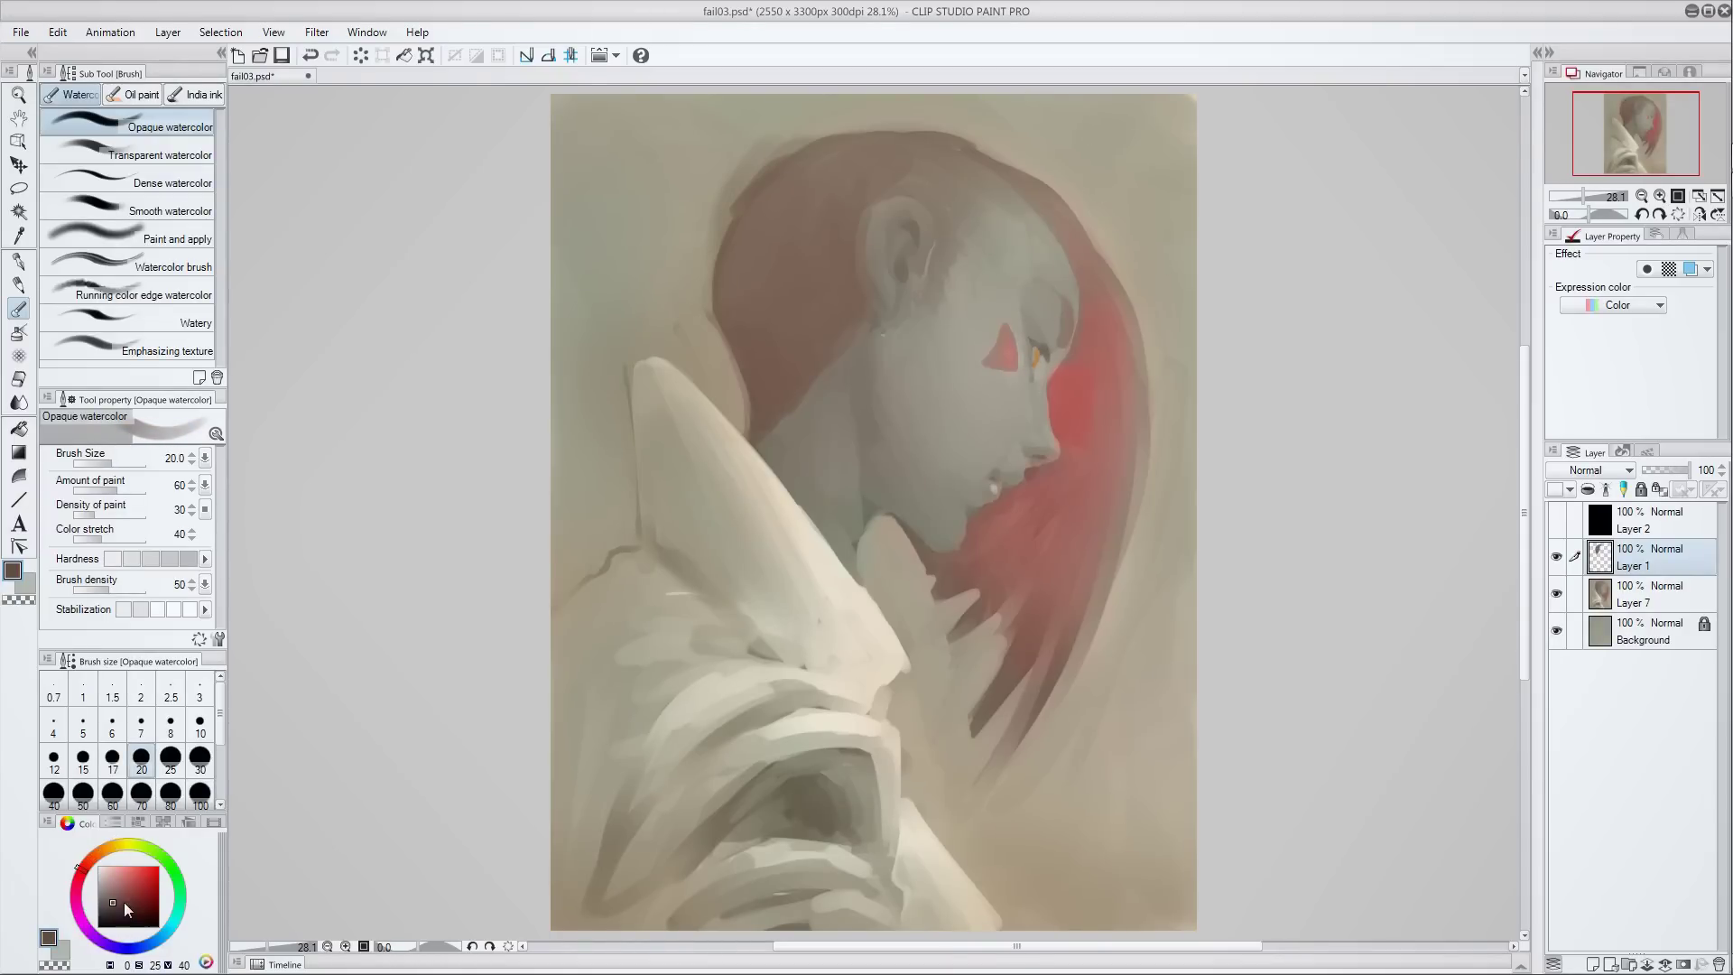
left_click(1031, 338, "alt")
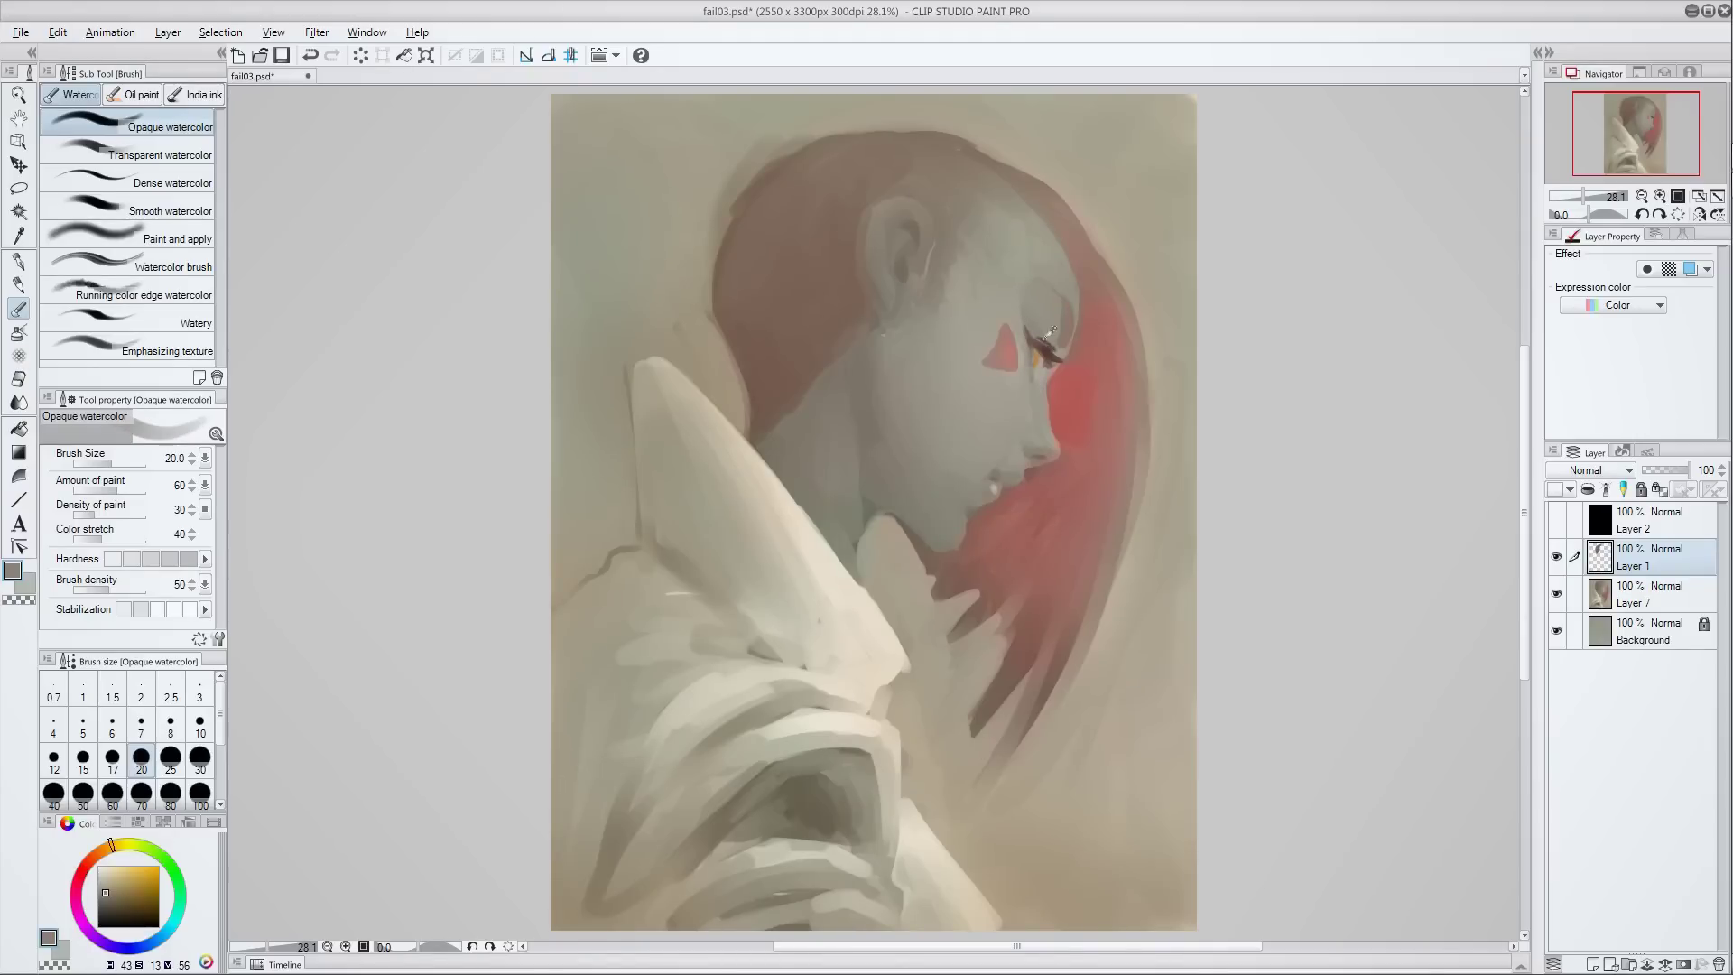
left_click(1054, 352, "alt")
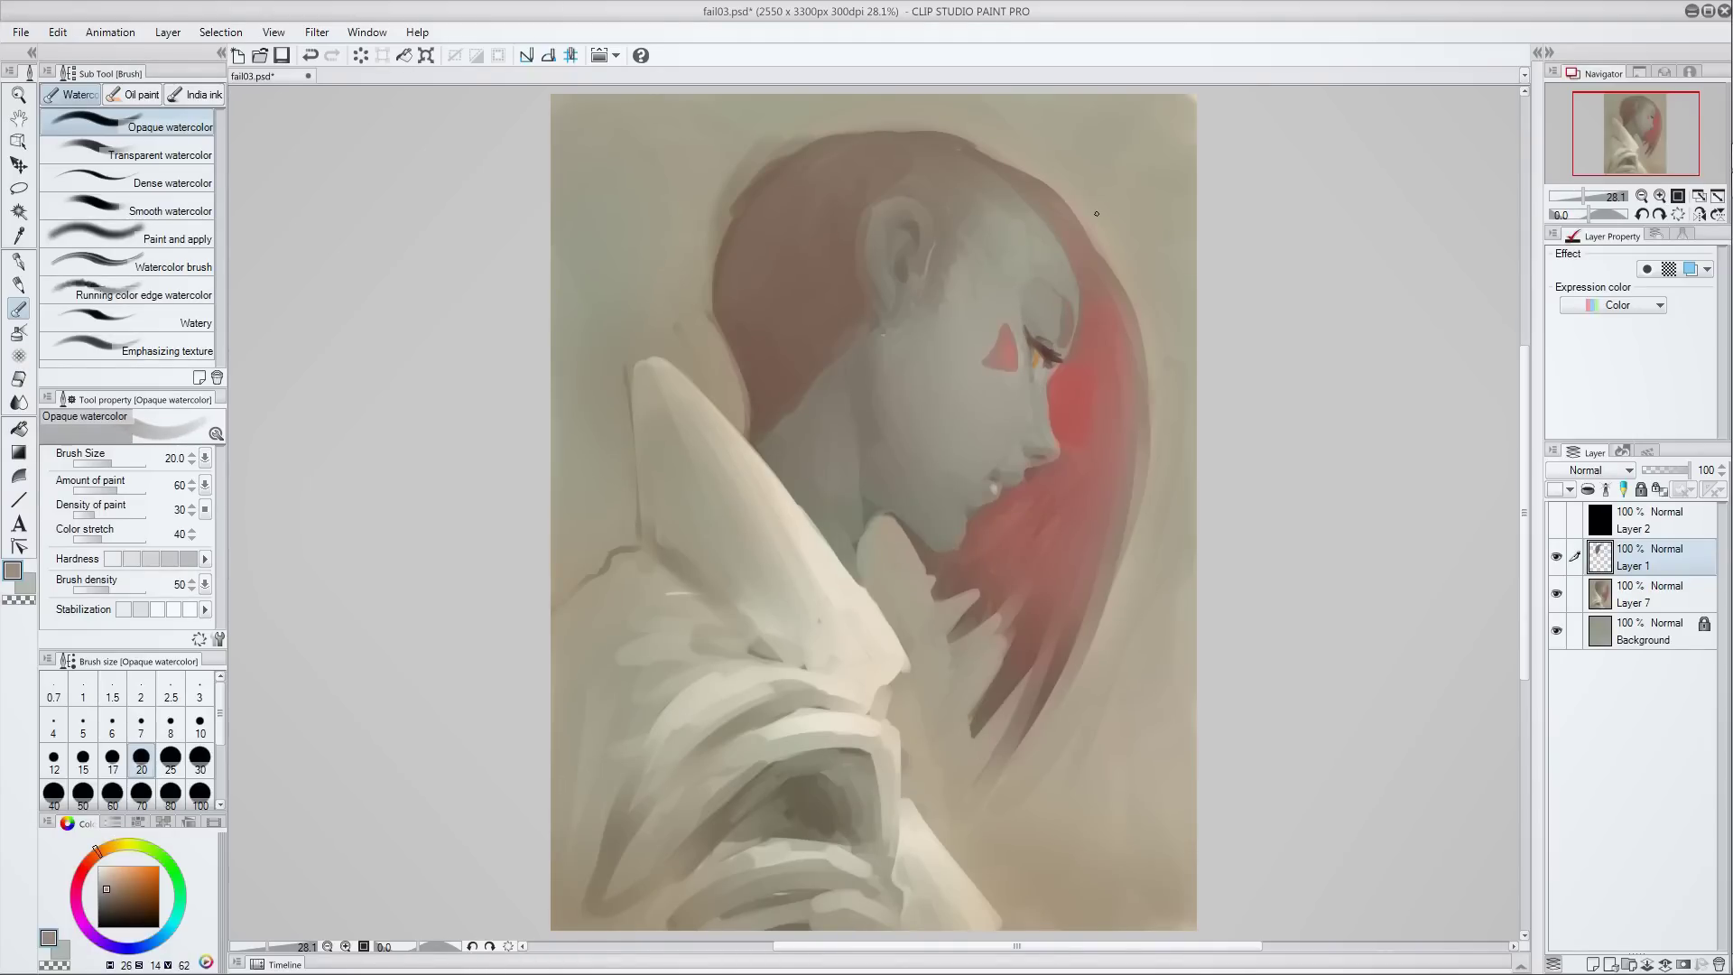
- Refine the edges of the nose and lips against the red hair with colours sampled around the profile
left_click(1066, 454, "alt")
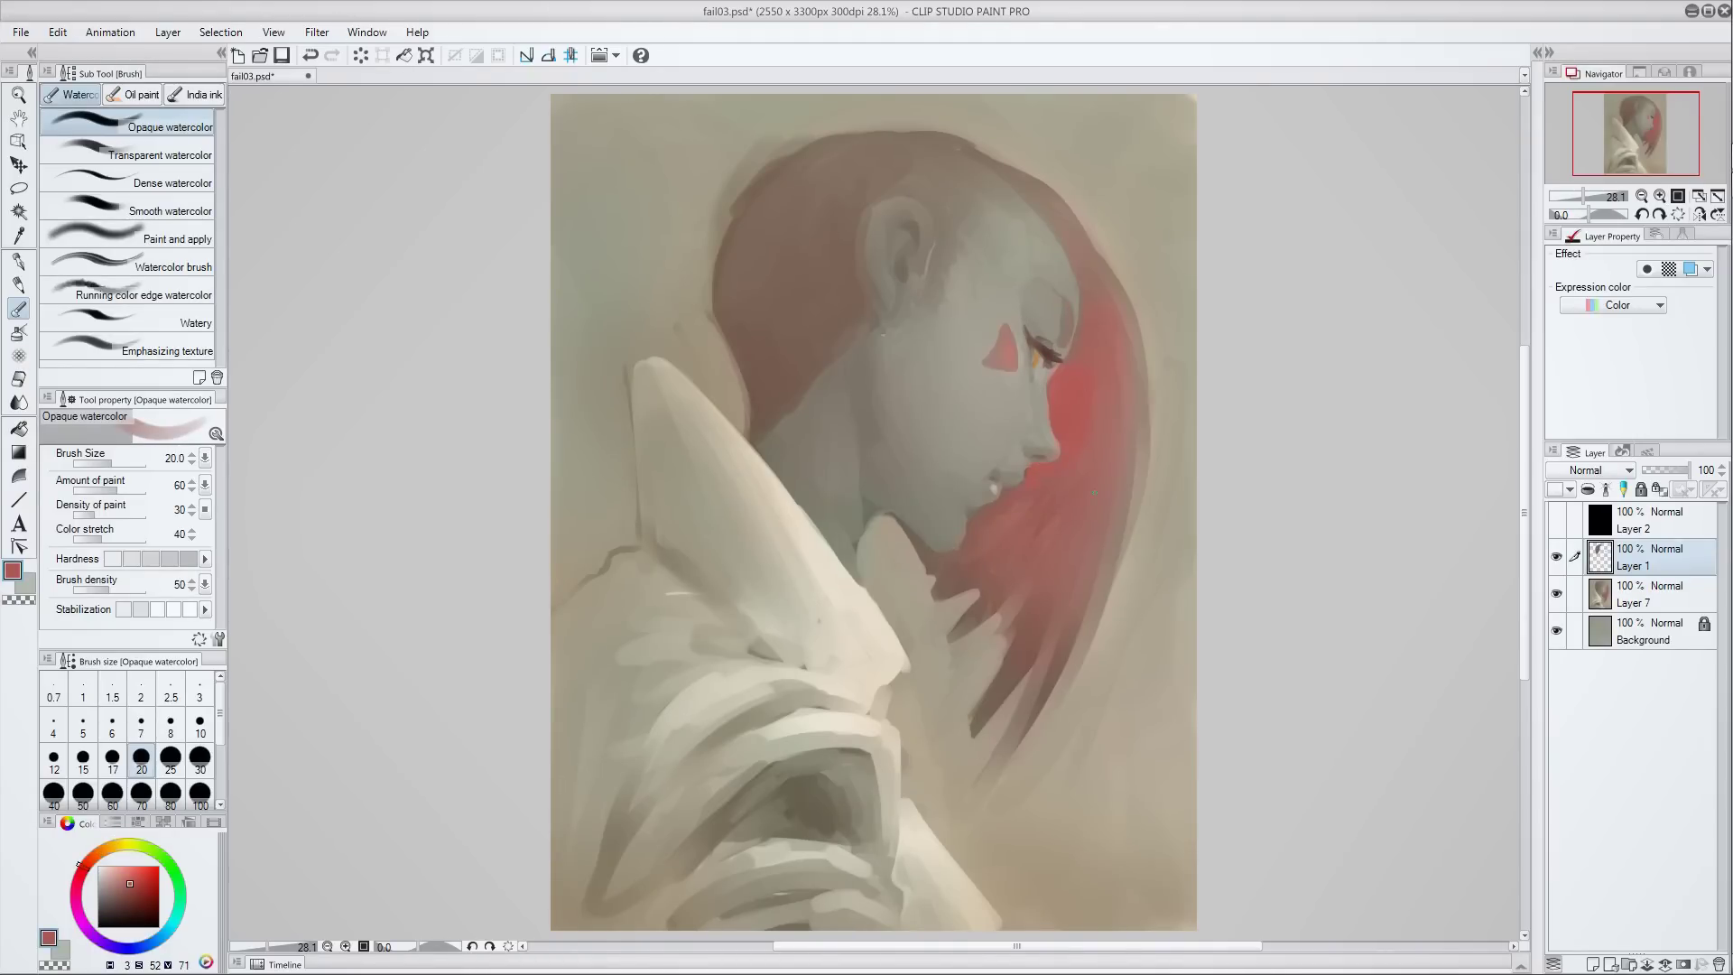
left_click(1051, 427, "alt")
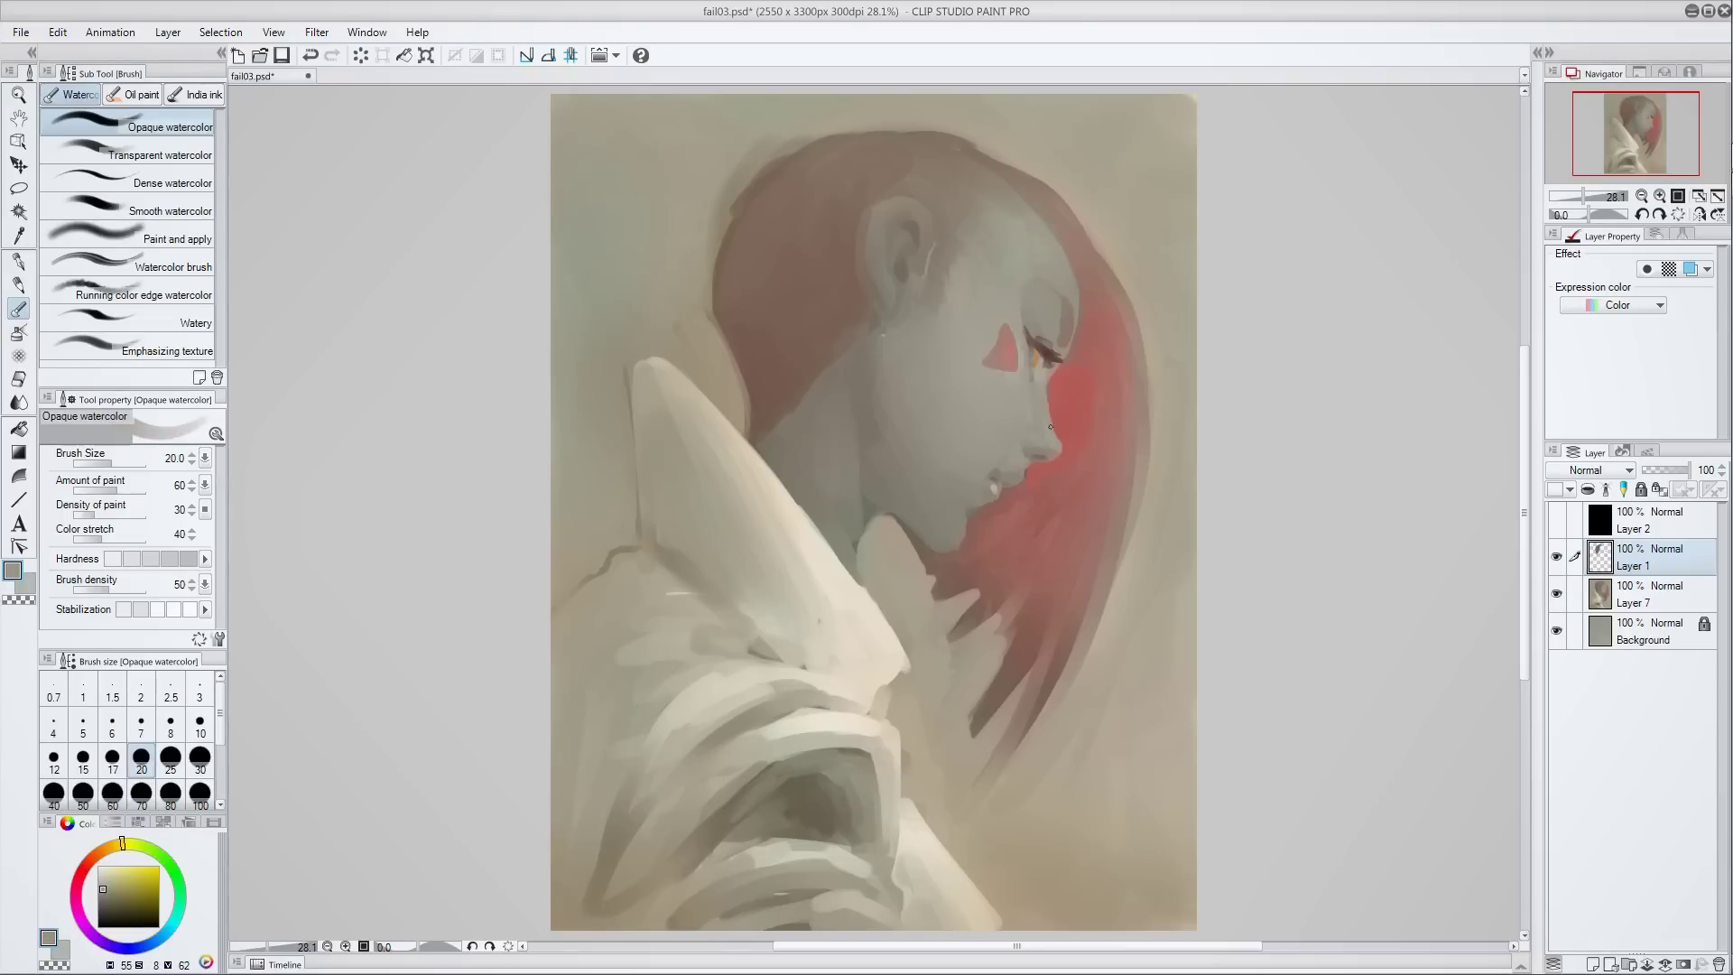
left_click(1134, 412, "alt")
left_click(1022, 467, "alt")
left_click(1004, 471, "alt")
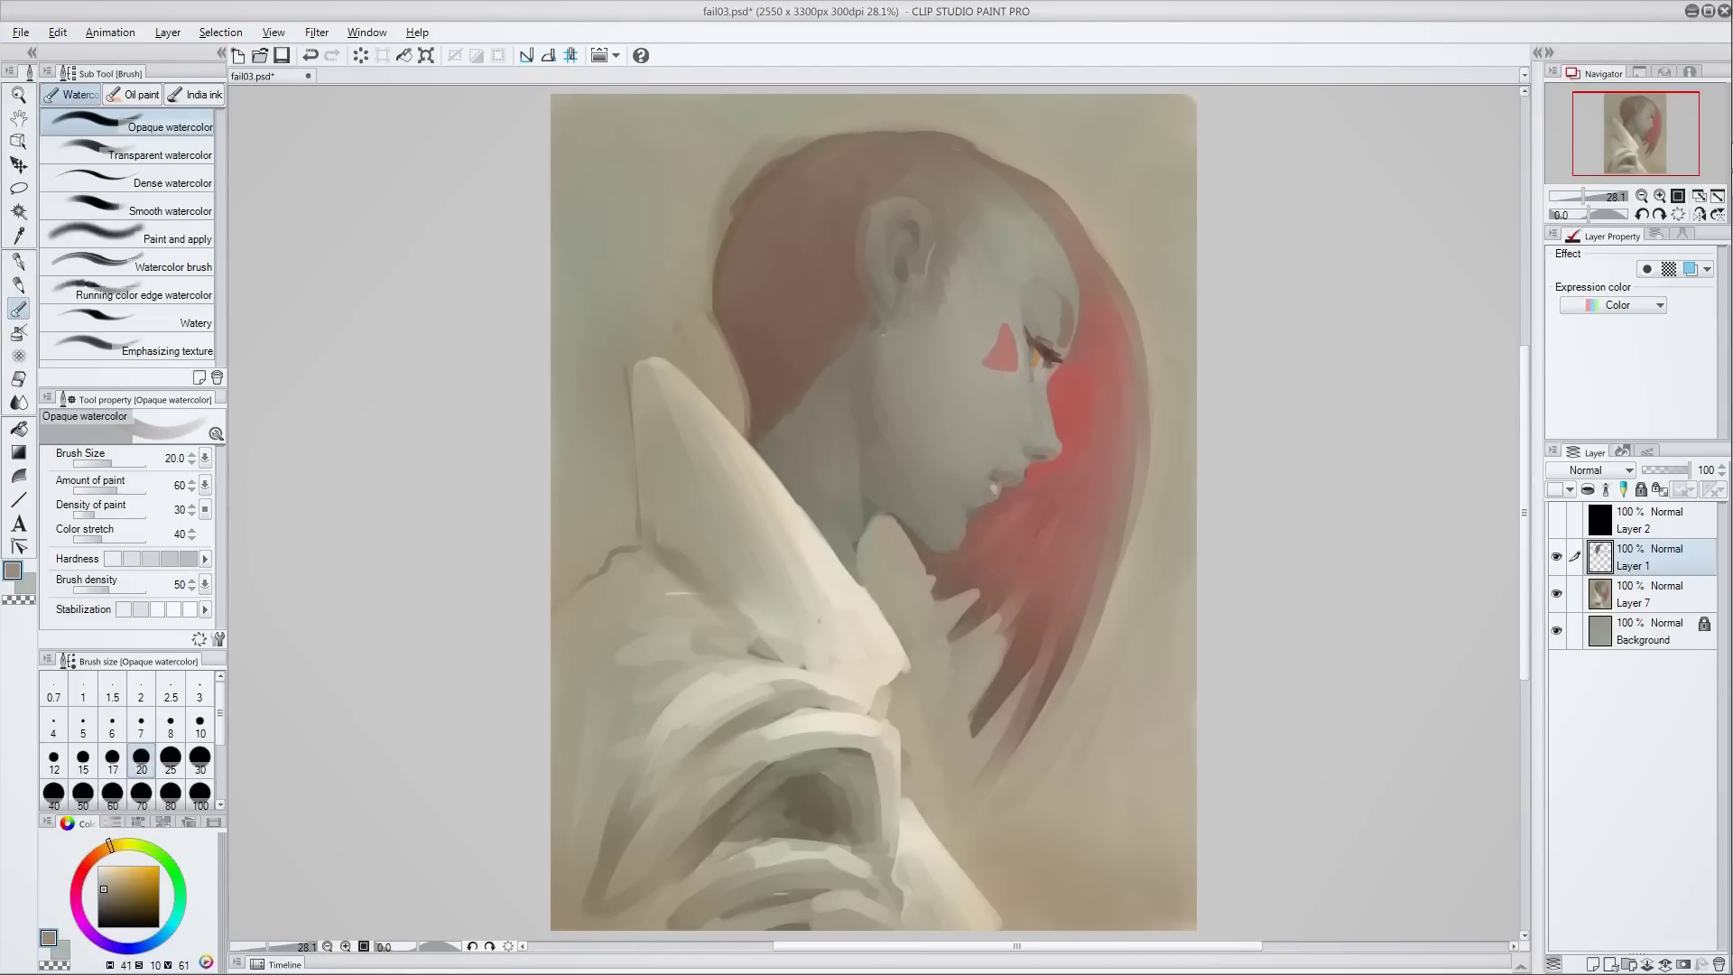
- Touch up the lips and the edge beside the mouth with colours sampled around the nose and lips
left_click(1000, 465, "alt")
left_click(1013, 461, "alt")
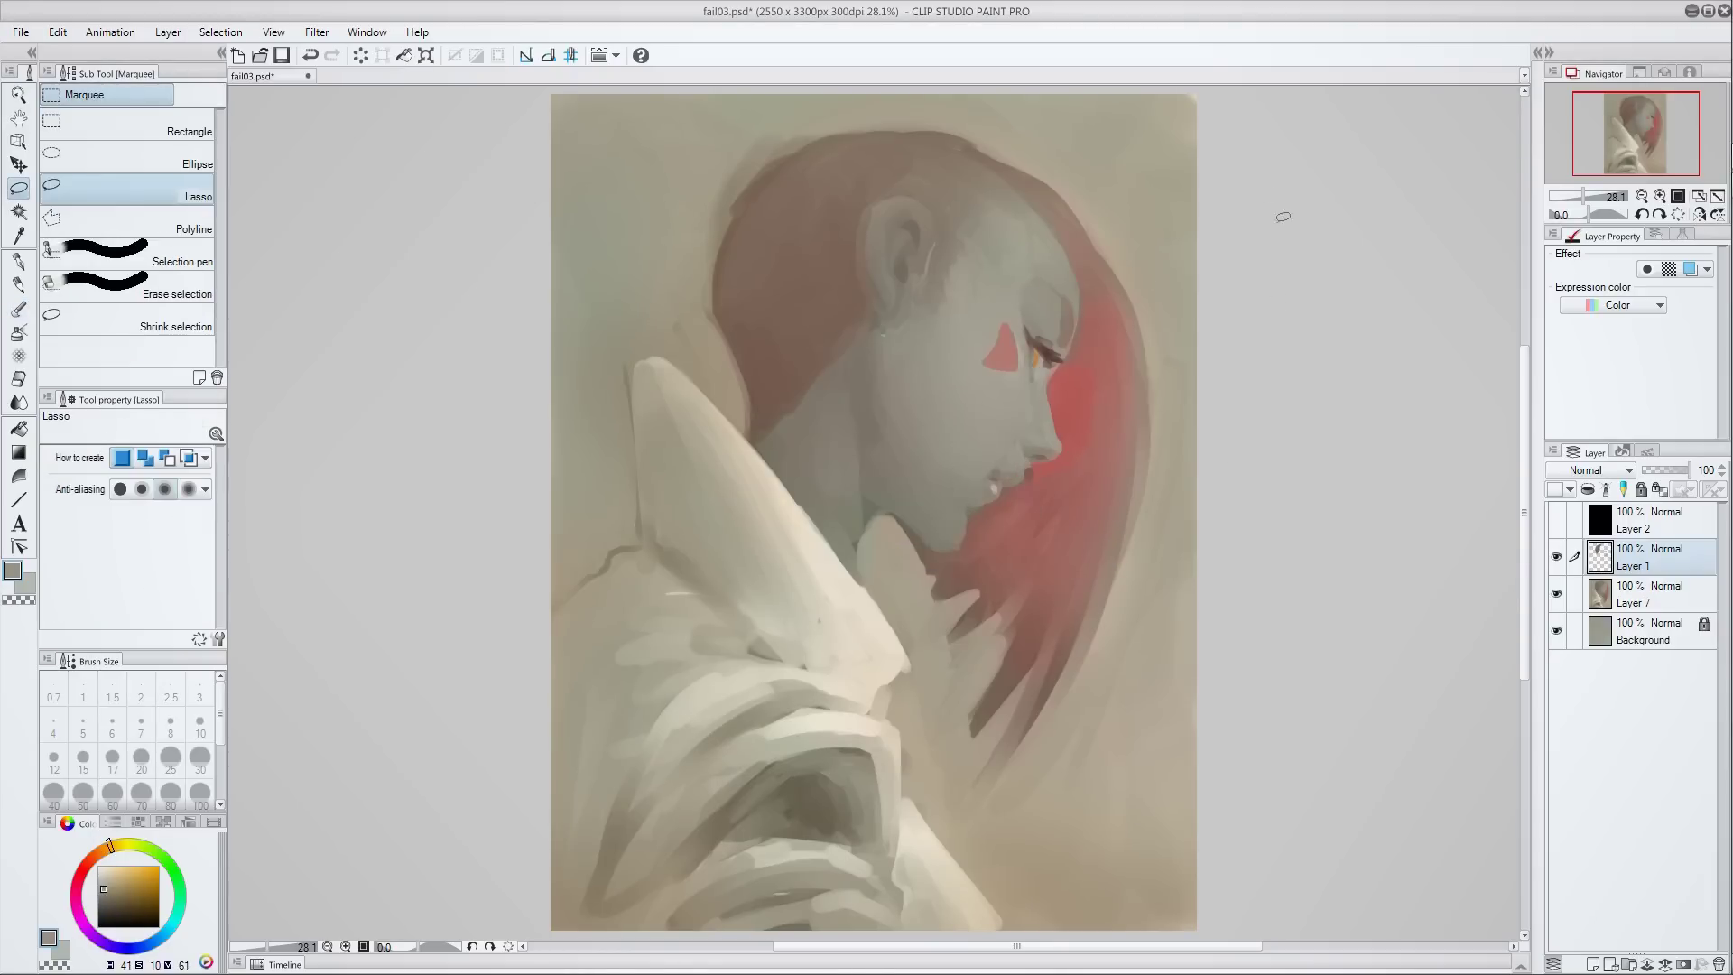
left_click(1031, 466, "alt")
- Paint bright pink strands through the front of the hair at brush size 20
left_click(132, 865)
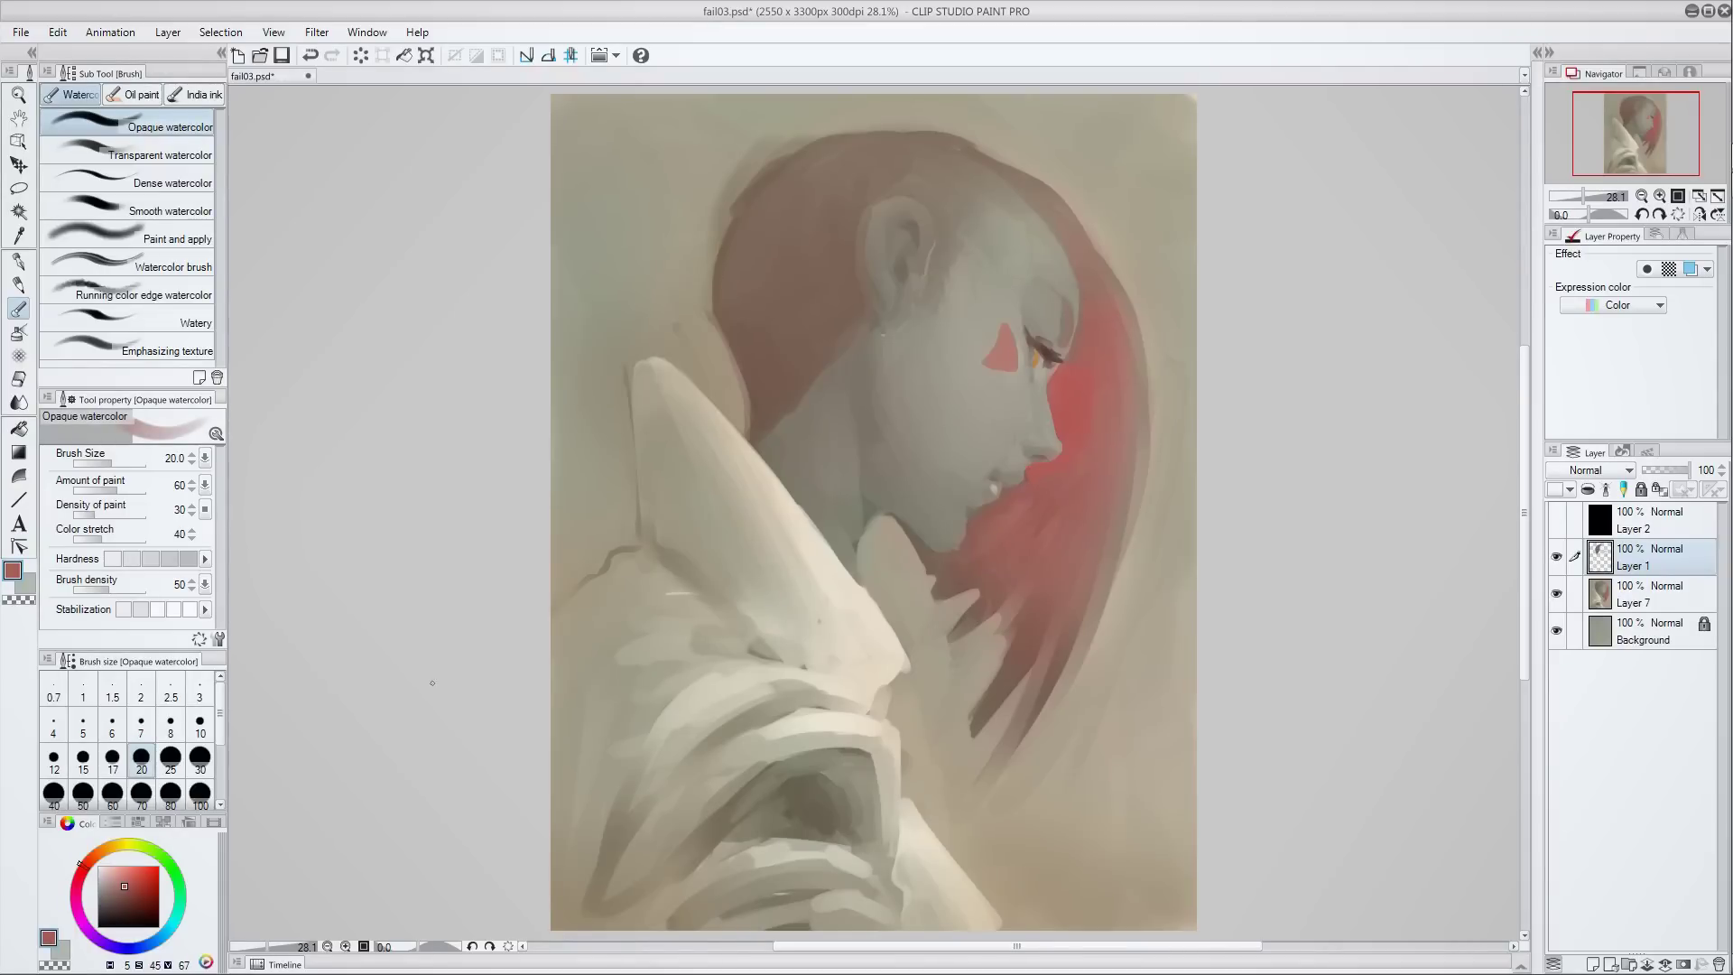
left_click(75, 874)
left_click_drag(1068, 377, 1097, 548)
left_click_drag(1087, 251, 1109, 319)
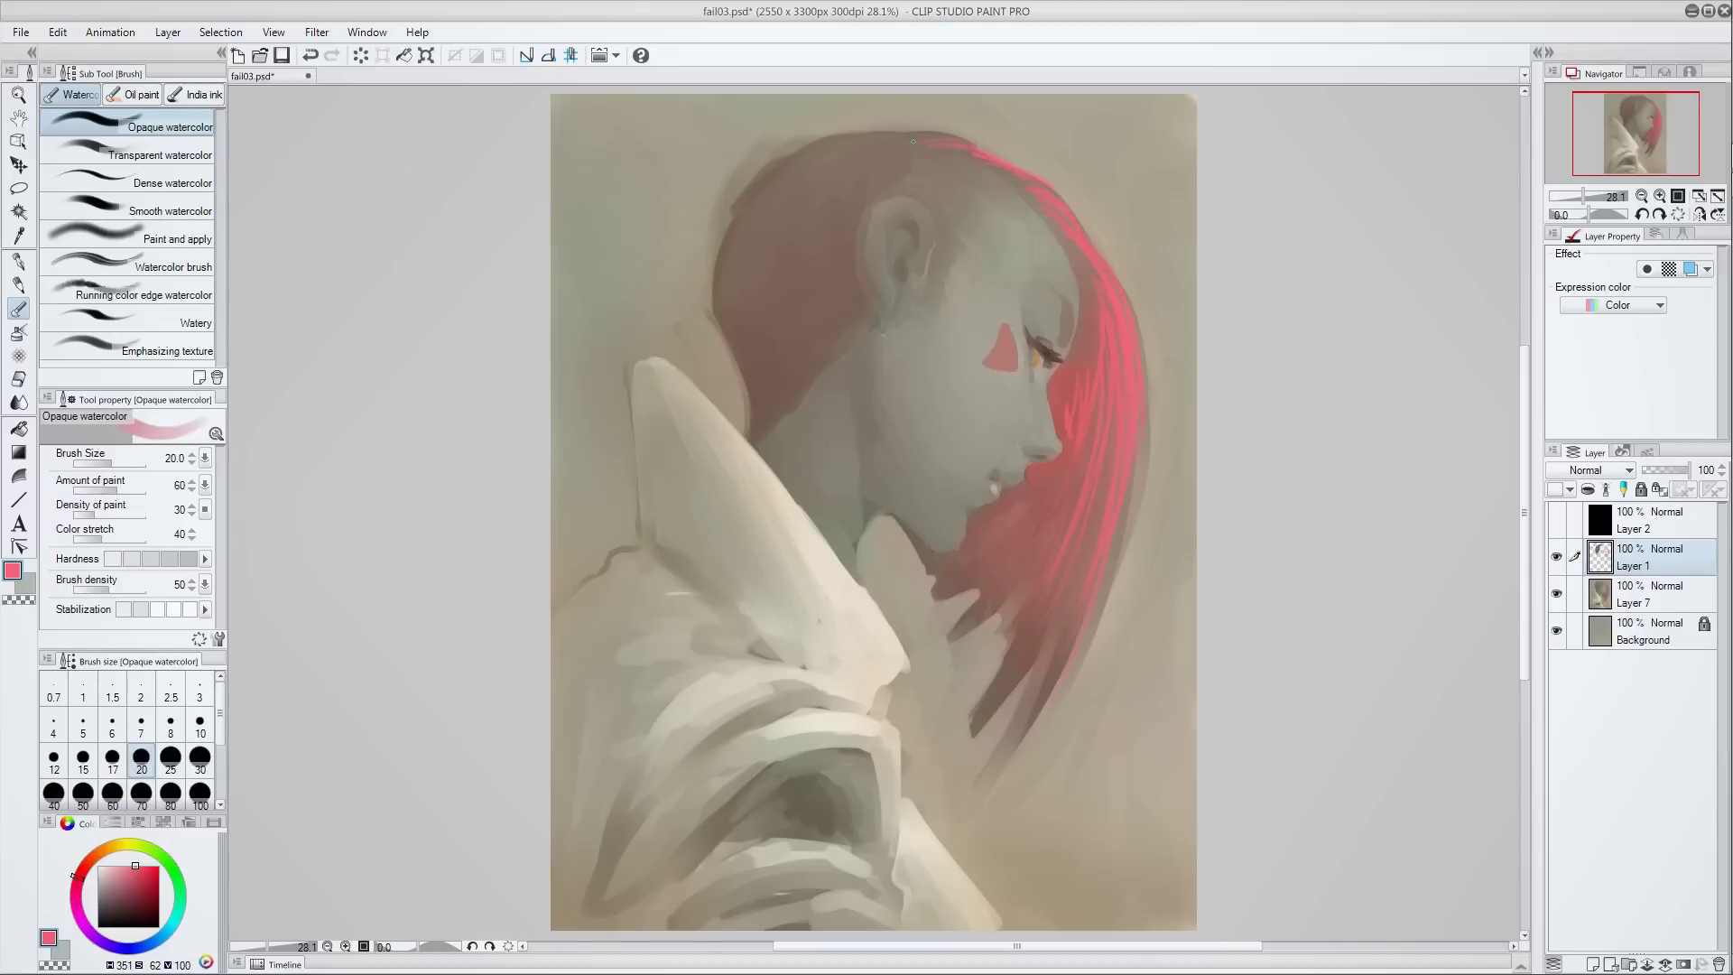
- Spread a soft pink wash over the top and front of the hair with an enlarged brush
key("bracketright")
key("bracketright")
key("bracketright")
key("bracketright")
key("bracketright")
key("bracketright")
key("bracketright")
key("bracketright")
mouse_move(967, 145)
left_mouse_down()
mouse_move(840, 156)
mouse_move(749, 244)
mouse_move(812, 271)
mouse_move(749, 343)
mouse_move(799, 347)
mouse_move(948, 38)
mouse_move(715, 39)
mouse_move(1110, 650)
mouse_move(1189, 237)
left_mouse_up()
key("e")
key("b")
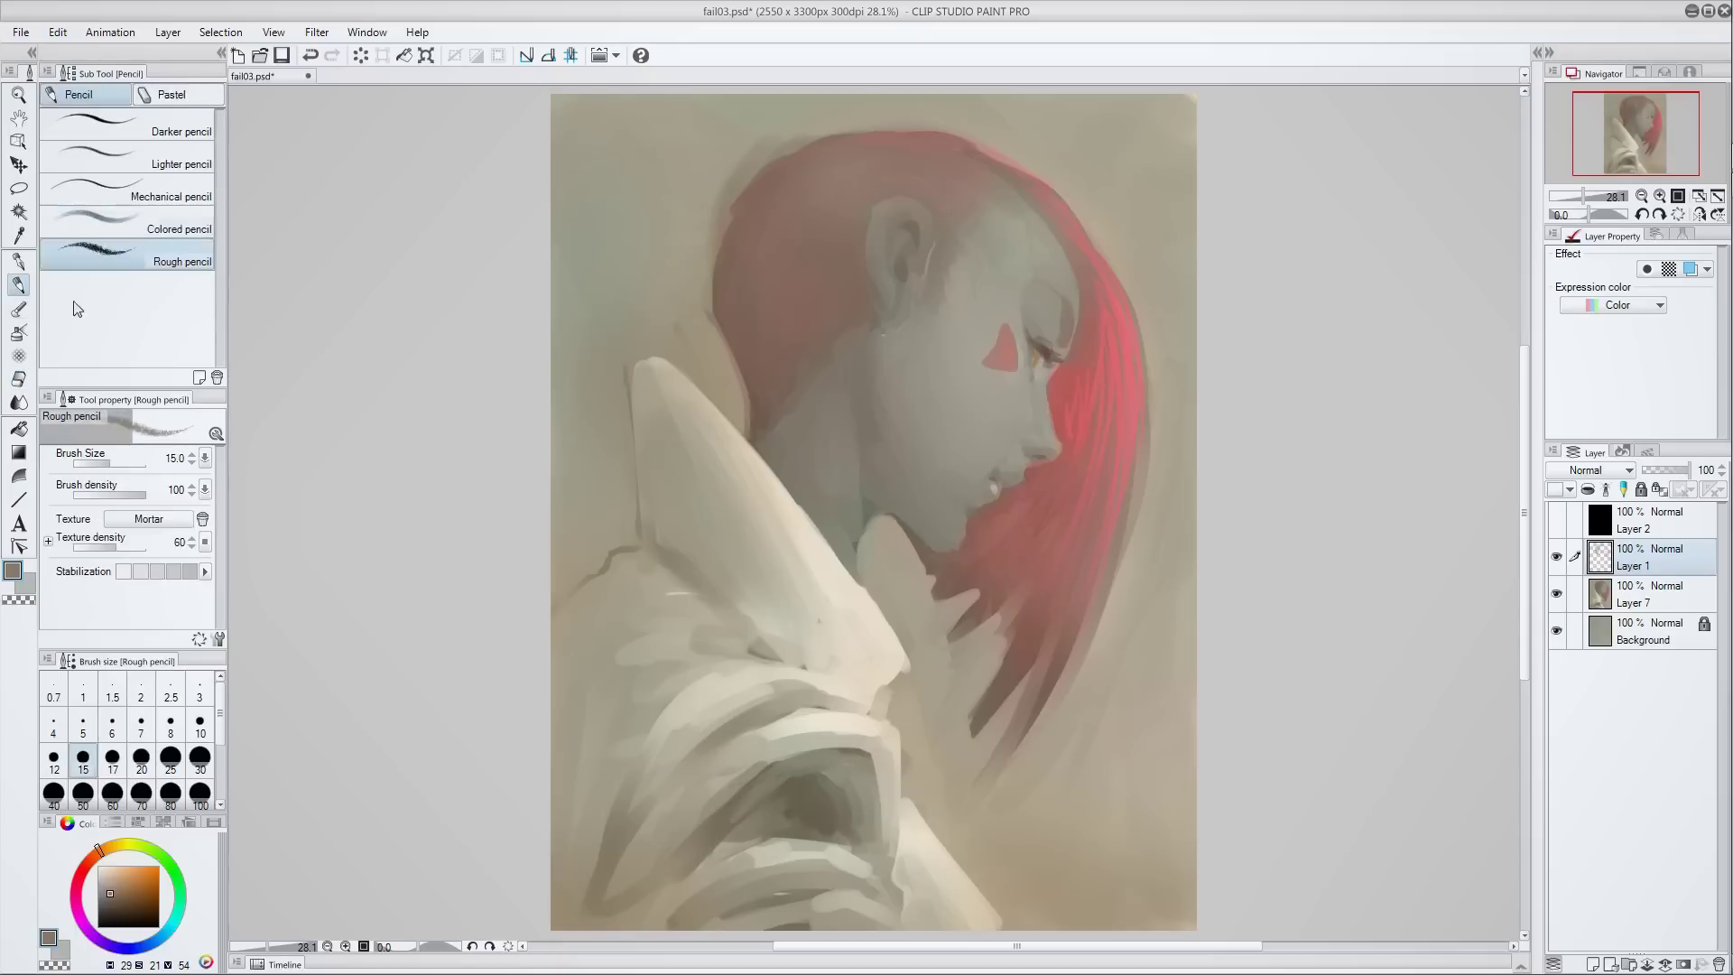
- Smooth the tall white collar with broad strokes in colours sampled beside it
left_click(763, 479, "alt")
mouse_move(829, 640)
left_mouse_down()
mouse_move(785, 528)
mouse_move(797, 605)
mouse_move(671, 427)
mouse_move(663, 456)
mouse_move(809, 644)
mouse_move(716, 592)
left_mouse_up()
left_click(673, 414, "alt")
- Repaint the neck below the ear with a smaller brush and greys sampled from the jaw and neck
key("bracketleft")
key("bracketleft")
key("bracketleft")
key("bracketleft")
key("bracketleft")
key("bracketleft")
left_click(926, 322, "alt")
mouse_move(840, 476)
left_mouse_down()
mouse_move(821, 415)
mouse_move(846, 371)
left_mouse_up()
left_click(833, 432, "alt")
- Define the dark gap at the base of the neck and refine the collar's inner edge at brush size 25
left_click(171, 758)
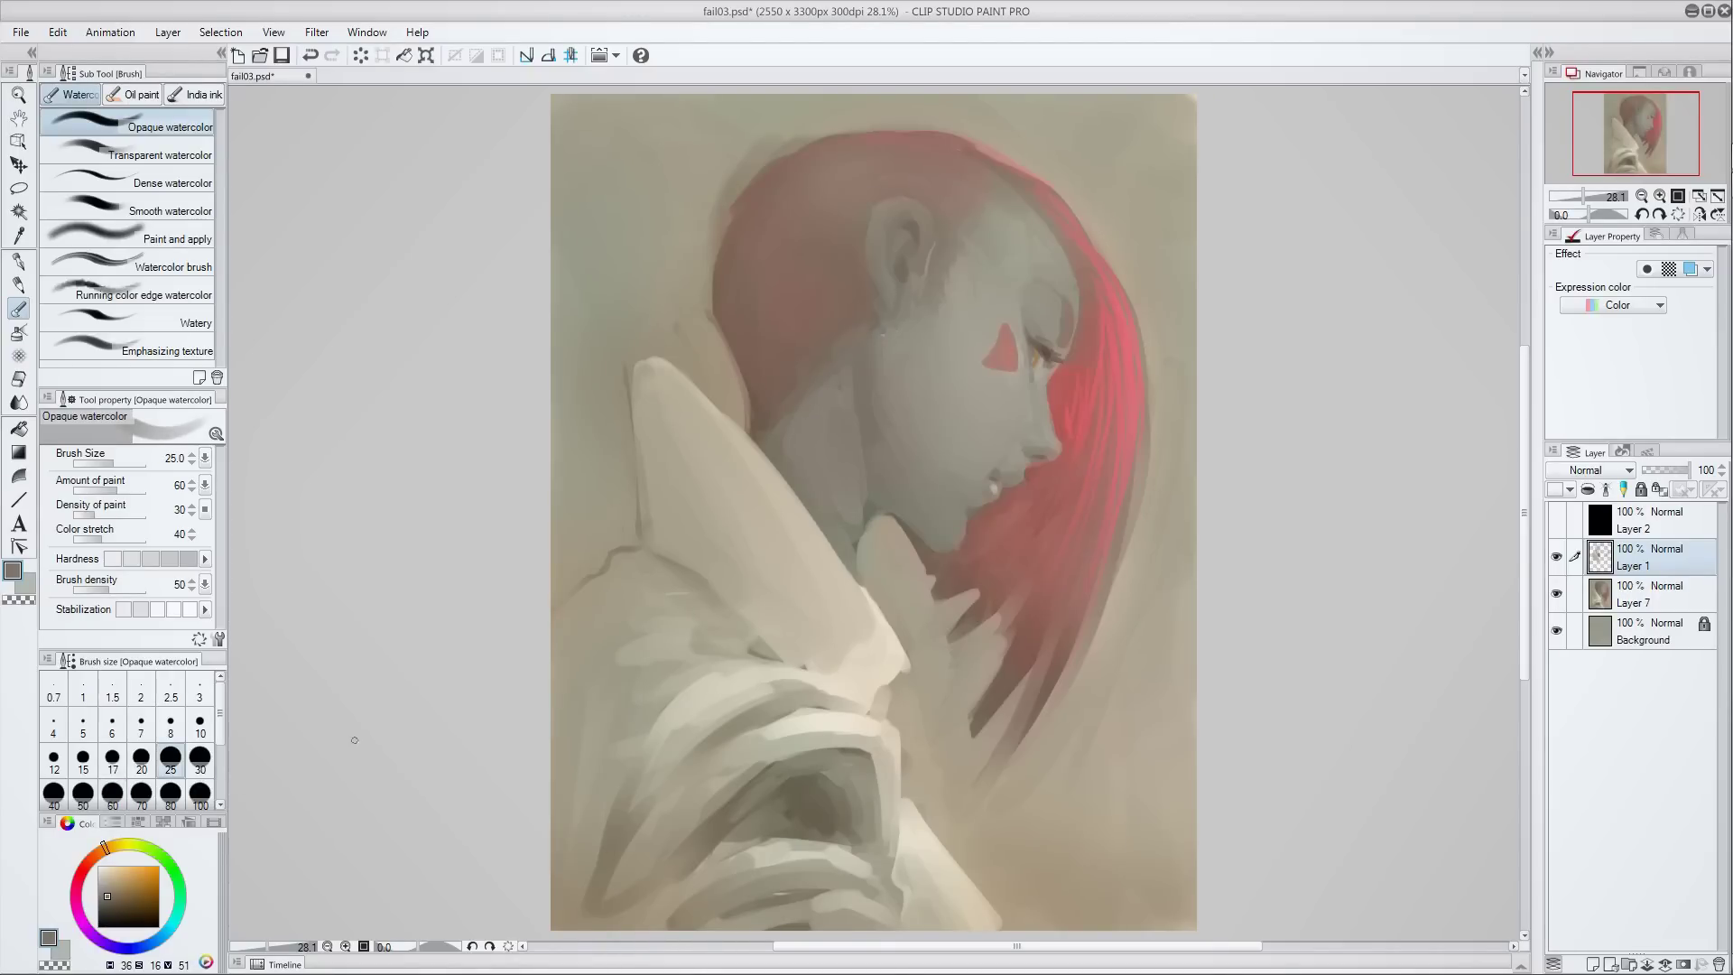
left_click(848, 533, "alt")
mouse_move(865, 525)
left_mouse_down()
mouse_move(826, 528)
mouse_move(845, 545)
mouse_move(862, 521)
mouse_move(844, 587)
left_mouse_up()
left_click(826, 577, "alt")
mouse_move(812, 522)
left_mouse_down()
mouse_move(857, 592)
mouse_move(780, 487)
left_mouse_up()
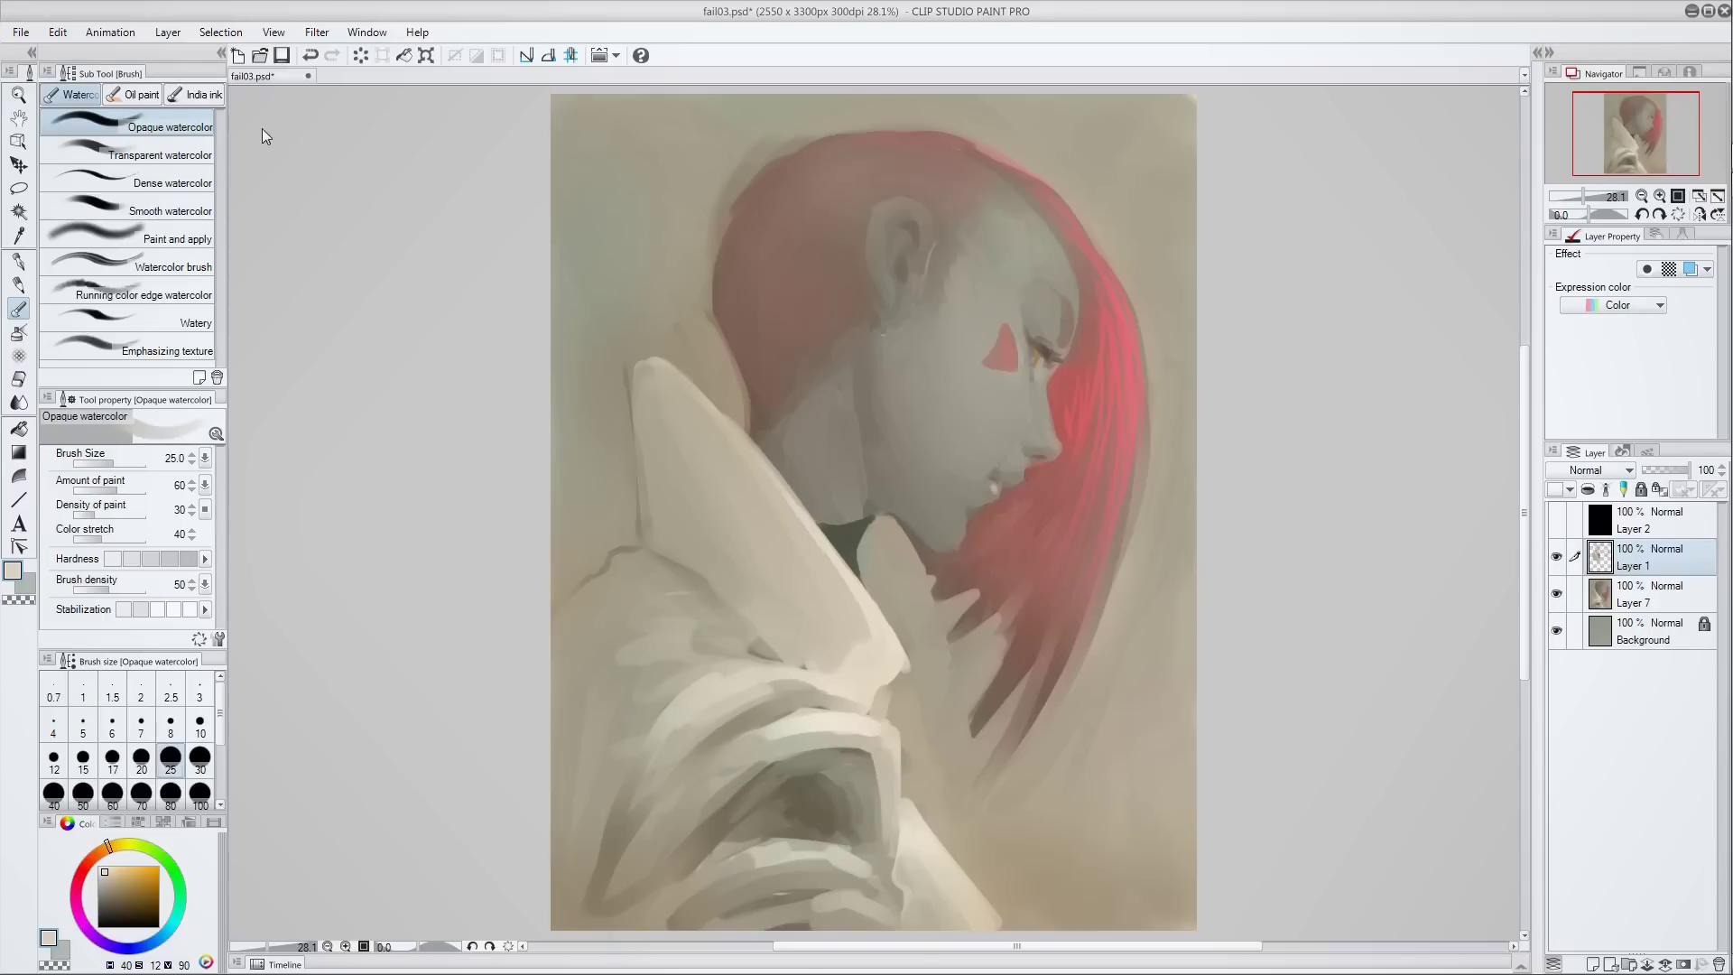
- Add a new layer and paint a small red accent beside the eye at brush size 20
left_click(140, 758)
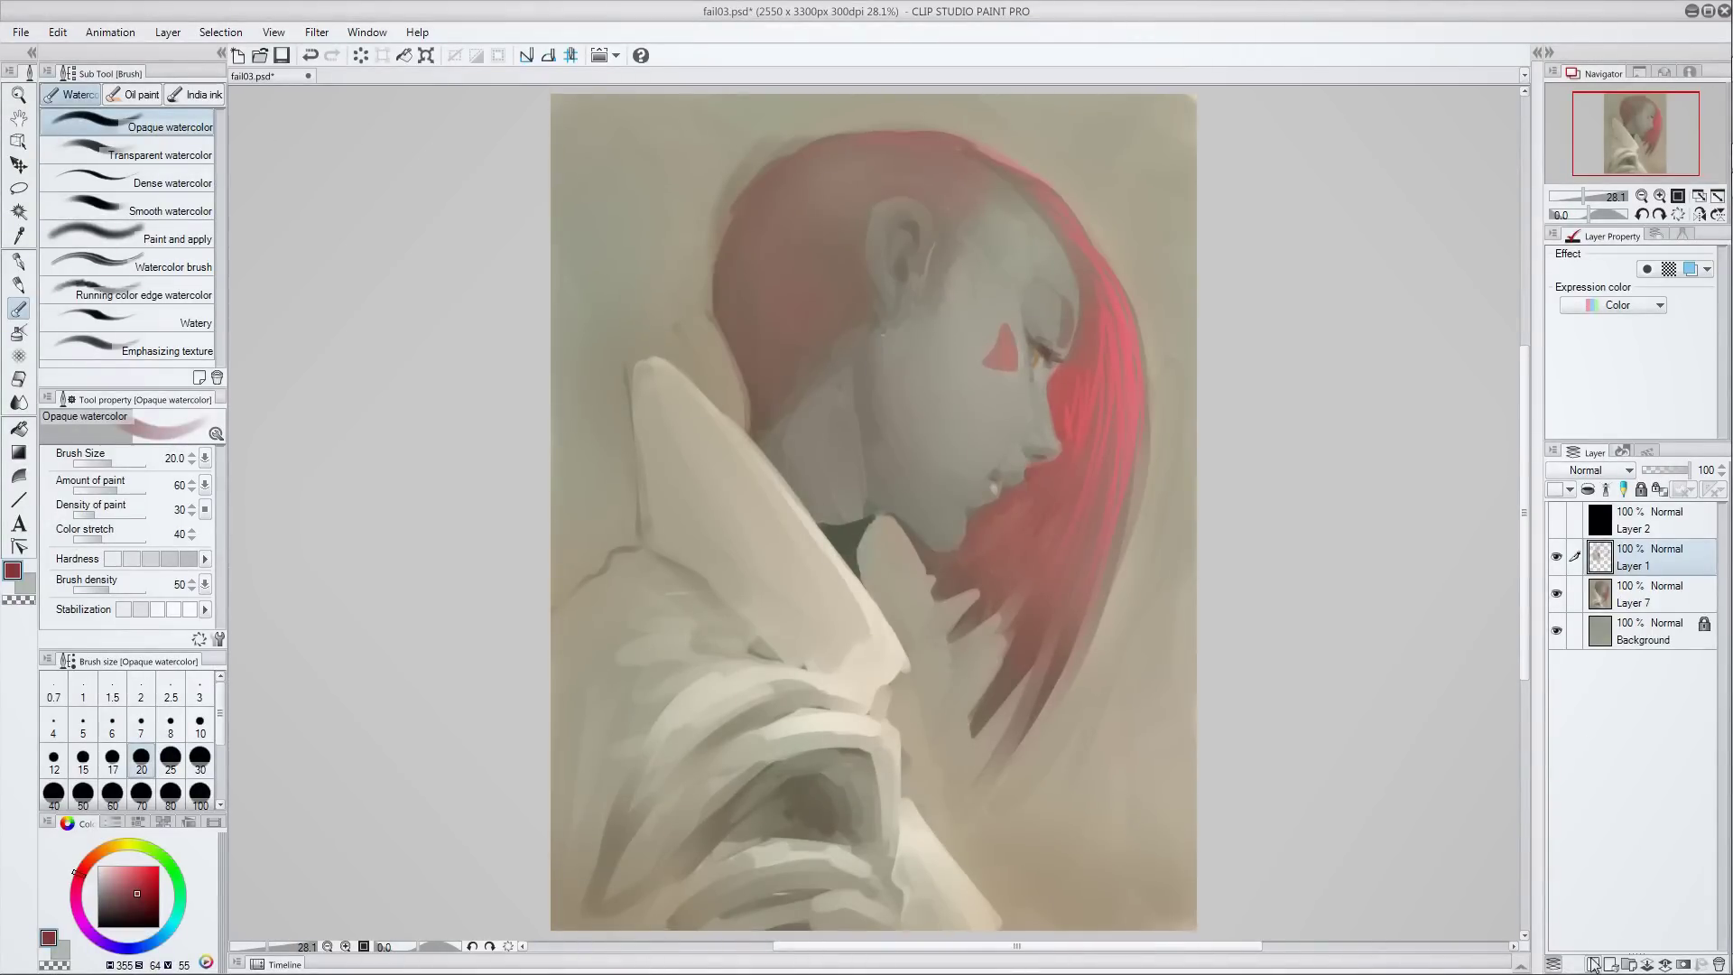
left_click(1593, 963)
left_click(125, 871)
left_click(88, 872)
left_click(83, 859)
left_click(118, 885)
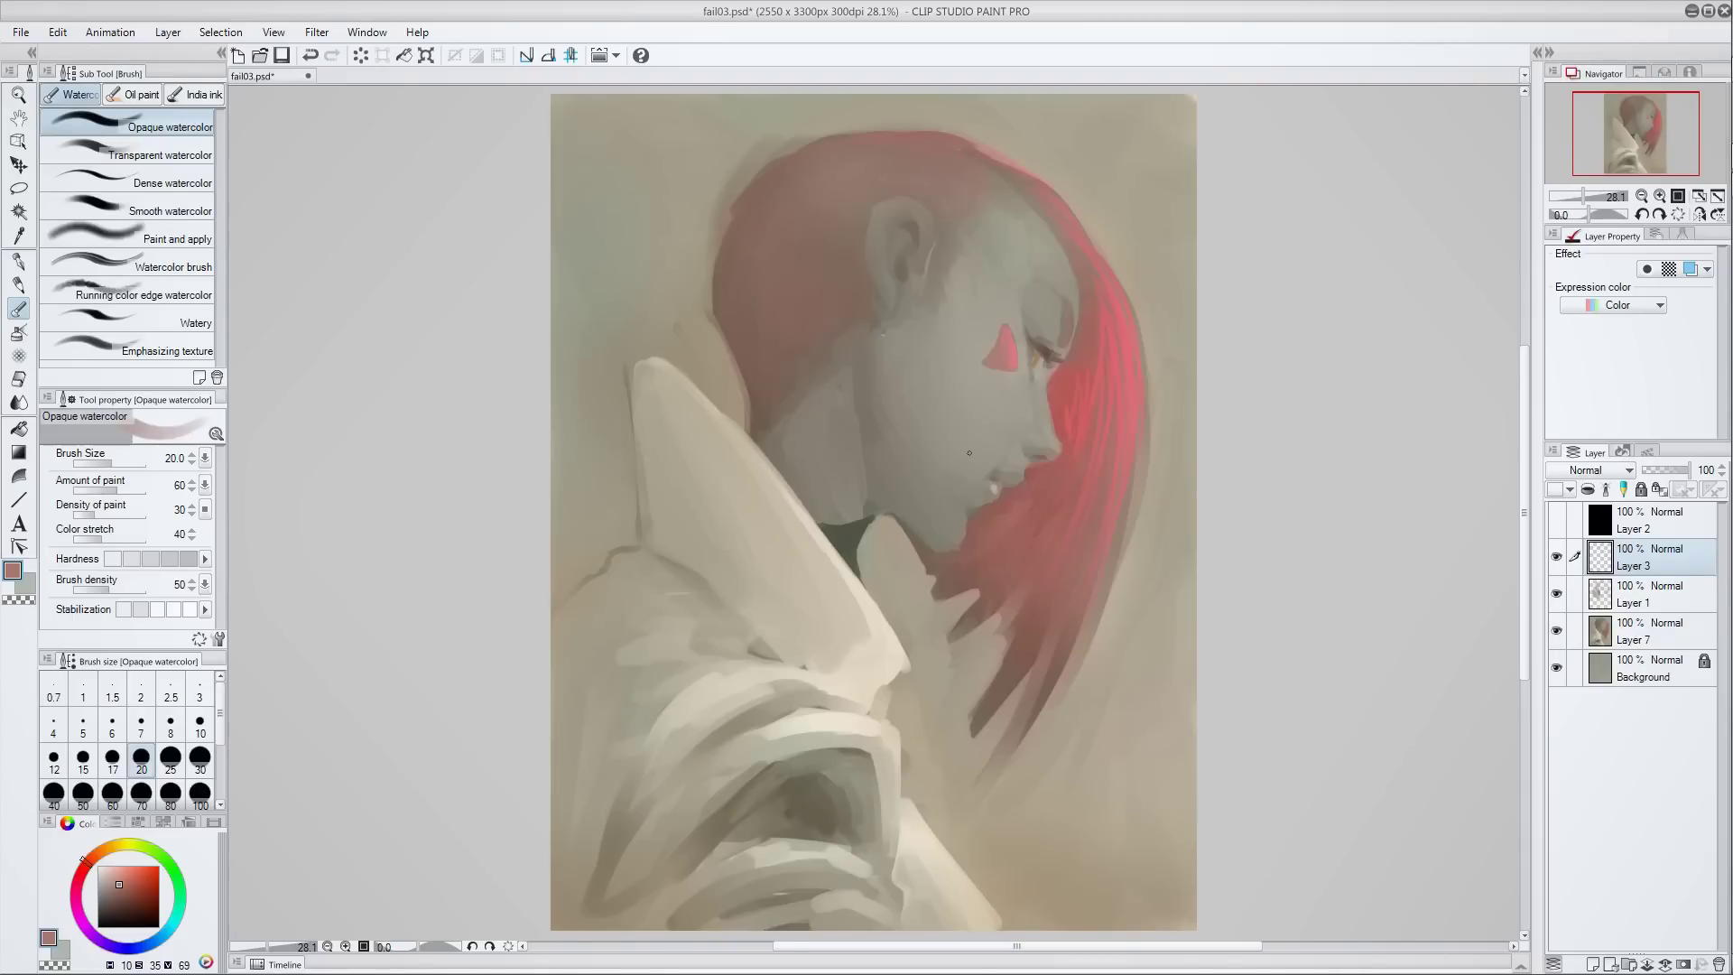
left_click(1098, 349, "alt")
left_click(1068, 329, "alt")
left_click(1067, 323, "alt")
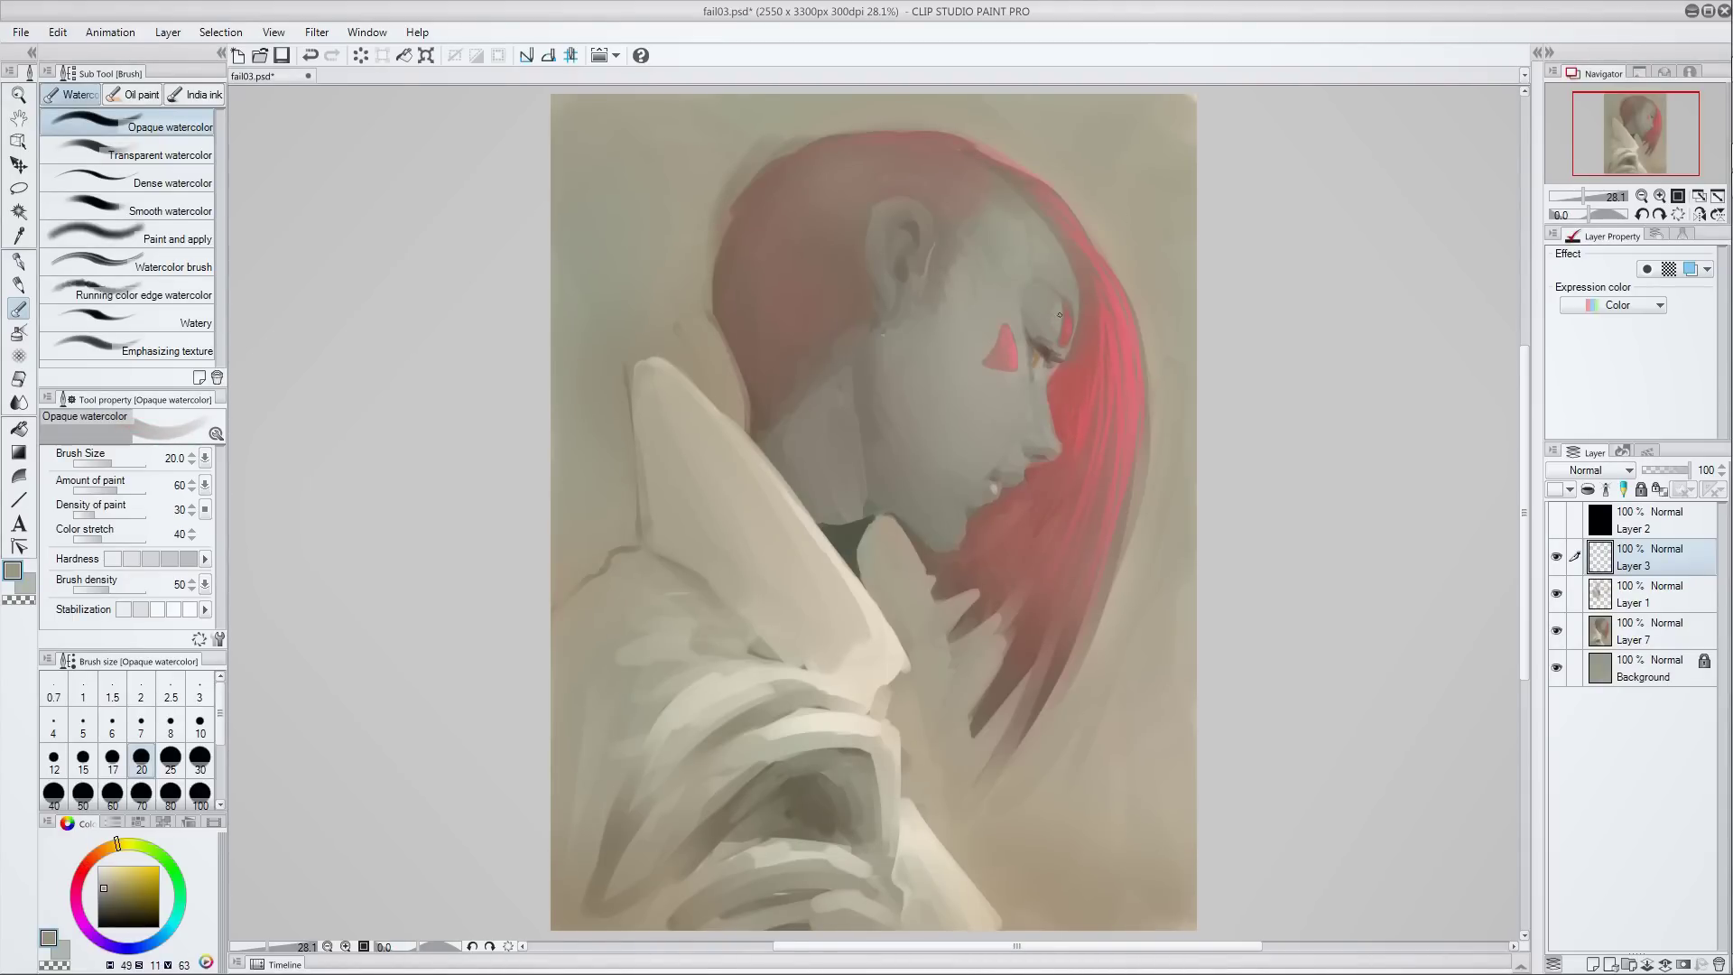
left_click(1043, 322, "alt")
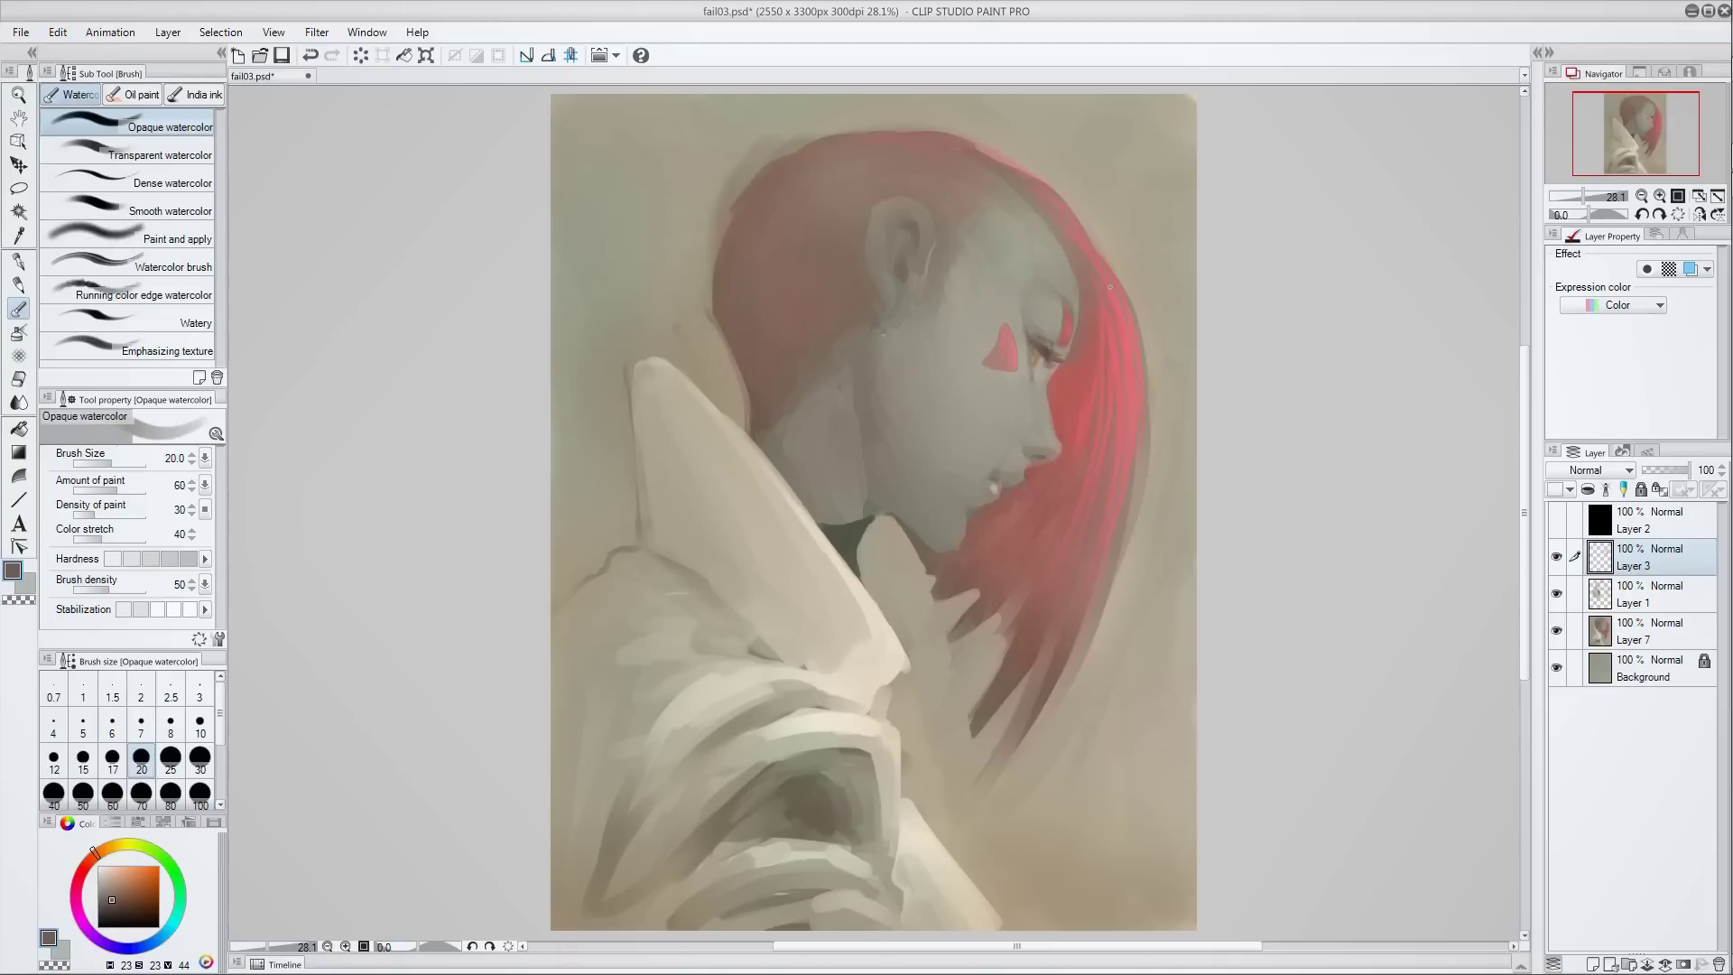
- Refine the nostril and the line of the lips with colours sampled from the face and hair
left_click(1033, 446, "alt")
left_click(992, 490, "alt")
left_click(1030, 511, "alt")
- Soften the shading inside the ear with sampled greys and an enlarged brush
left_click(921, 219, "alt")
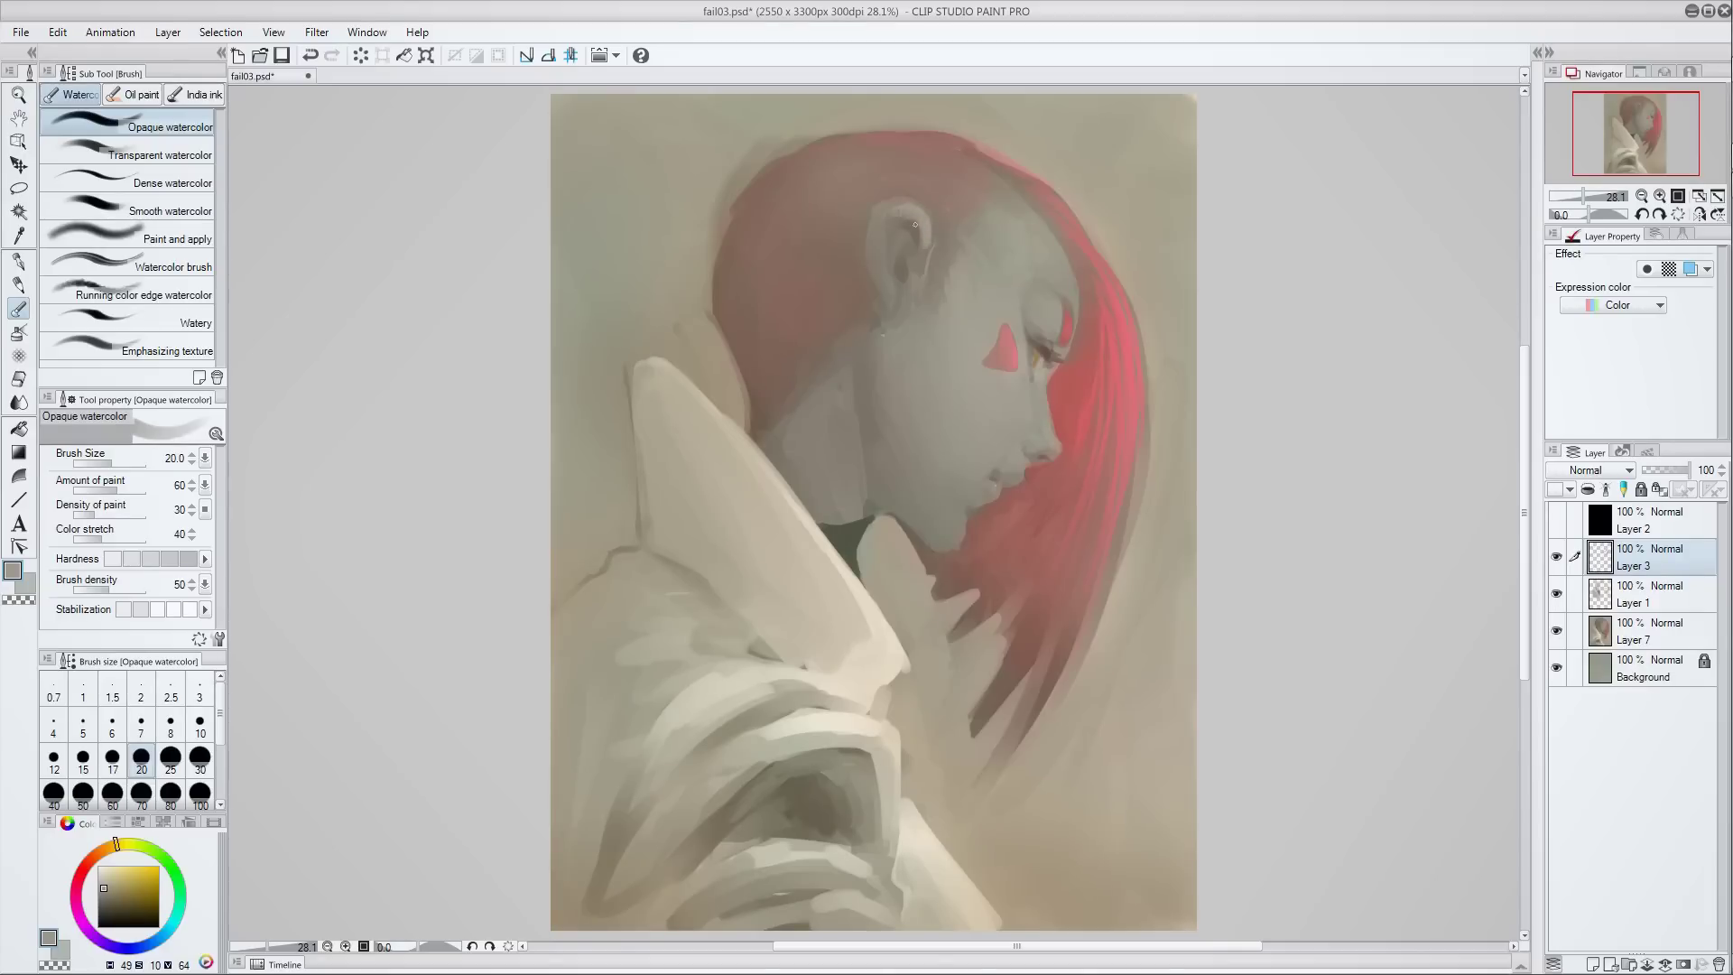
key("bracketright")
key("bracketright")
key("bracketright")
key("bracketright")
key("bracketright")
key("bracketright")
left_click(903, 233, "alt")
left_click_drag(905, 236, 910, 308)
- Reshape the ear's outline and inner folds at brush size 25 with tones sampled around it
key("bracketleft")
key("bracketleft")
key("bracketleft")
key("bracketleft")
key("bracketleft")
left_click(884, 290, "alt")
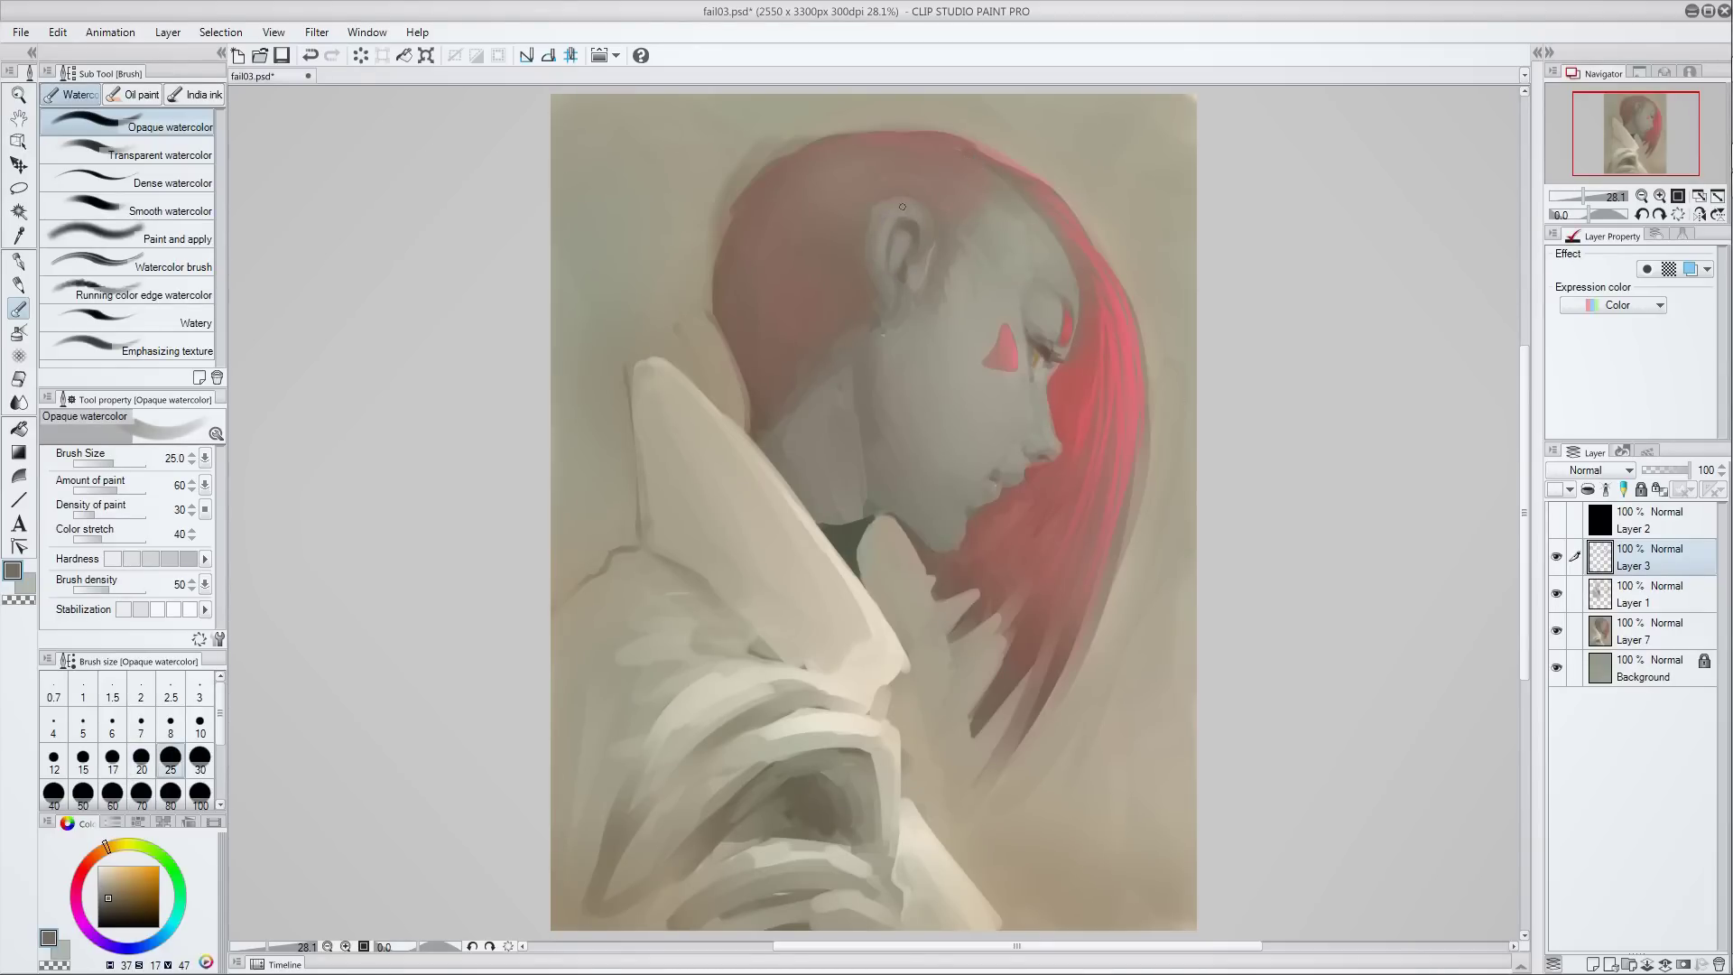
left_click(868, 244, "alt")
left_click(925, 242, "alt")
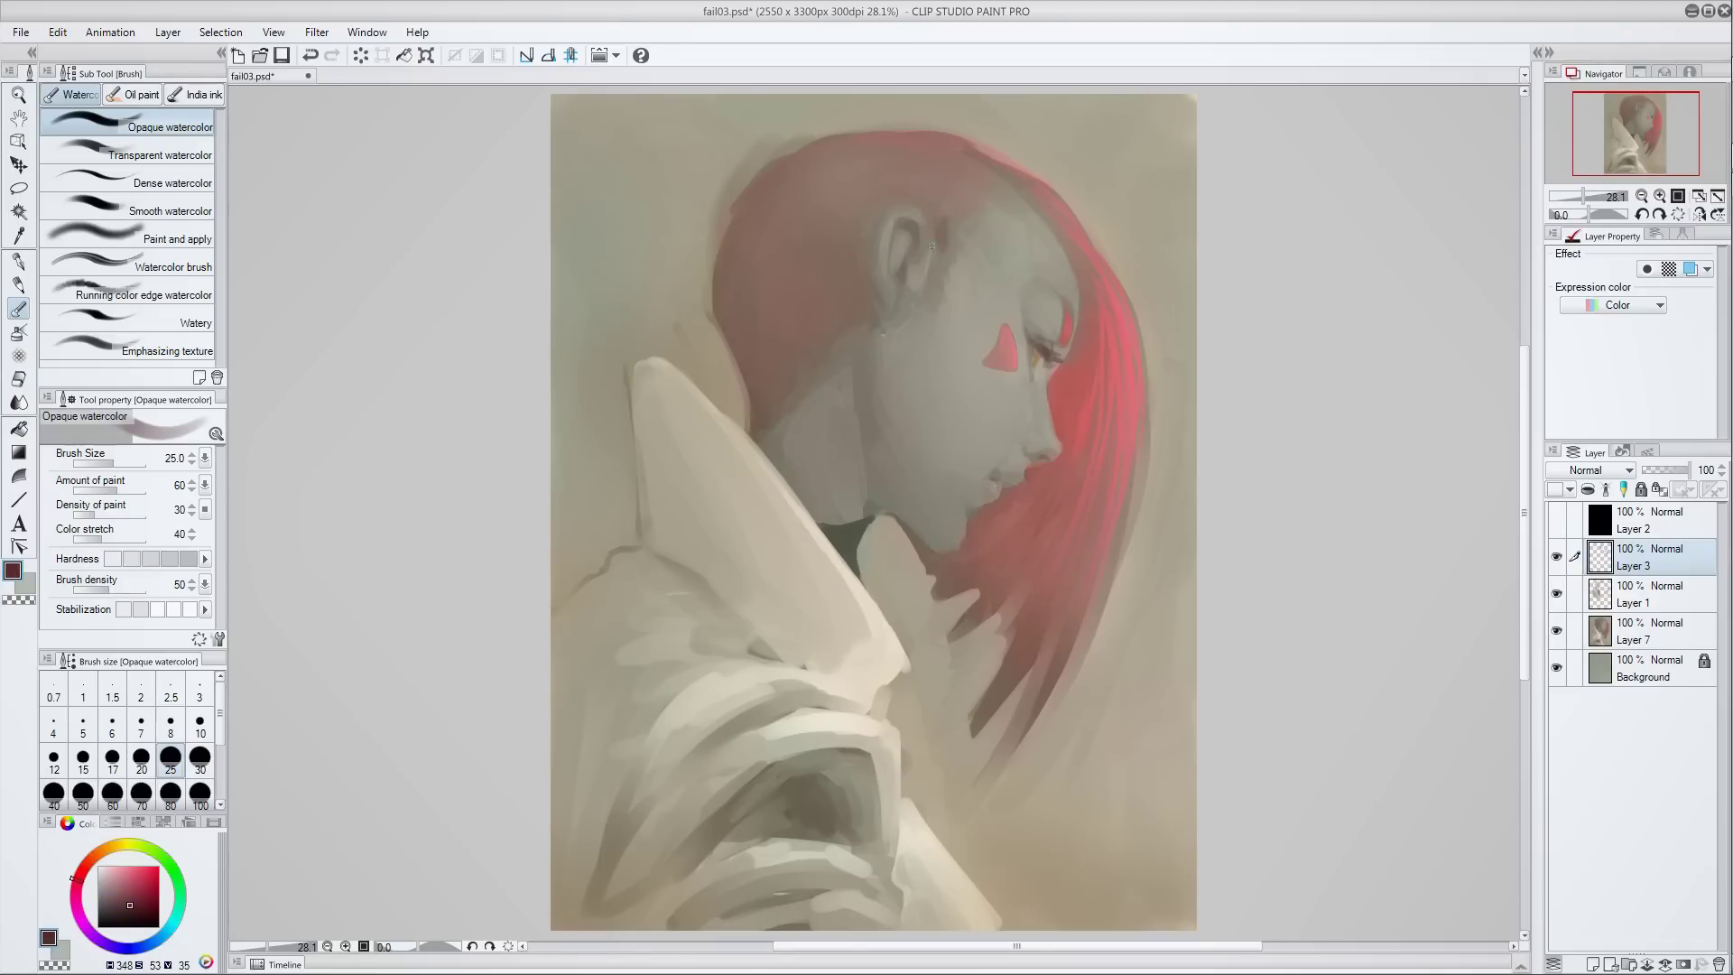
- Paint the reddish hairline above the ear and blend it into the scalp at brush size 100
left_click_drag(932, 218, 931, 169)
key("bracketright")
key("bracketright")
key("bracketright")
key("bracketright")
key("bracketright")
key("bracketright")
key("bracketright")
left_click(970, 185, "alt")
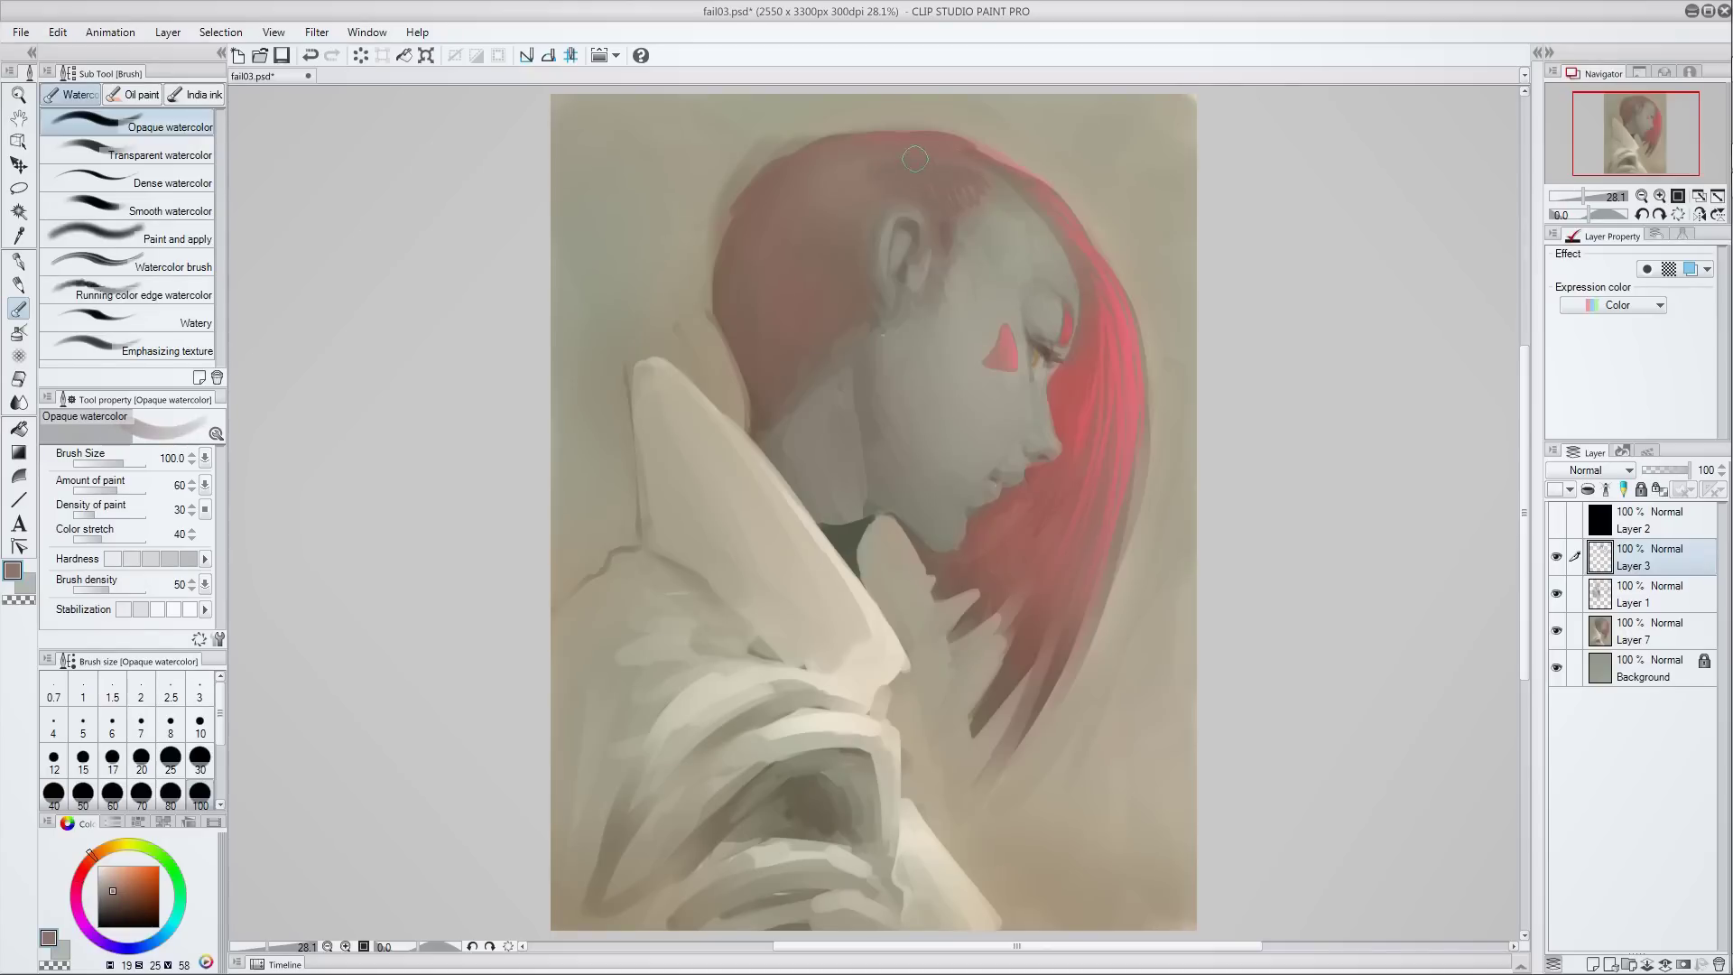
- Repaint the front hair along the forehead with deep reds and pinks at brush size 50
left_click(1047, 176, "alt")
key("bracketleft")
key("bracketleft")
key("bracketleft")
key("bracketleft")
mouse_move(997, 167)
left_mouse_down()
mouse_move(1056, 211)
mouse_move(1076, 192)
mouse_move(1044, 186)
mouse_move(1065, 223)
mouse_move(1009, 178)
mouse_move(1075, 237)
mouse_move(1064, 214)
mouse_move(1086, 310)
mouse_move(1107, 282)
mouse_move(1086, 361)
mouse_move(1080, 344)
mouse_move(1101, 312)
mouse_move(1113, 350)
mouse_move(1082, 355)
mouse_move(1124, 350)
mouse_move(1094, 270)
mouse_move(1134, 368)
mouse_move(1079, 418)
mouse_move(1124, 365)
mouse_move(1126, 382)
mouse_move(1078, 349)
left_mouse_up()
left_click(1112, 308, "alt")
left_click(1127, 397, "alt")
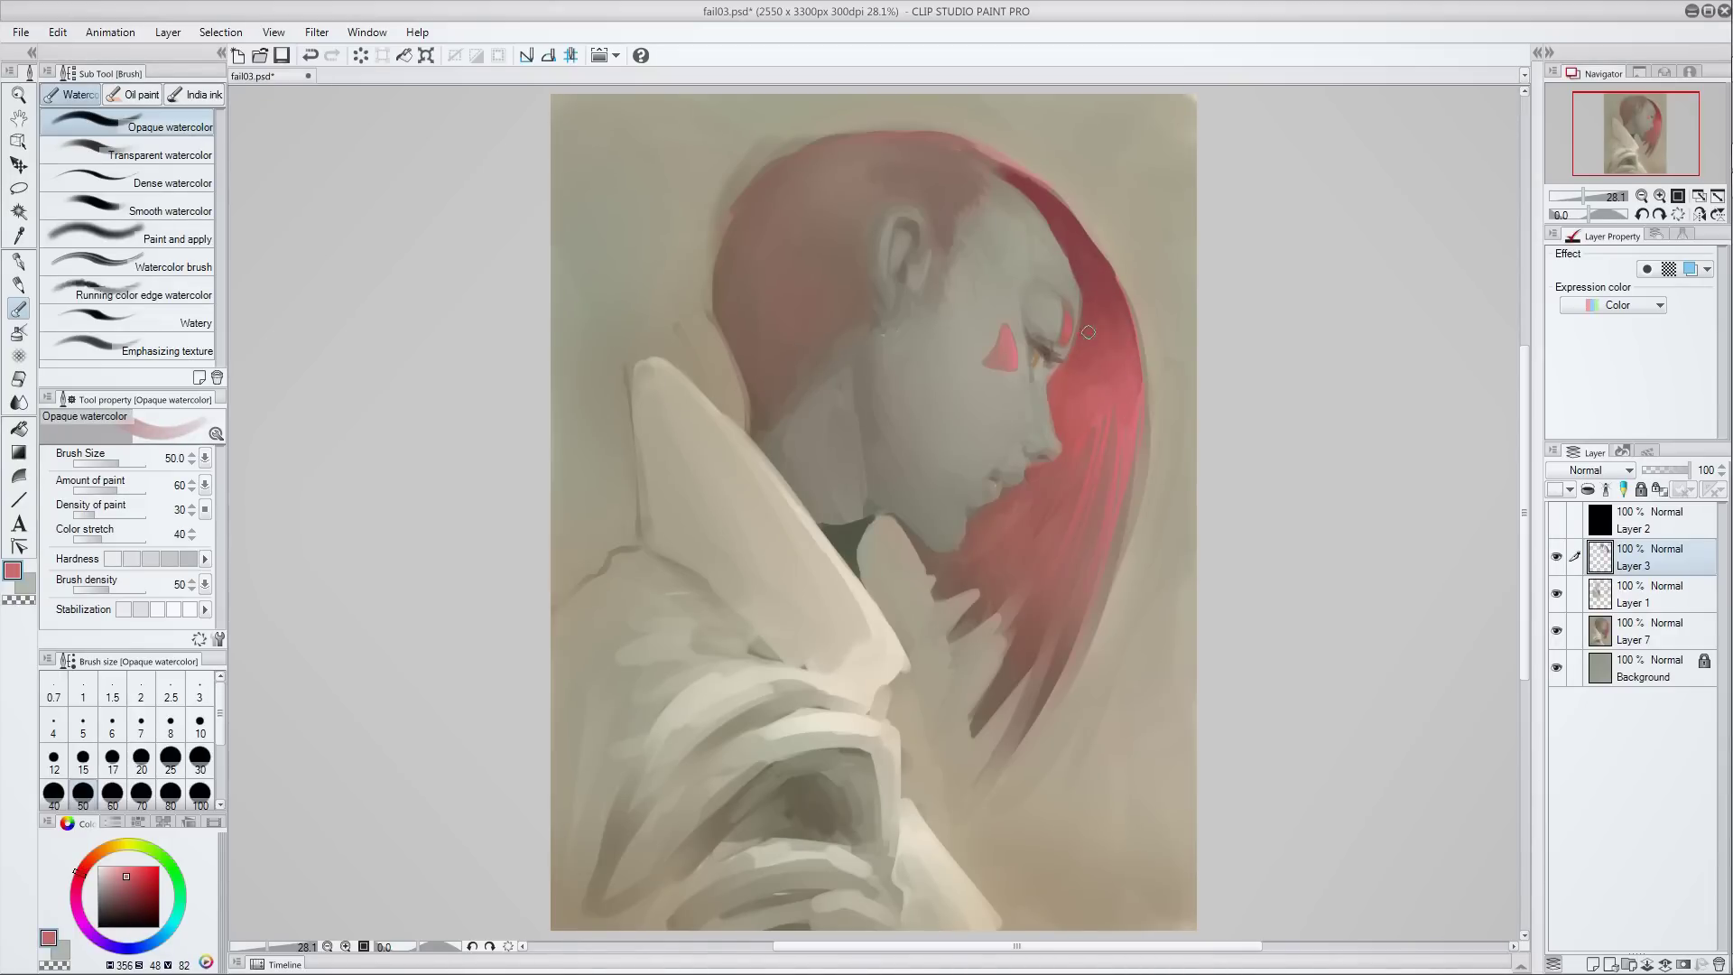
- Refine the earlobe and the upper jaw behind it at brush size 25 with sampled greys
key("bracketleft")
key("bracketleft")
key("bracketleft")
left_click(912, 246, "alt")
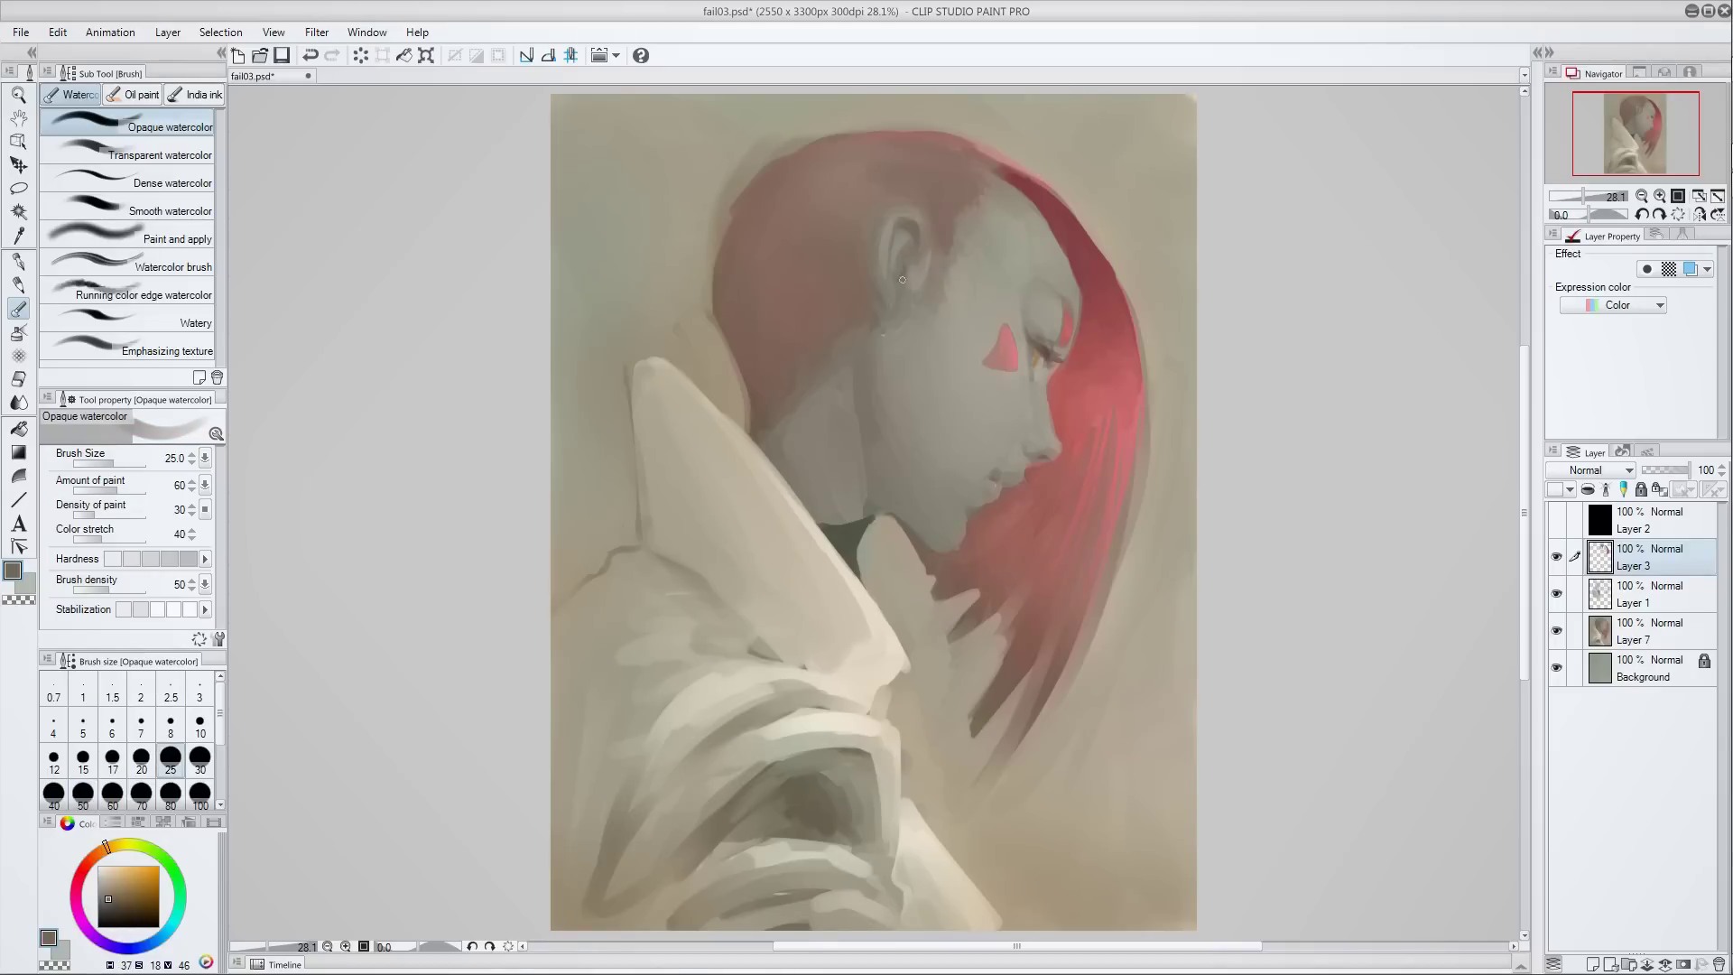
left_click(888, 283, "alt")
left_click(880, 307, "alt")
left_click(874, 299, "alt")
left_click(872, 322, "alt")
left_click(859, 321, "alt")
- Blend the neck and the nape hairline at brush size 50 with sampled grey and dark red
key("bracketright")
key("bracketright")
key("bracketright")
left_click(820, 429, "alt")
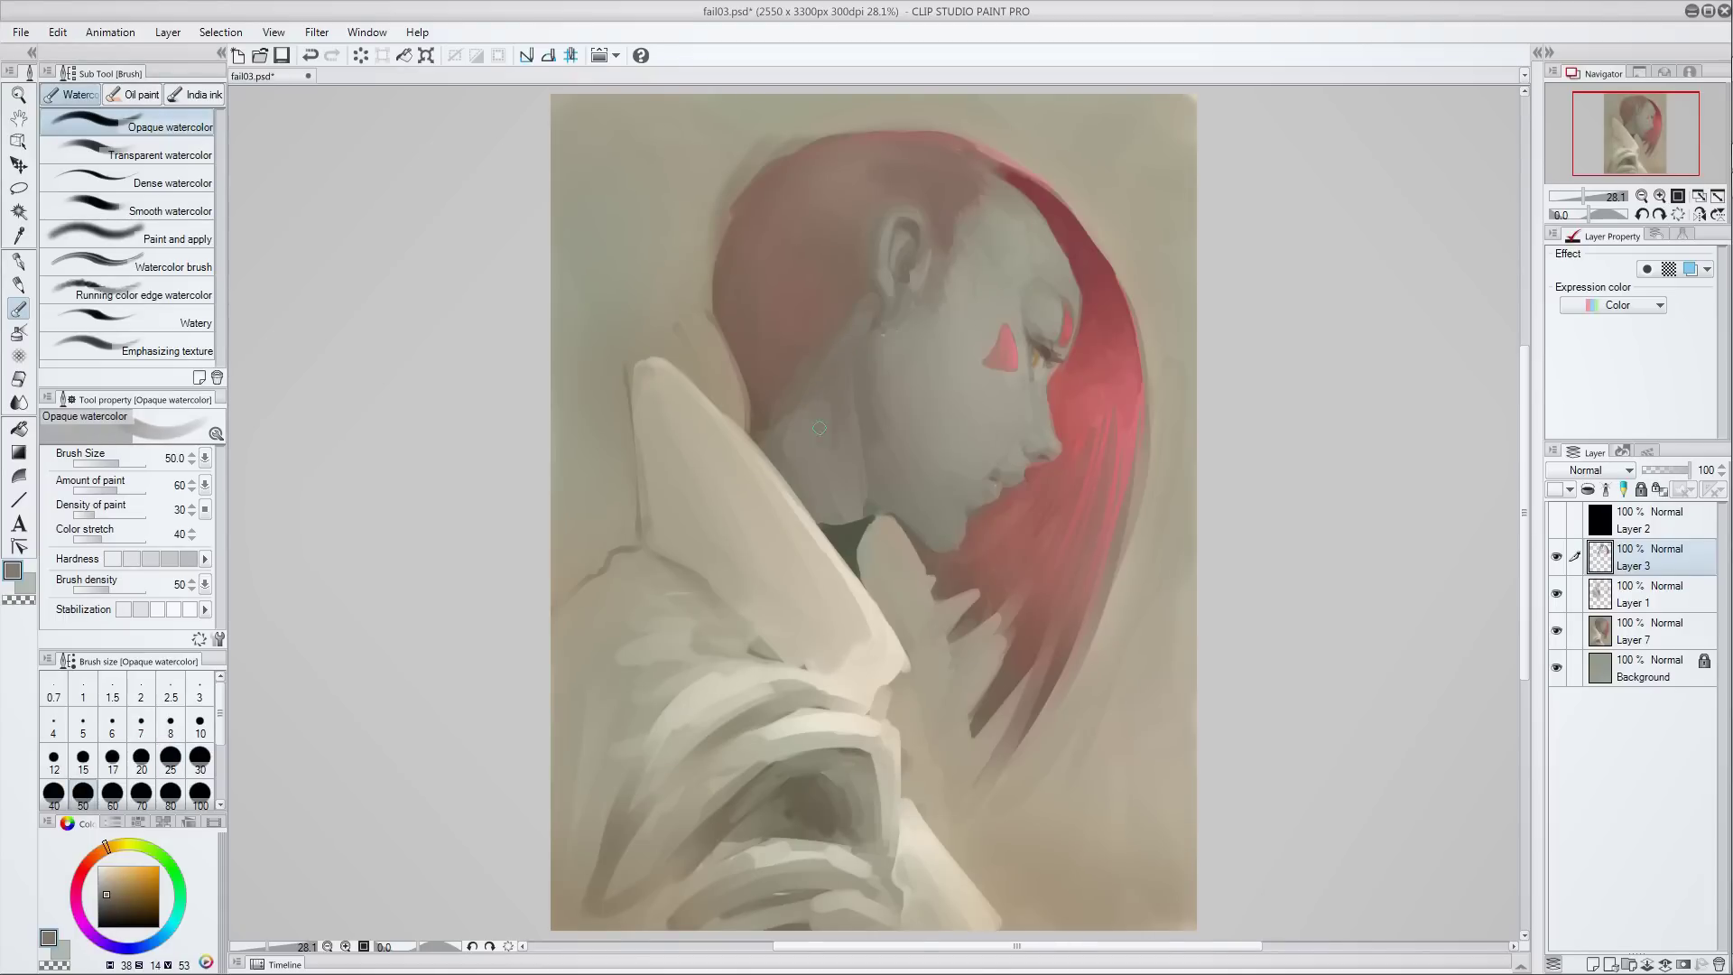
left_click(1024, 181, "alt")
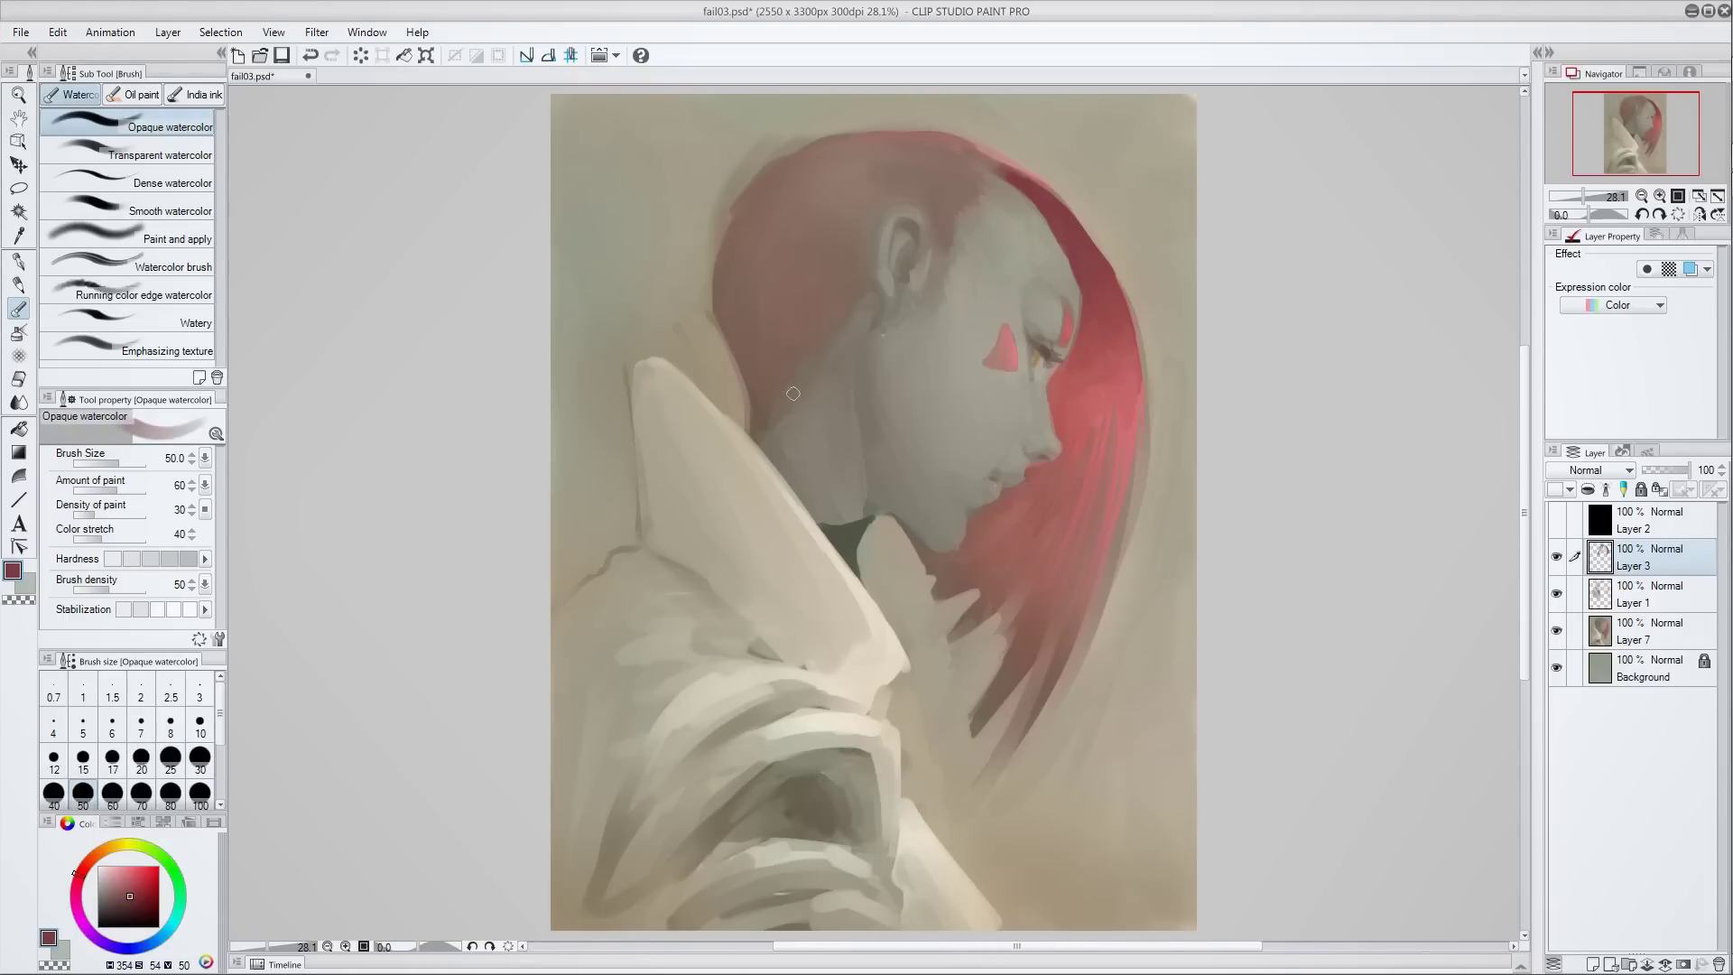
- Widen the dark collar band at the base of the neck and blend the neck above it
left_click(844, 539, "alt")
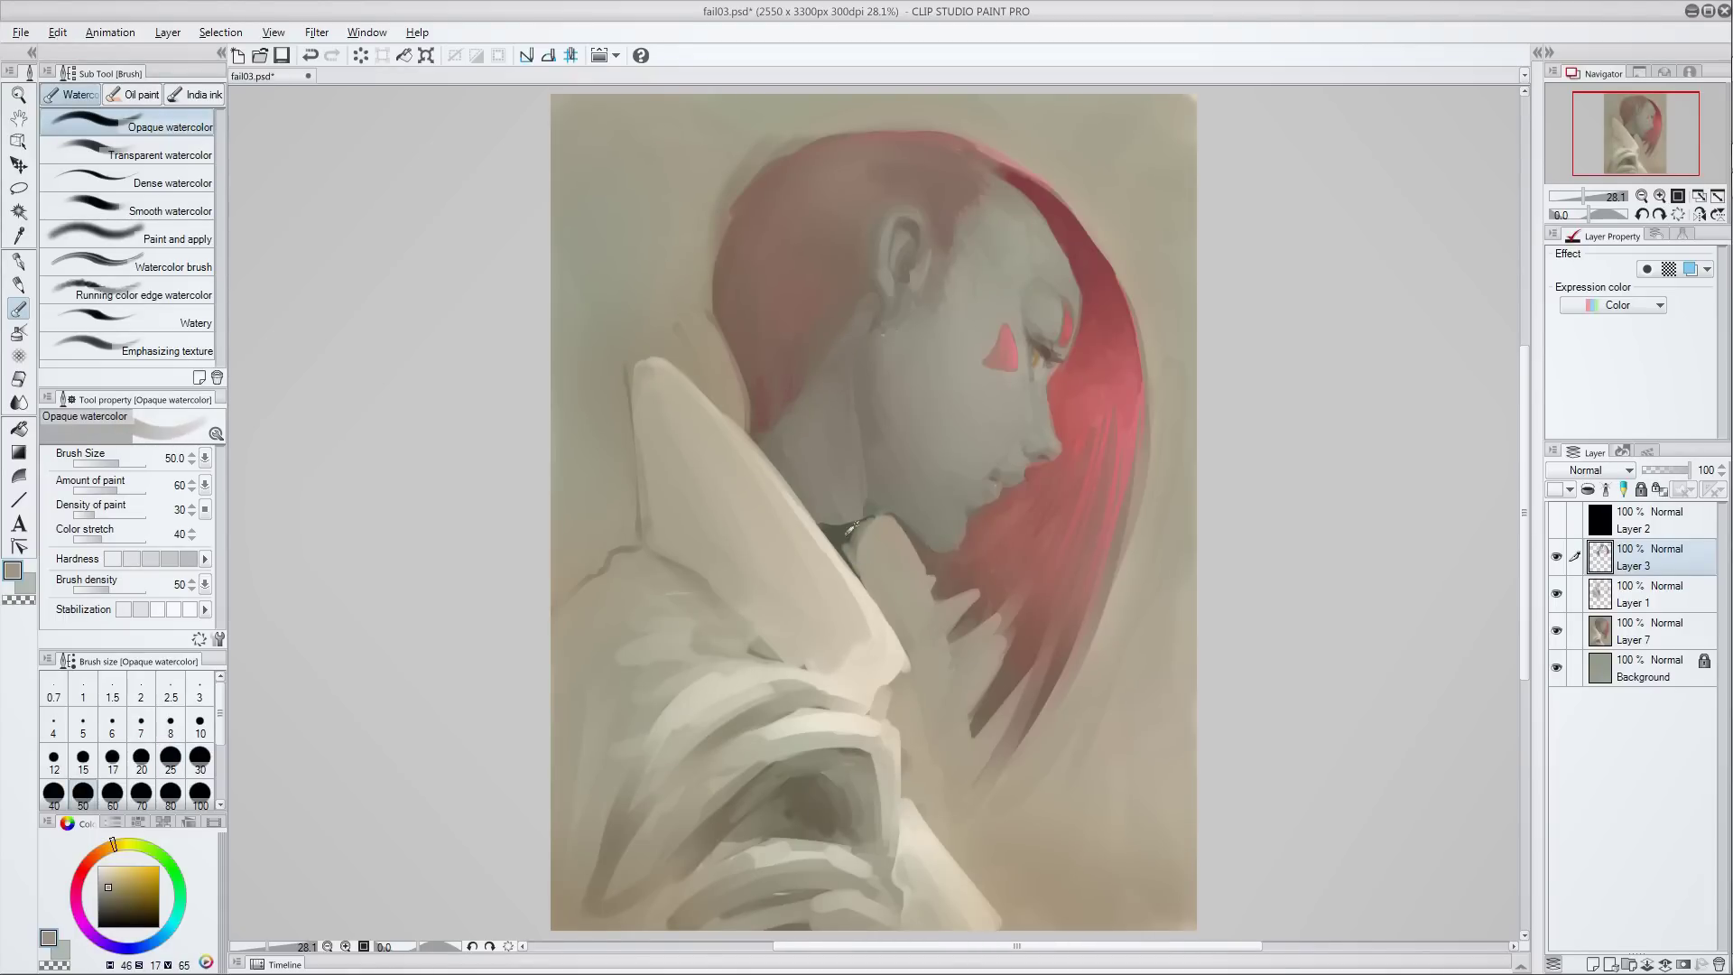
left_click(882, 524, "alt")
mouse_move(871, 531)
left_mouse_down()
mouse_move(889, 500)
mouse_move(863, 551)
mouse_move(862, 517)
mouse_move(829, 525)
mouse_move(875, 522)
mouse_move(938, 363)
mouse_move(864, 470)
left_mouse_up()
left_click(862, 516, "alt")
left_click(940, 363, "alt")
left_click(842, 476, "alt")
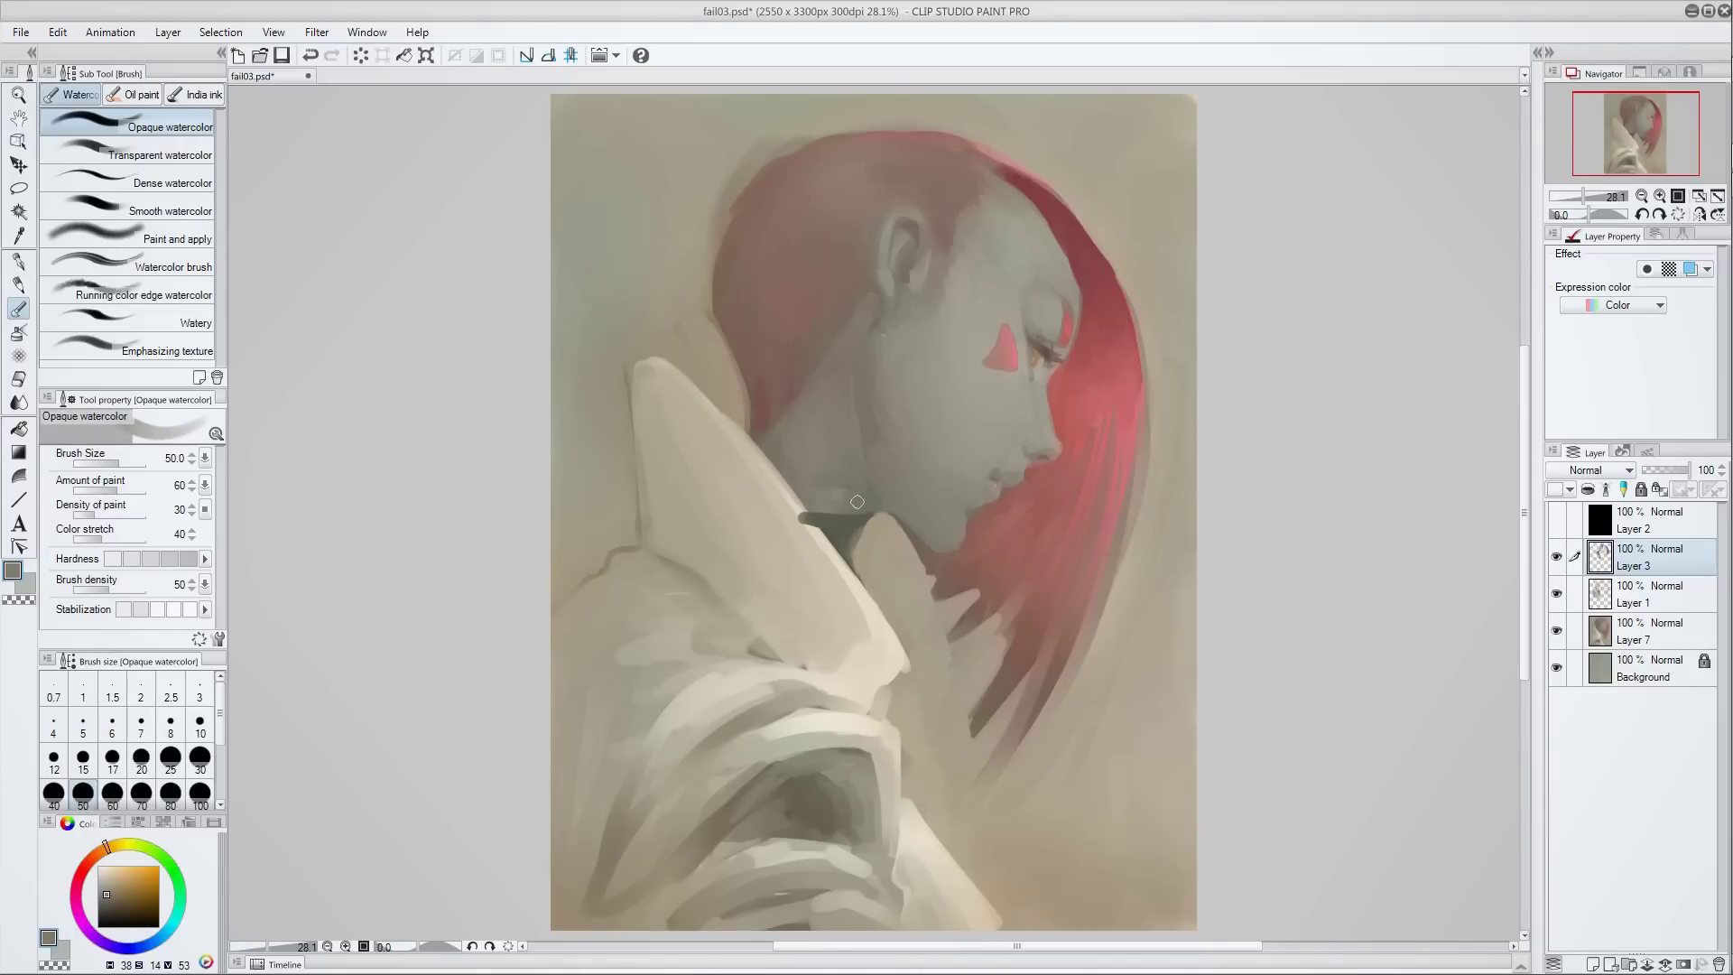
- Shade the collar's inner edge and paint an orange-red trim along it at brush size 30
left_click(794, 479, "alt")
mouse_move(799, 492)
left_mouse_down()
mouse_move(789, 539)
mouse_move(767, 543)
left_mouse_up()
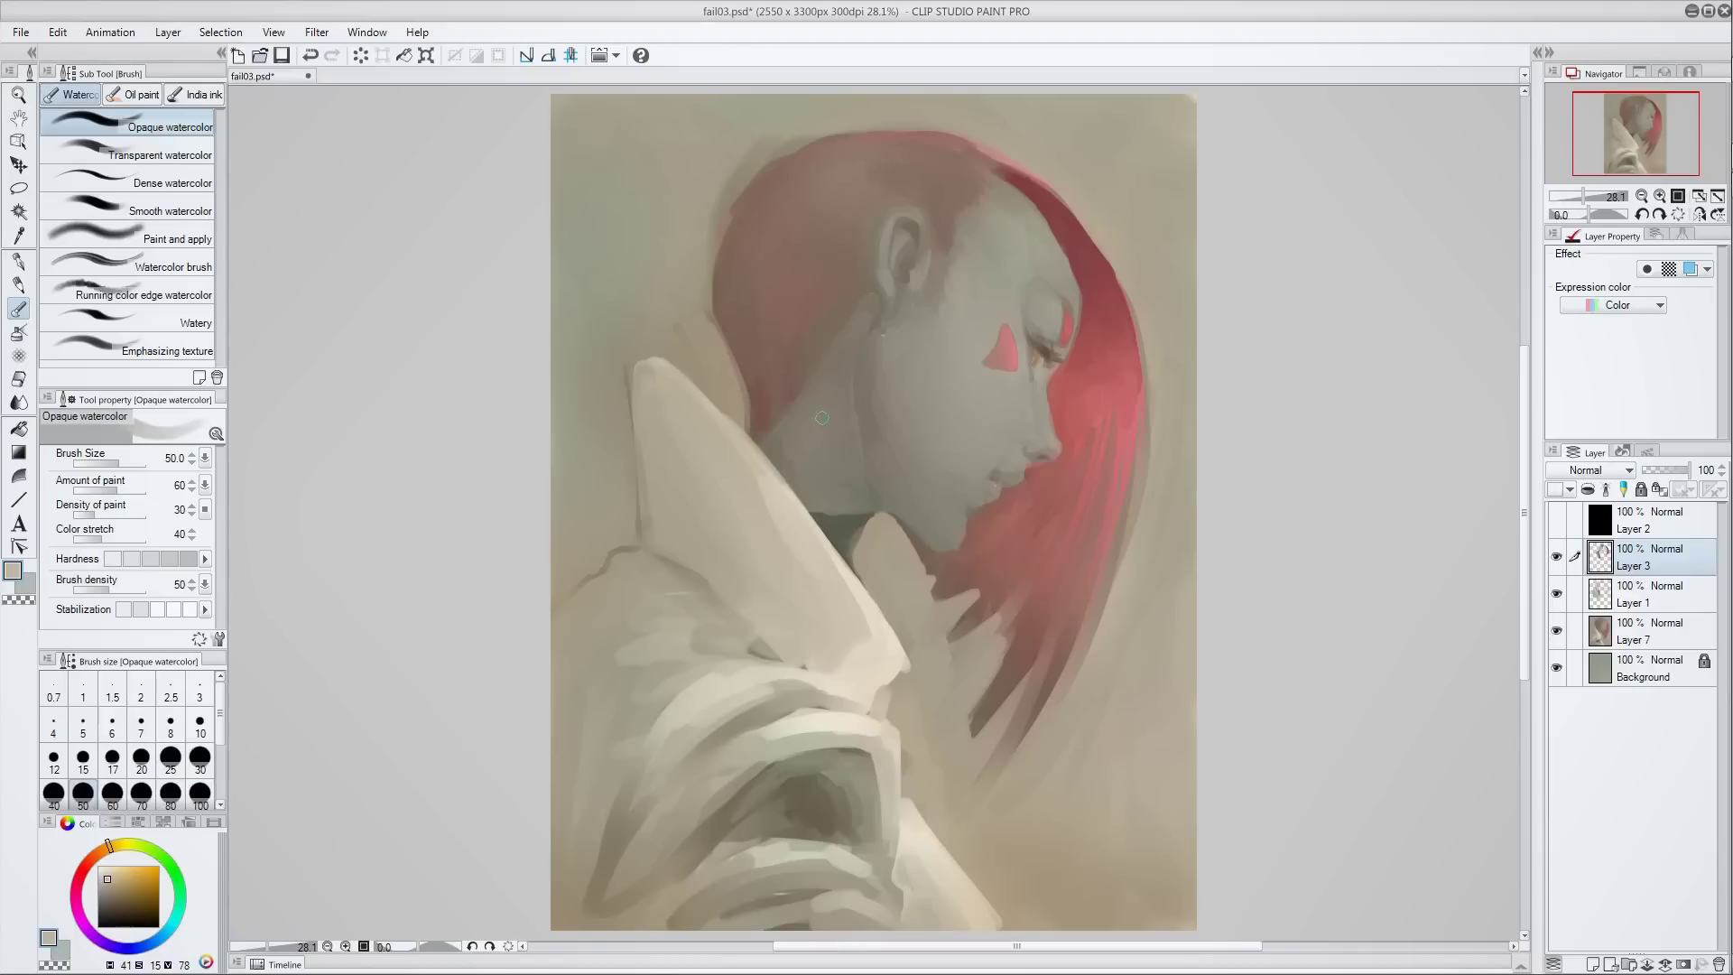
left_click(88, 854)
left_click(132, 890)
left_click(199, 759)
mouse_move(636, 348)
left_mouse_down()
mouse_move(683, 380)
mouse_move(800, 502)
mouse_move(891, 663)
mouse_move(903, 654)
mouse_move(868, 613)
left_mouse_up()
left_click(901, 657, "alt")
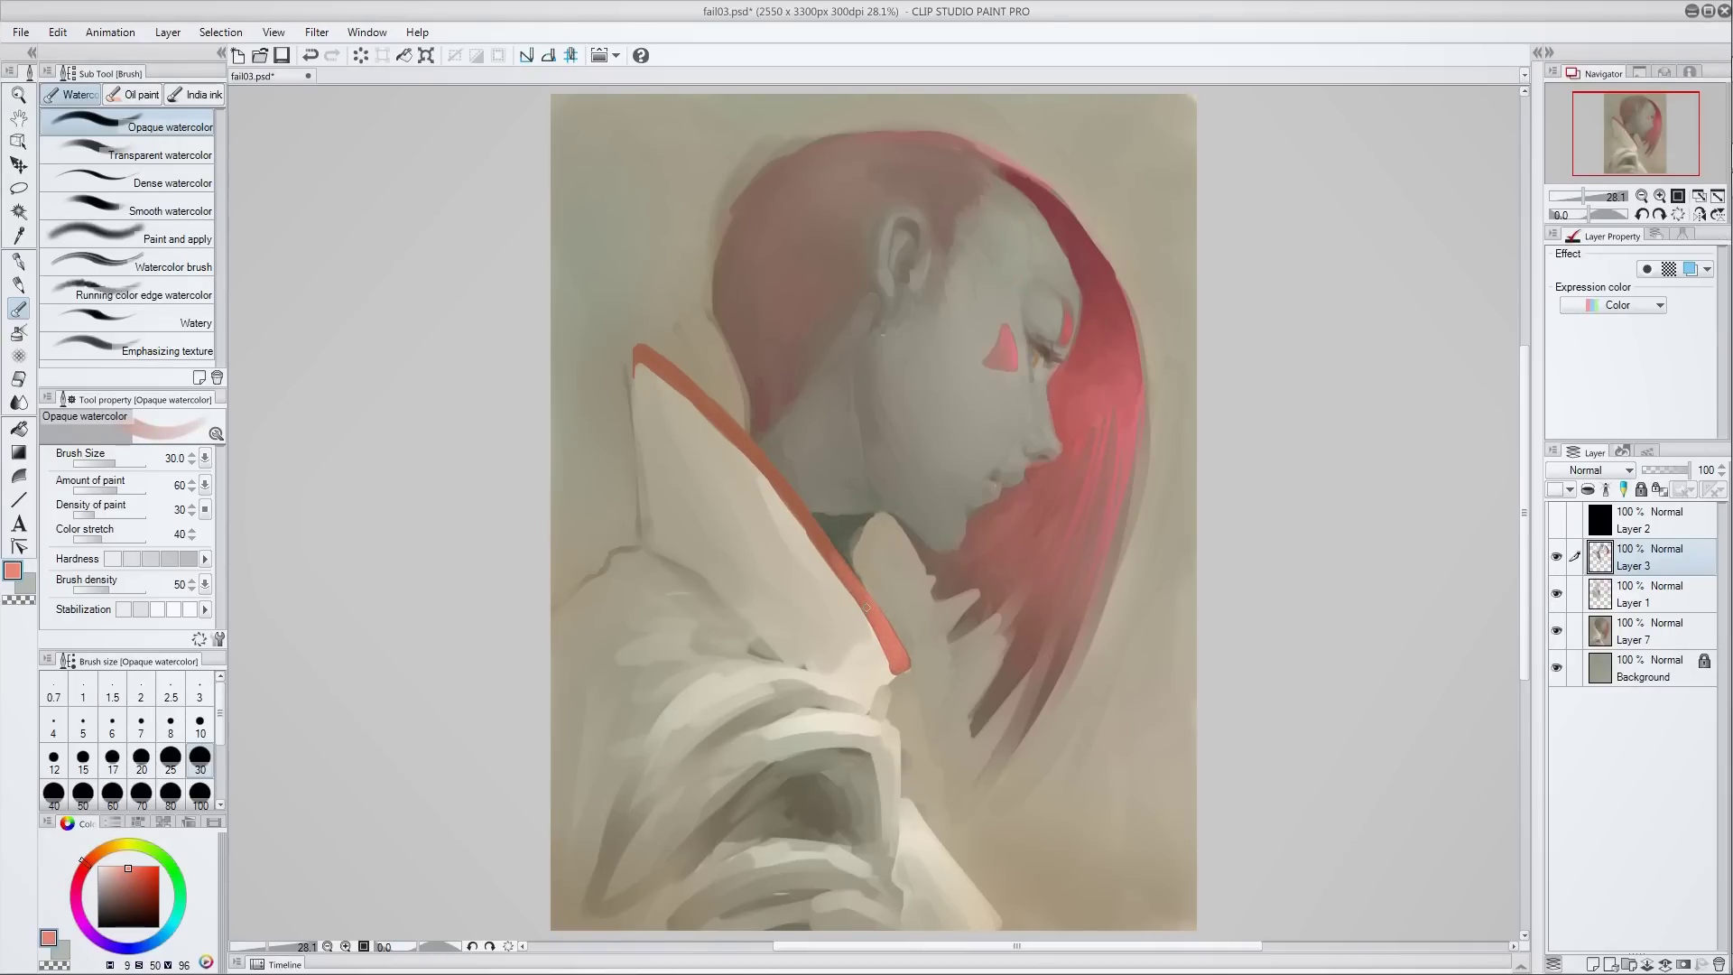
- Outline the collar base and the front edge of the coat with thin brown lines at brush size 12
key("bracketleft")
key("bracketleft")
key("bracketleft")
key("bracketleft")
key("bracketleft")
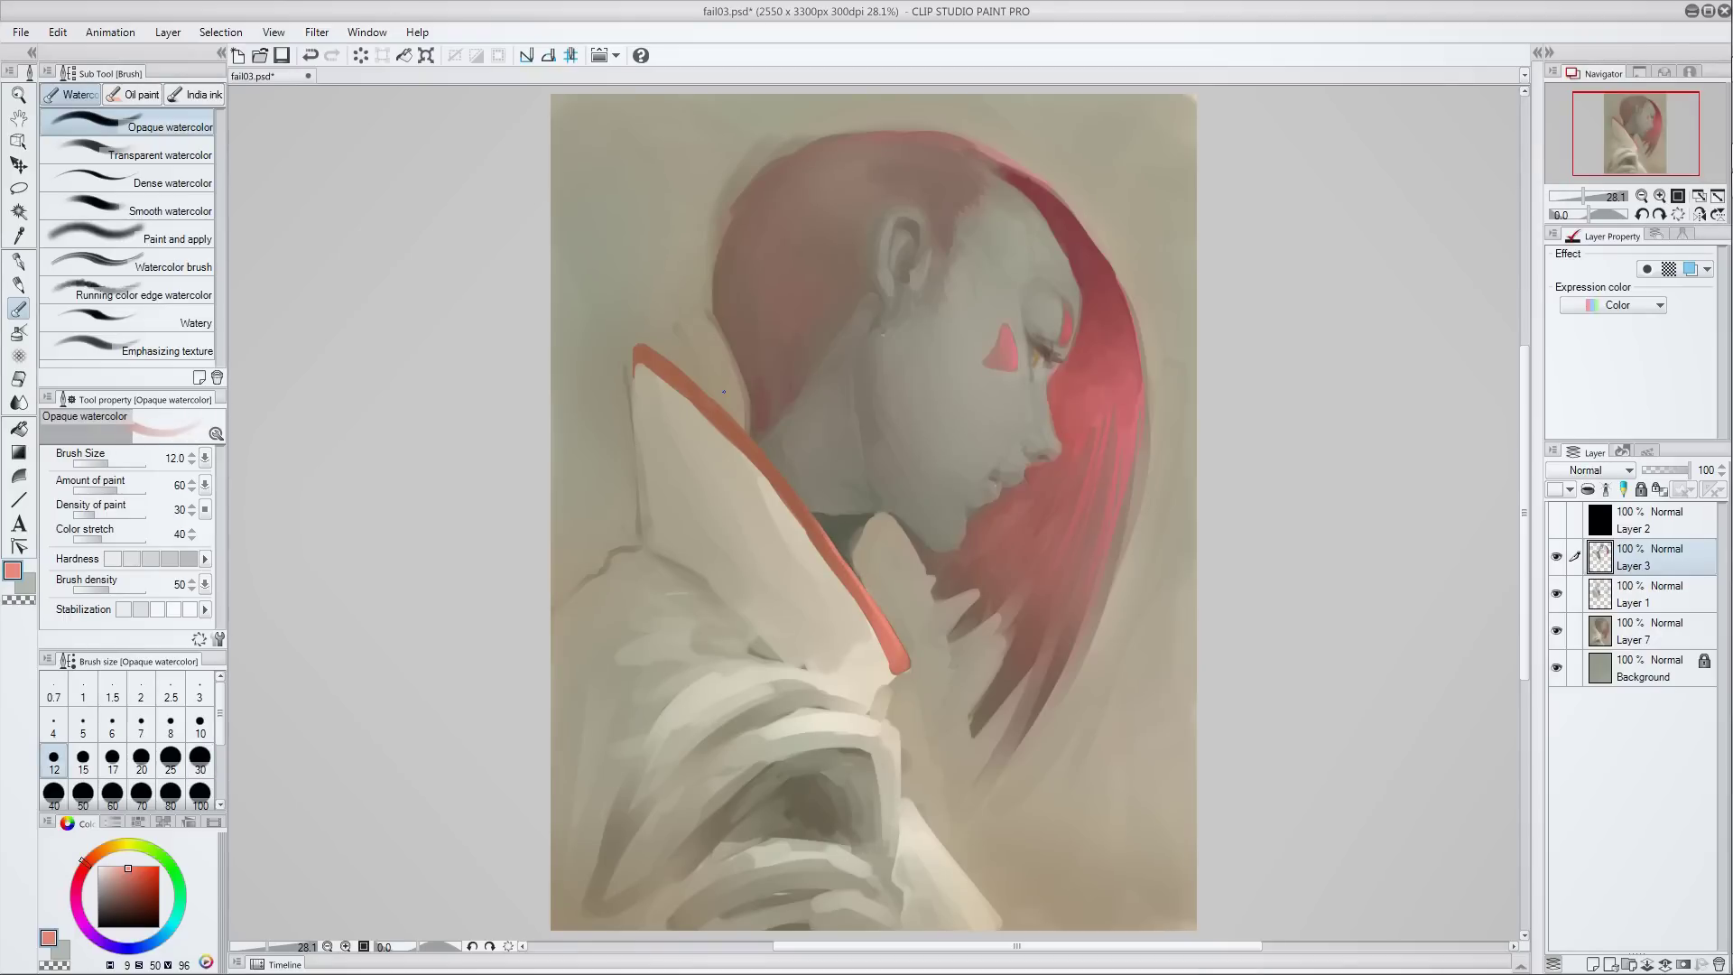
left_click(691, 553, "alt")
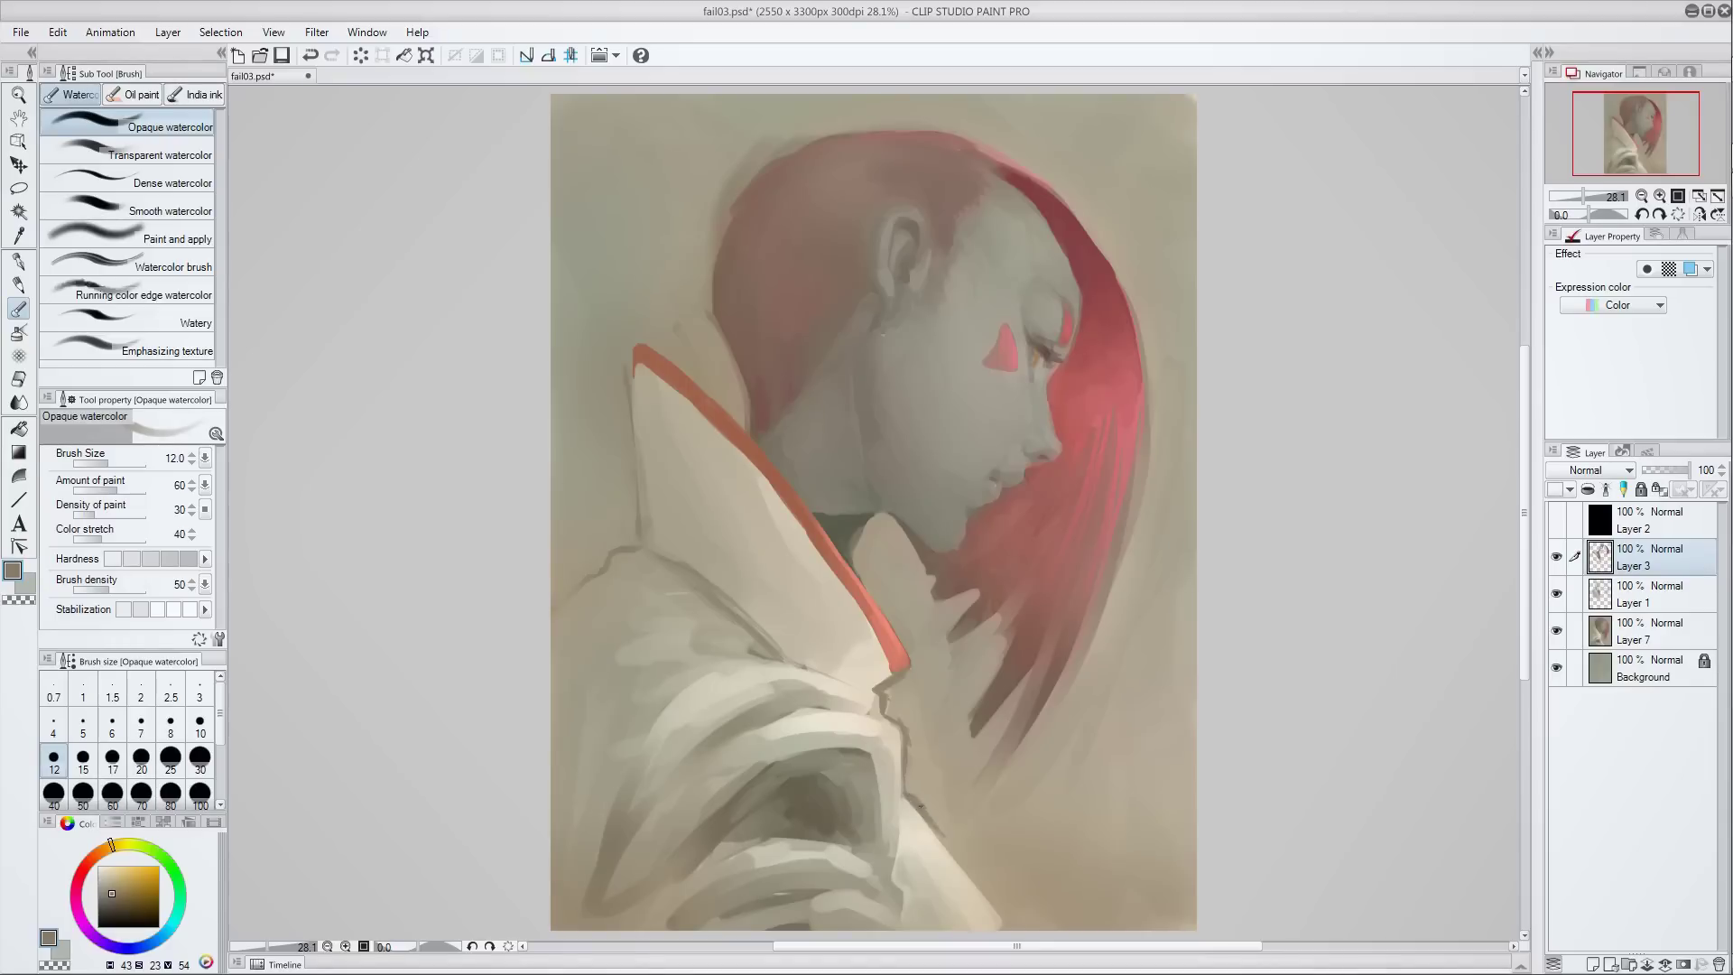
- Paint the background beside the coat front at brush size 70 and blend it along the coat's edge
key("bracketright")
key("bracketright")
key("bracketright")
key("bracketright")
key("bracketright")
key("bracketright")
key("bracketright")
key("bracketright")
key("bracketright")
mouse_move(947, 835)
left_mouse_down()
mouse_move(890, 690)
mouse_move(916, 686)
mouse_move(979, 853)
left_mouse_up()
key("j")
mouse_move(928, 679)
left_mouse_down()
mouse_move(976, 791)
mouse_move(941, 709)
mouse_move(932, 796)
left_mouse_up()
left_click(22, 311)
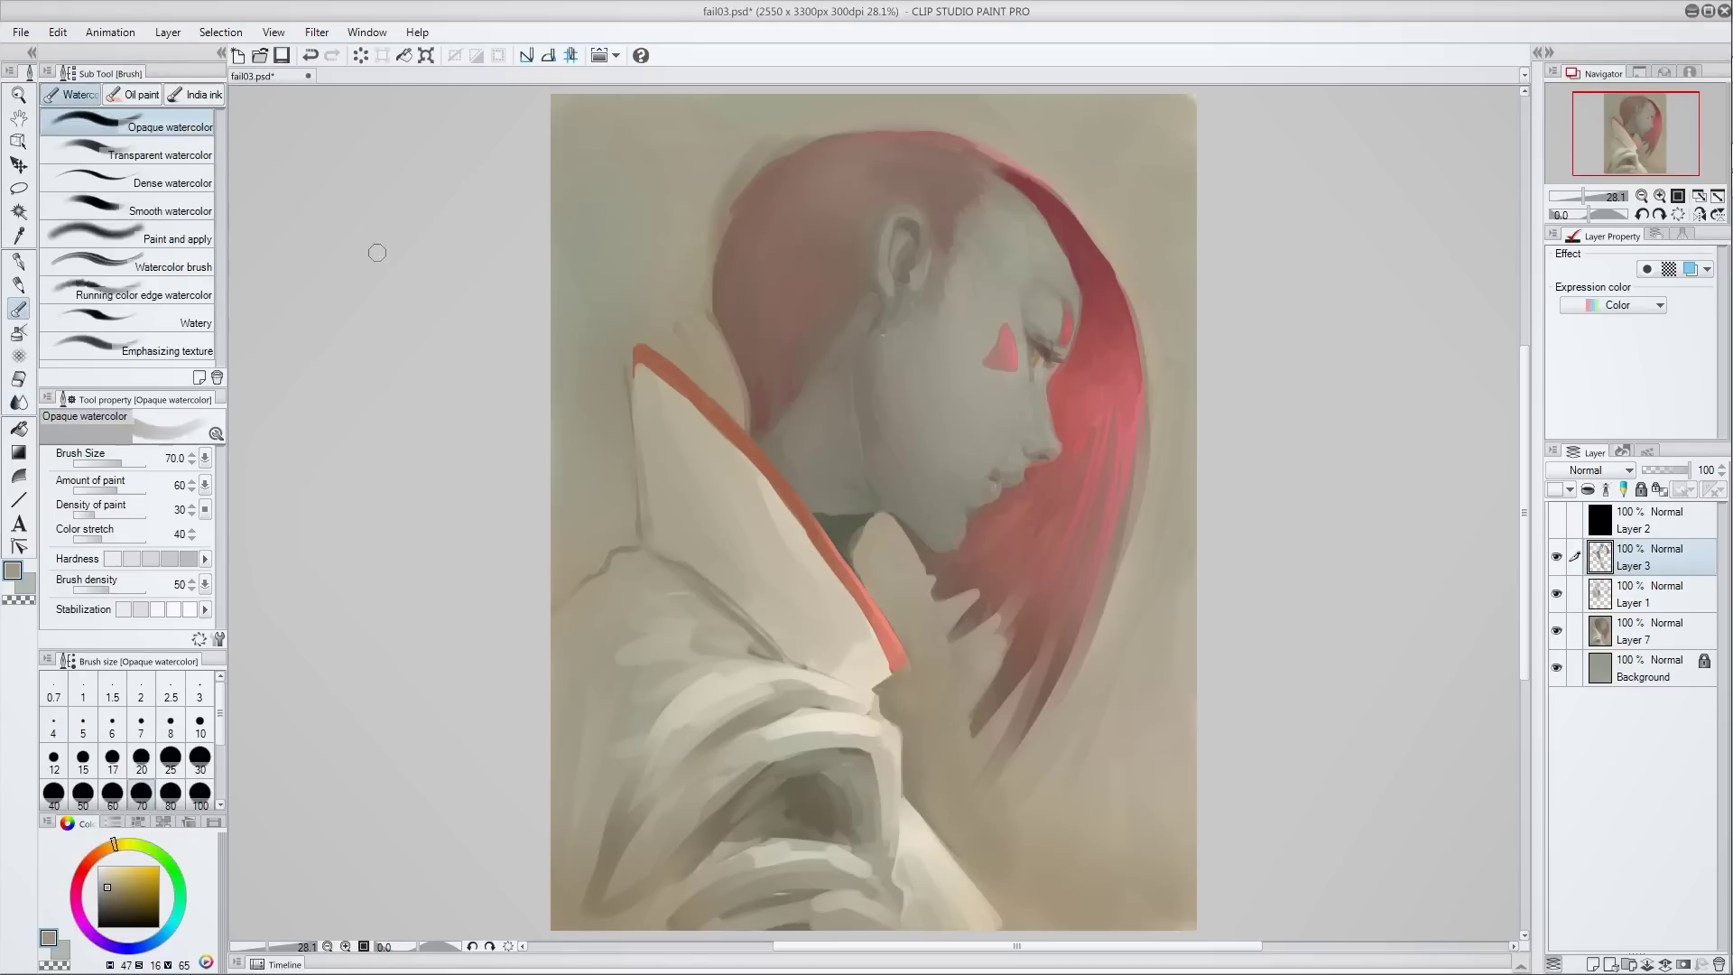
- Try darkening the background around the figure with grey-green tones at brush size 170
key("j")
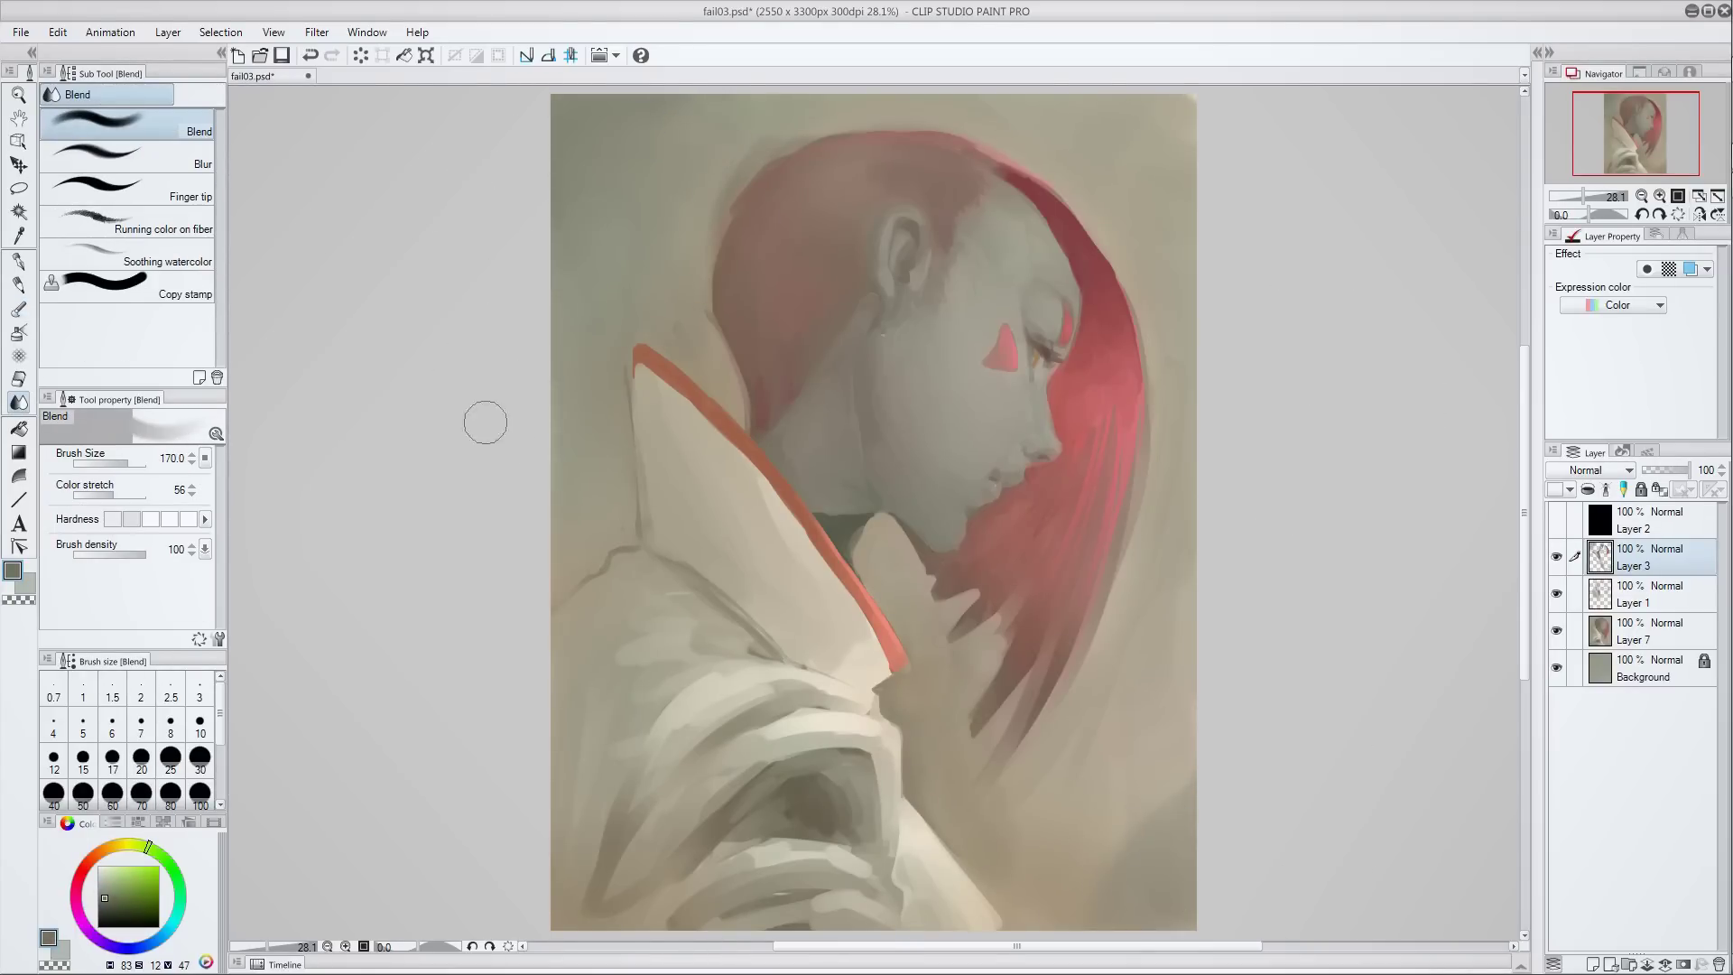
key("b")
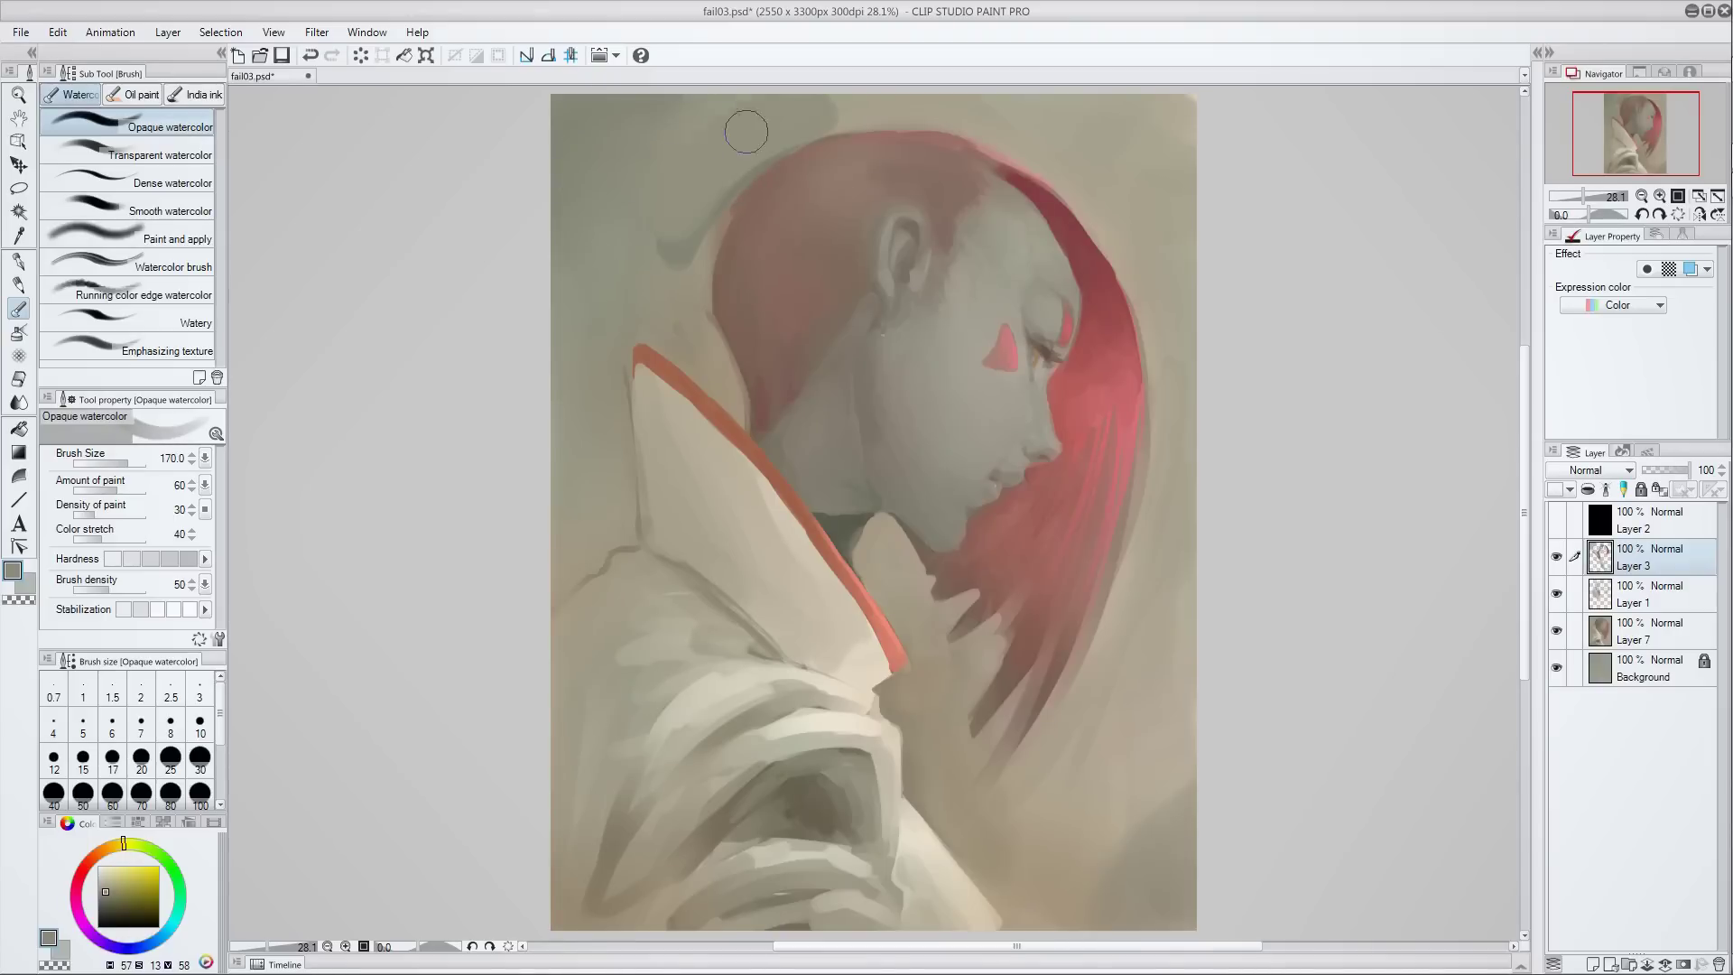
left_click(115, 33)
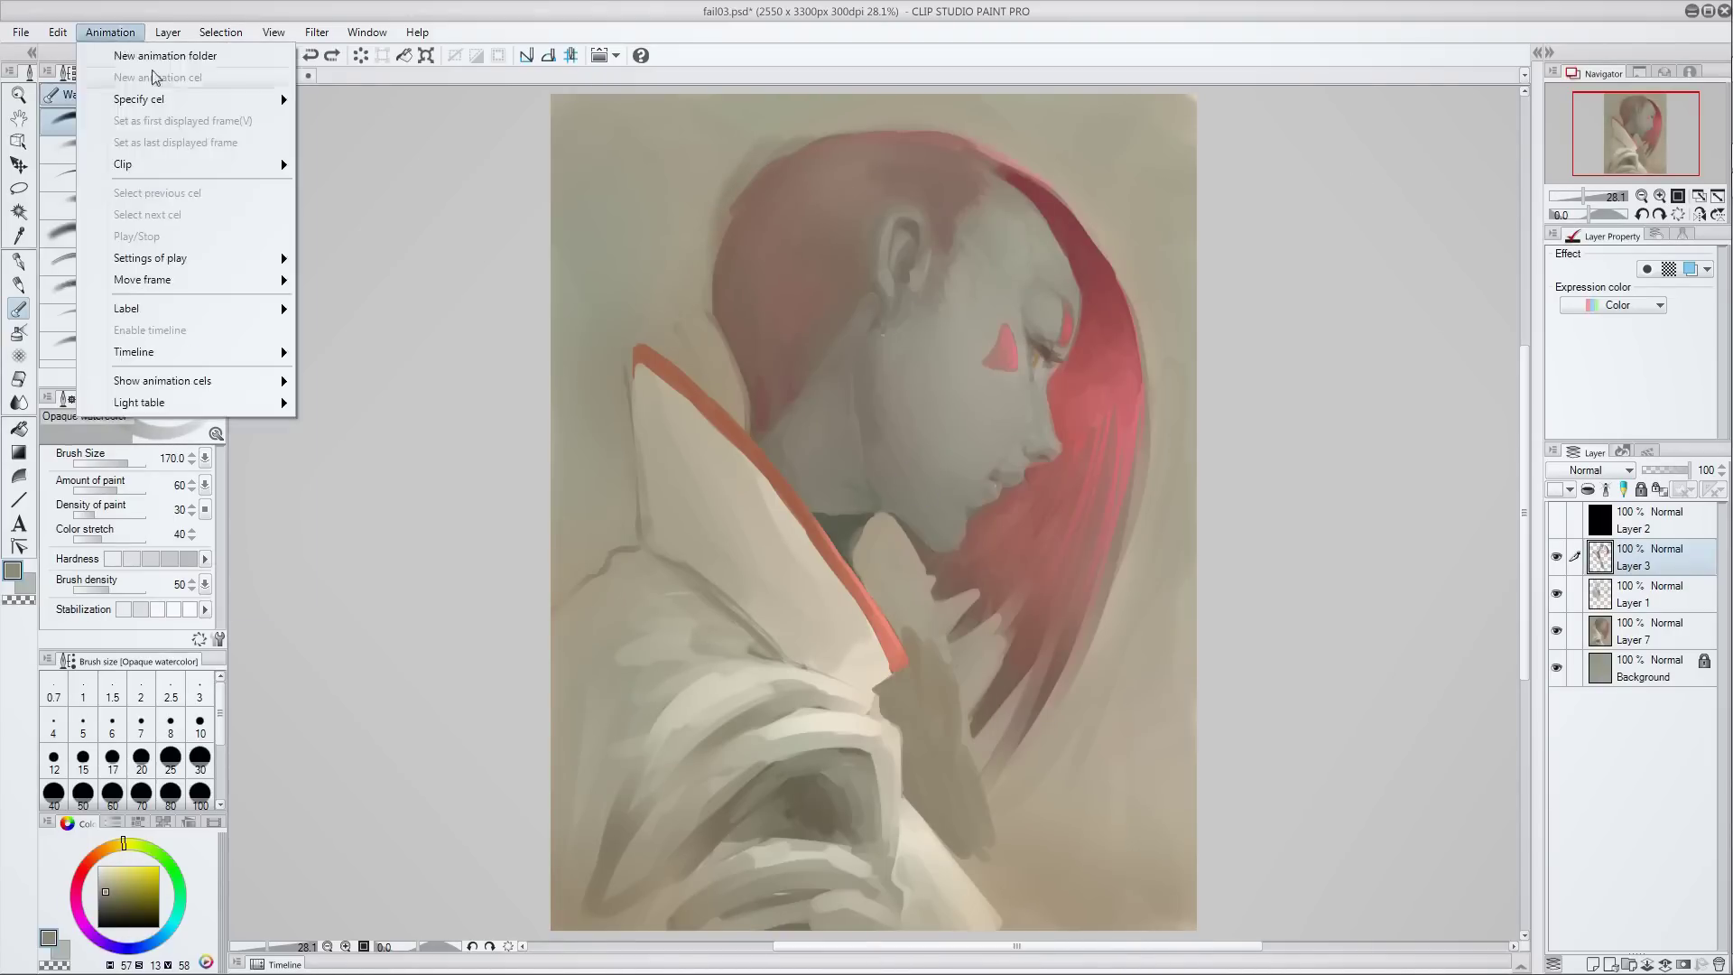
key("Escape")
- Paint a bright pink rim along the top of the head and strands down the outer hair at brush size 30
key("bracketleft")
key("bracketleft")
key("bracketleft")
key("bracketleft")
key("bracketleft")
key("bracketleft")
key("bracketleft")
left_click_drag(97, 881, 78, 877)
mouse_move(1133, 388)
left_mouse_down()
mouse_move(1106, 582)
mouse_move(1078, 569)
left_mouse_up()
left_click_drag(1110, 451, 1047, 632)
left_click_drag(1115, 415, 1061, 614)
mouse_move(1042, 185)
left_mouse_down()
mouse_move(889, 134)
mouse_move(774, 167)
left_mouse_up()
- Clean up the contour of the scalp with dark red, brown and background colours sampled around it
left_click(1047, 188, "alt")
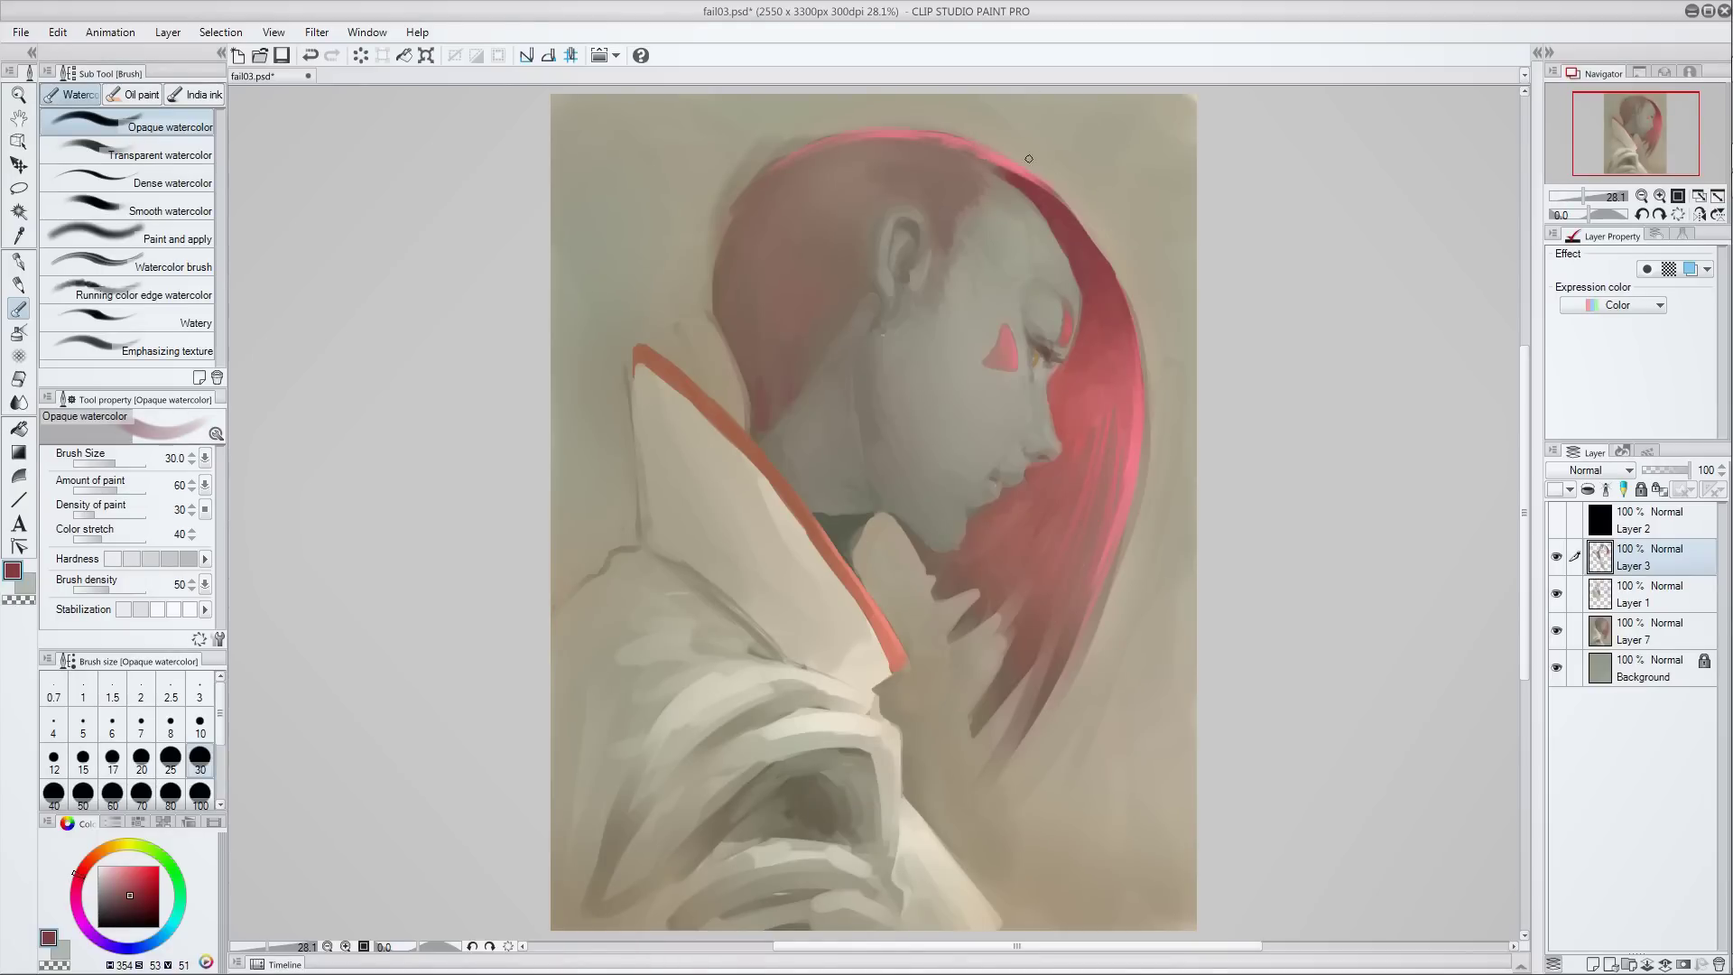
left_click(778, 173, "alt")
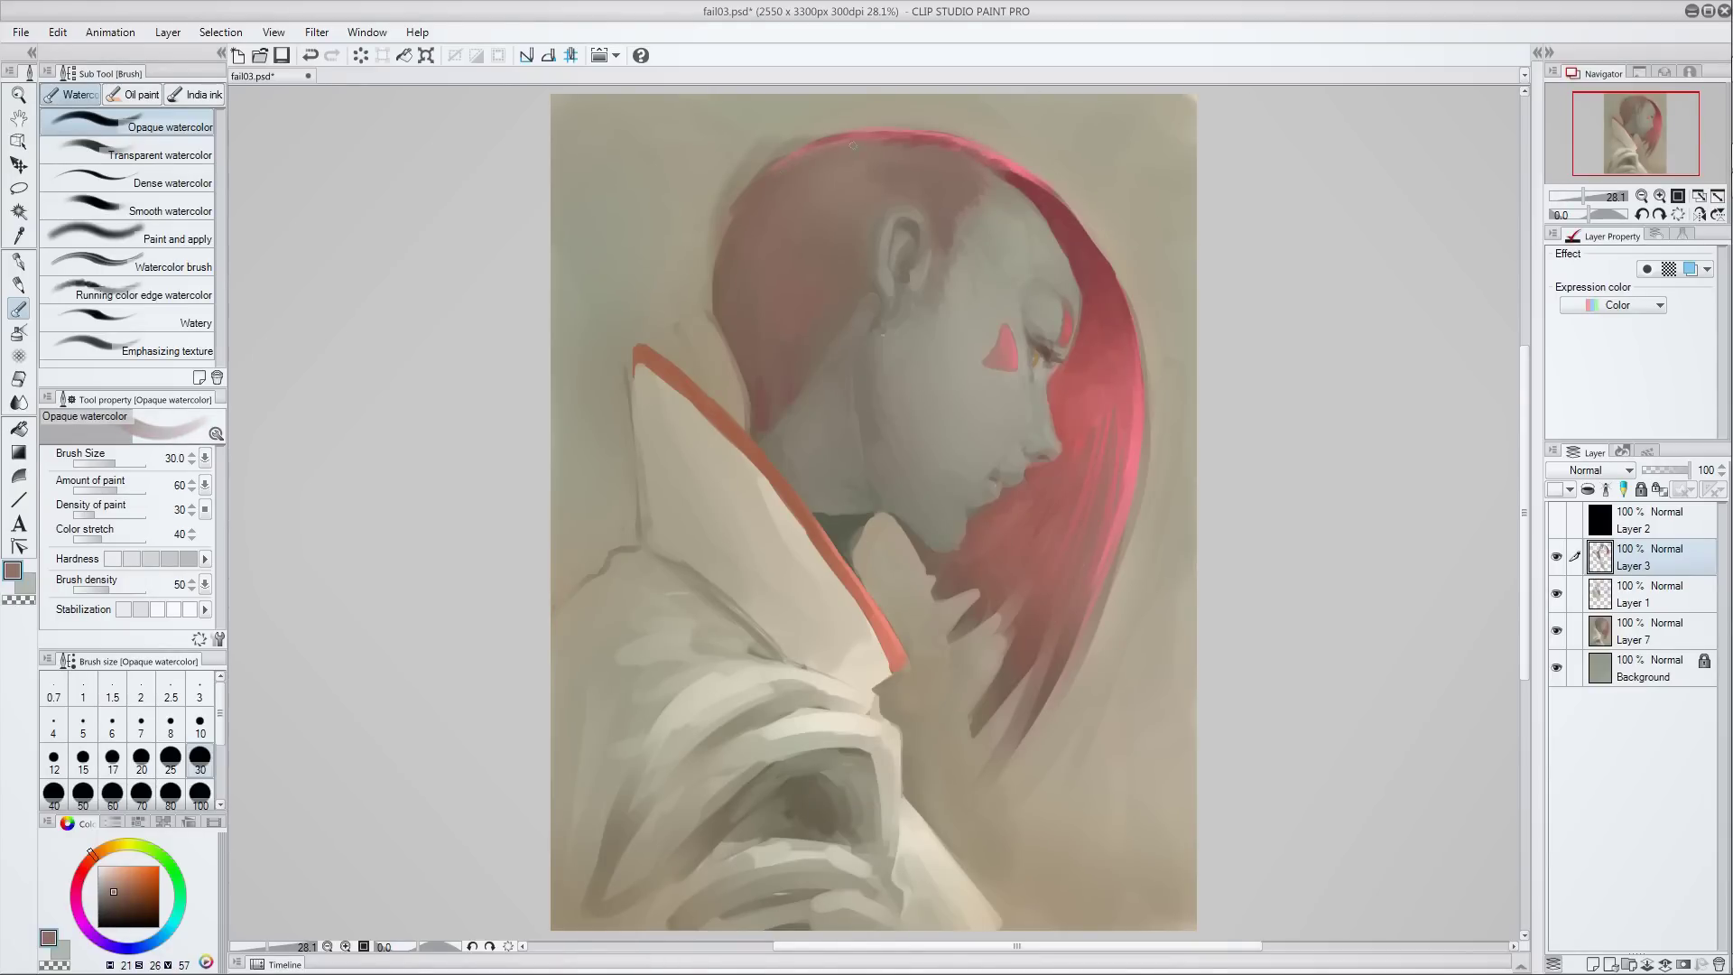
left_click(738, 226, "alt")
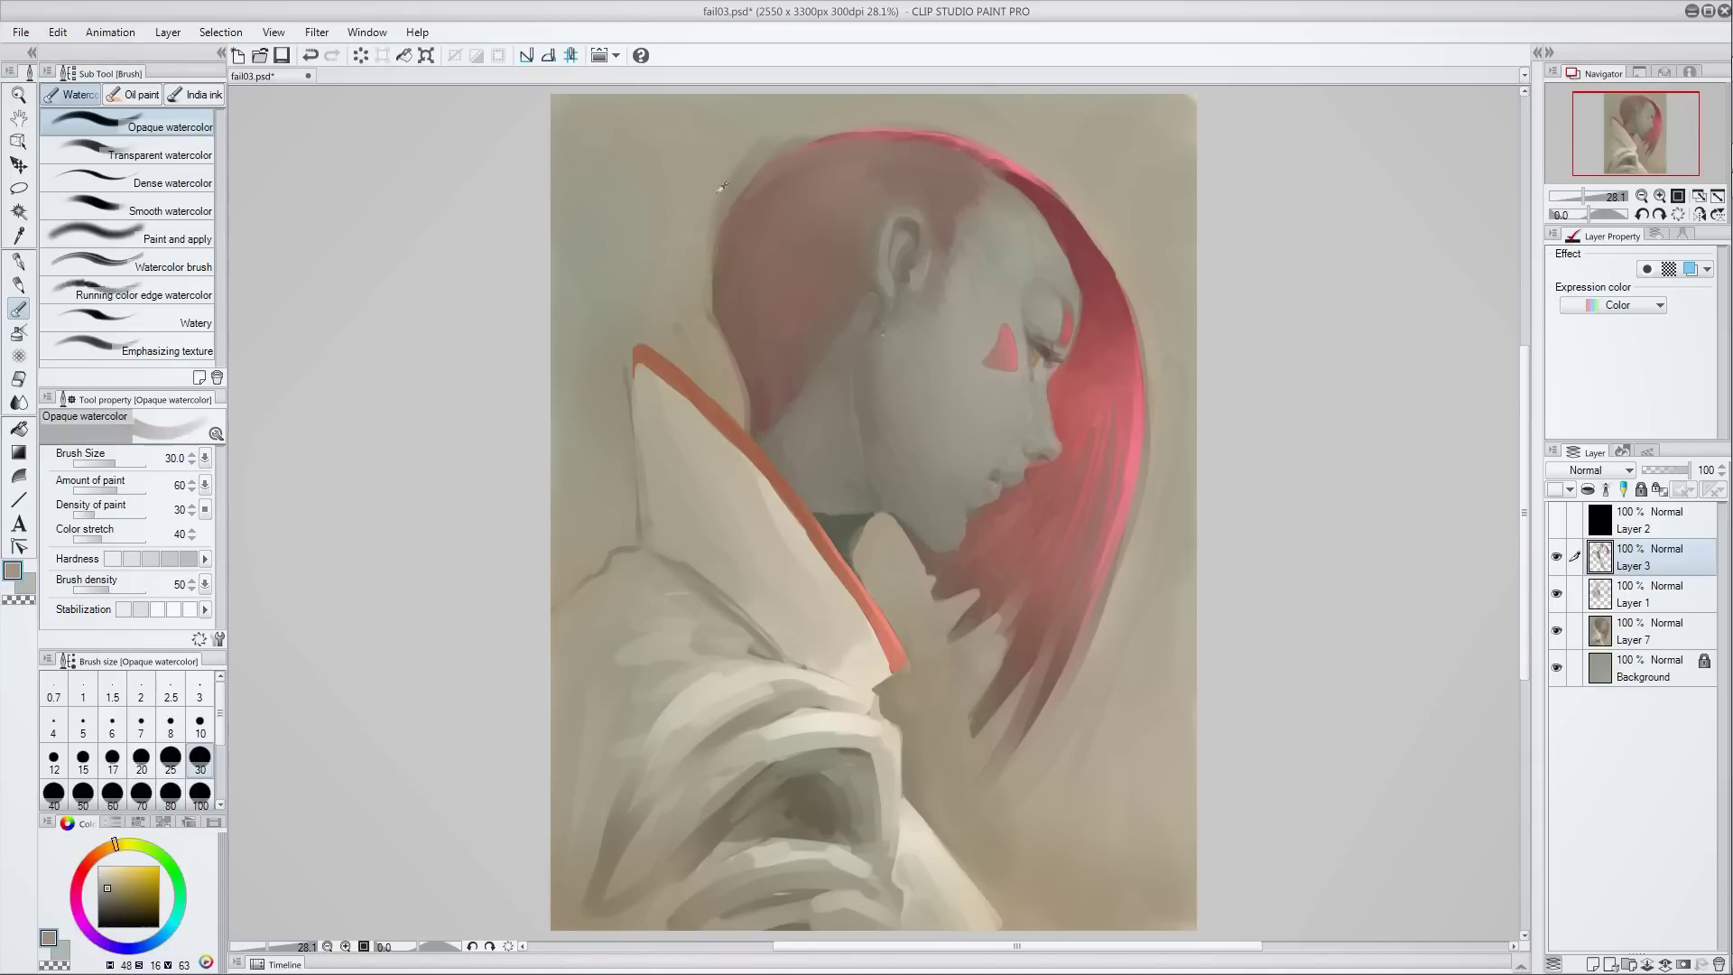
left_click(993, 157, "alt")
- Paint long pink strands from the front hair beside the face down to its lower ends
left_click_drag(1102, 328, 1074, 577)
left_click_drag(1083, 433, 1047, 596)
left_click(1114, 424, "alt")
mouse_move(1105, 533)
left_mouse_down()
mouse_move(1047, 731)
mouse_move(1011, 614)
mouse_move(997, 677)
left_mouse_up()
left_click_drag(1051, 578, 984, 700)
left_click_drag(1038, 505, 953, 632)
- Split the lower hair into thin pointed strands with reds and background colours sampled around the tips
left_click(996, 543, "alt")
mouse_move(1034, 515)
left_mouse_down()
mouse_move(957, 606)
mouse_move(998, 731)
left_mouse_up()
left_click(1038, 542, "alt")
mouse_move(1115, 507)
left_mouse_down()
mouse_move(1038, 695)
mouse_move(969, 737)
left_mouse_up()
left_click(1128, 550, "alt")
left_click(979, 559, "alt")
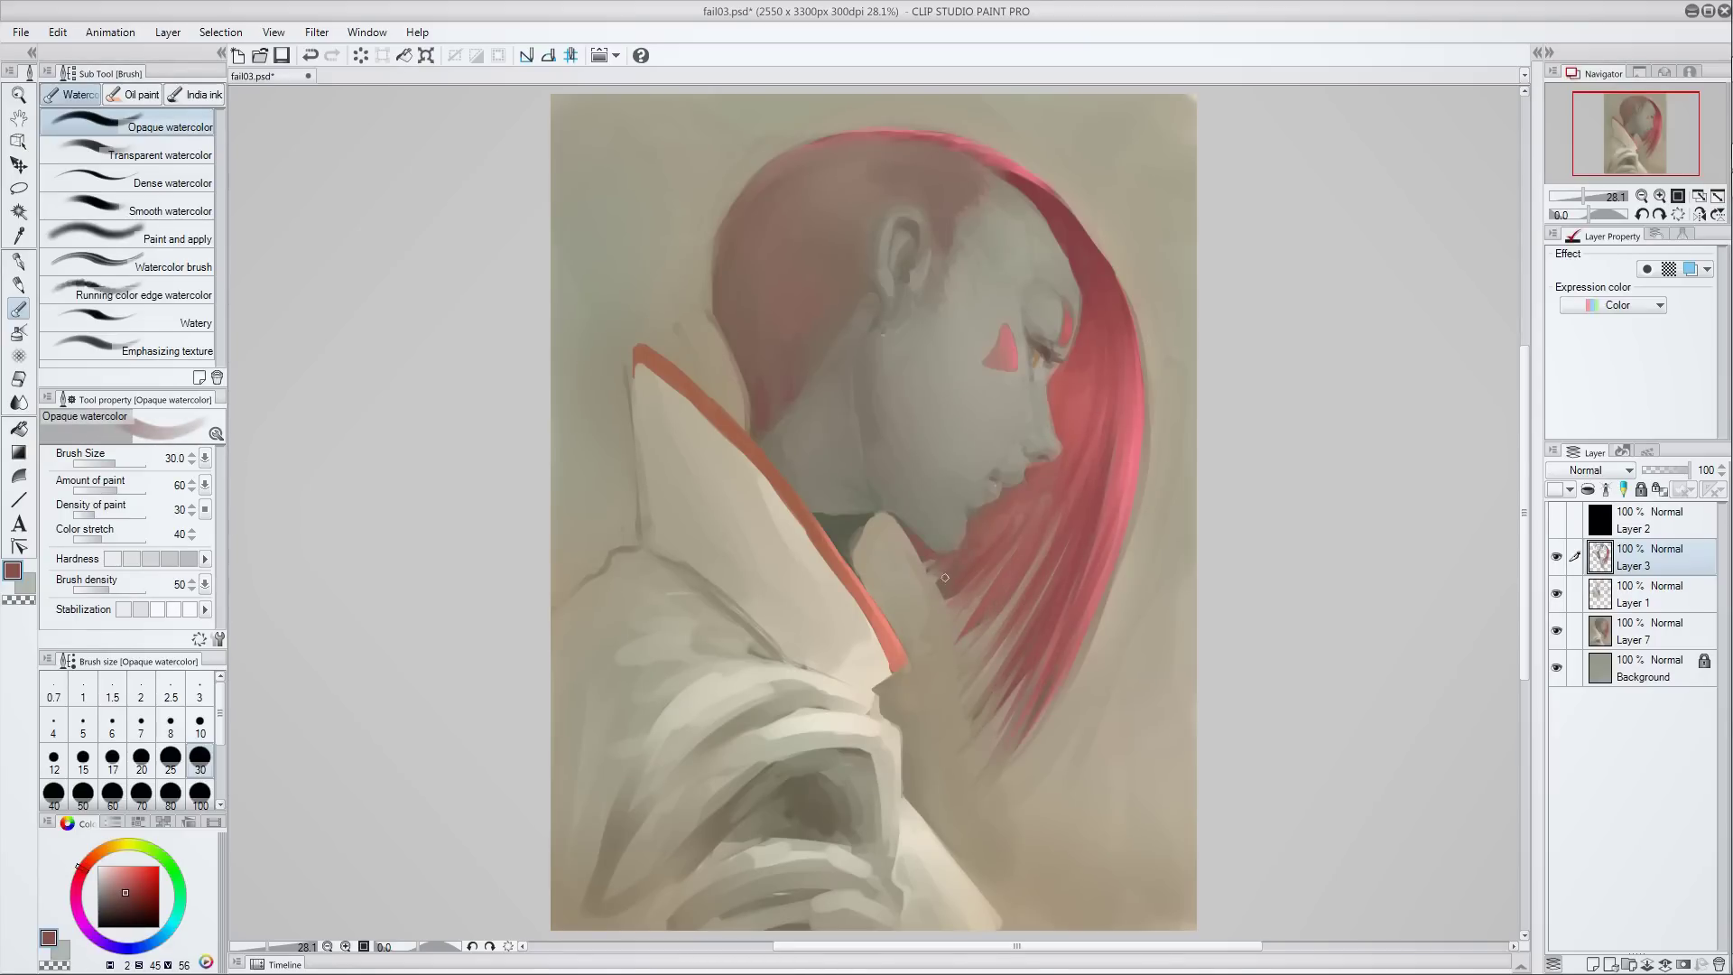
- Smooth the background beside the collar and hair tips with its sampled colour at brush size 170
left_click(1073, 480, "alt")
left_click(890, 694, "alt")
key("bracketright")
key("bracketright")
key("bracketright")
key("bracketright")
key("bracketright")
key("bracketright")
key("bracketright")
key("bracketright")
key("bracketright")
scroll(905, 814, "down", 3)
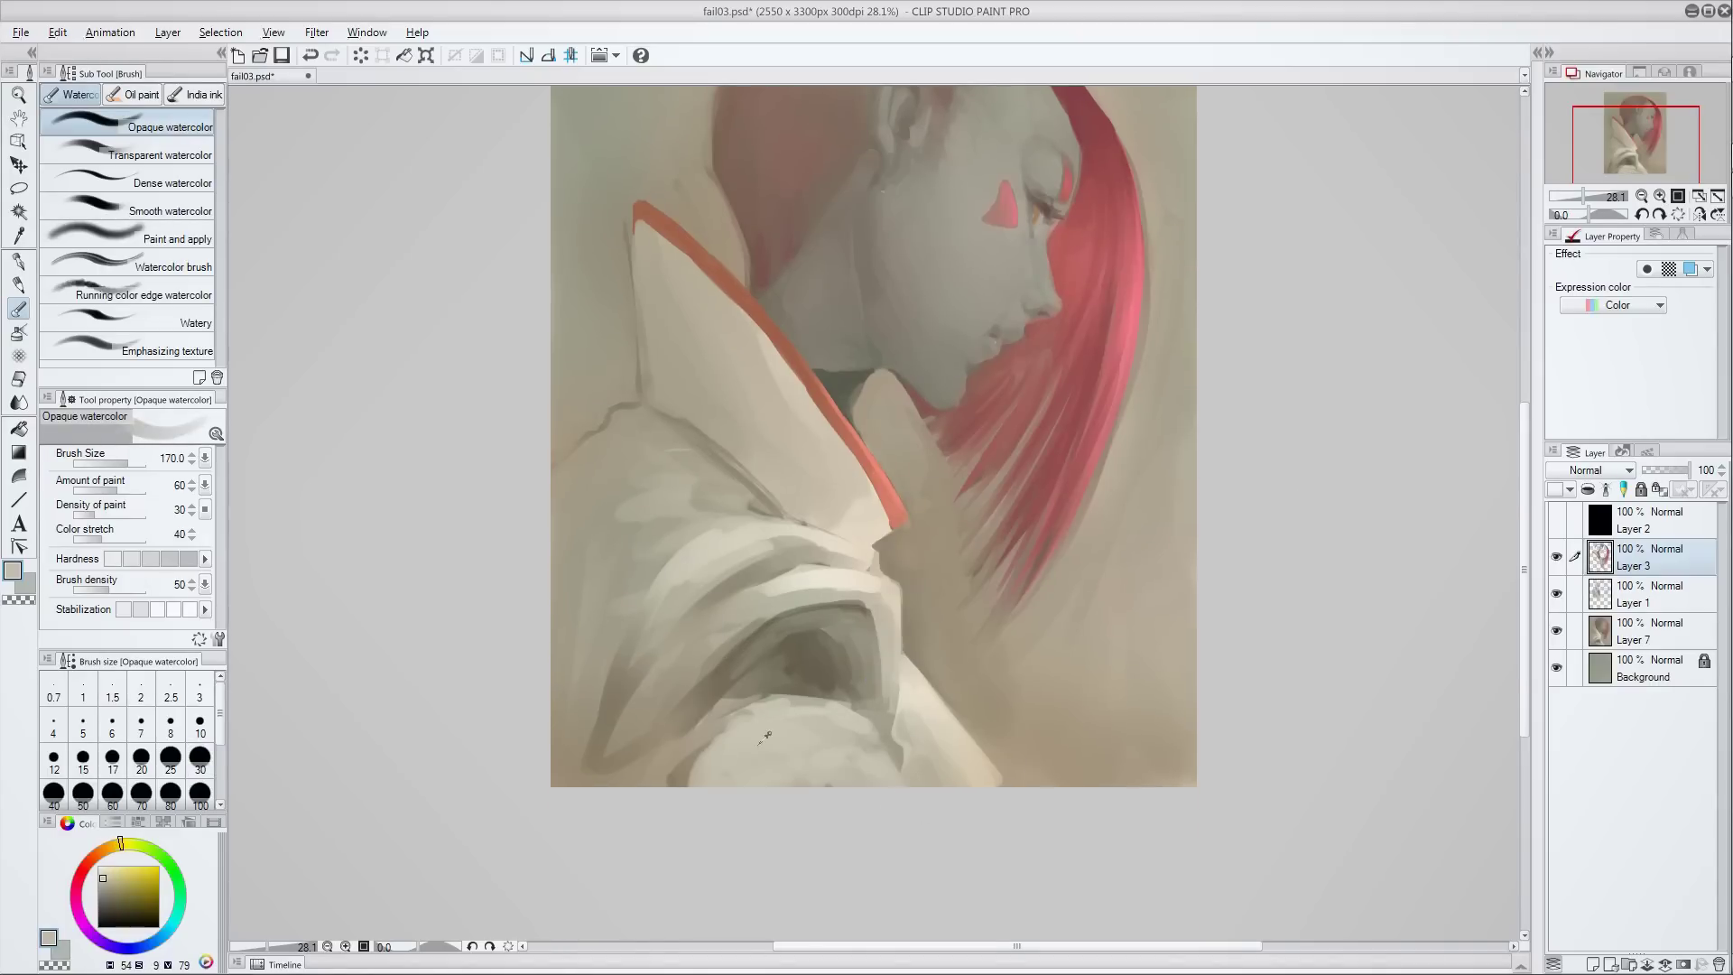
- Repaint the pale sleeve below the dark fold with its sampled off-white using an enlarged brush
left_click(969, 380, "alt")
key("bracketleft")
key("bracketleft")
key("bracketleft")
key("bracketleft")
key("bracketleft")
key("bracketleft")
key("bracketleft")
key("bracketleft")
key("bracketleft")
left_click(811, 728, "alt")
key("bracketright")
key("bracketright")
key("bracketright")
key("bracketright")
key("bracketright")
key("bracketright")
key("bracketright")
key("bracketright")
key("bracketright")
key("bracketright")
key("bracketright")
key("bracketright")
mouse_move(761, 773)
left_mouse_down()
mouse_move(740, 740)
mouse_move(802, 756)
mouse_move(820, 785)
mouse_move(760, 889)
mouse_move(850, 884)
left_mouse_up()
- Paint a diamond outline on the lower sleeve in the orange sampled from the collar trim at brush size 15
key("bracketleft")
key("bracketleft")
key("bracketleft")
key("bracketleft")
key("bracketleft")
key("bracketleft")
key("bracketleft")
key("bracketleft")
key("bracketleft")
key("bracketleft")
key("bracketleft")
key("bracketleft")
key("bracketleft")
key("bracketleft")
key("bracketleft")
key("bracketleft")
left_click(889, 506, "alt")
- Define the fold edges across the shoulder and sleeve with grey tones sampled from the jacket
left_click(806, 754, "alt")
left_click(808, 754, "alt")
mouse_move(605, 859)
left_mouse_down()
mouse_move(623, 767)
mouse_move(776, 681)
left_mouse_up()
left_click(722, 712, "alt")
left_click(713, 727, "alt")
mouse_move(621, 711)
left_mouse_down()
mouse_move(660, 661)
mouse_move(703, 680)
mouse_move(682, 728)
mouse_move(811, 724)
left_mouse_up()
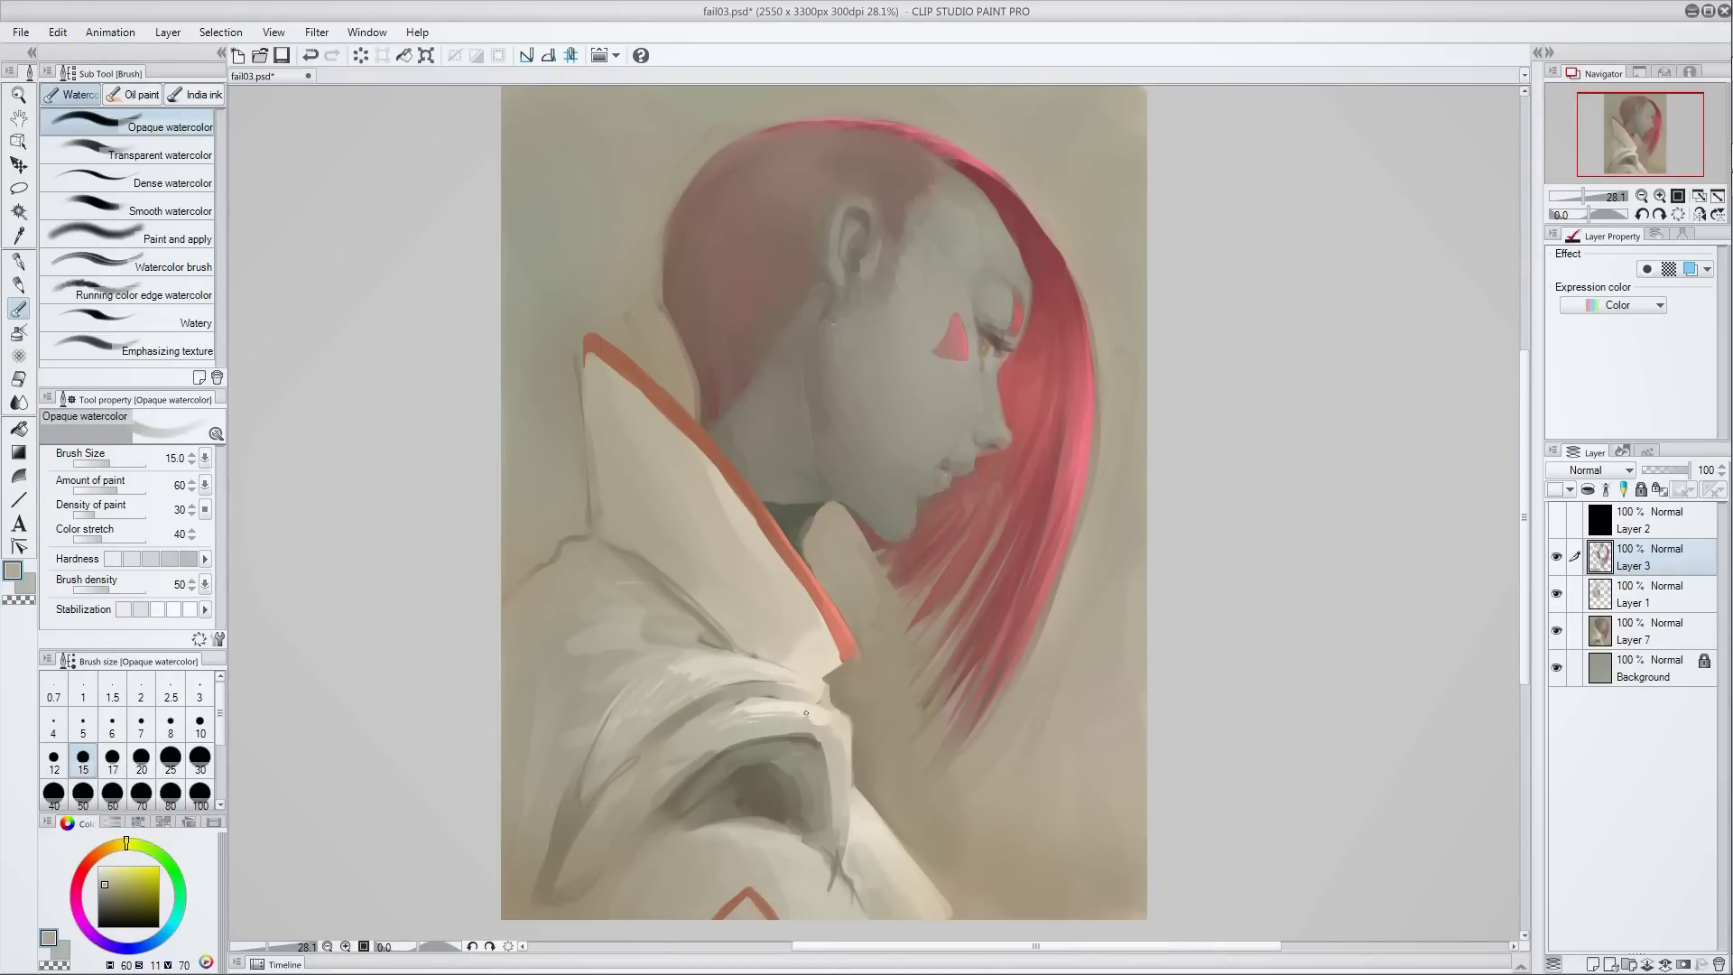
- Refine the folds beneath the collar's front point with sampled light and dark jacket tones
left_click(804, 655, "alt")
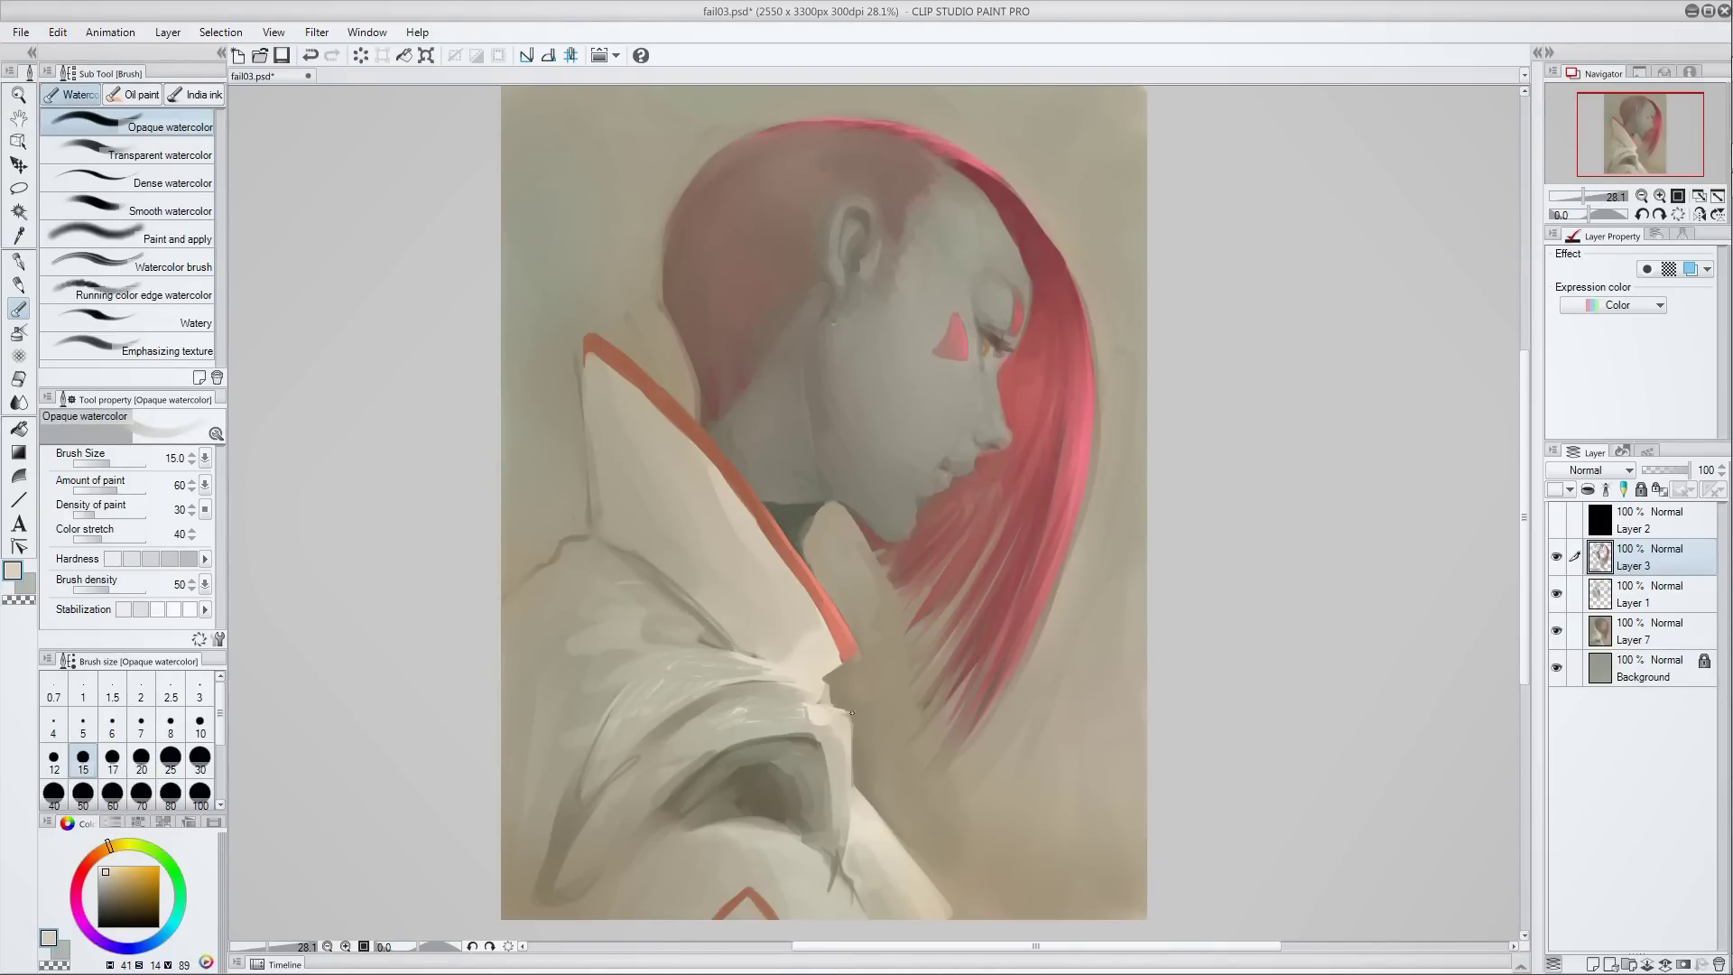
left_click(816, 717, "alt")
mouse_move(848, 713)
left_mouse_down()
mouse_move(807, 727)
mouse_move(723, 693)
left_mouse_up()
left_click(776, 704, "alt")
left_click_drag(766, 699, 693, 718)
left_click(750, 695, "alt")
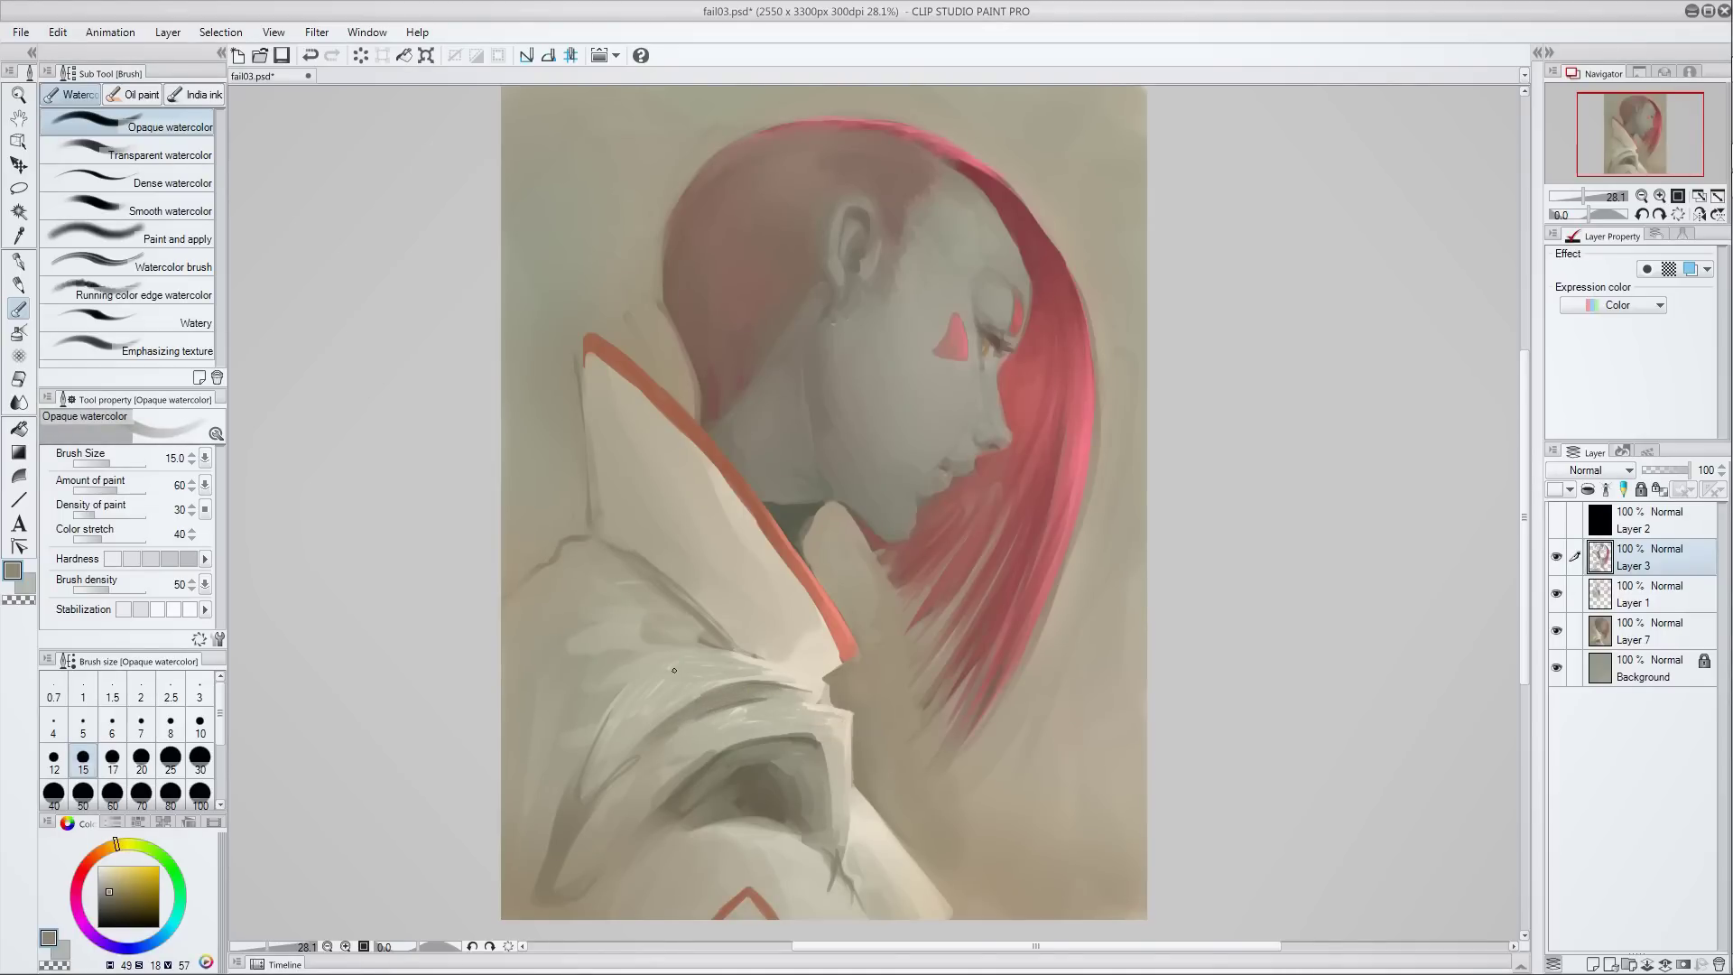
- Colour the iris of the eye with a saturated amber at brush size 15
left_click(854, 280, "alt")
left_click(151, 882)
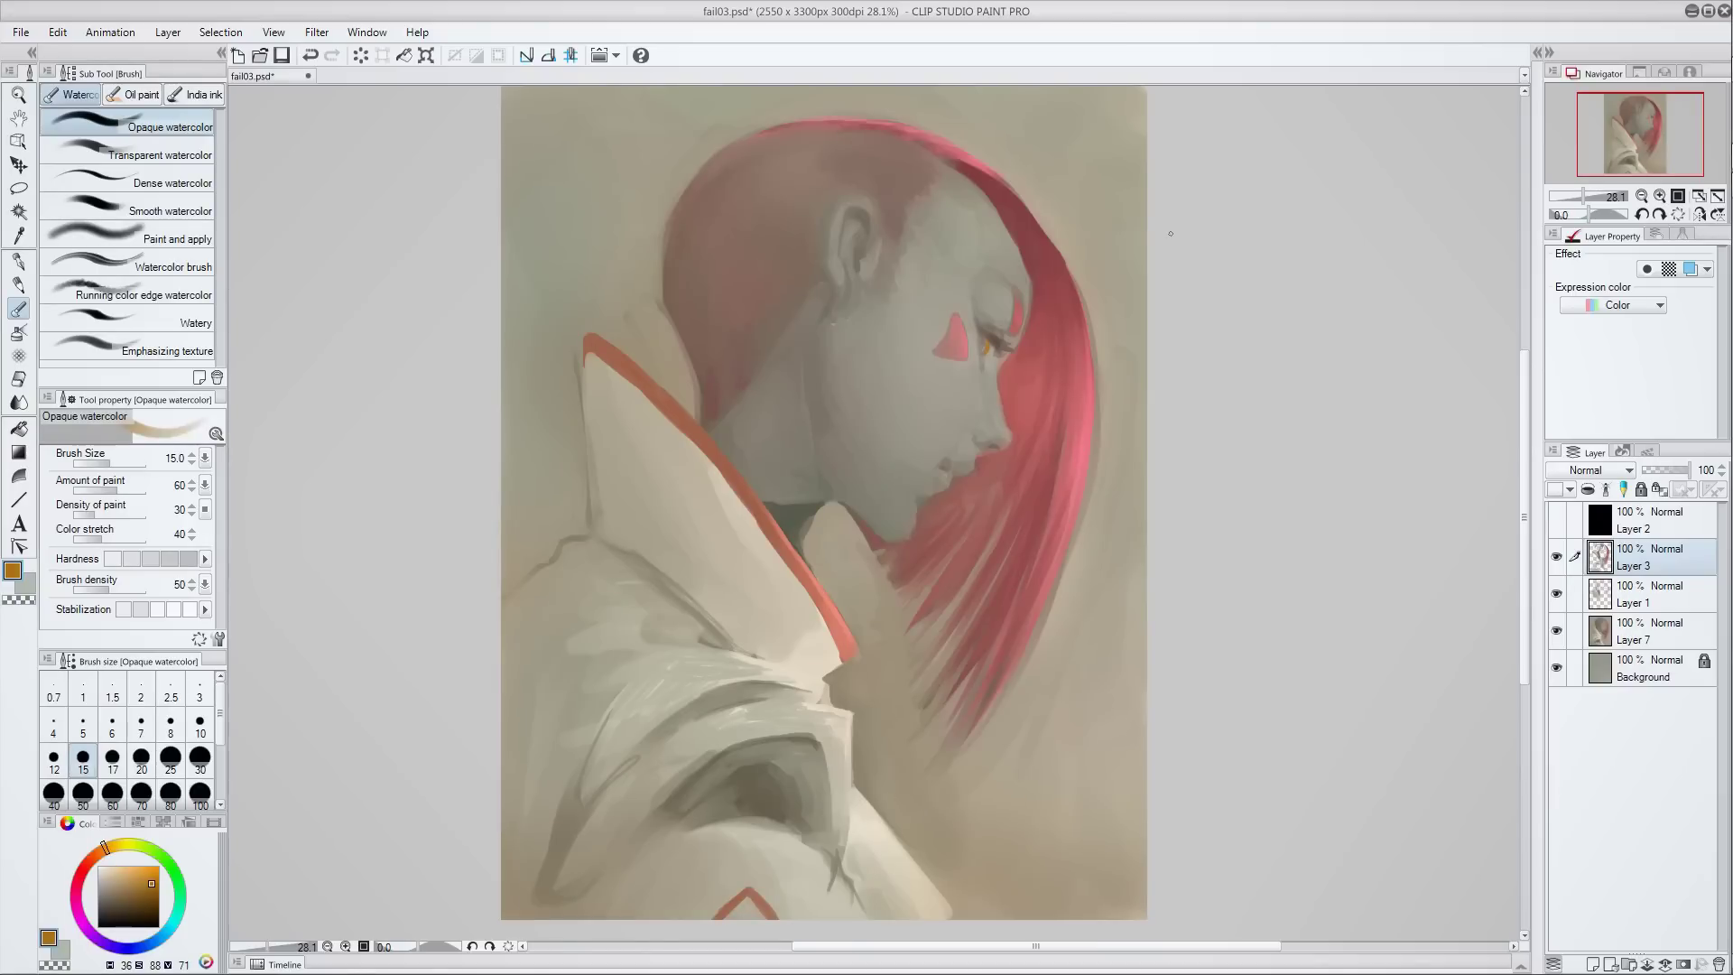
- Add a new layer for G-pen marks in colours sampled across the painting, and lower its opacity to 6%
key("ctrl+shift+n")
key("p")
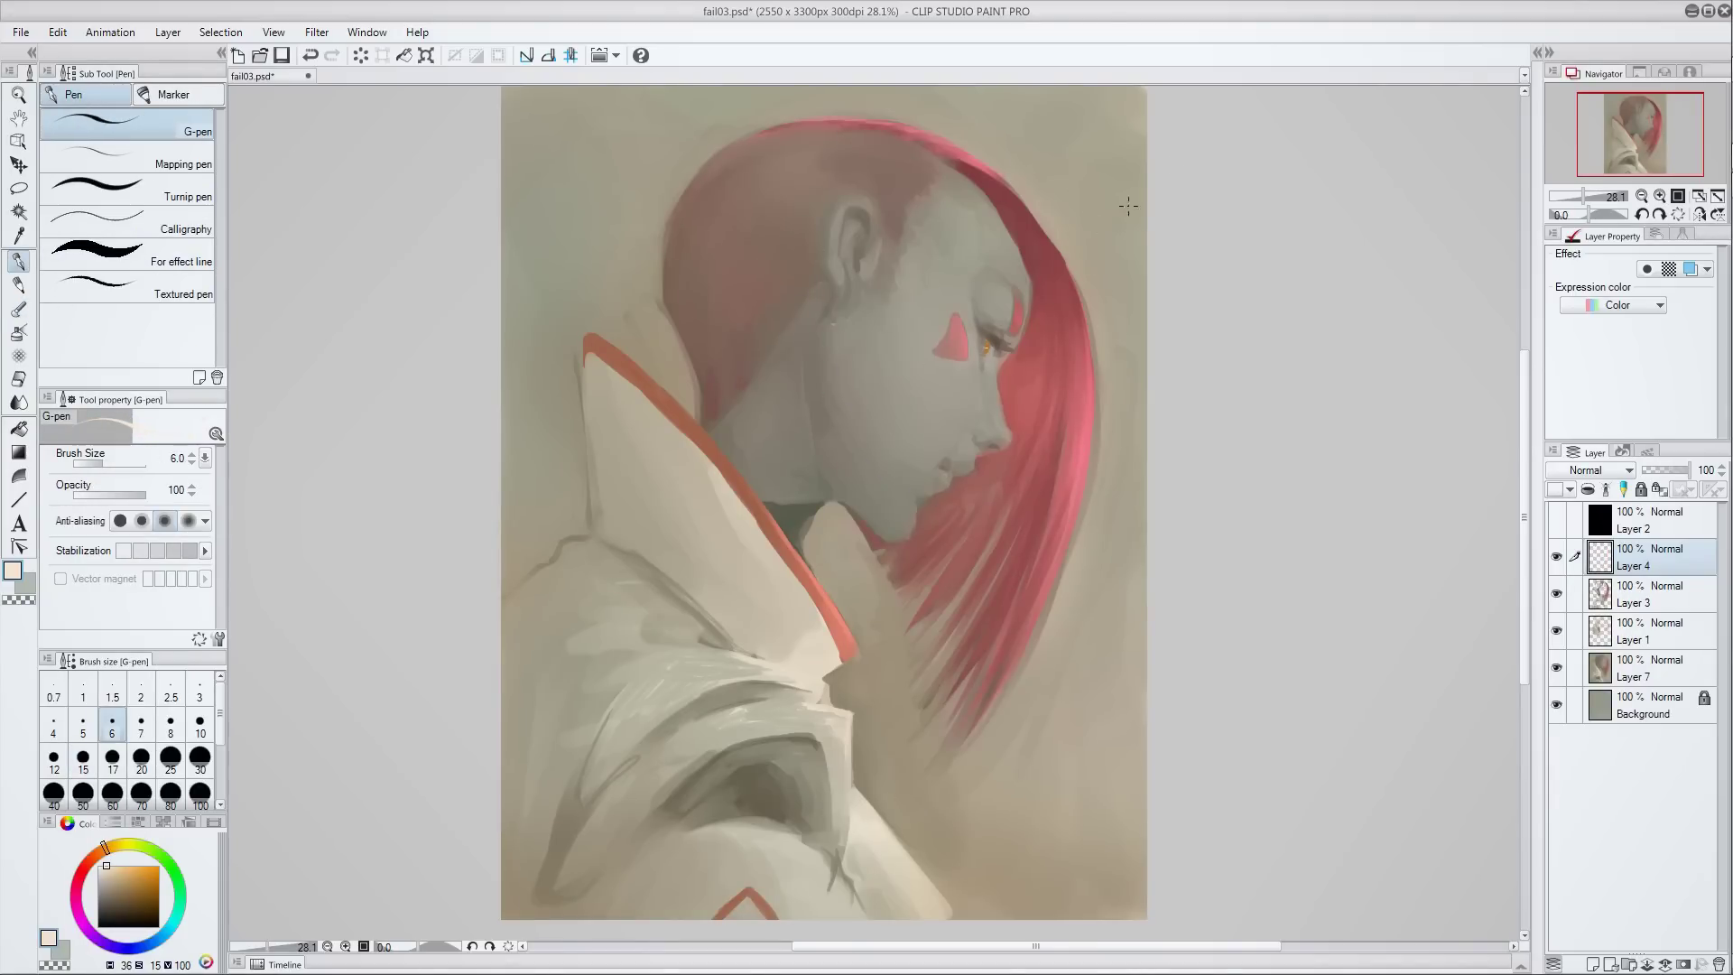
left_click(983, 350, "alt")
left_click(972, 480, "alt")
left_click(776, 571, "alt")
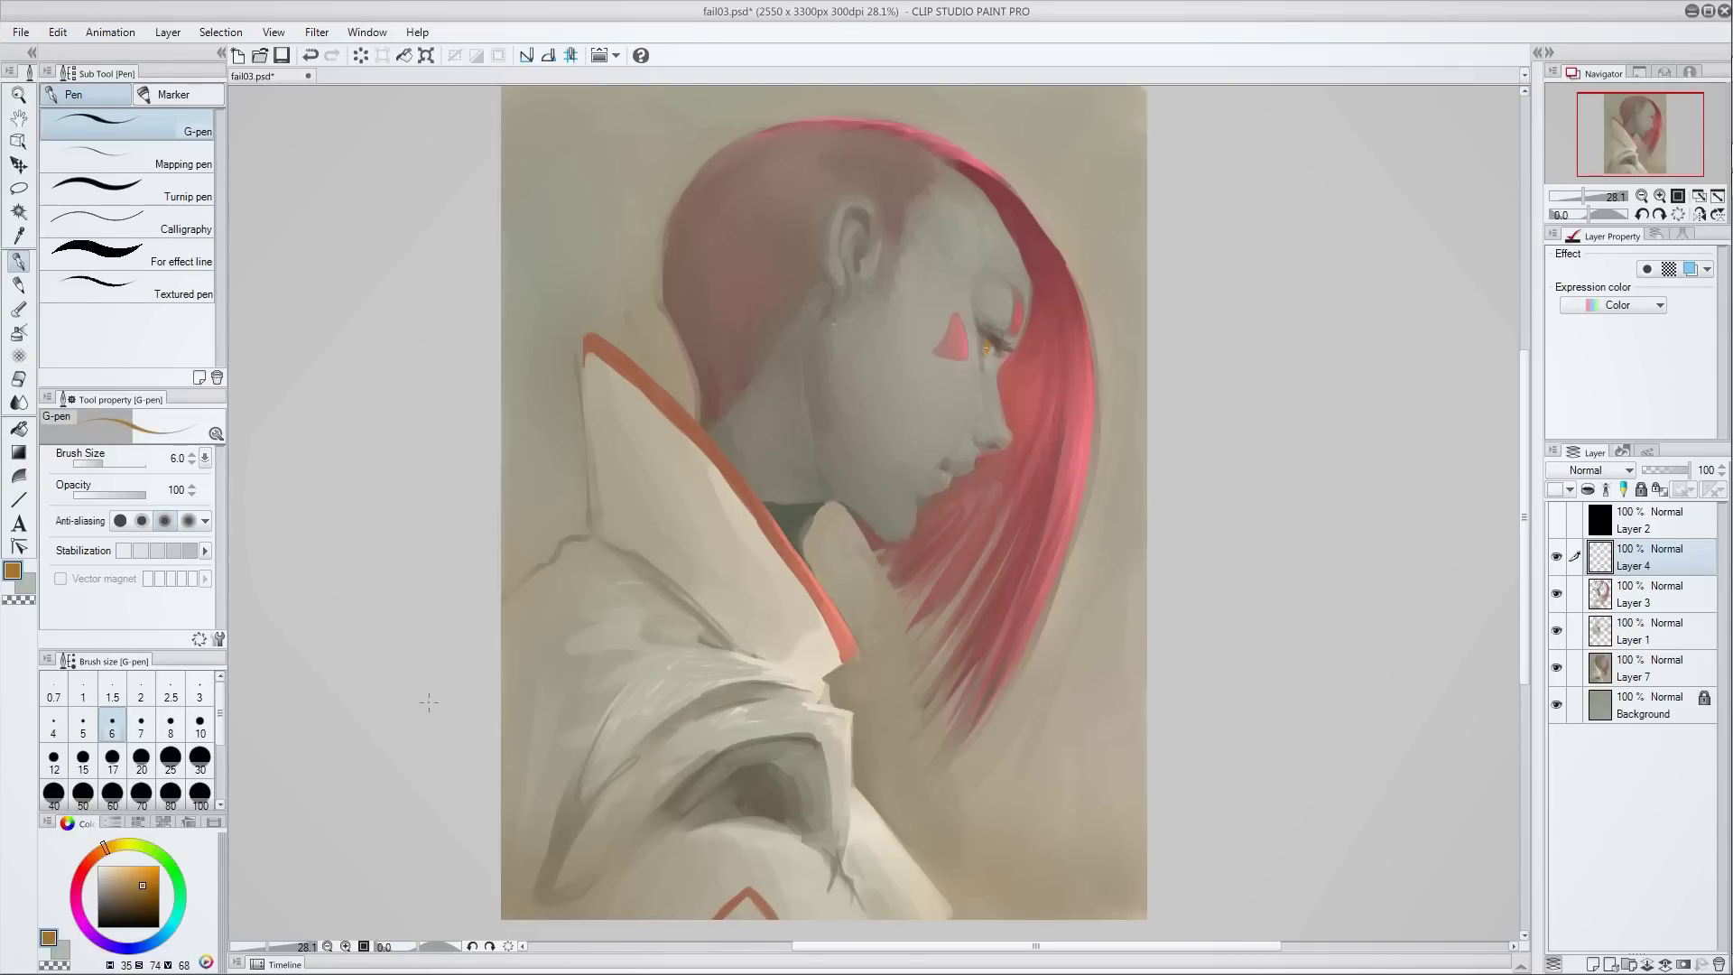
left_click(1047, 281, "alt")
left_click(907, 598, "alt")
left_click(716, 273, "alt")
left_click(1104, 197, "alt")
left_click(885, 279, "alt")
left_click(980, 225, "alt")
left_click_drag(1665, 470, 1627, 475)
- Brighten the iris with yellow on another new layer using the G-pen at size 20, and clean it with the eraser
left_click(141, 758)
left_click(145, 865)
key("ctrl+shift+n")
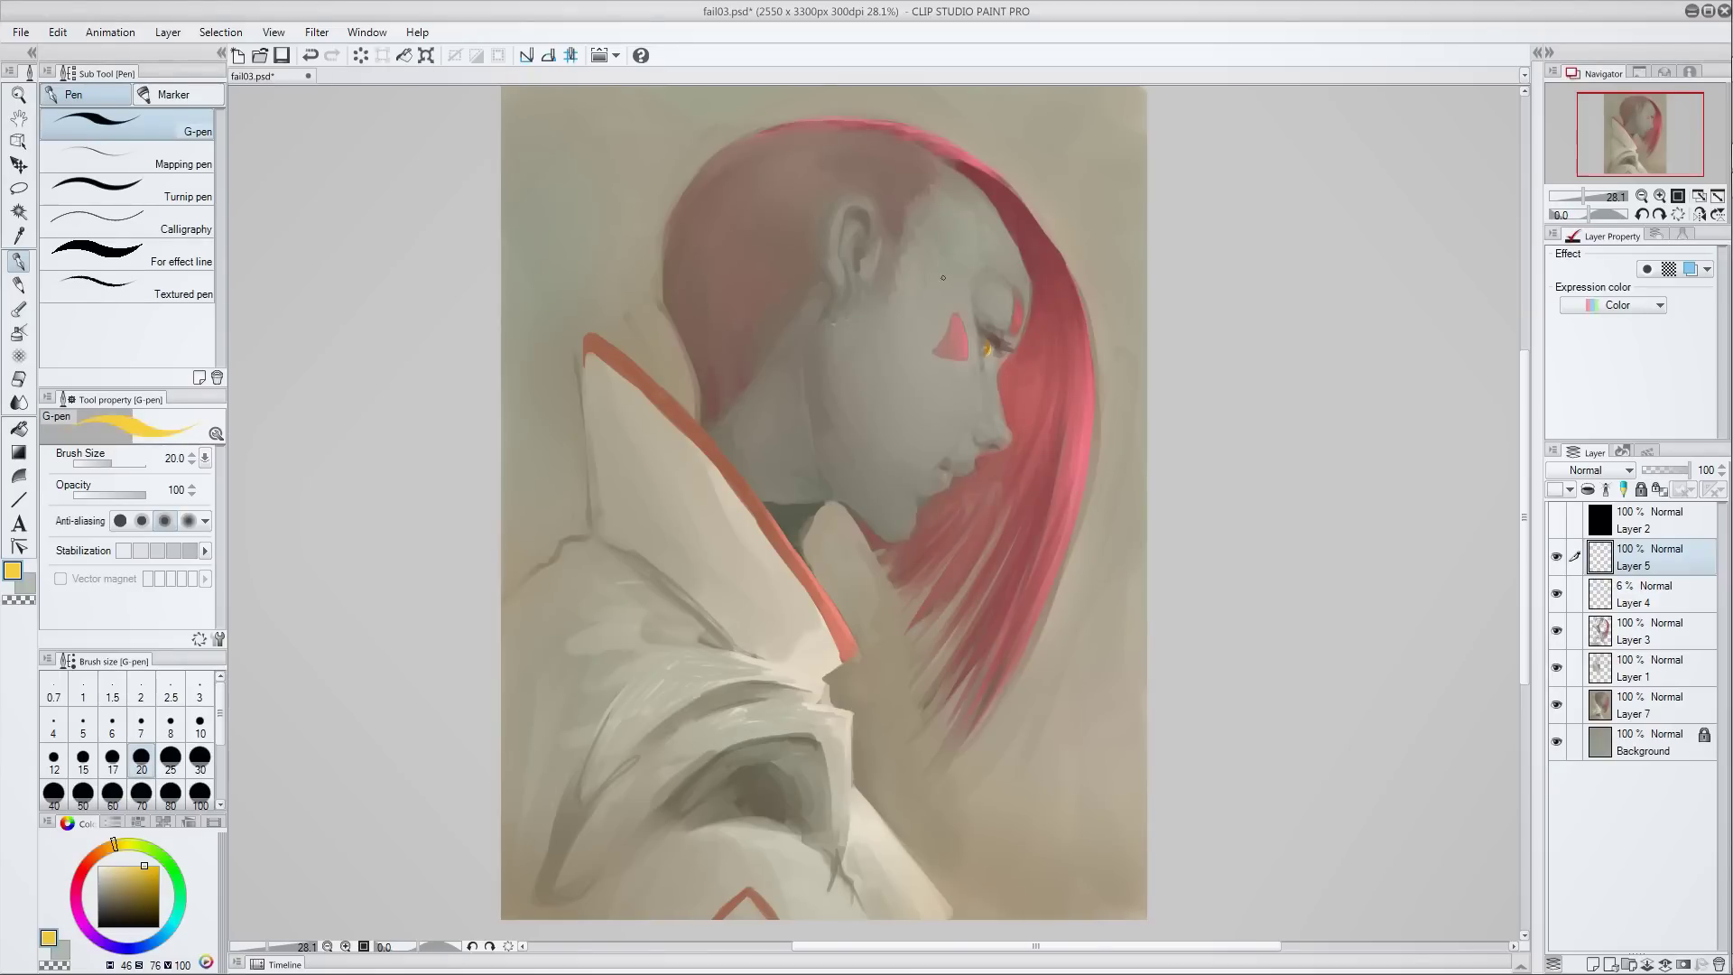
key("e")
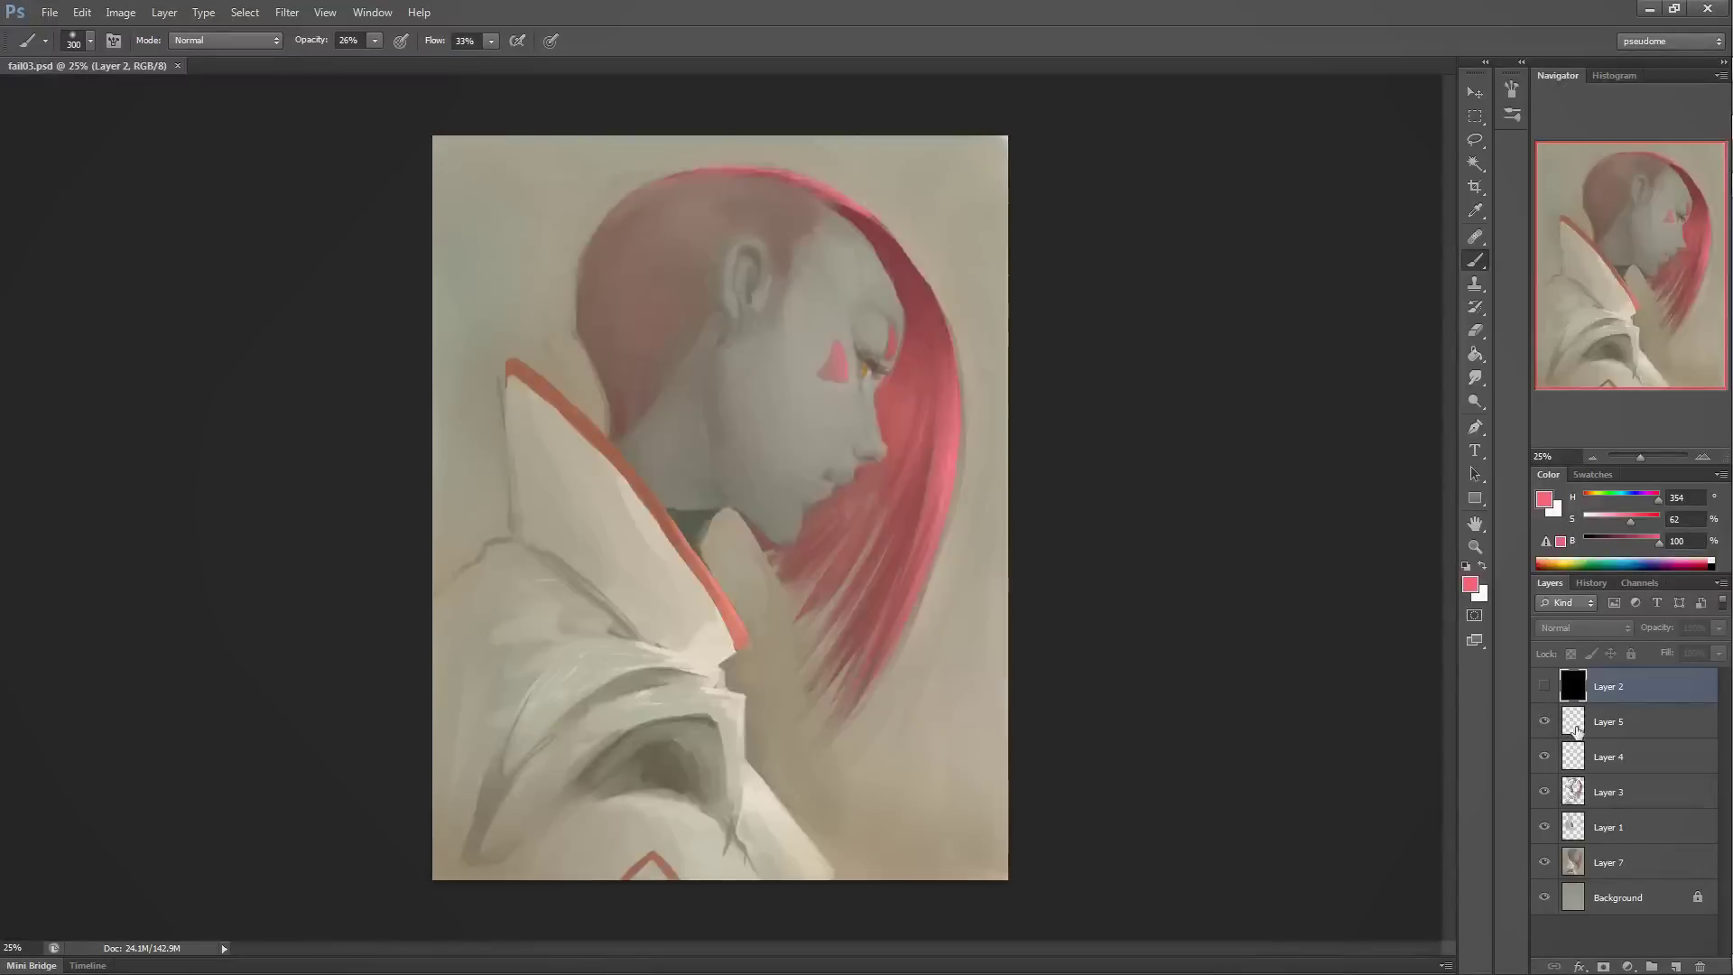
- Switch to Photoshop and show the black top layer with a blend mode that displays the painting in greyscale
left_click(1543, 686)
left_click(1584, 627)
left_click(1561, 580)
- Add a layer filled with black below the top layer and set its blend mode to Color Dodge
key("ctrl+shift+alt+n")
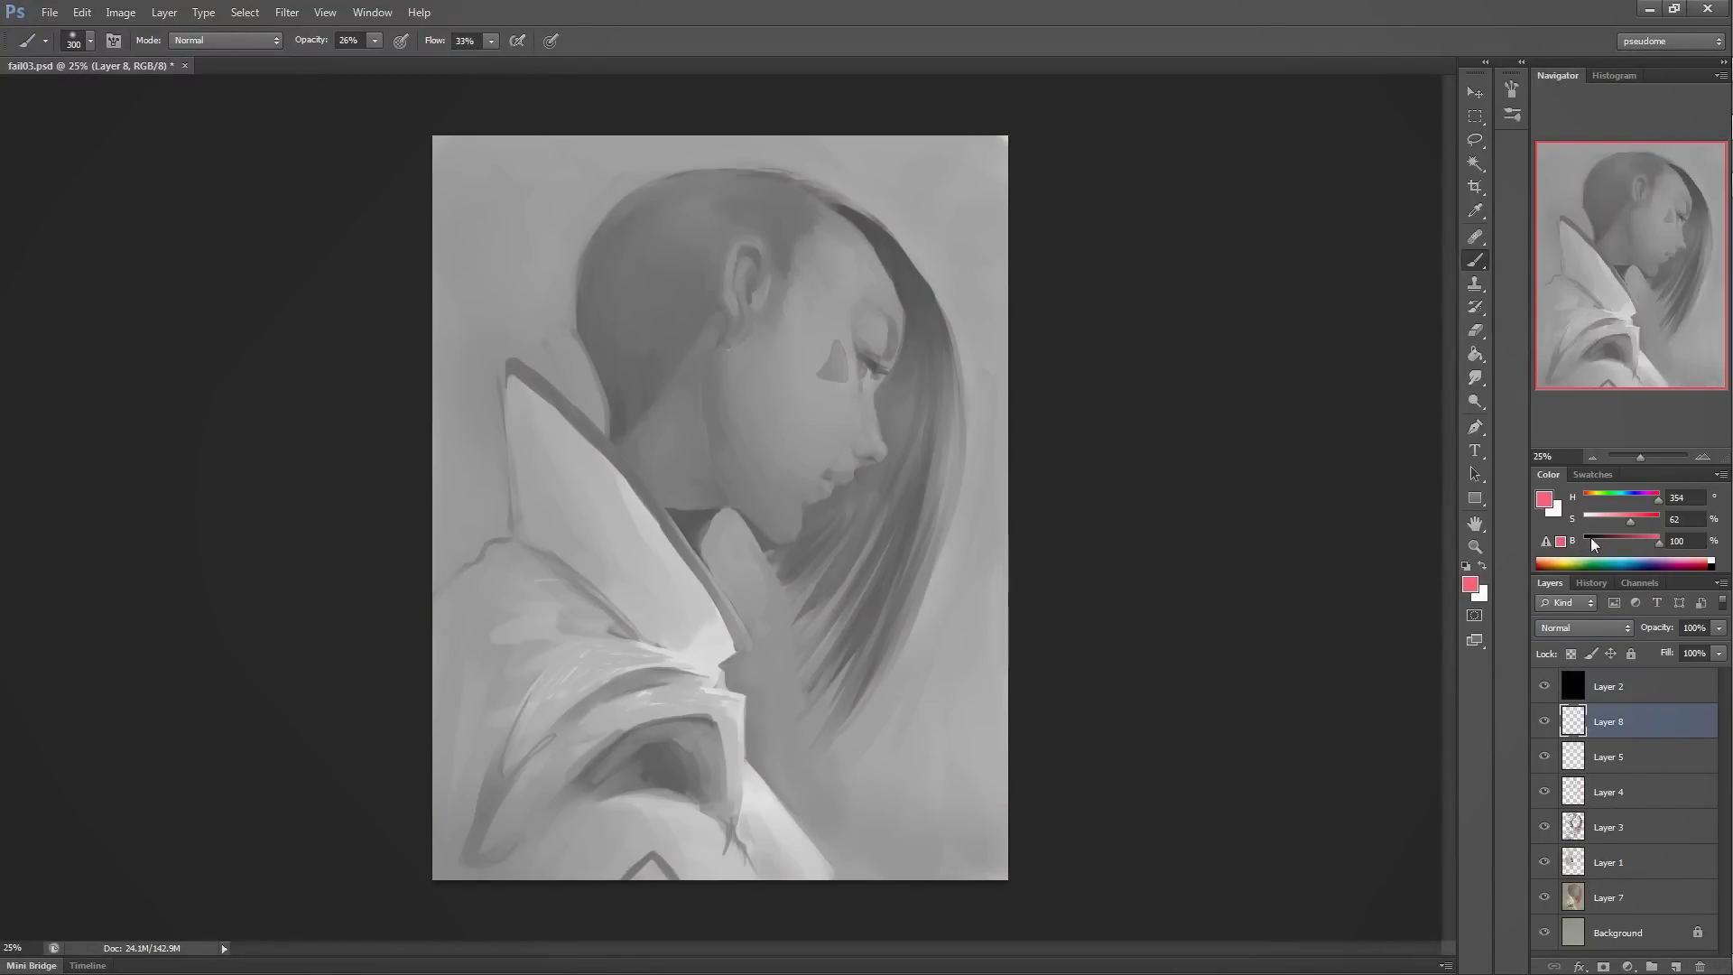
key("d")
key("alt+BackSpace")
left_click(1559, 629)
left_click(1570, 803)
- Brush soft grey glow over the face, outer hair edge and jacket, and lower the Color Dodge layer's opacity to 34%
left_click(962, 265, "alt")
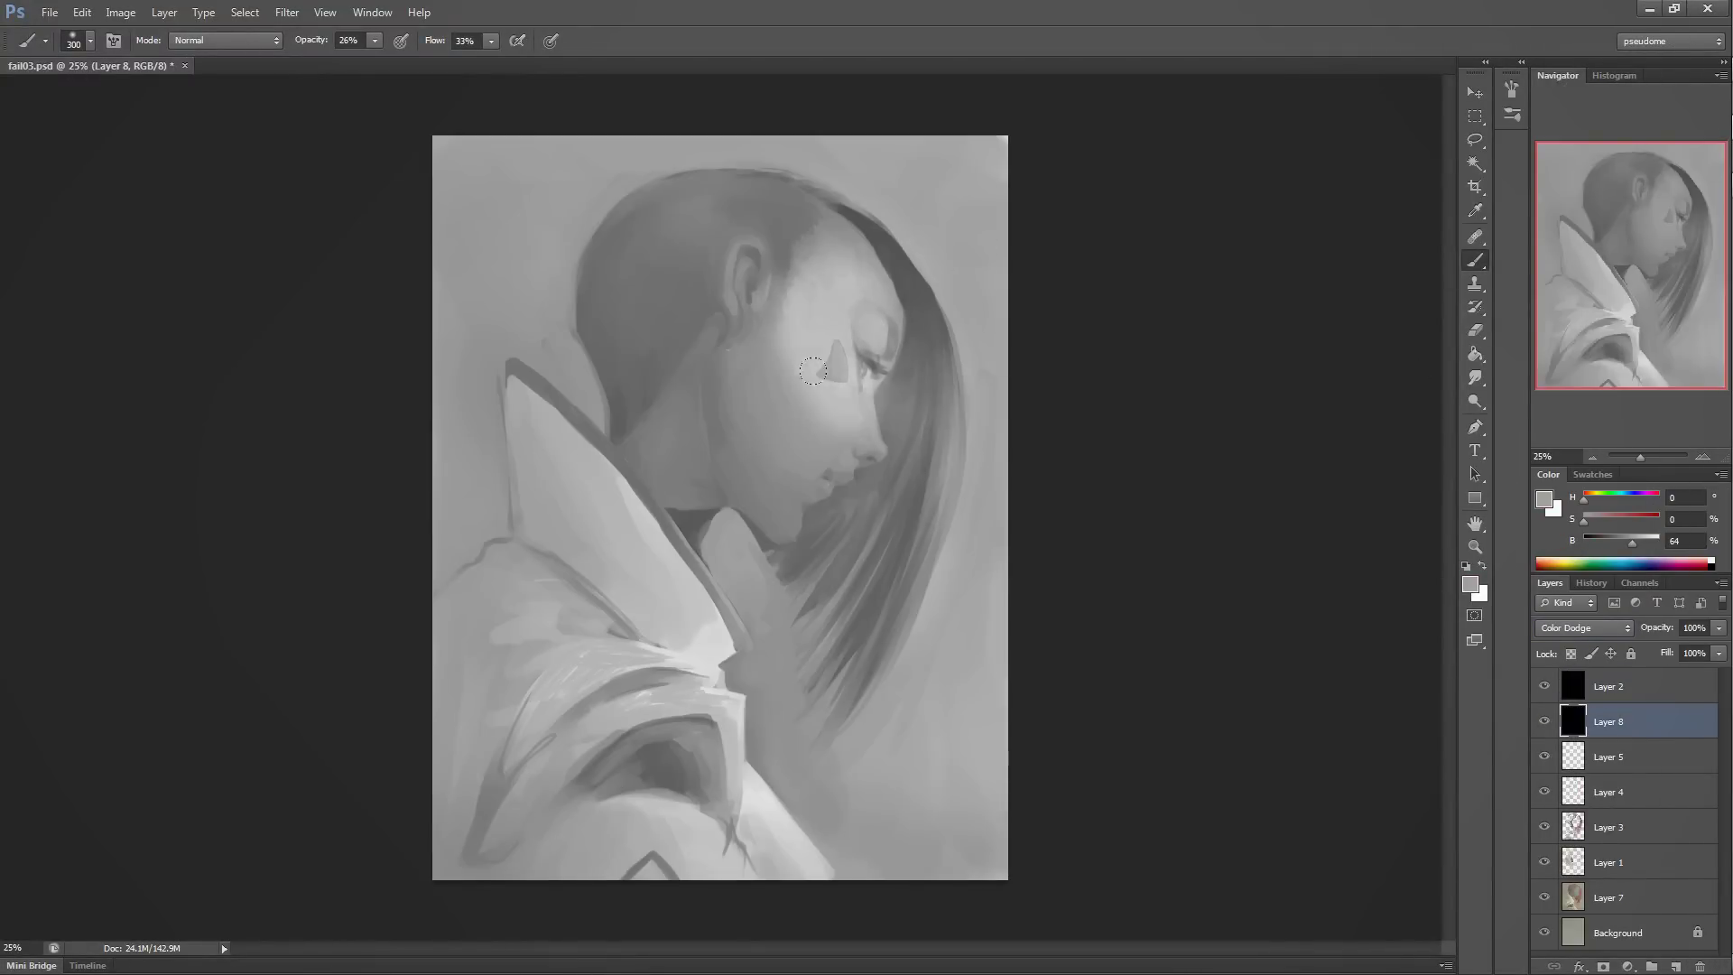
mouse_move(835, 370)
left_mouse_down()
mouse_move(767, 235)
mouse_move(858, 494)
left_mouse_up()
mouse_move(905, 428)
left_mouse_down()
mouse_move(787, 469)
mouse_move(706, 465)
mouse_move(913, 480)
mouse_move(720, 589)
mouse_move(653, 657)
mouse_move(812, 866)
left_mouse_up()
mouse_move(839, 334)
left_mouse_down()
mouse_move(794, 425)
mouse_move(803, 271)
mouse_move(794, 451)
mouse_move(794, 262)
mouse_move(821, 424)
mouse_move(827, 399)
mouse_move(797, 290)
left_mouse_up()
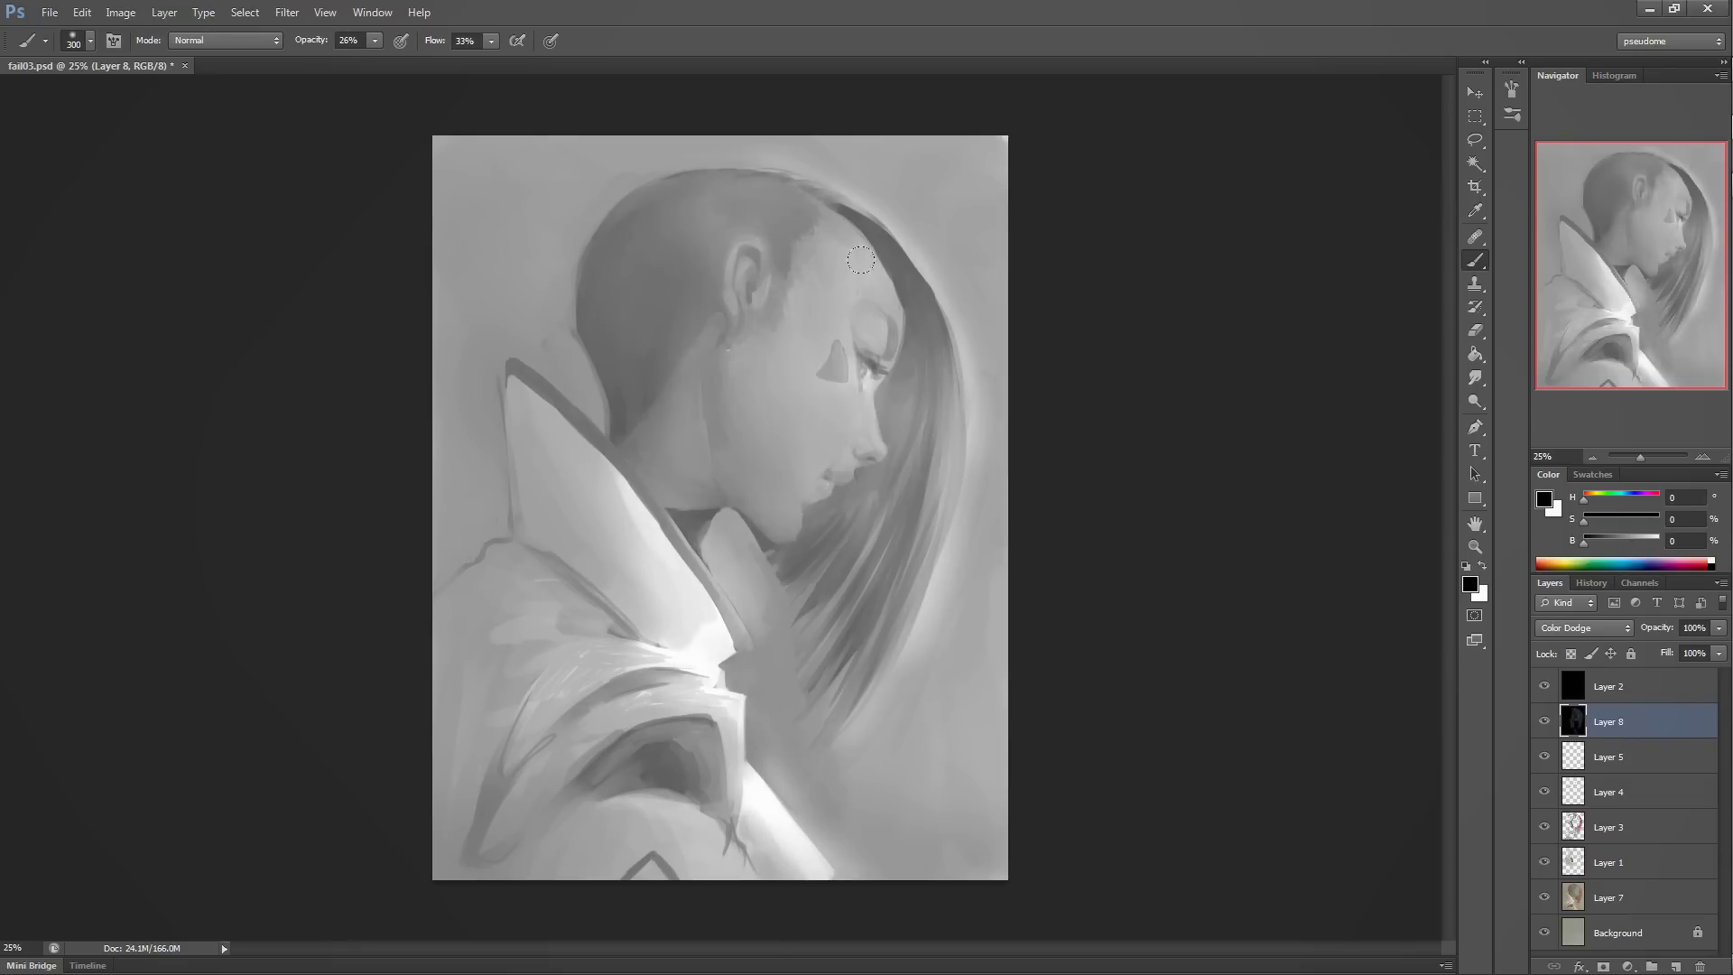
left_click_drag(1656, 628, 1632, 675)
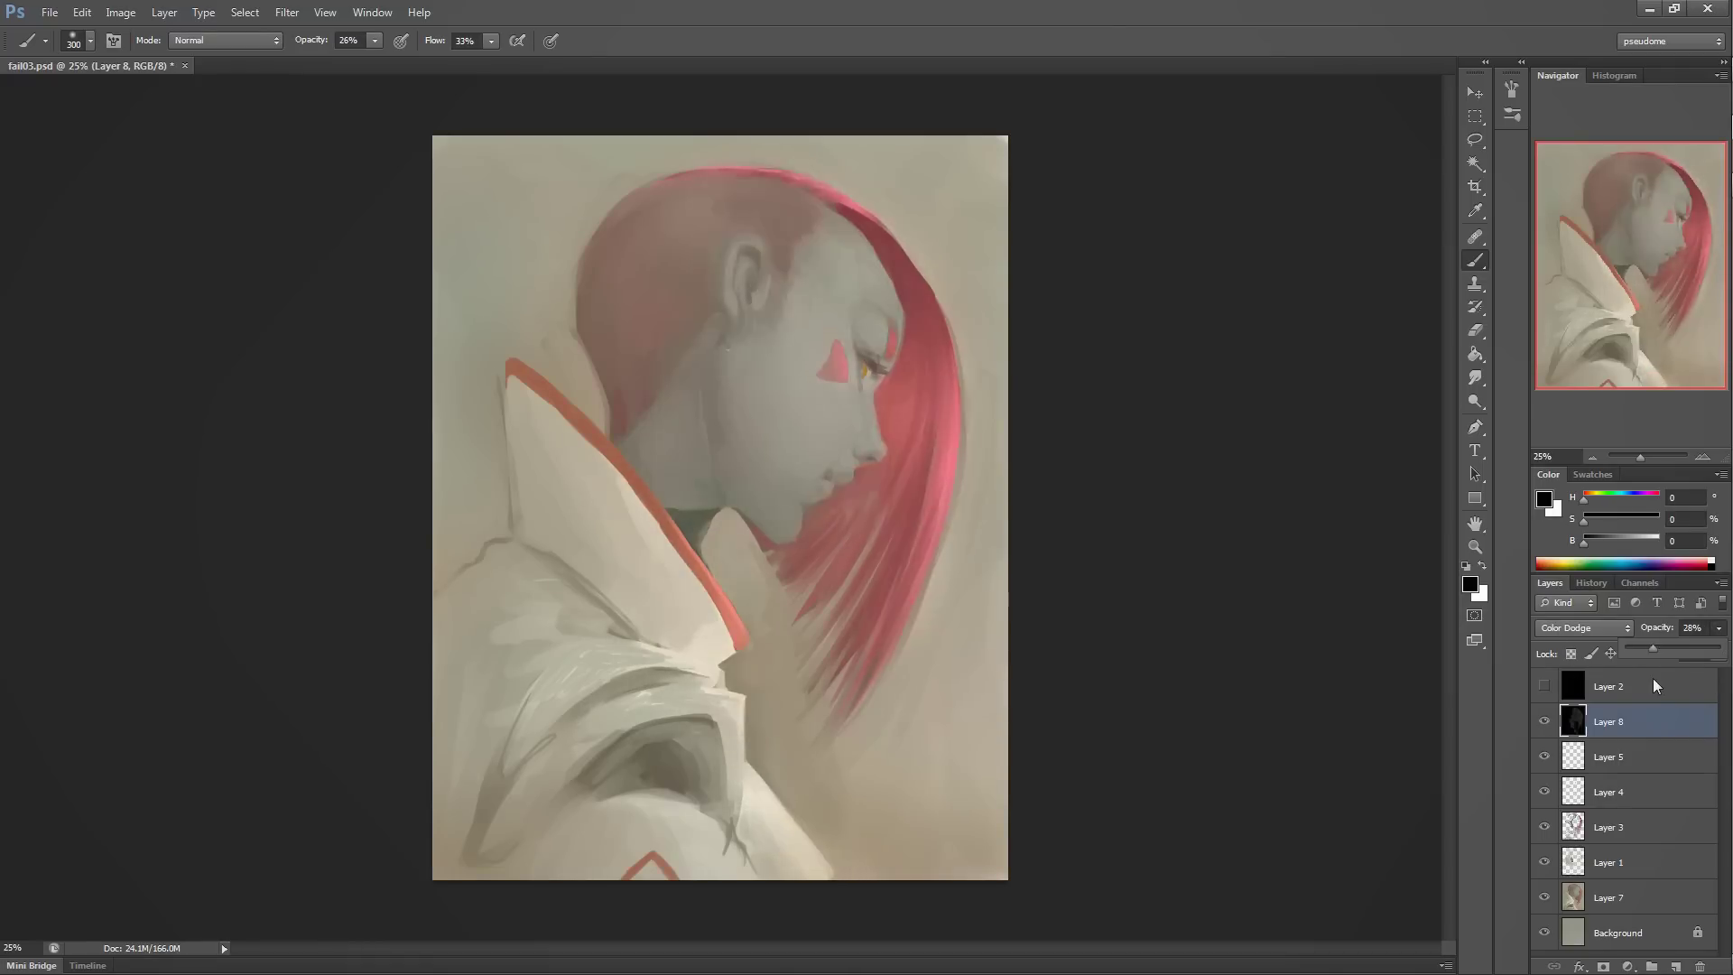
- Flip the canvas horizontally to check the portrait mirrored
key("alt+i")
key("g")
key("h")
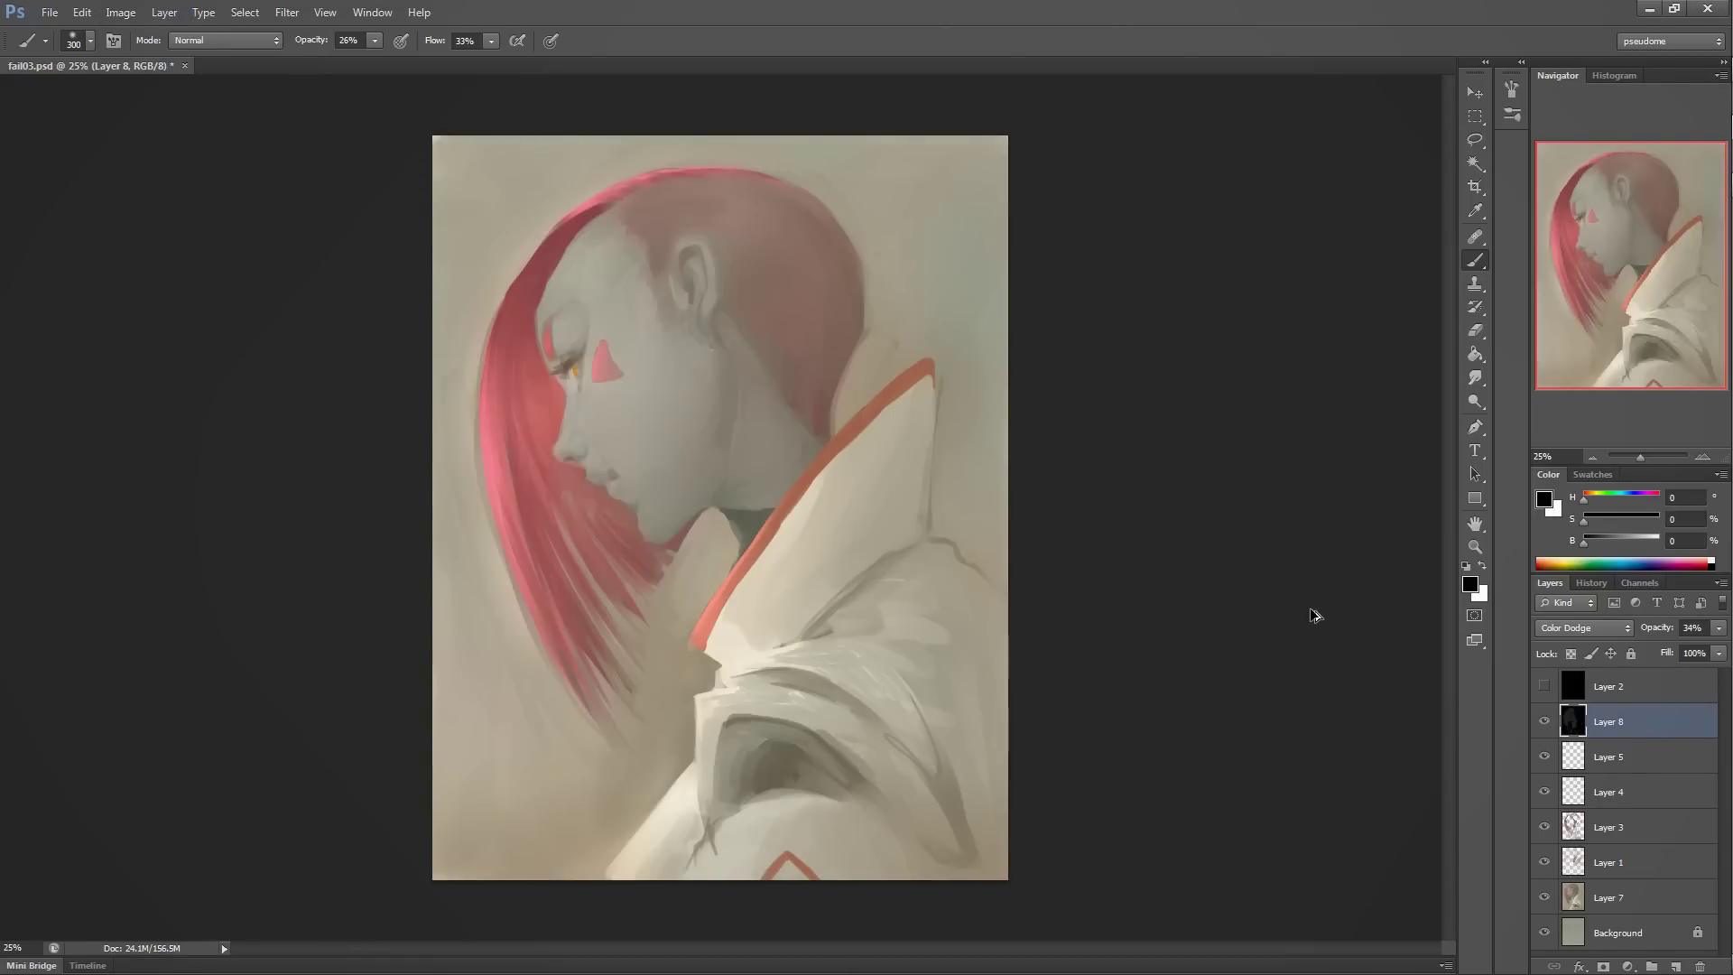
- Stamp the visible layers into a new layer and warp it to reshape the head and enlarge the collar and shoulder
key("ctrl+shift+alt+e")
key("ctrl+t")
right_click(524, 521)
left_click(634, 648)
left_click_drag(824, 225, 823, 202)
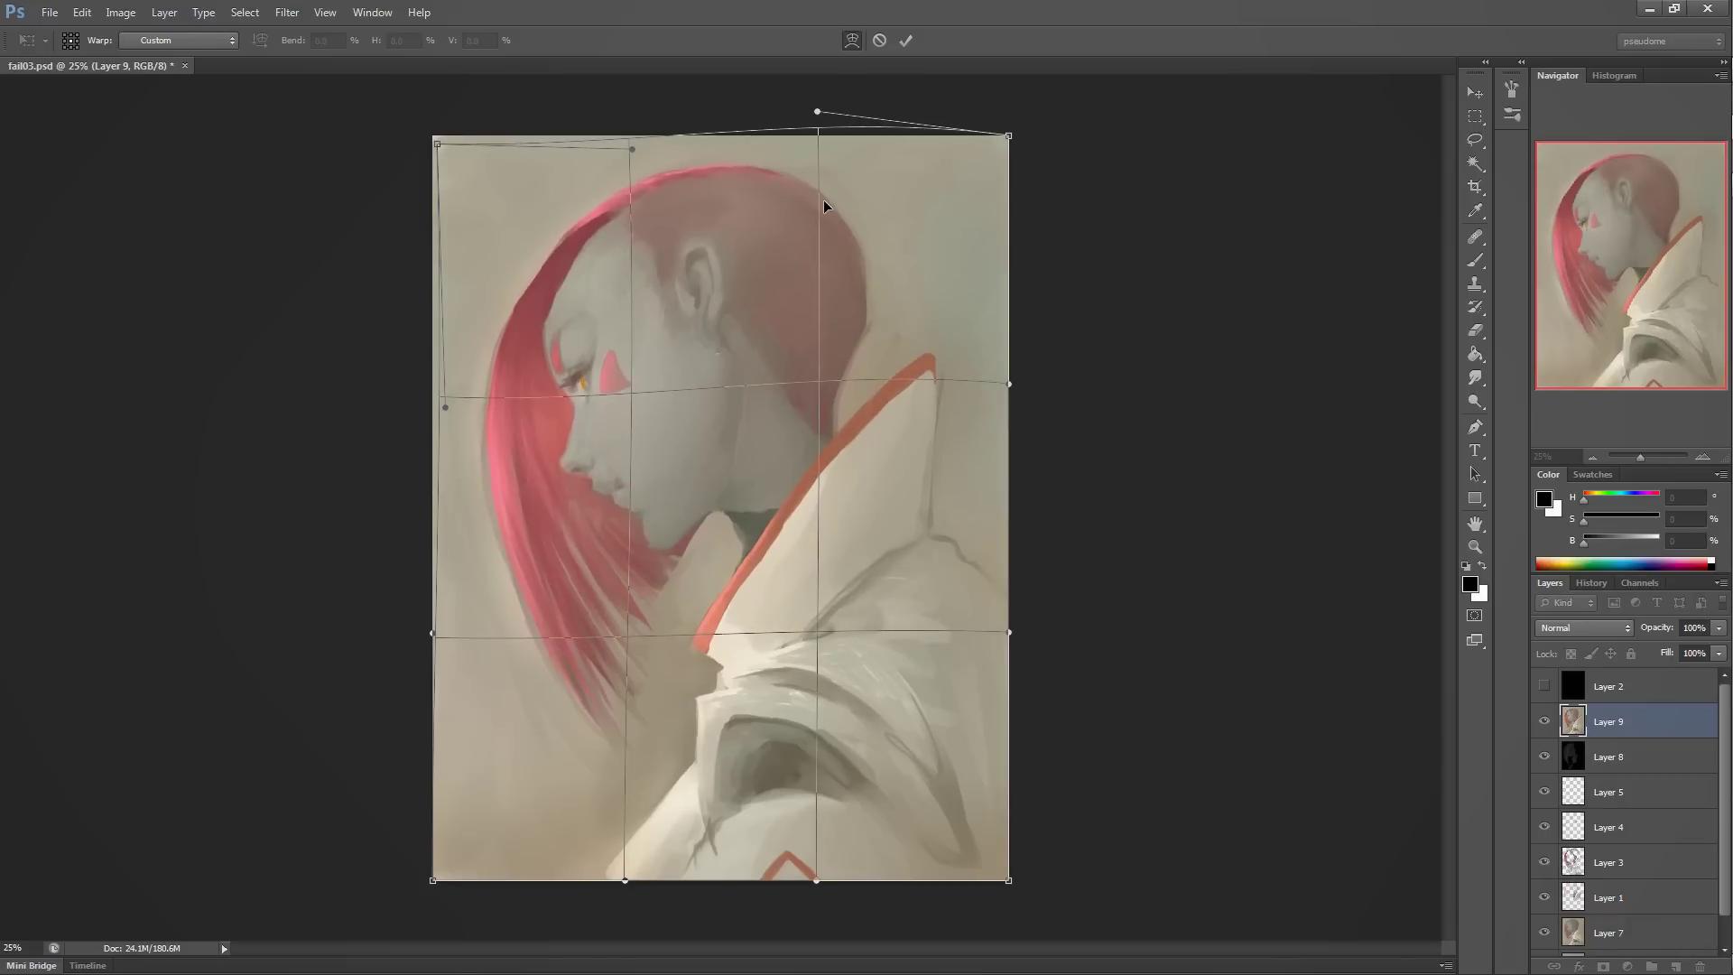
left_click_drag(1003, 632, 1038, 614)
left_click_drag(625, 880, 687, 904)
left_click_drag(1015, 869, 1066, 827)
key("Return")
- Return to the Brush tool and flip the canvas horizontally back to its original direction
key("b")
key("alt+i")
key("g")
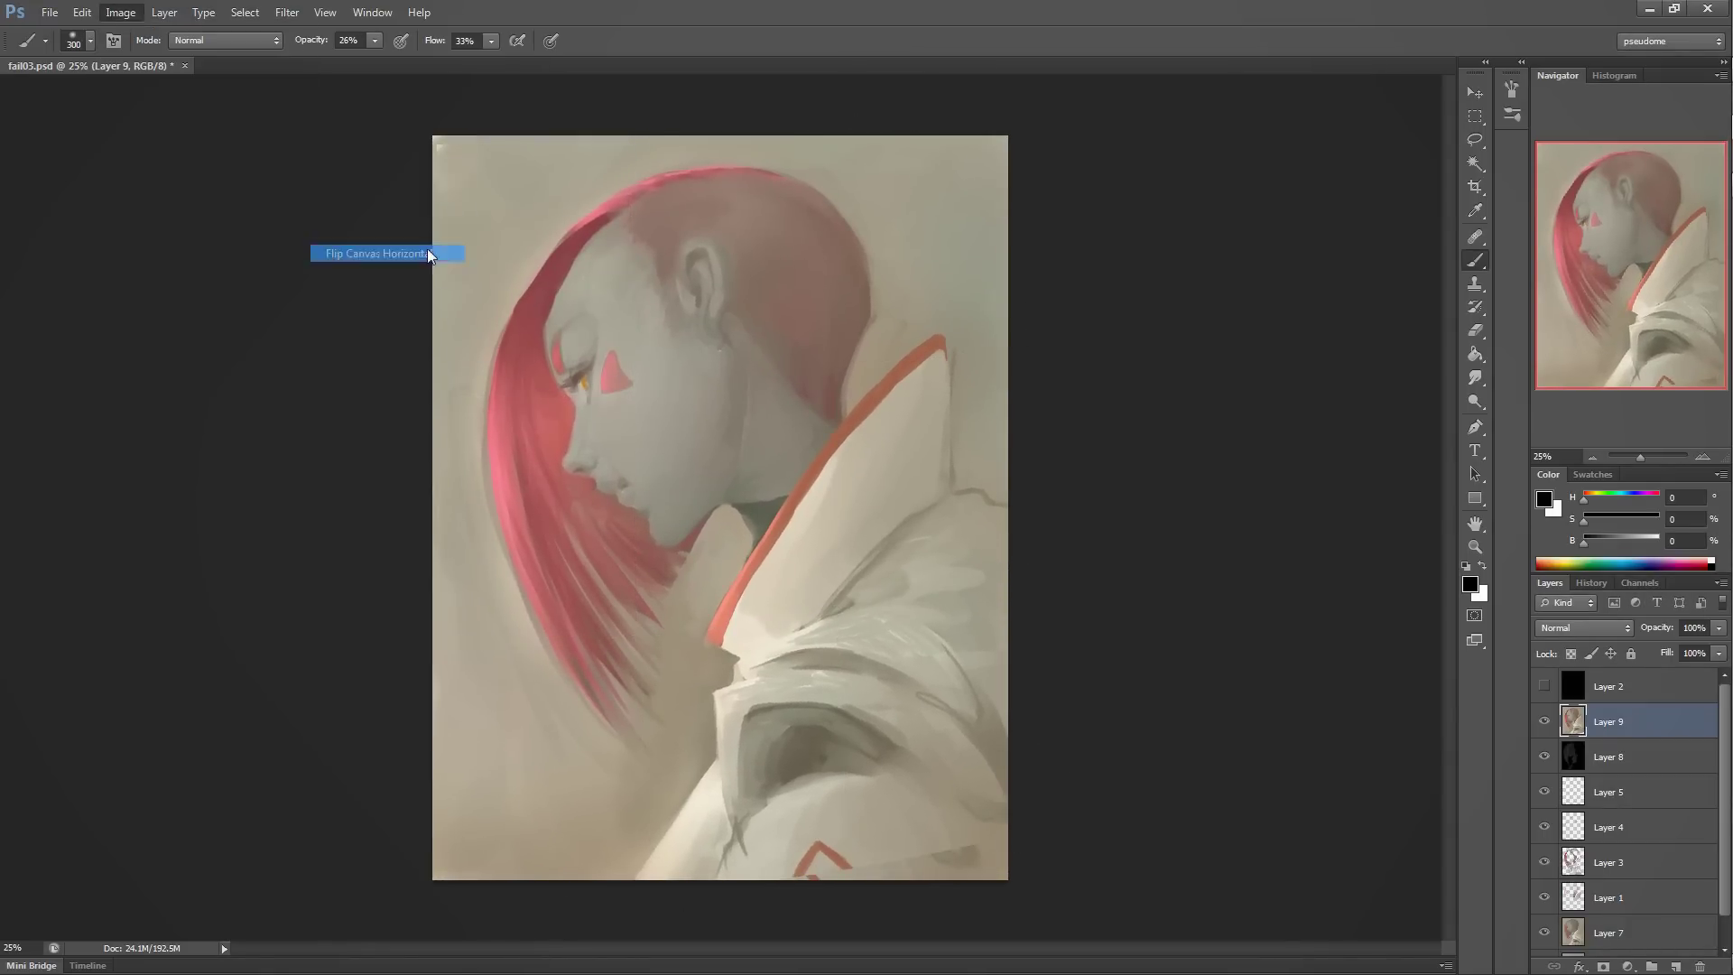
key("h")
- Paint over the stray patch at the sleeve's lower edge with sampled jacket colours at 100% opacity
left_click(556, 849, "alt")
left_click(603, 872, "alt")
key("0")
left_click(631, 878, "alt")
left_click(578, 857, "alt")
left_click(1628, 966)
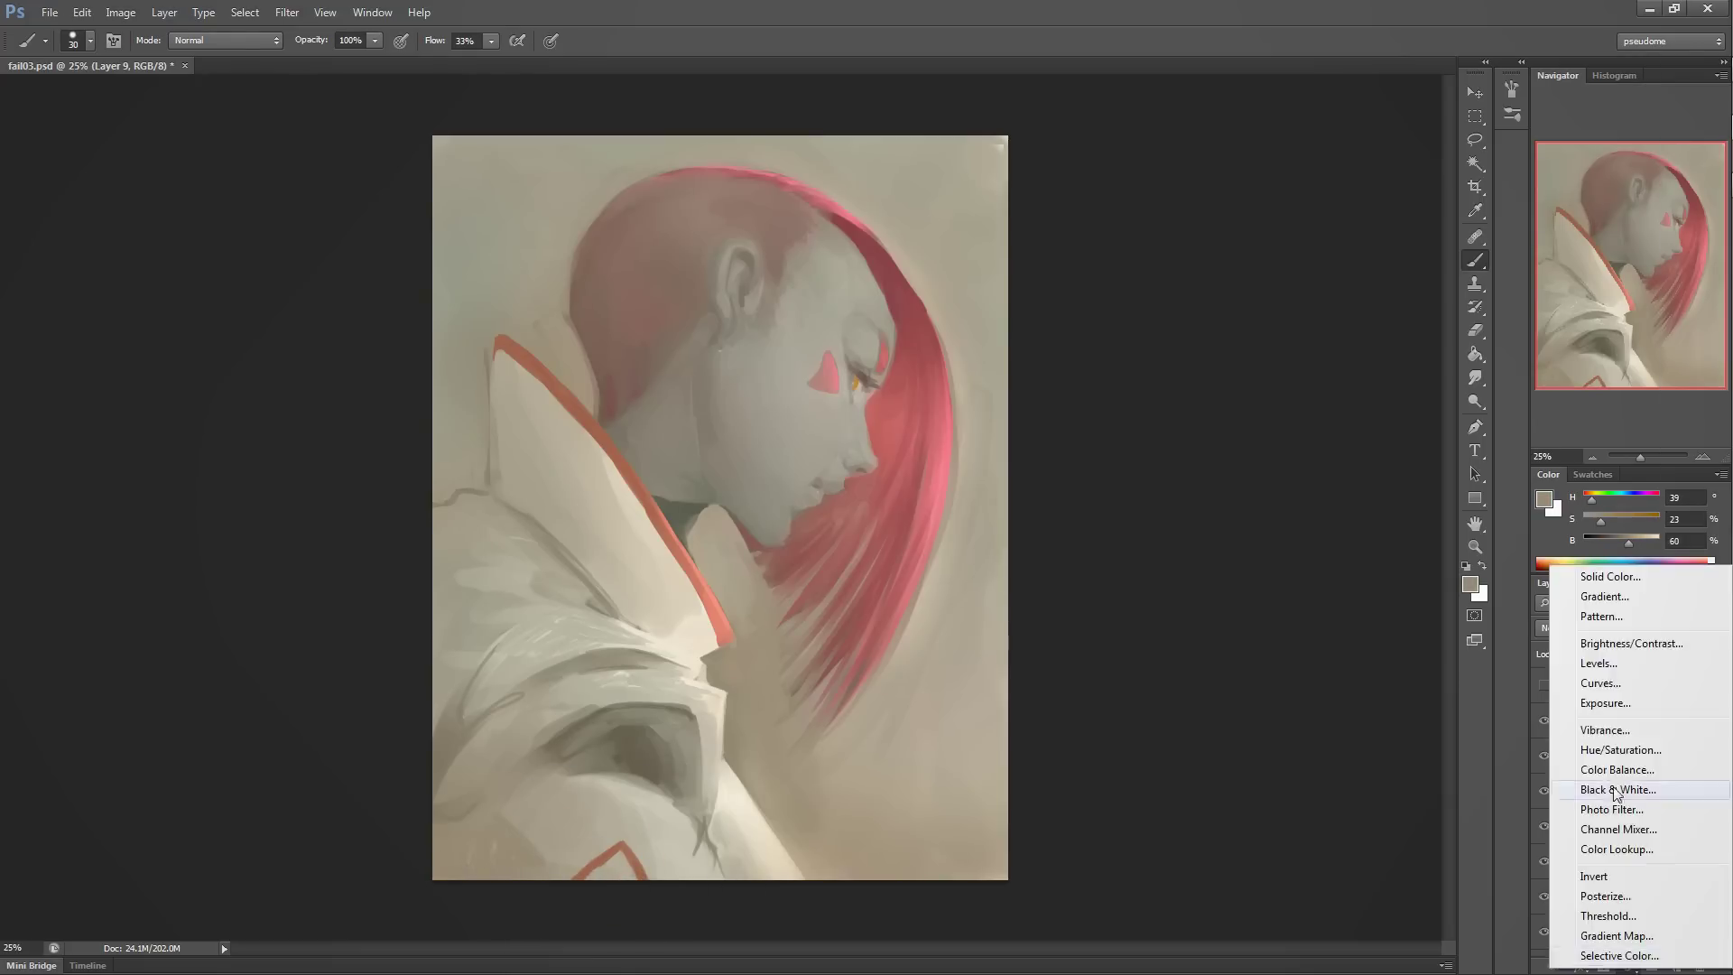
left_click(1613, 794)
key("ctrl+z")
- Add a Color Balance adjustment with shadows at red +15 and magenta -19, slightly towards yellow, and set its opacity to 18%
left_click(1628, 967)
left_click(1616, 769)
left_click_drag(1111, 310, 1155, 281)
mouse_move(1110, 249)
left_mouse_down()
mouse_move(1074, 279)
mouse_move(1115, 283)
mouse_move(1136, 249)
mouse_move(1095, 280)
mouse_move(1122, 248)
left_mouse_up()
left_click(1153, 206)
left_click(1092, 224)
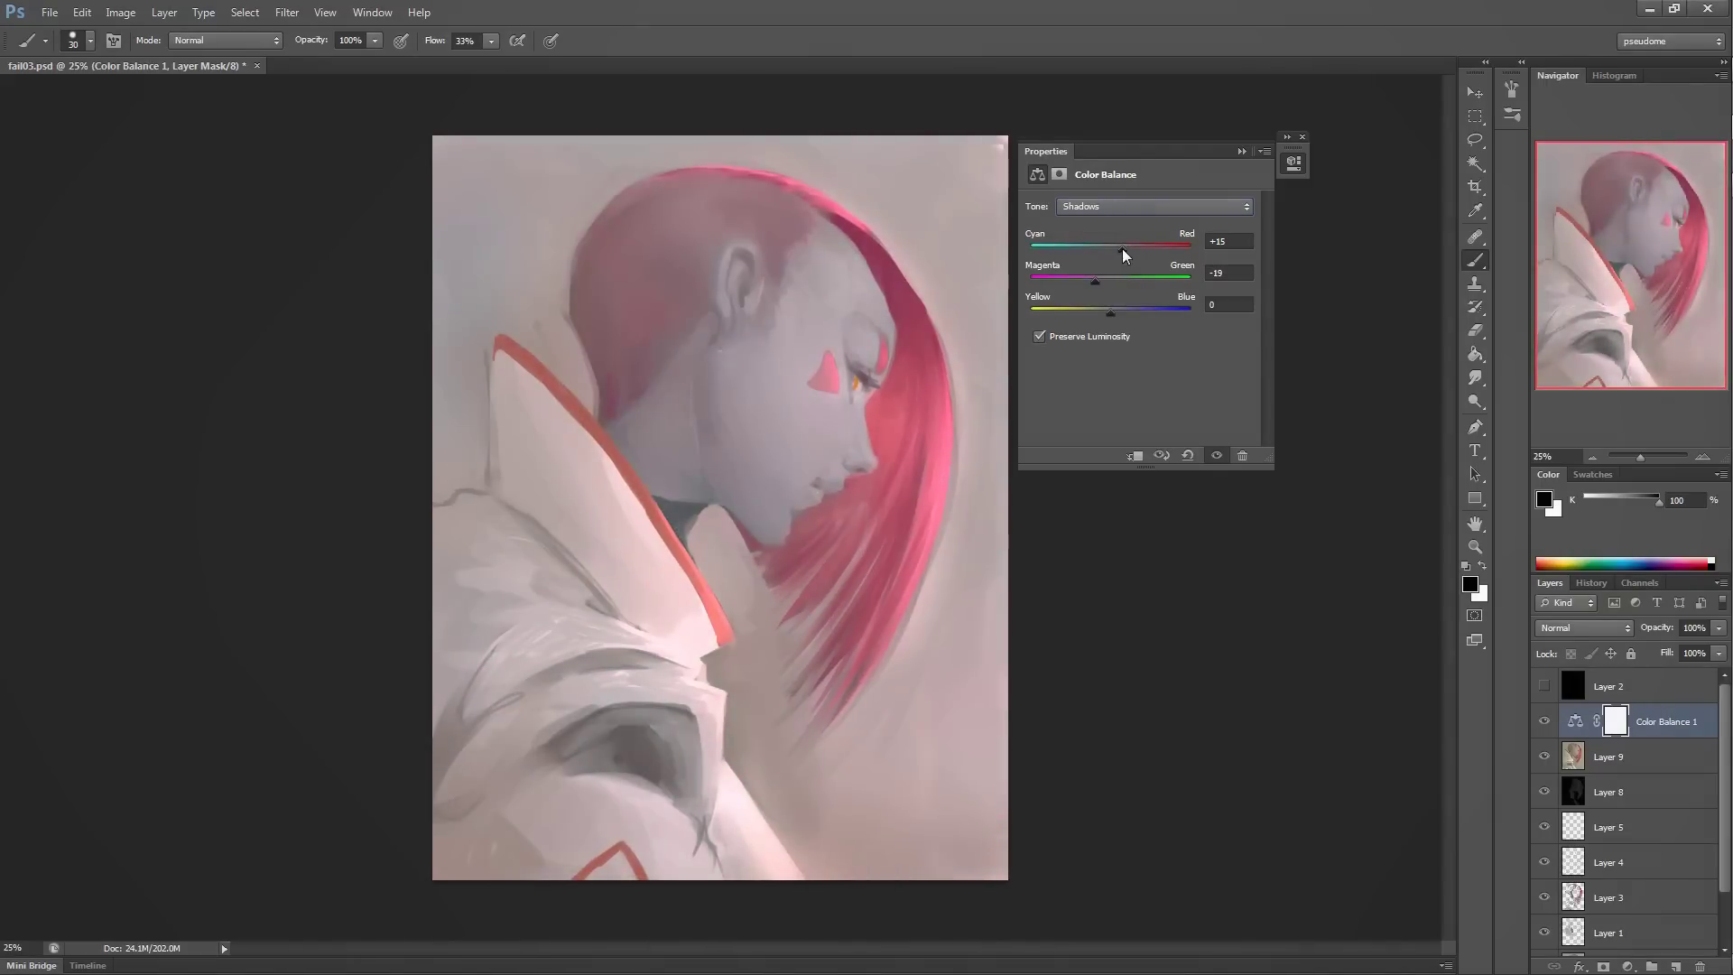
left_click_drag(1110, 312, 1104, 313)
left_click(1242, 151)
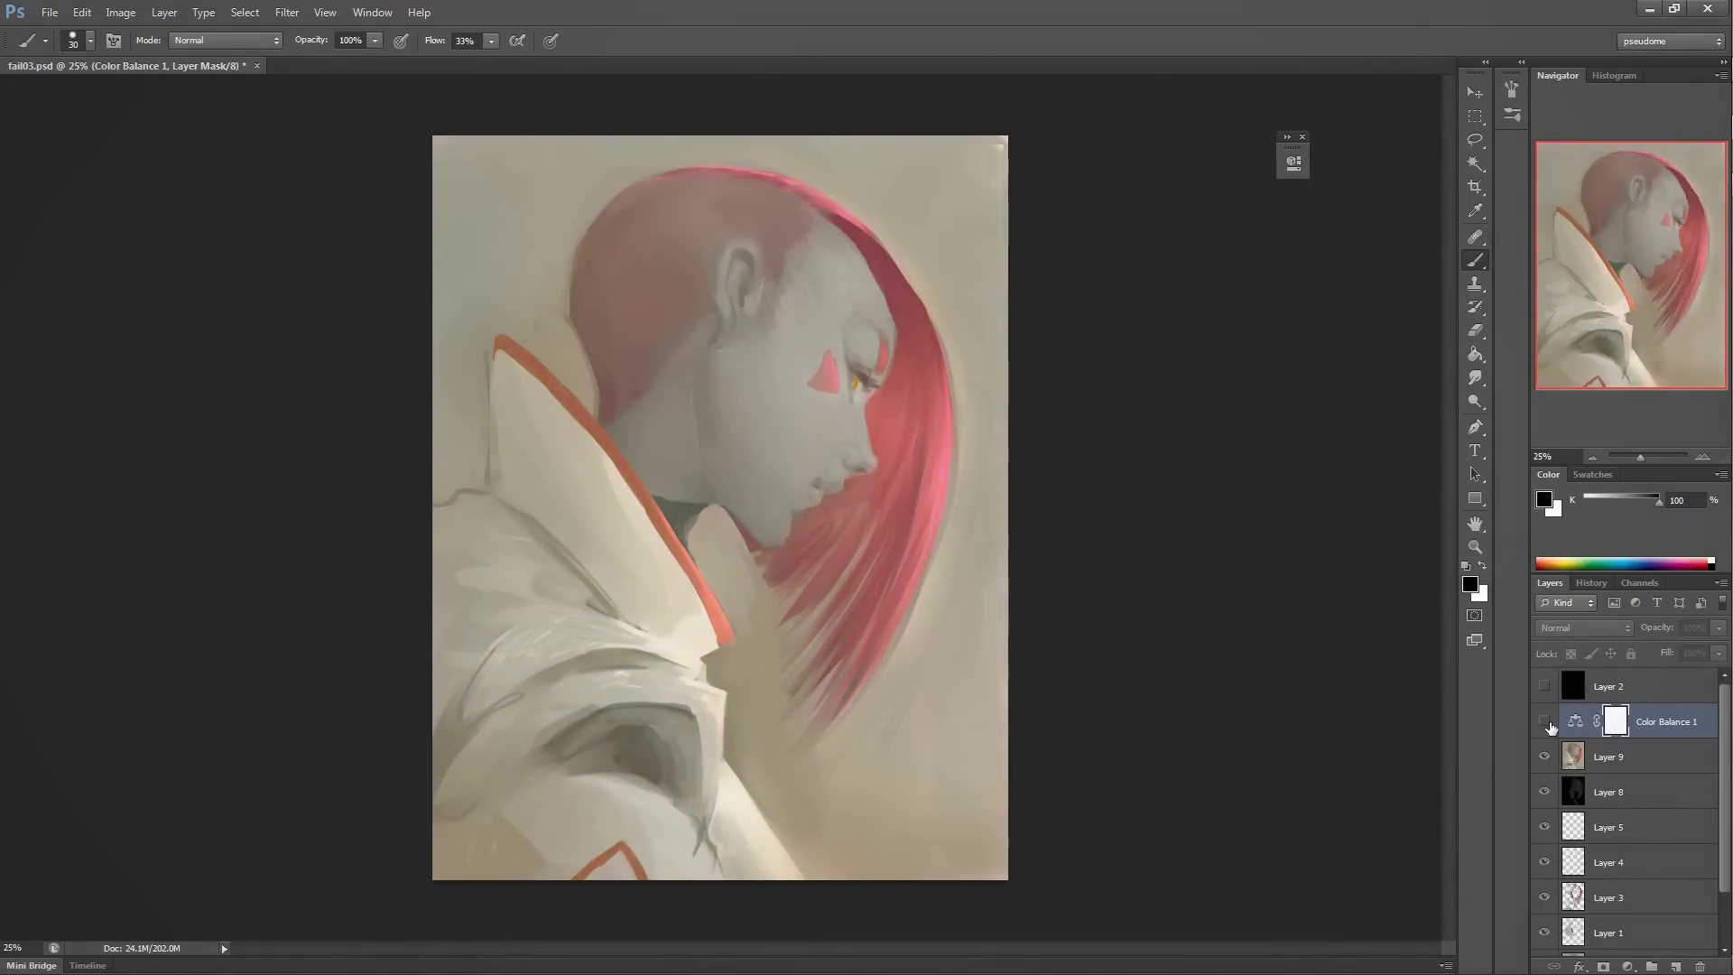
left_click_drag(1719, 627, 1639, 650)
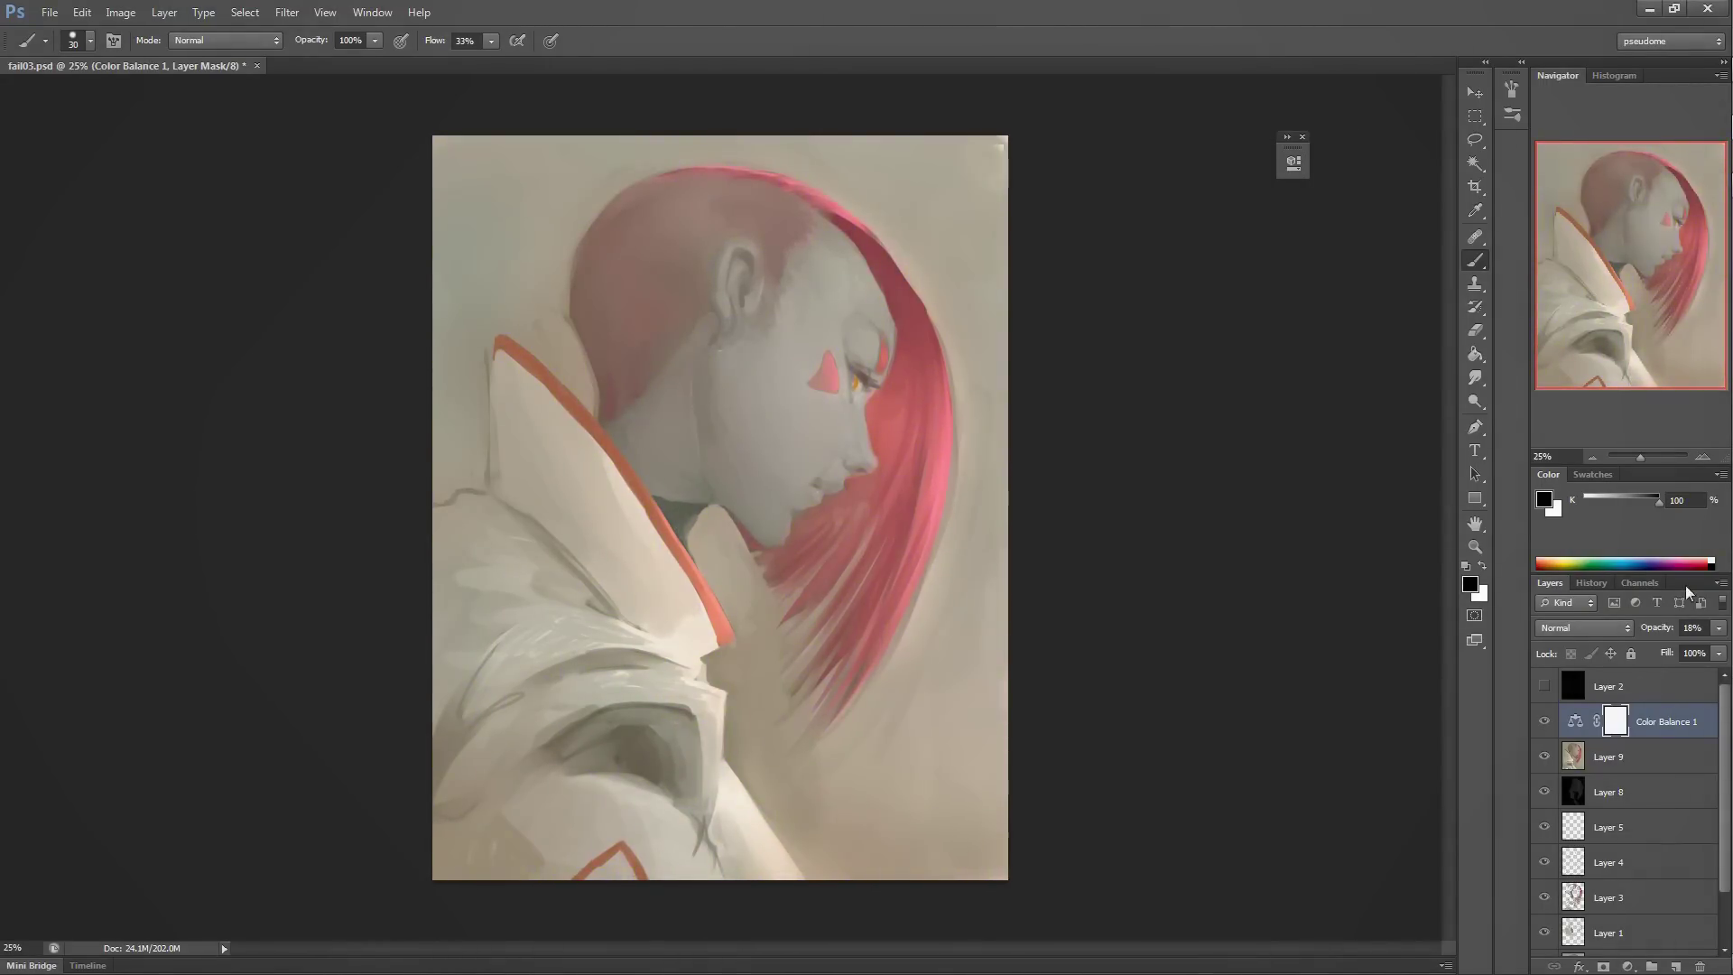
- Add a Levels adjustment with input levels 39, 1.18 and 252 and output levels 6 and 255
left_click(1628, 966)
left_click(1589, 663)
left_click_drag(1052, 336, 1228, 335)
left_click_drag(1052, 390, 1247, 336)
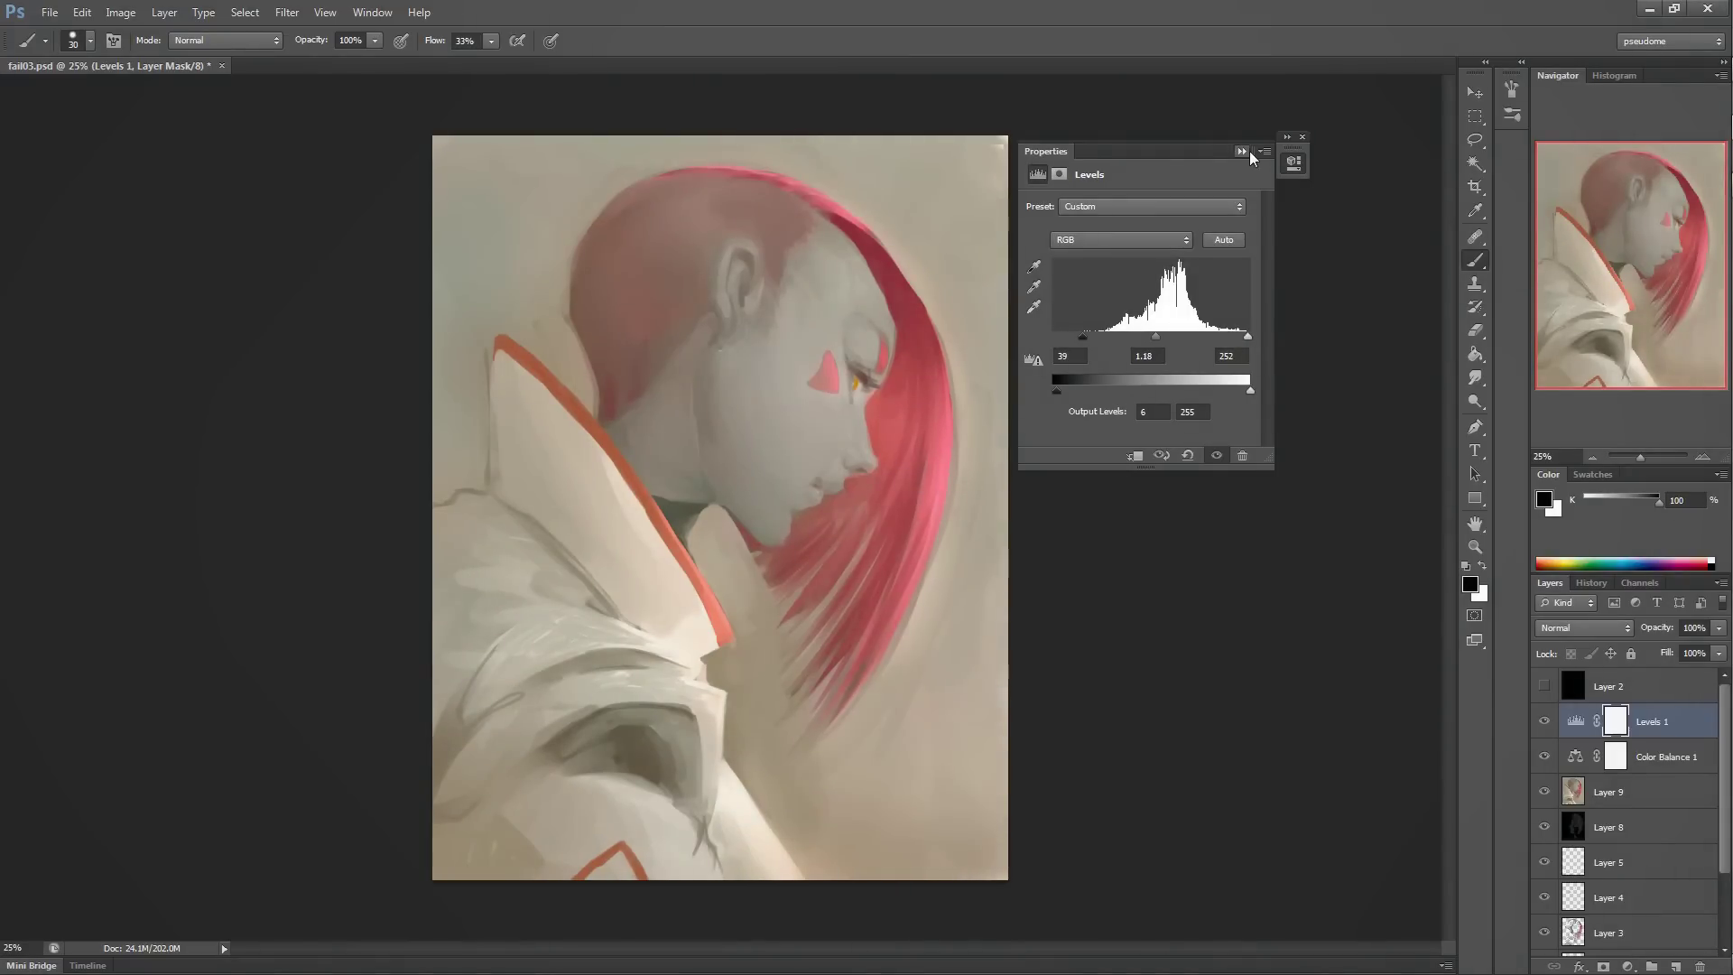
- Hide the Levels and Color Balance adjustments and add a new layer directly above the merged painting
left_click_drag(1547, 688, 1545, 756)
left_click(1642, 792)
key("ctrl+shift+alt+n")
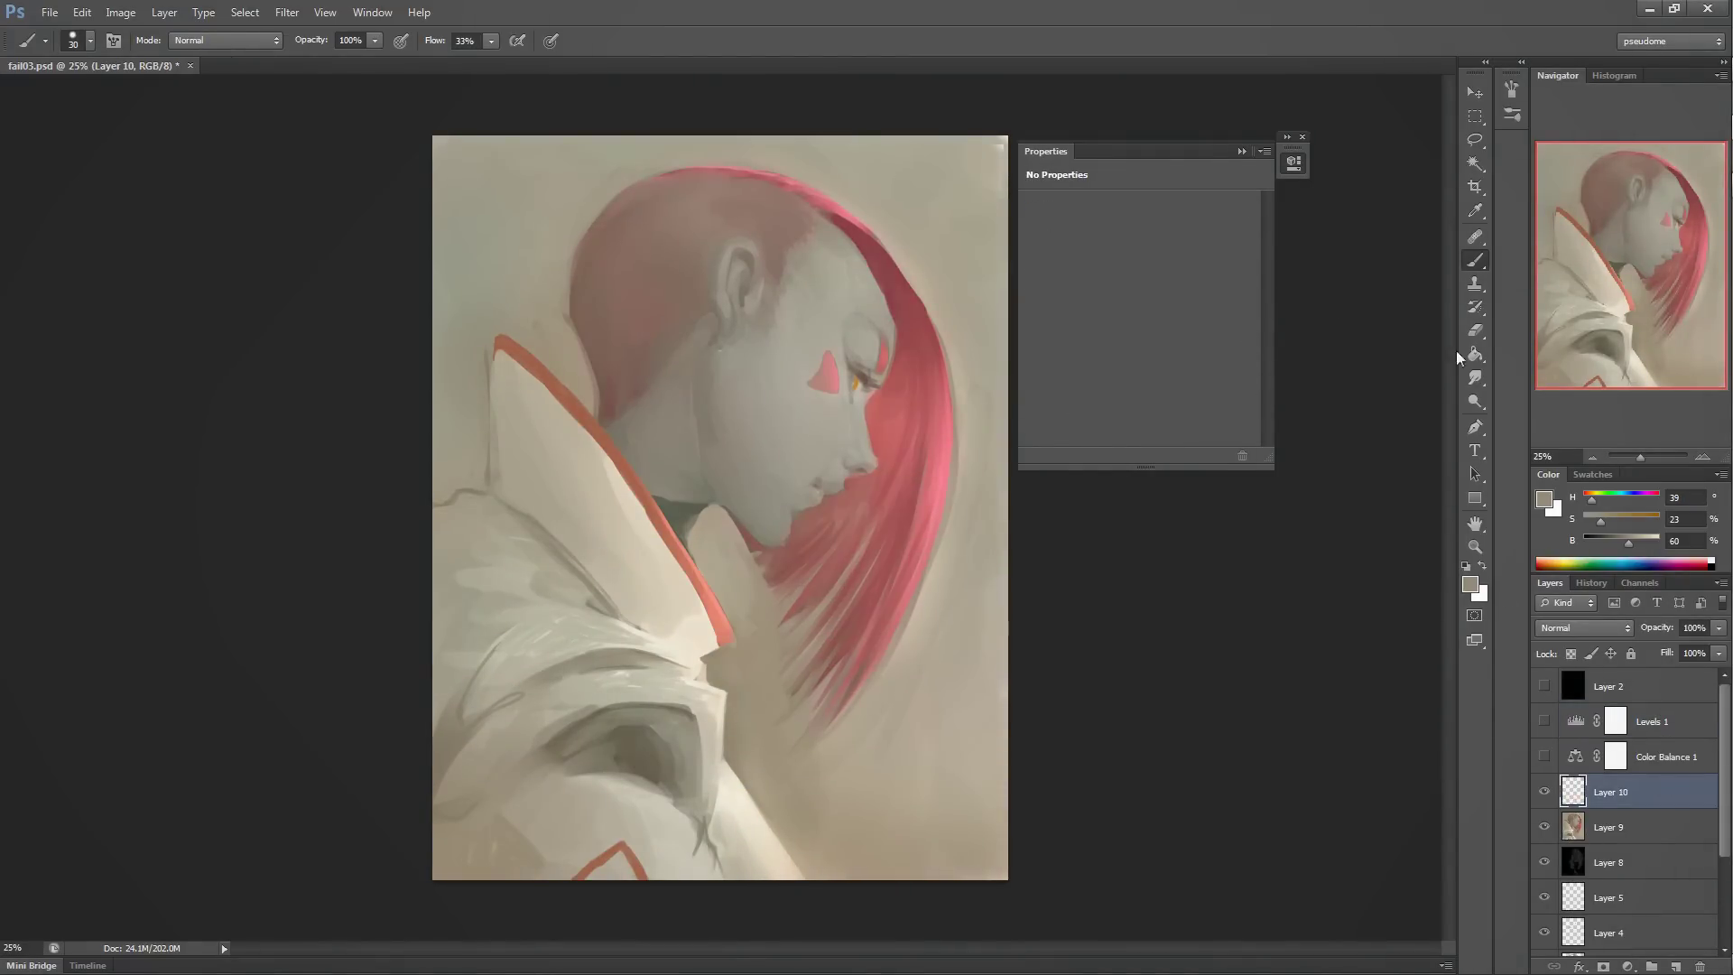
- Brush a faint beige-grey haze over the face and hair at size 1500 and 11% opacity
key("bracketright")
key("bracketright")
key("bracketright")
key("bracketright")
key("bracketright")
key("bracketright")
key("bracketright")
key("bracketright")
key("bracketright")
key("bracketright")
left_click(835, 495)
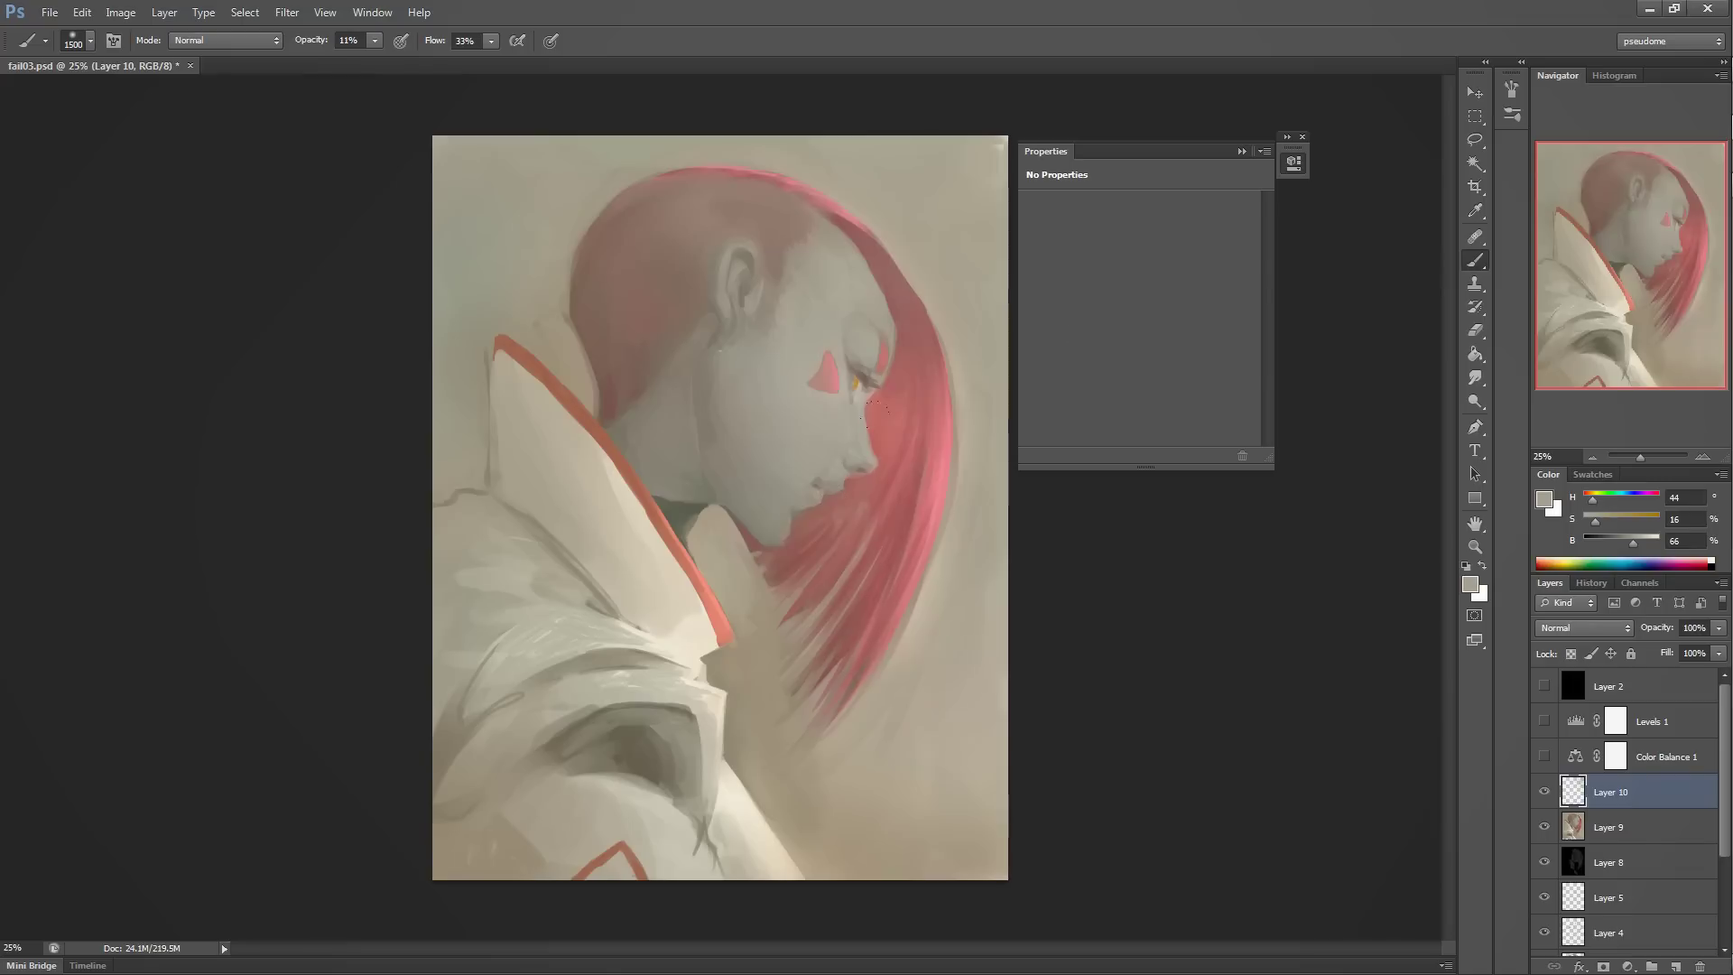
- Shade around the eye and lips with sampled reddish brown on a new Multiply layer, and soften it with the eraser
key("ctrl+shift+alt+n")
key("shift+alt+m")
left_click(828, 493, "alt")
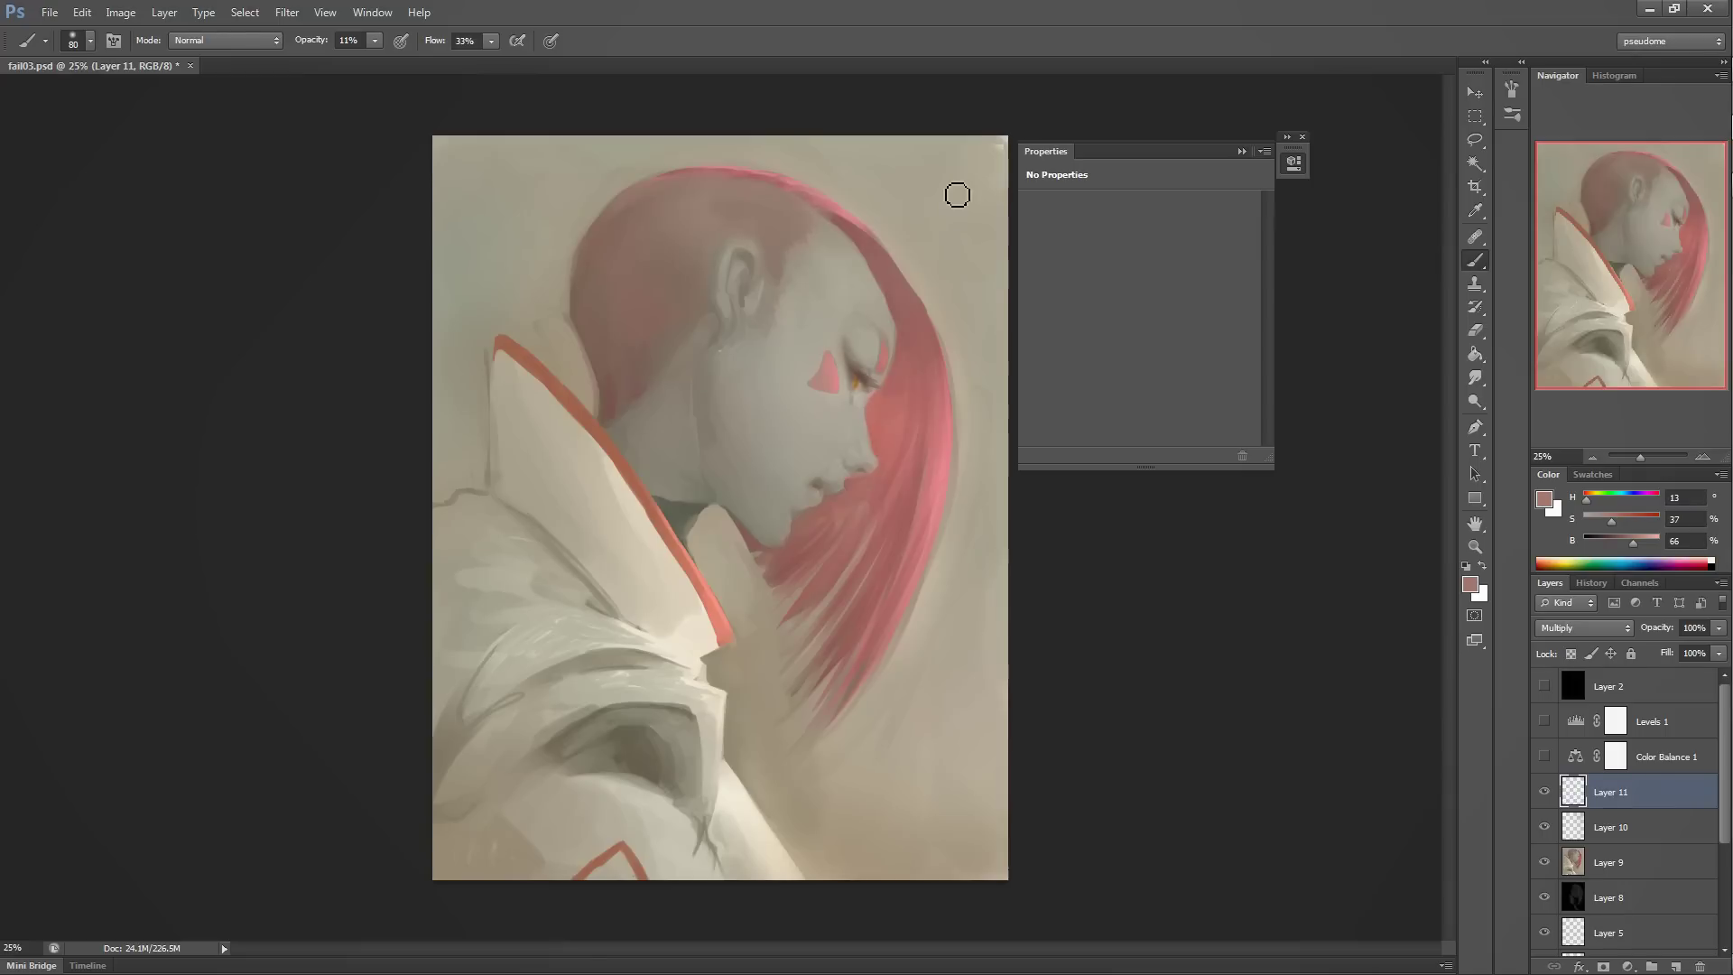
key("e")
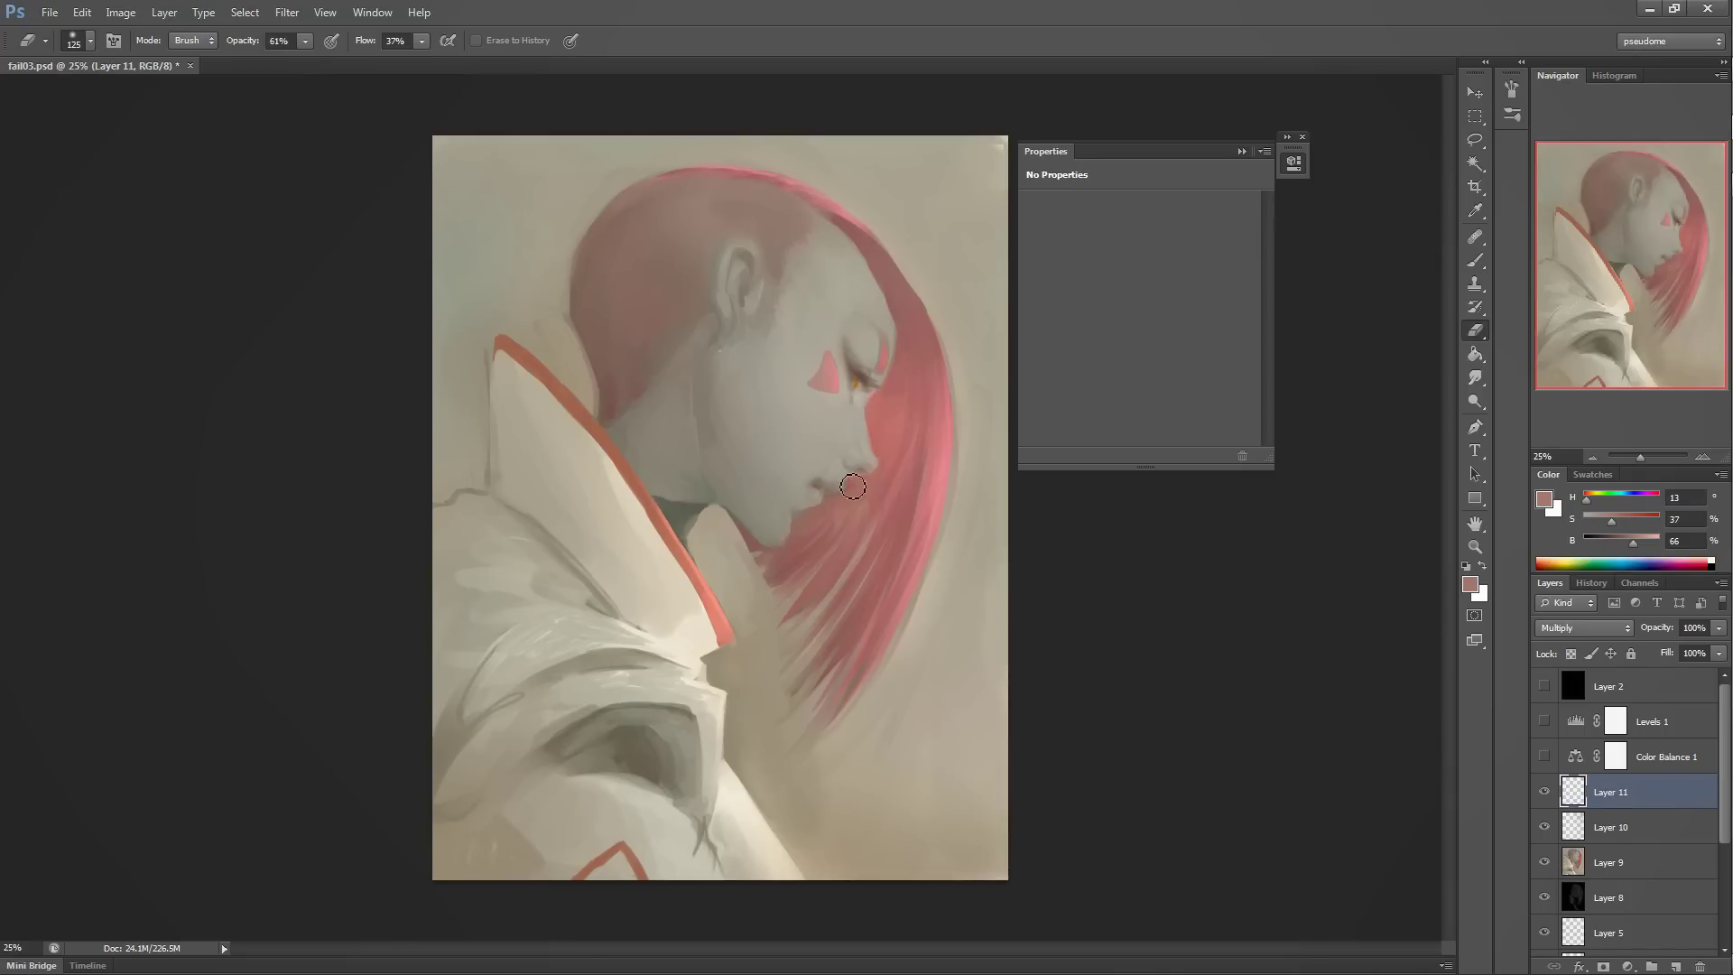
- Add a new layer and start touching up the face and front hair with a size 40 brush at 62% opacity in sampled grey
key("ctrl+shift+alt+n")
right_click(951, 418)
left_click(1338, 244)
key("b")
left_click(887, 228, "alt")
key("6")
key("2")
left_click(869, 489, "alt")
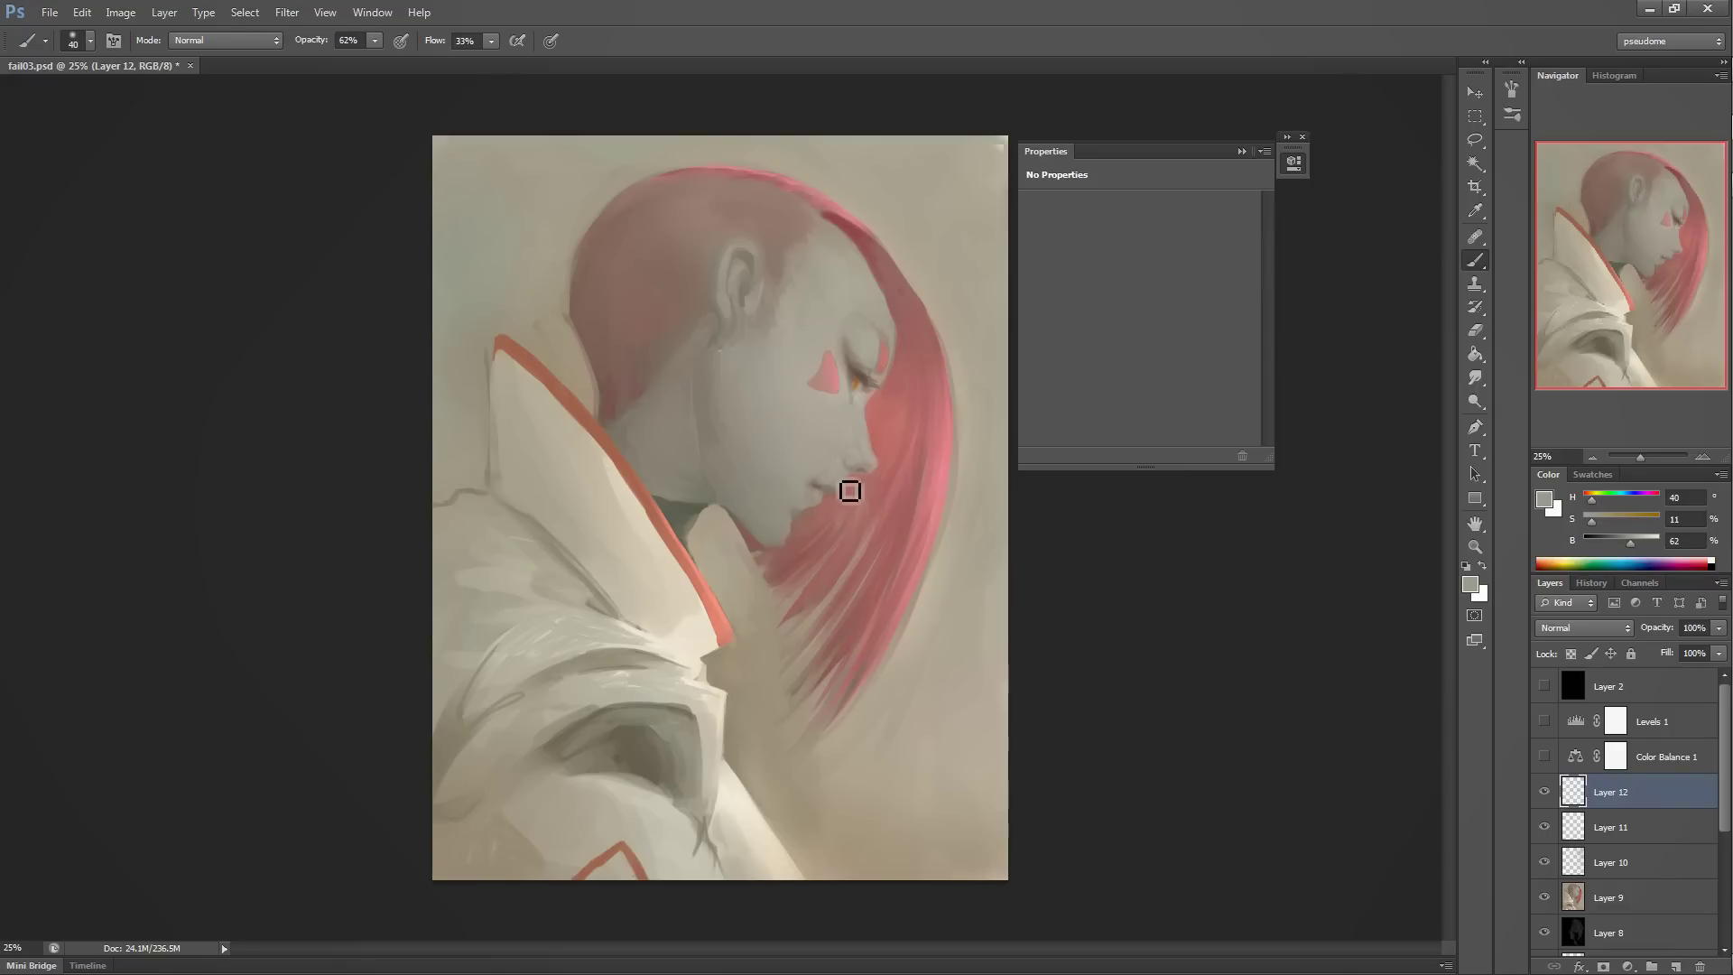
- Soften the face and background on the new layer with sampled beige-grey tones using a size 175 brush
key("bracketright")
key("bracketright")
key("bracketright")
key("bracketright")
key("bracketright")
key("bracketright")
key("bracketright")
key("bracketright")
key("bracketright")
left_click(705, 414, "alt")
left_click(906, 644, "alt")
- Add a new layer and fill it with a brown (H 37, S 27, B 50) to transparent gradient rising from the canvas bottom
left_click(1675, 966)
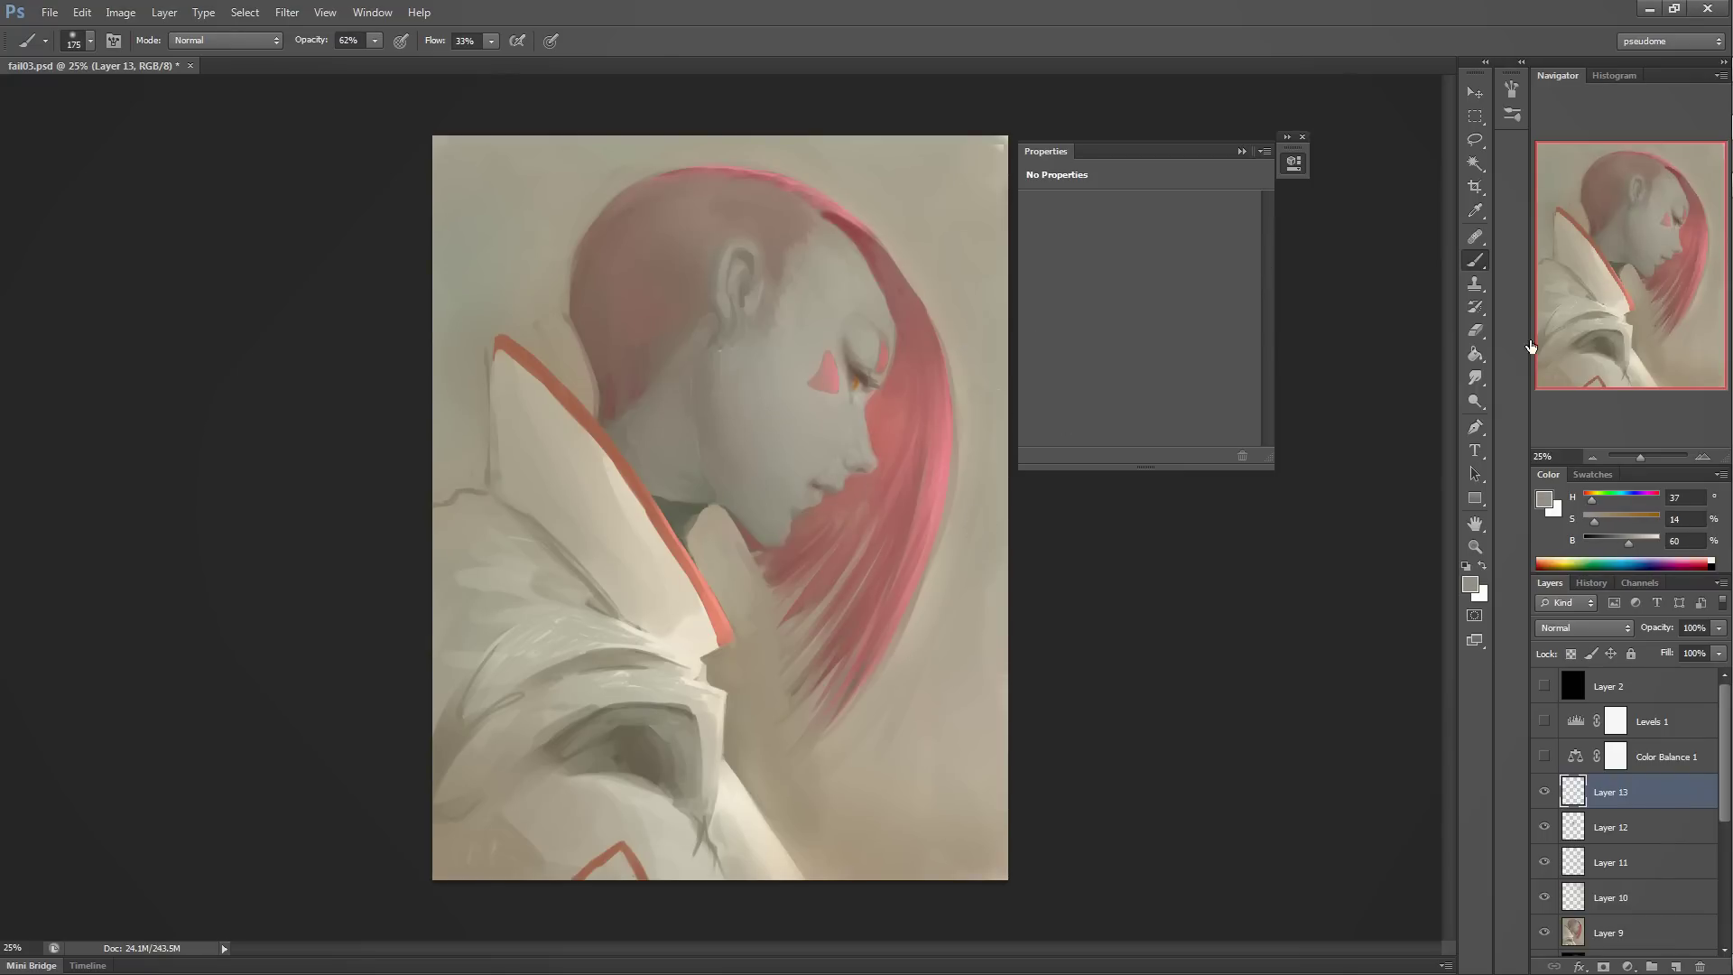
key("g")
left_click(1604, 521)
left_click(1622, 543)
left_click_drag(722, 876, 704, 325)
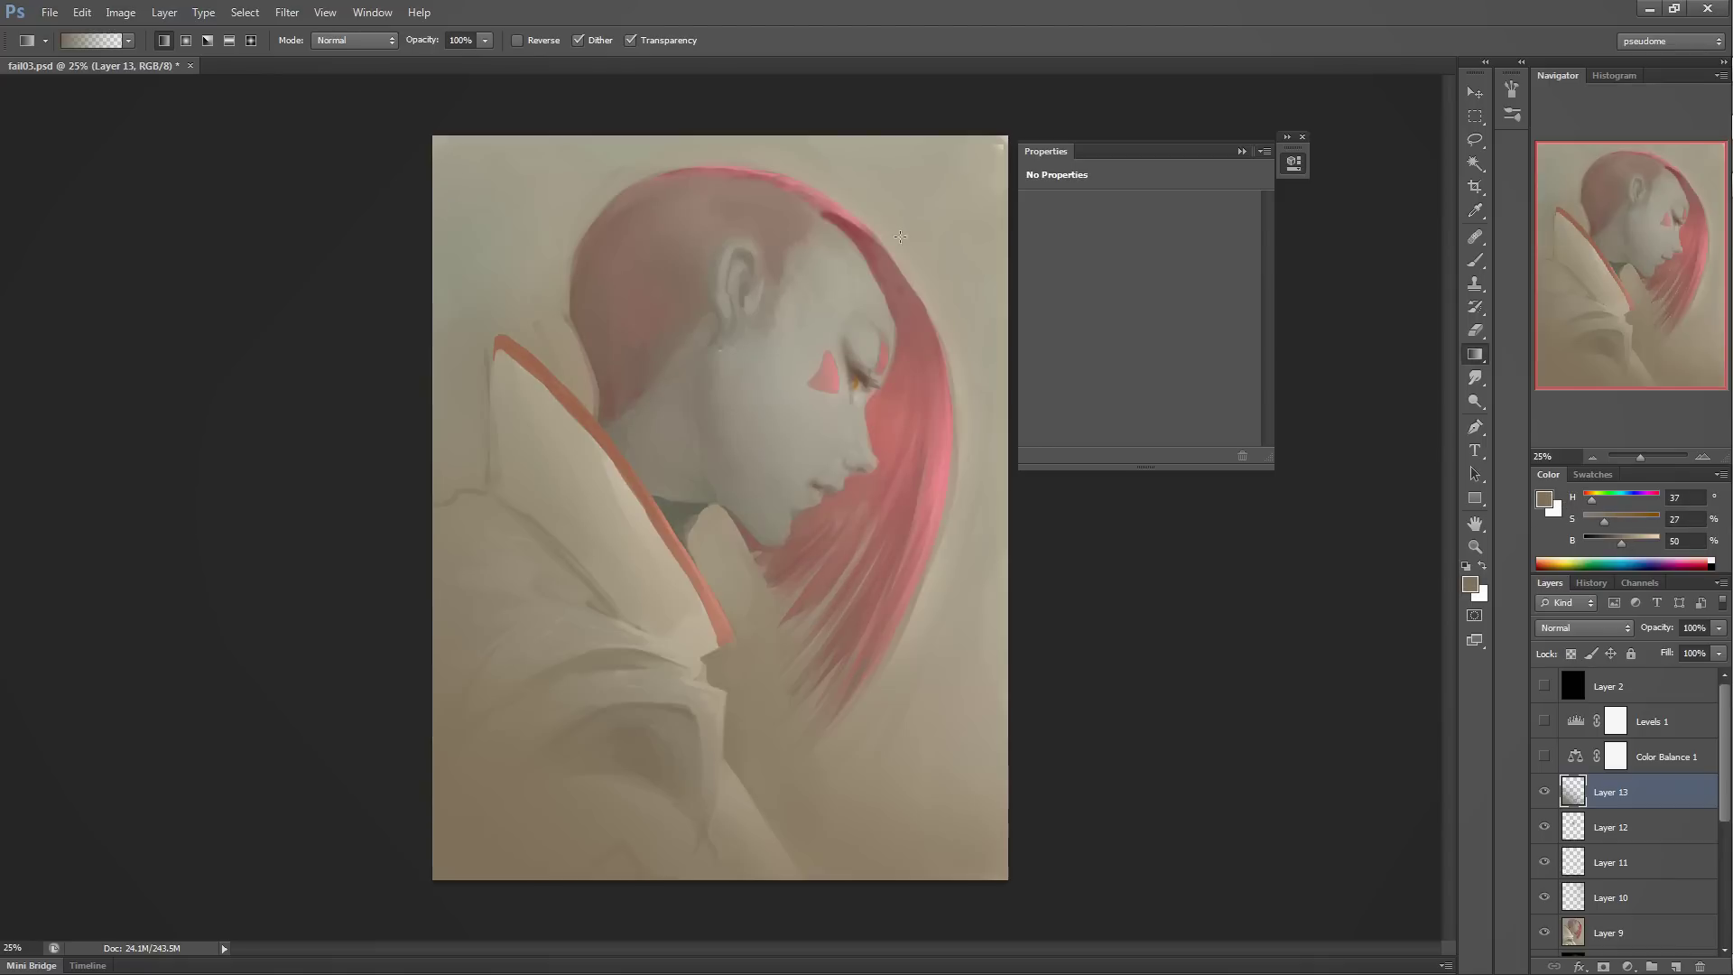
- Set the gradient layer's blend mode to Multiply and lower its opacity
left_click(1584, 628)
left_click(1545, 347)
key("Down")
key("Down")
key("Down")
key("Down")
key("Down")
key("Down")
key("Down")
key("Down")
key("Down")
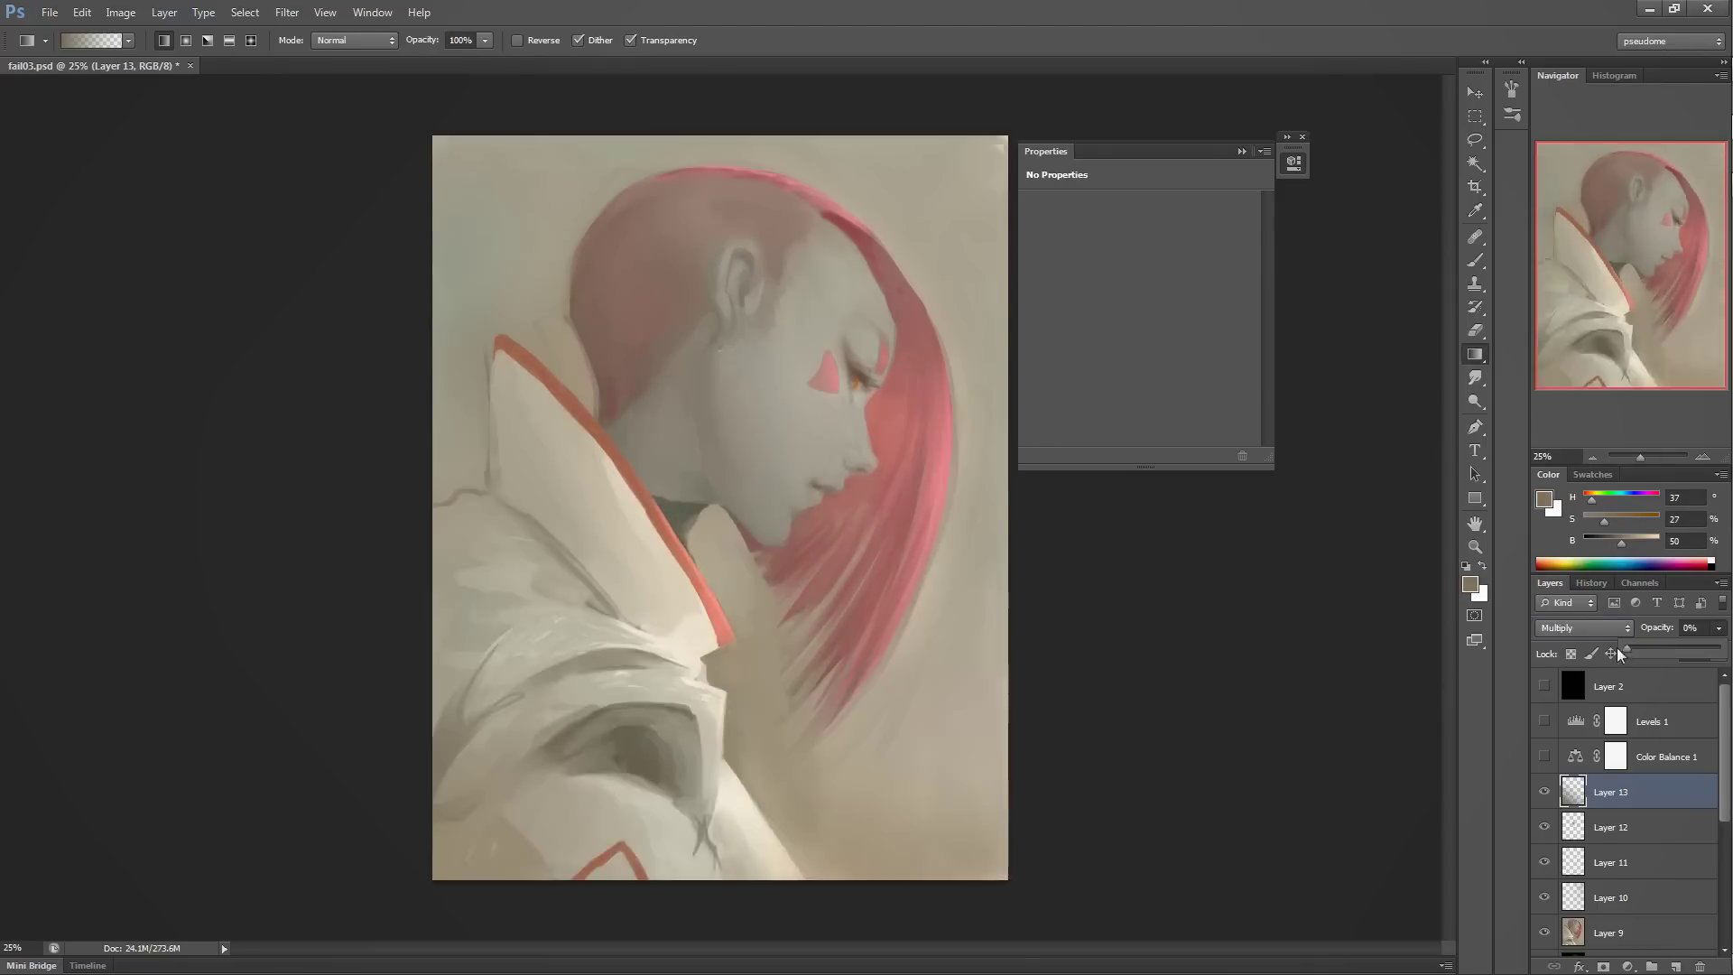
- Paint sampled beige-grey over the background between the jacket and hair tips on a new layer, at size 175 and 100% opacity
left_click(1675, 965)
key("b")
left_click(997, 158, "alt")
left_click(999, 154, "alt")
key("0")
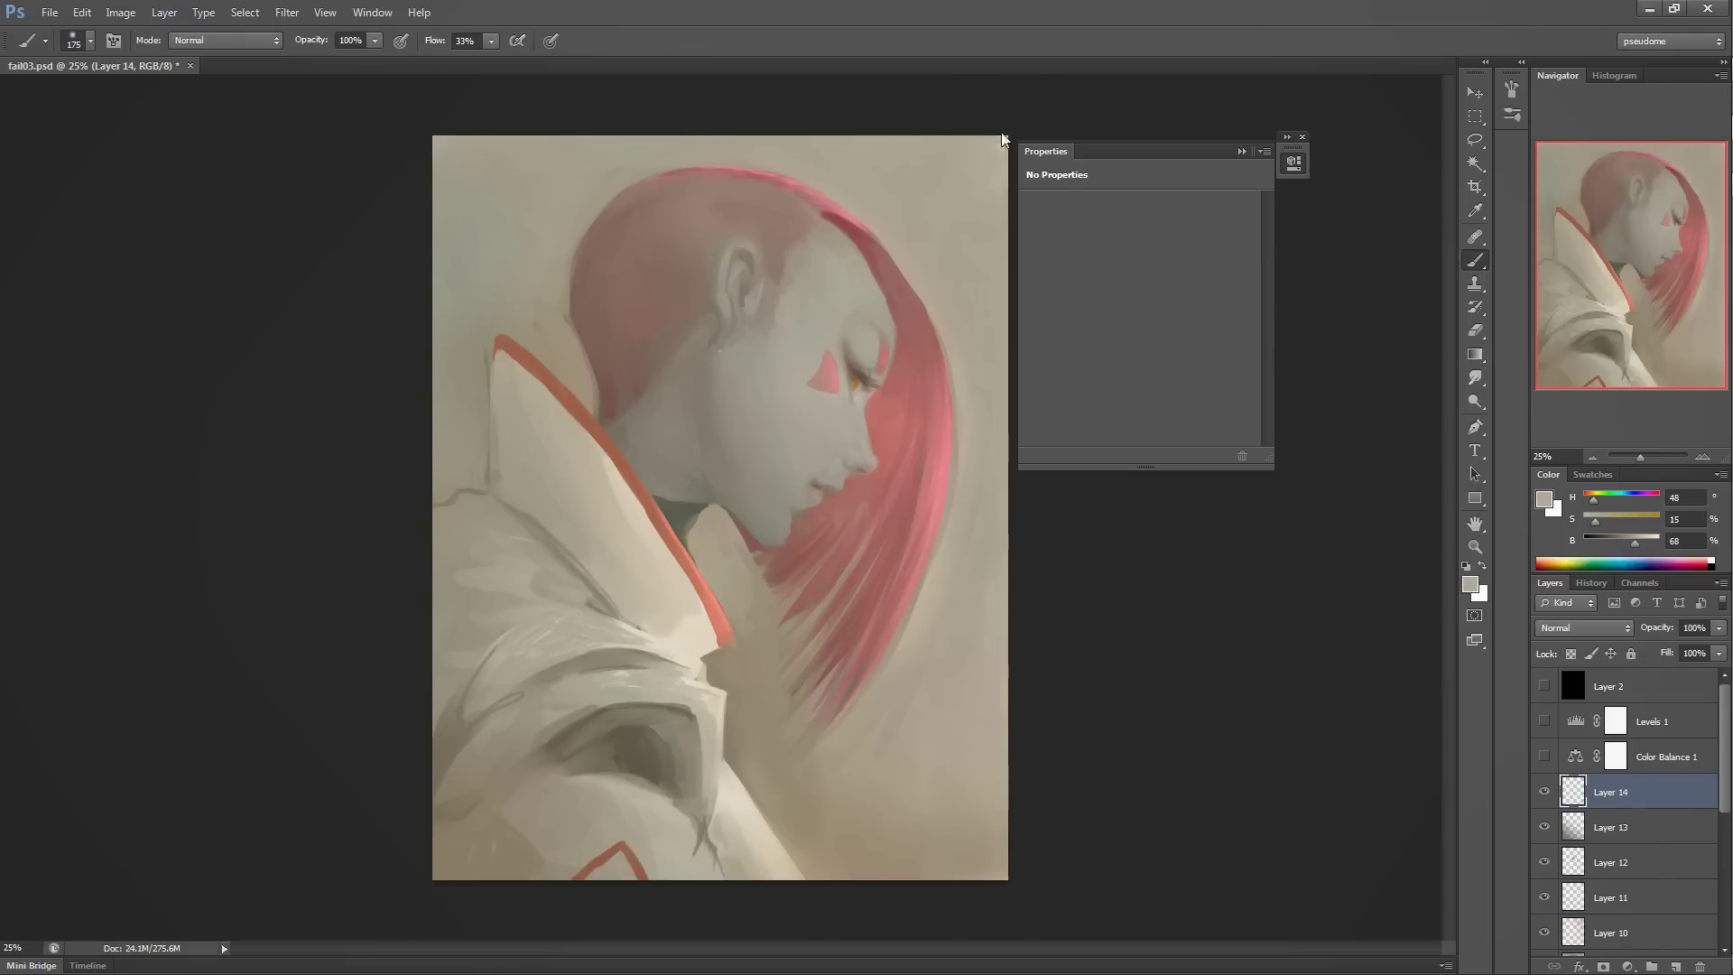
left_click(746, 597, "alt")
left_click_drag(760, 652, 776, 758)
mouse_move(740, 686)
left_mouse_down()
mouse_move(777, 801)
mouse_move(749, 831)
left_mouse_up()
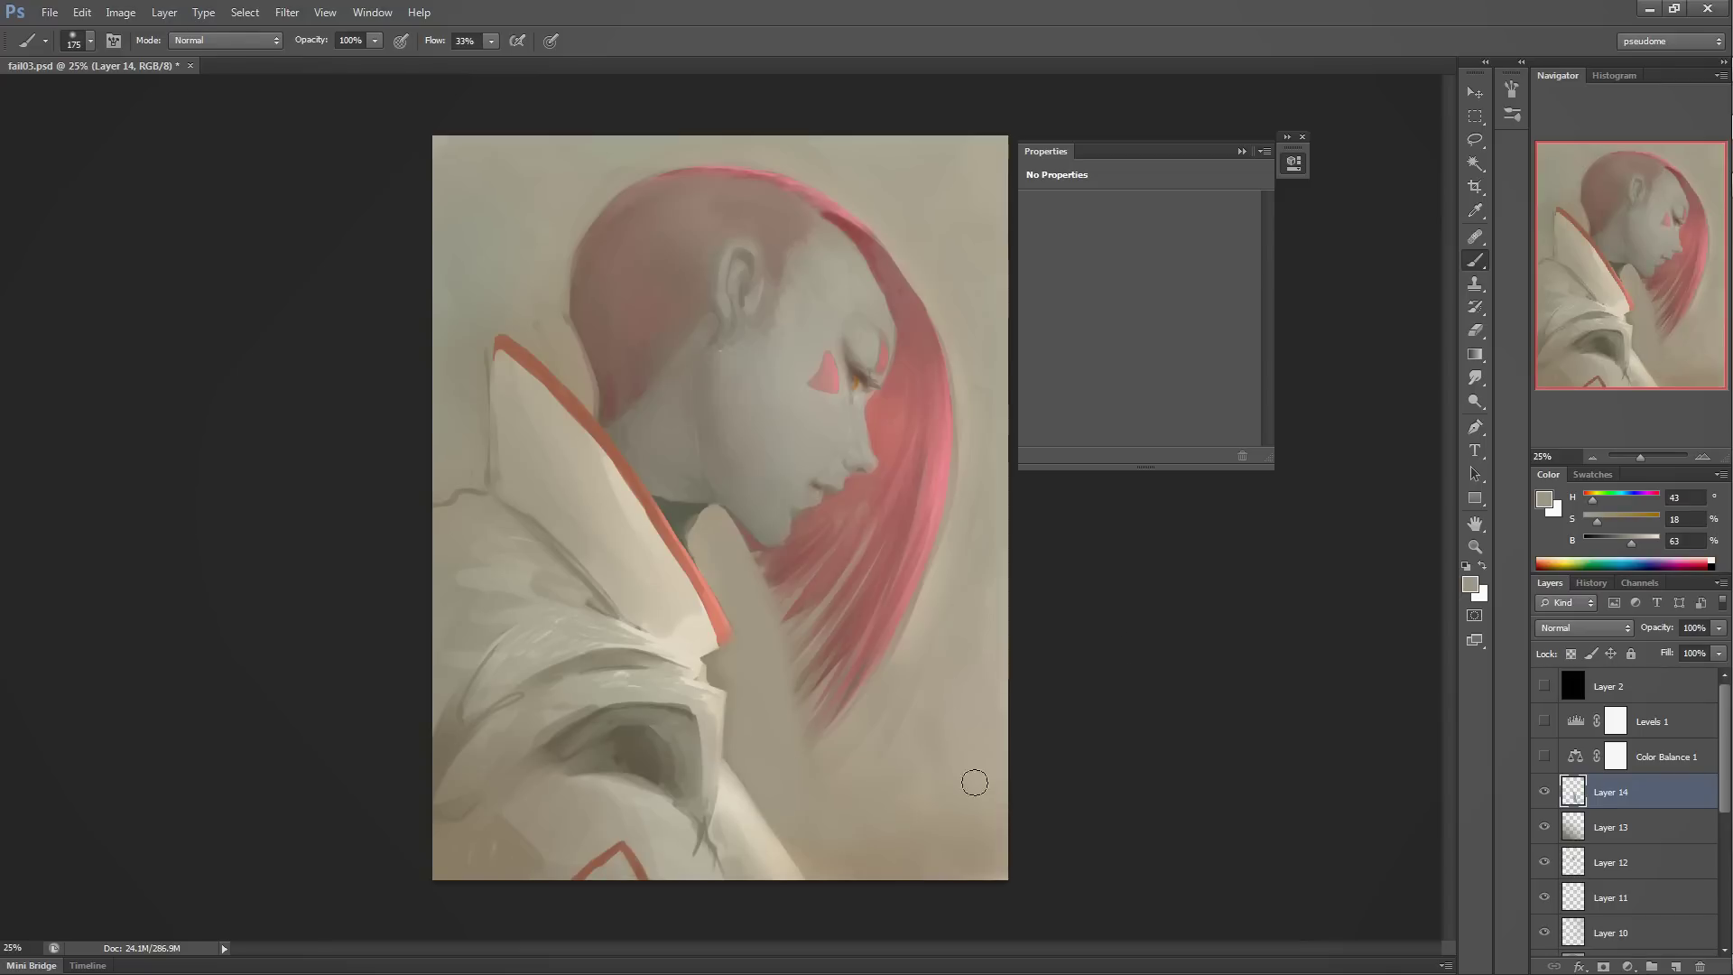
- Brush a pink glow (H 334, S 46, B 89) at size 1300 over the hair and surrounding background on a new Overlay layer
key("ctrl+shift+alt+n")
right_click(1084, 648)
left_click_drag(983, 489, 997, 489)
left_click(1584, 627)
left_click(1588, 374)
mouse_move(1592, 497)
left_mouse_down()
mouse_move(1650, 540)
mouse_move(1655, 501)
mouse_move(1618, 521)
left_mouse_up()
left_click(903, 325)
left_click(893, 623)
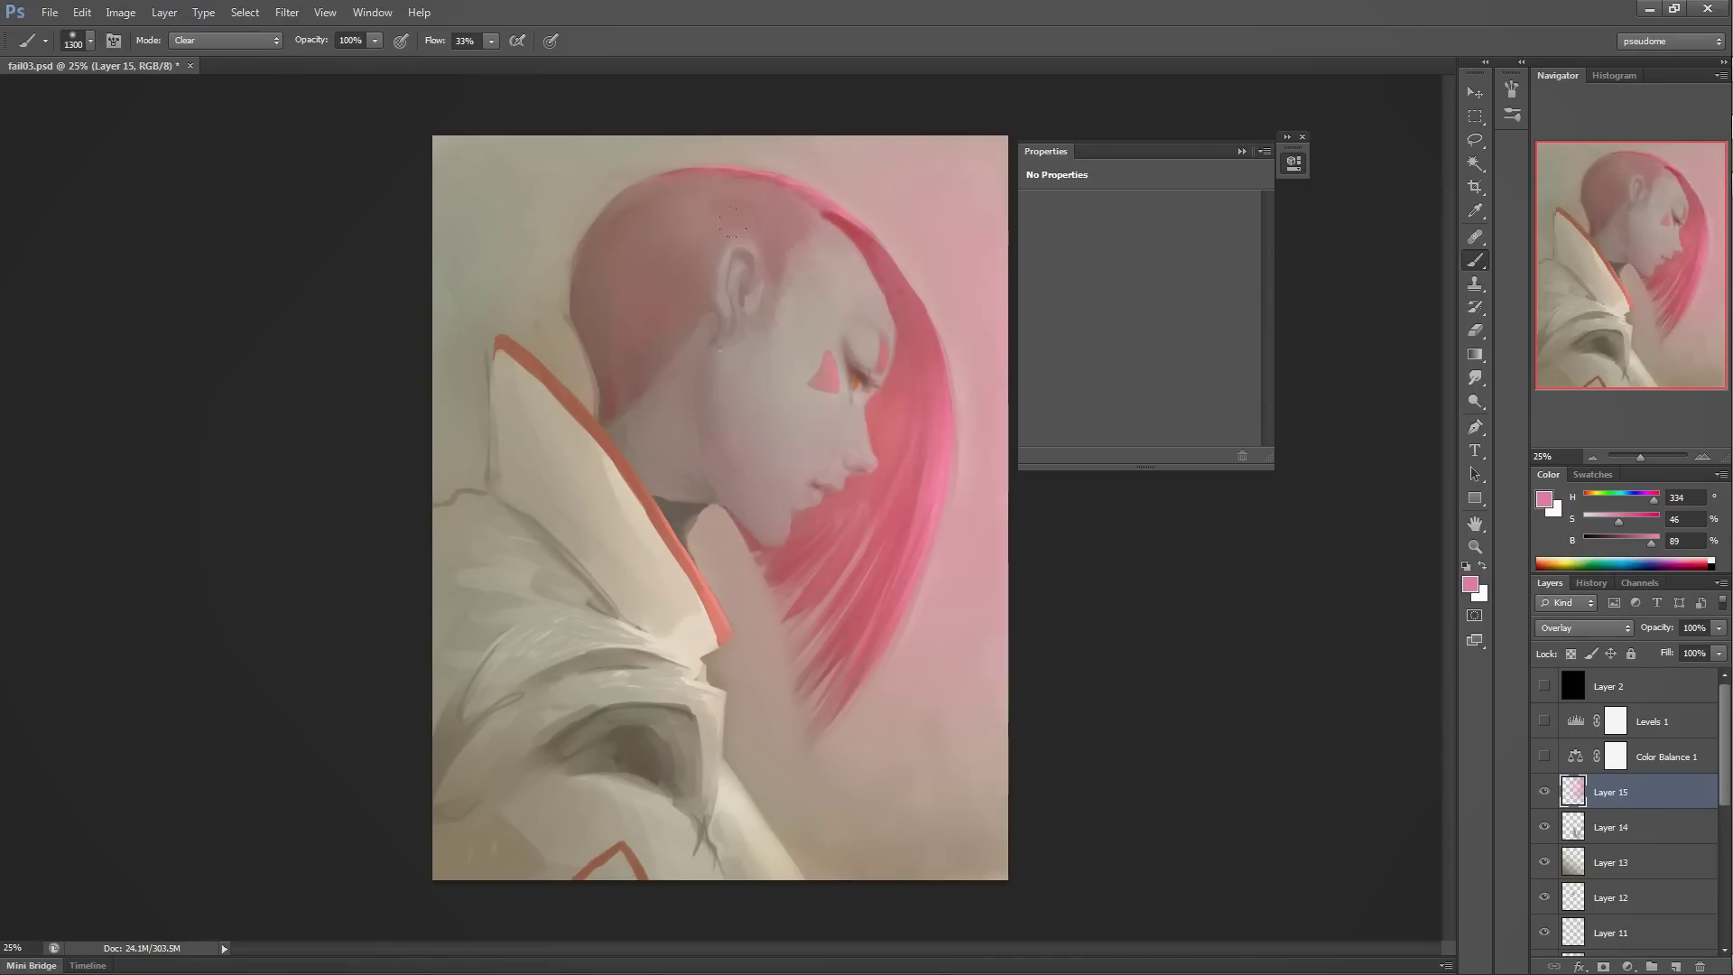
left_click(953, 266)
- Paint orange (H 26, S 85, B 100) and pale yellow (H 43, S 57, B 100) highlights on the iris on a new layer
key("ctrl+shift+alt+n")
key("l")
scroll(902, 372, "up", 3)
key("shift+l")
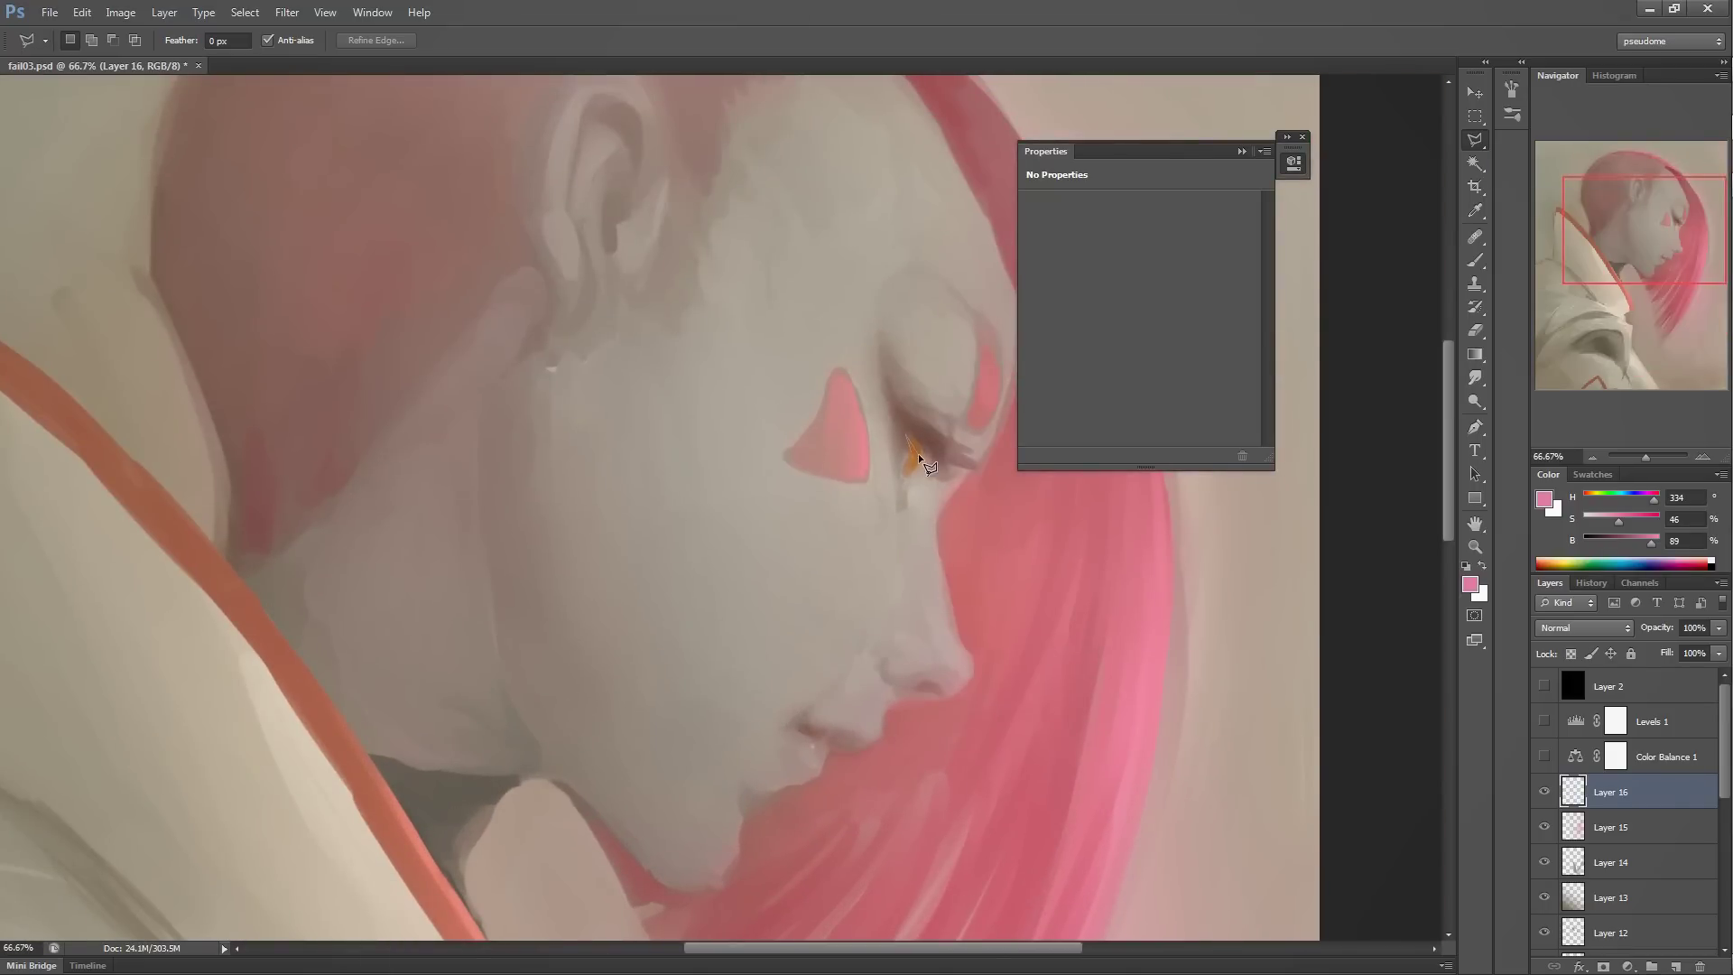
left_click(1649, 528)
left_click(1648, 524)
key("b")
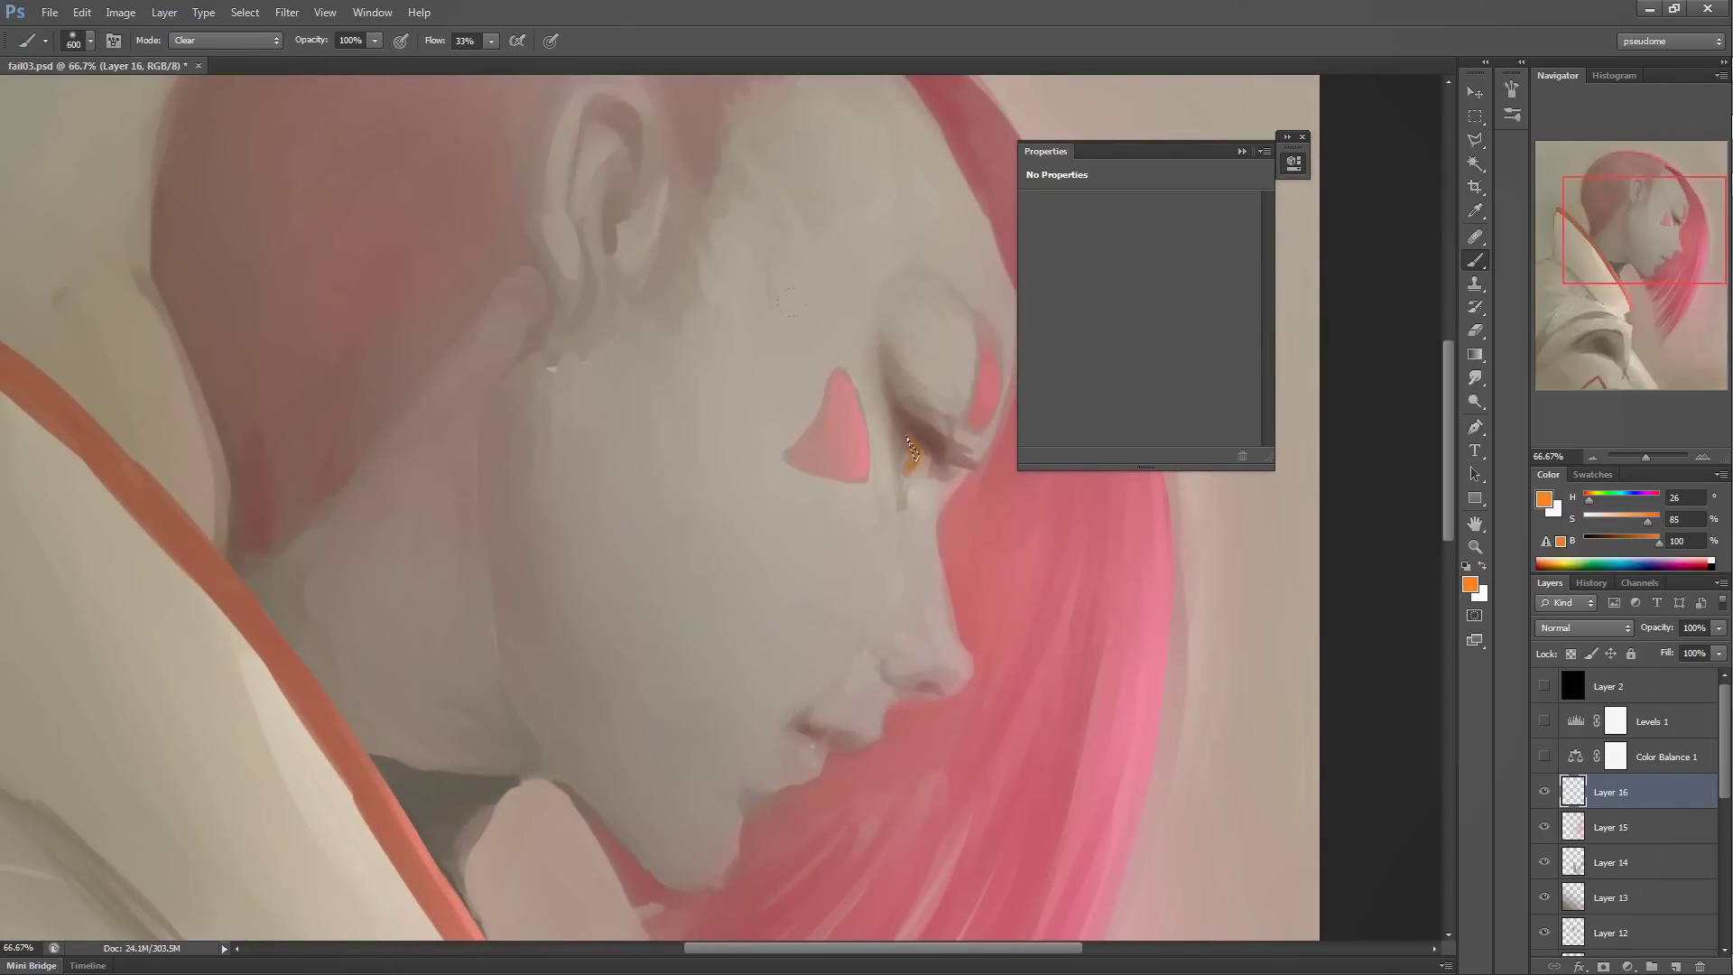
left_click(1558, 559)
key("e")
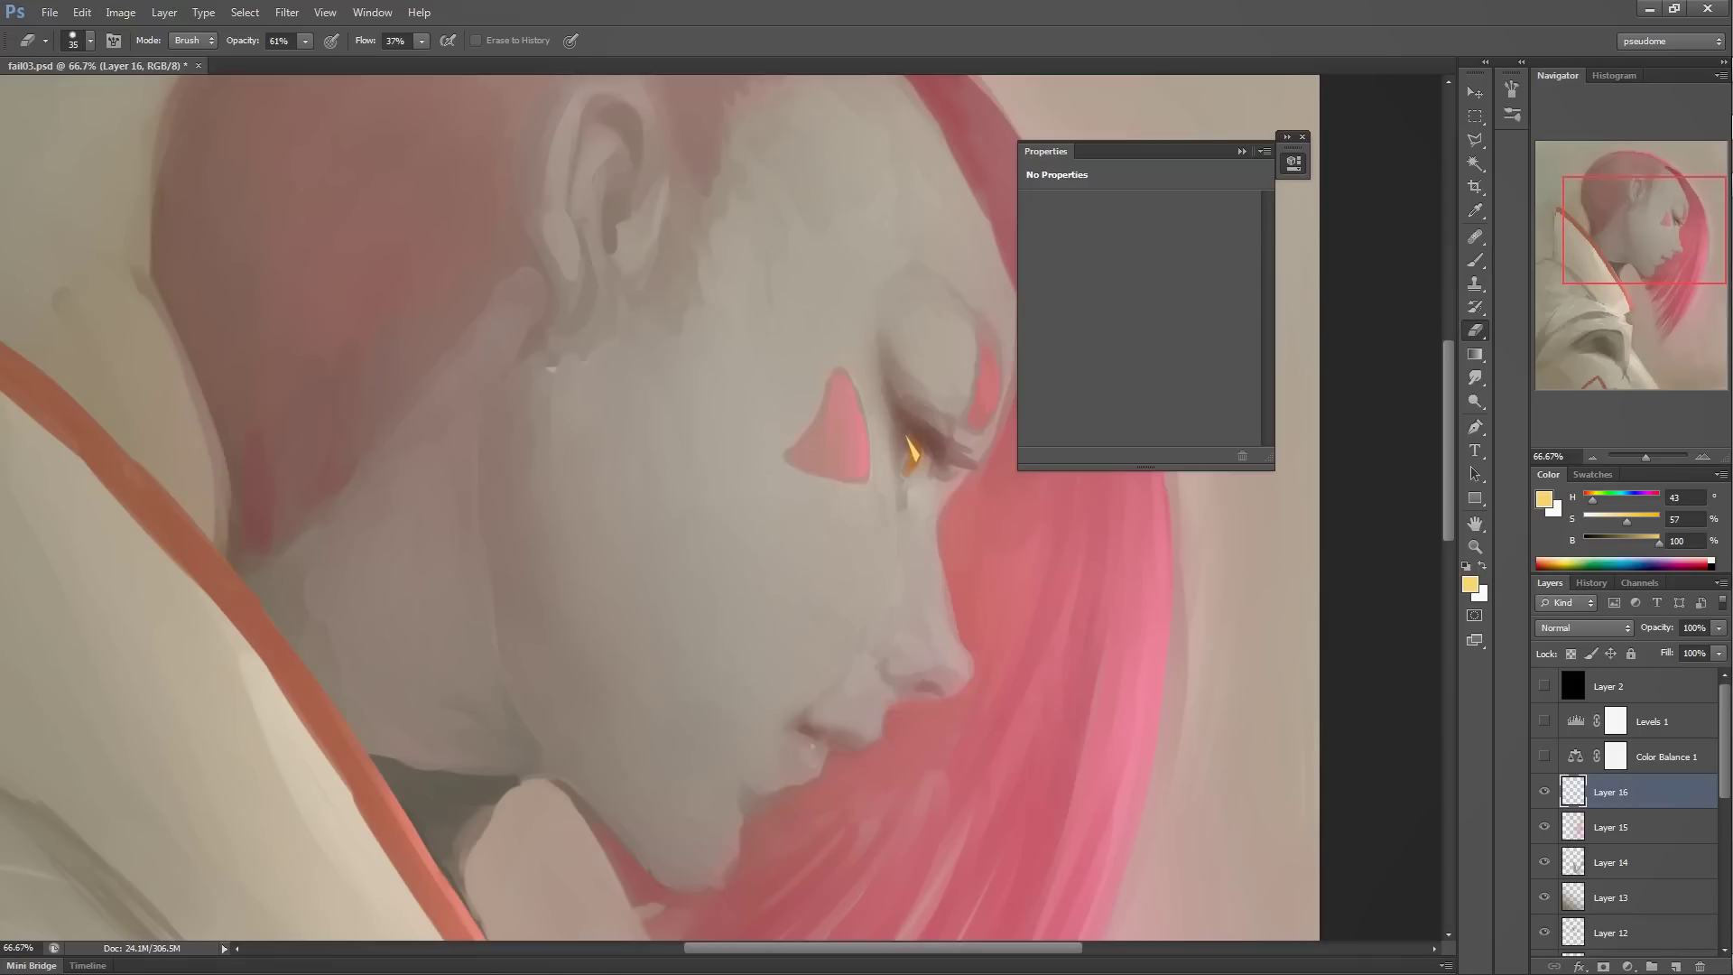
- Shift the hue of the eye highlight layer to -15 with Hue/Saturation
key("ctrl+minus")
key("ctrl+minus")
key("ctrl+minus")
key("ctrl+minus")
key("ctrl+u")
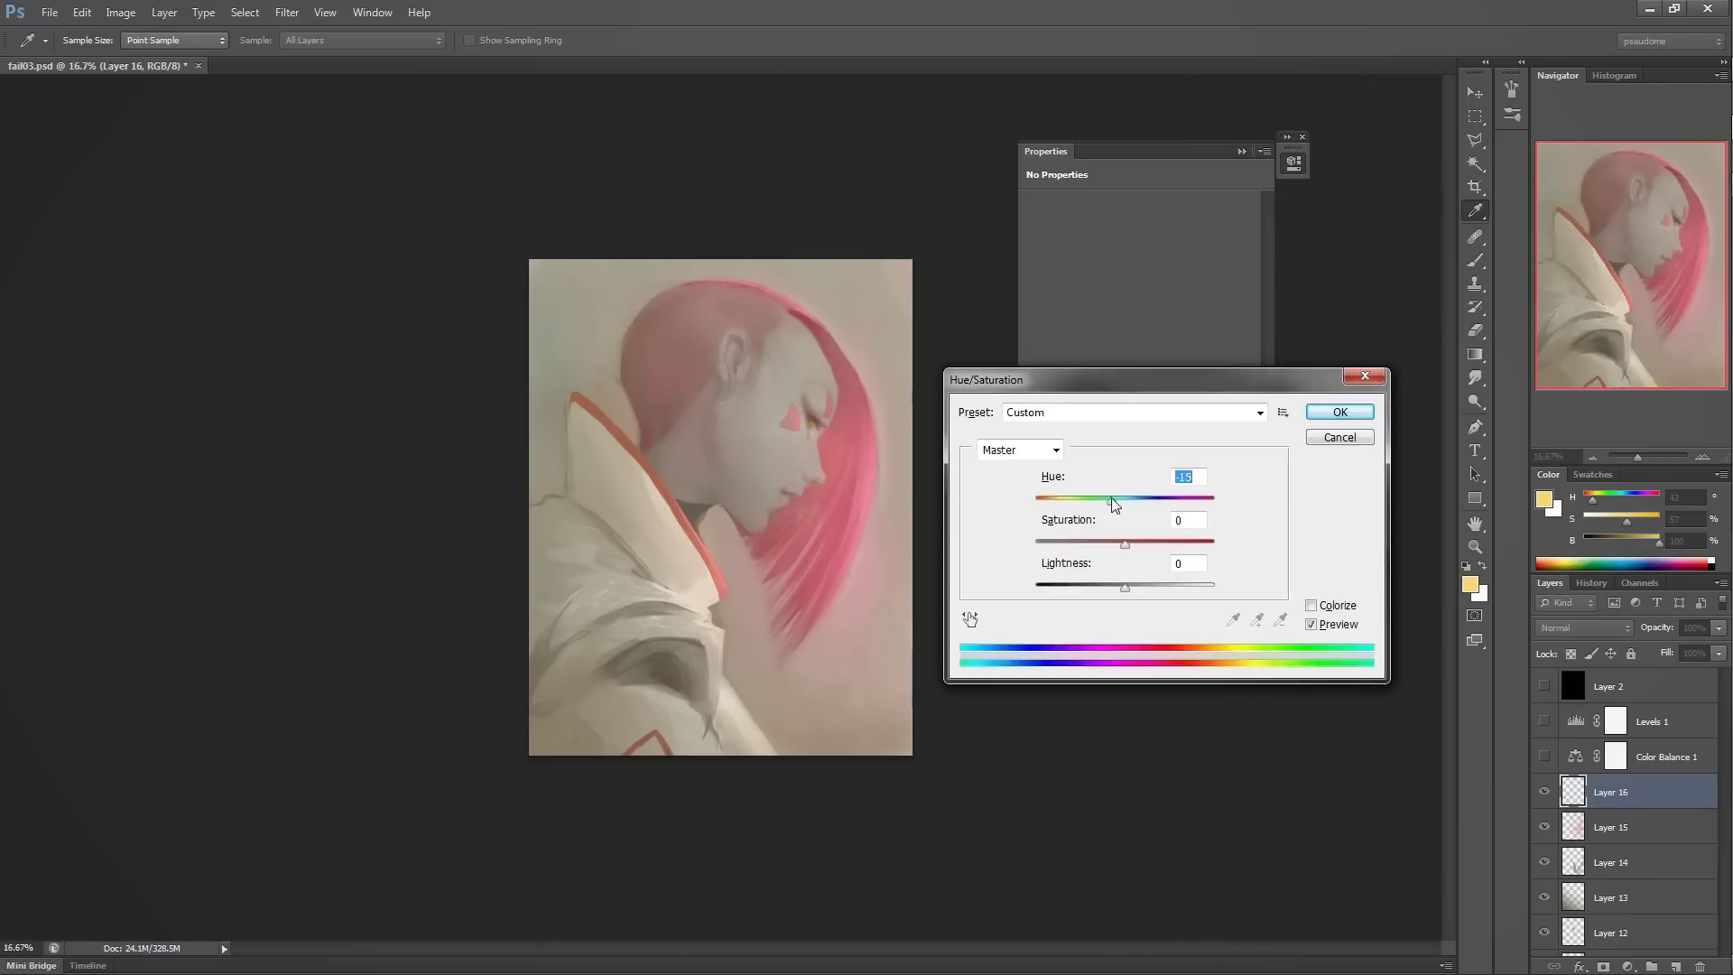
left_click(1331, 411)
- Crop the canvas inward from both sides into a narrower, taller portrait format around the head and collar
key("c")
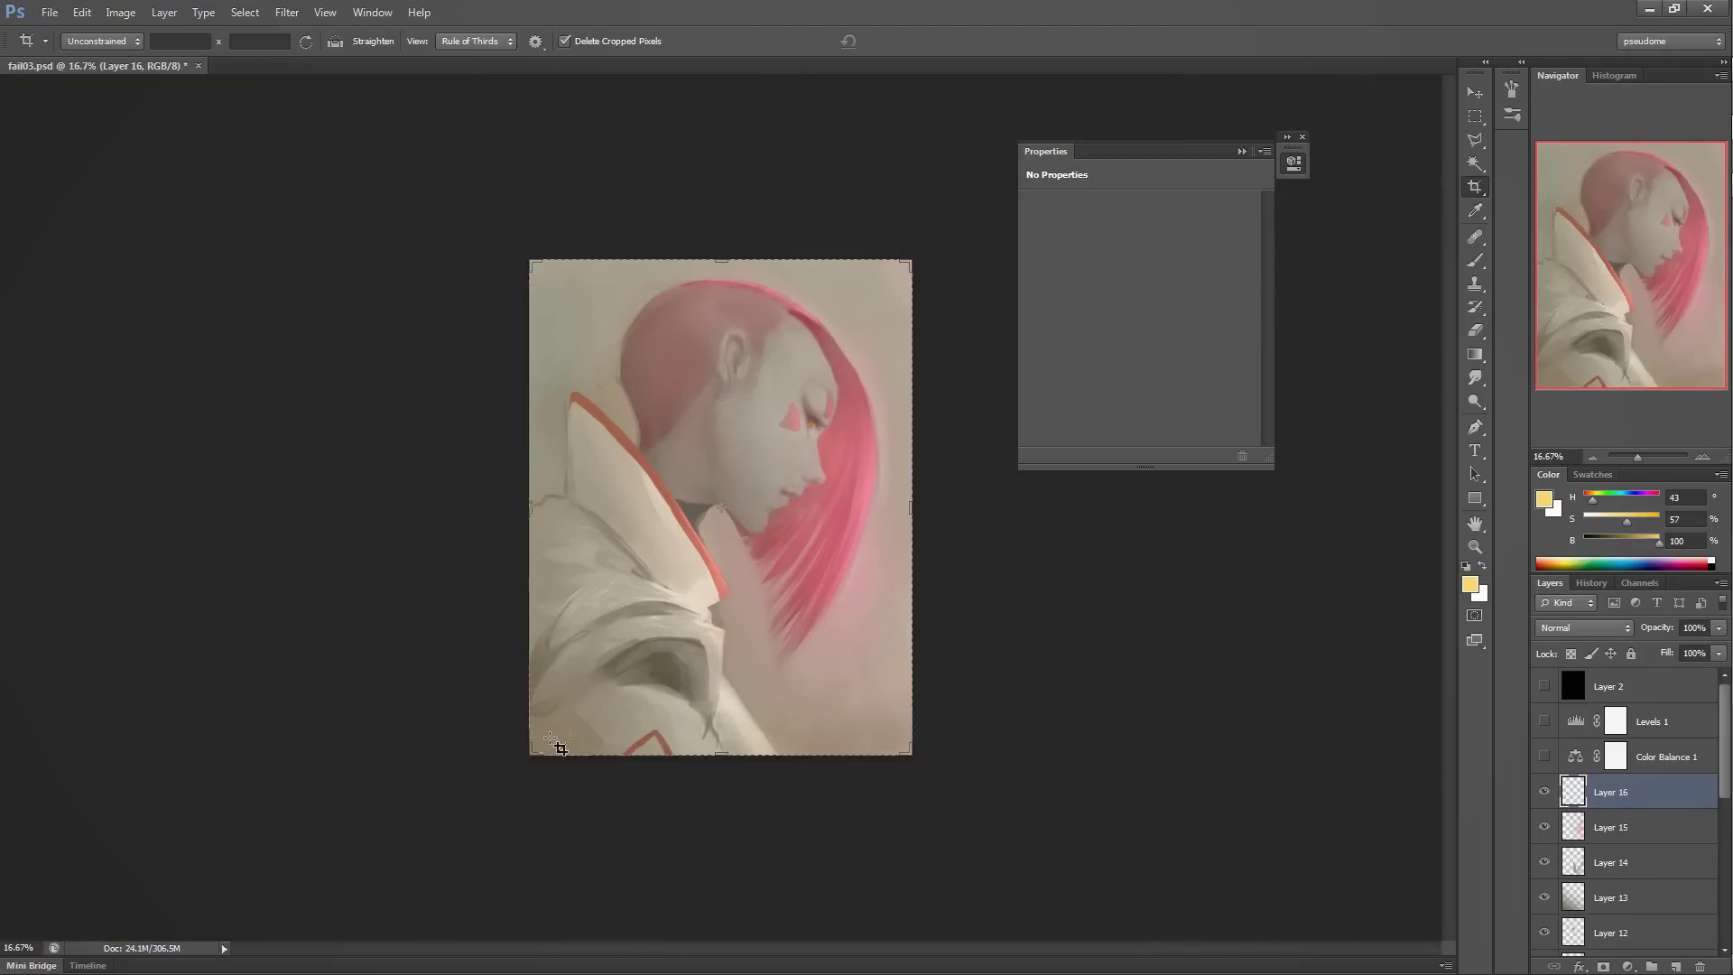
left_click_drag(902, 506, 915, 347)
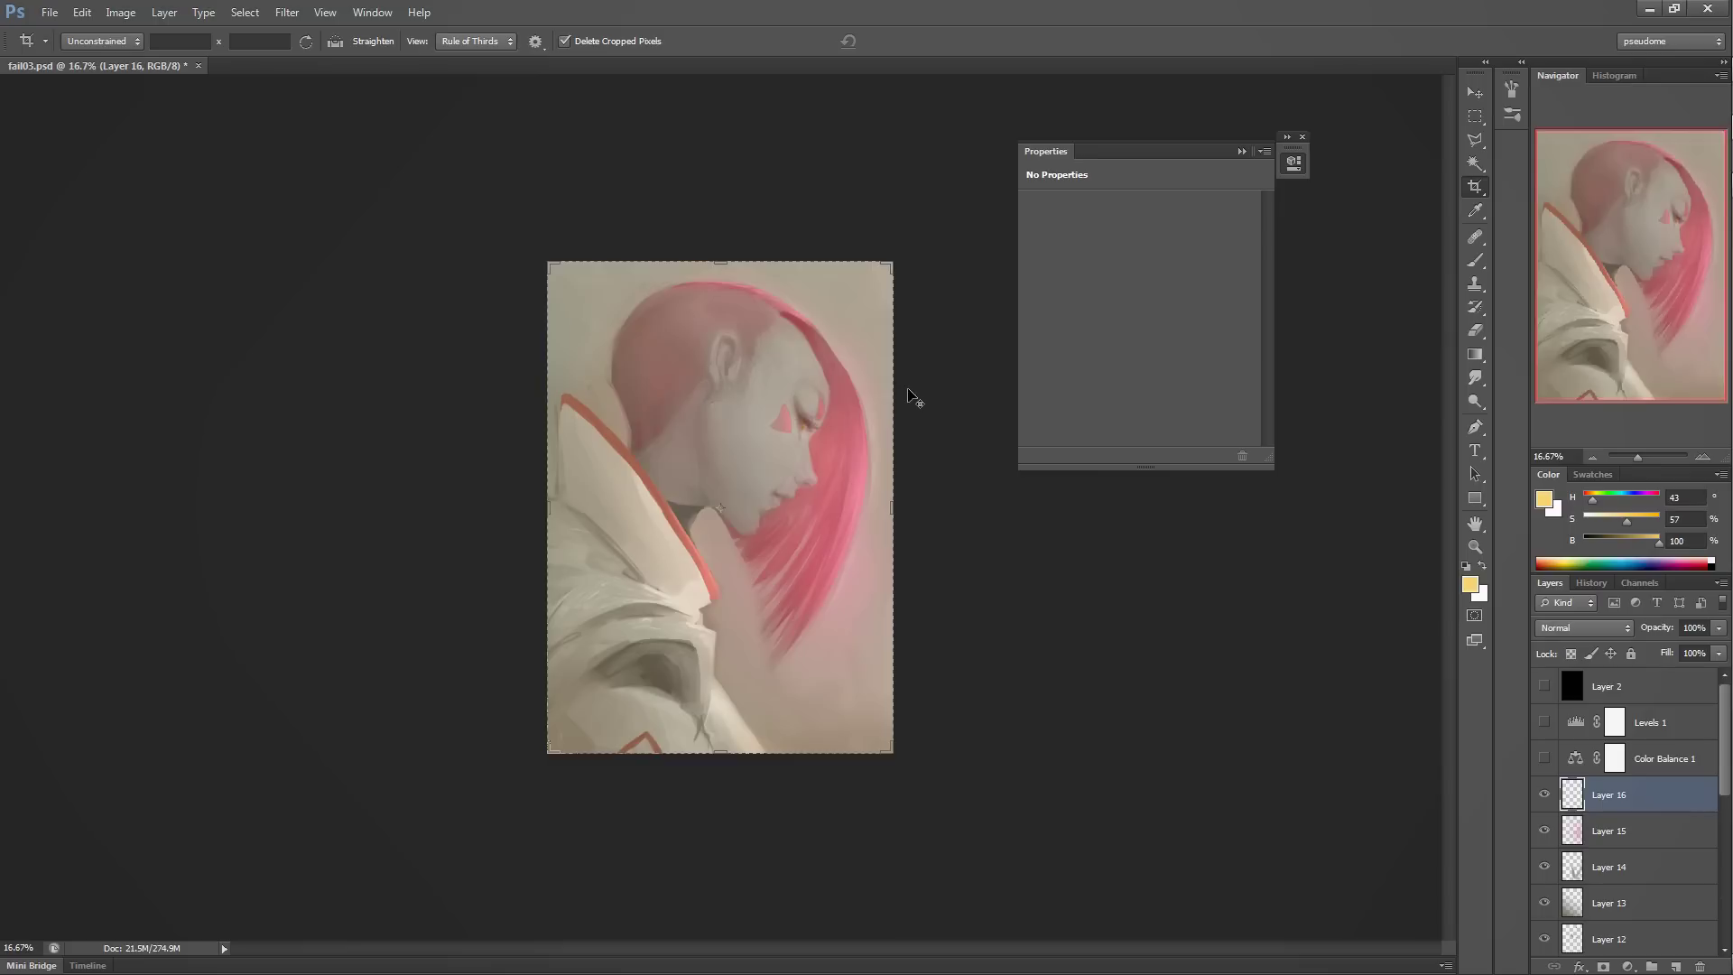
left_click_drag(547, 746, 557, 746)
key("Return")
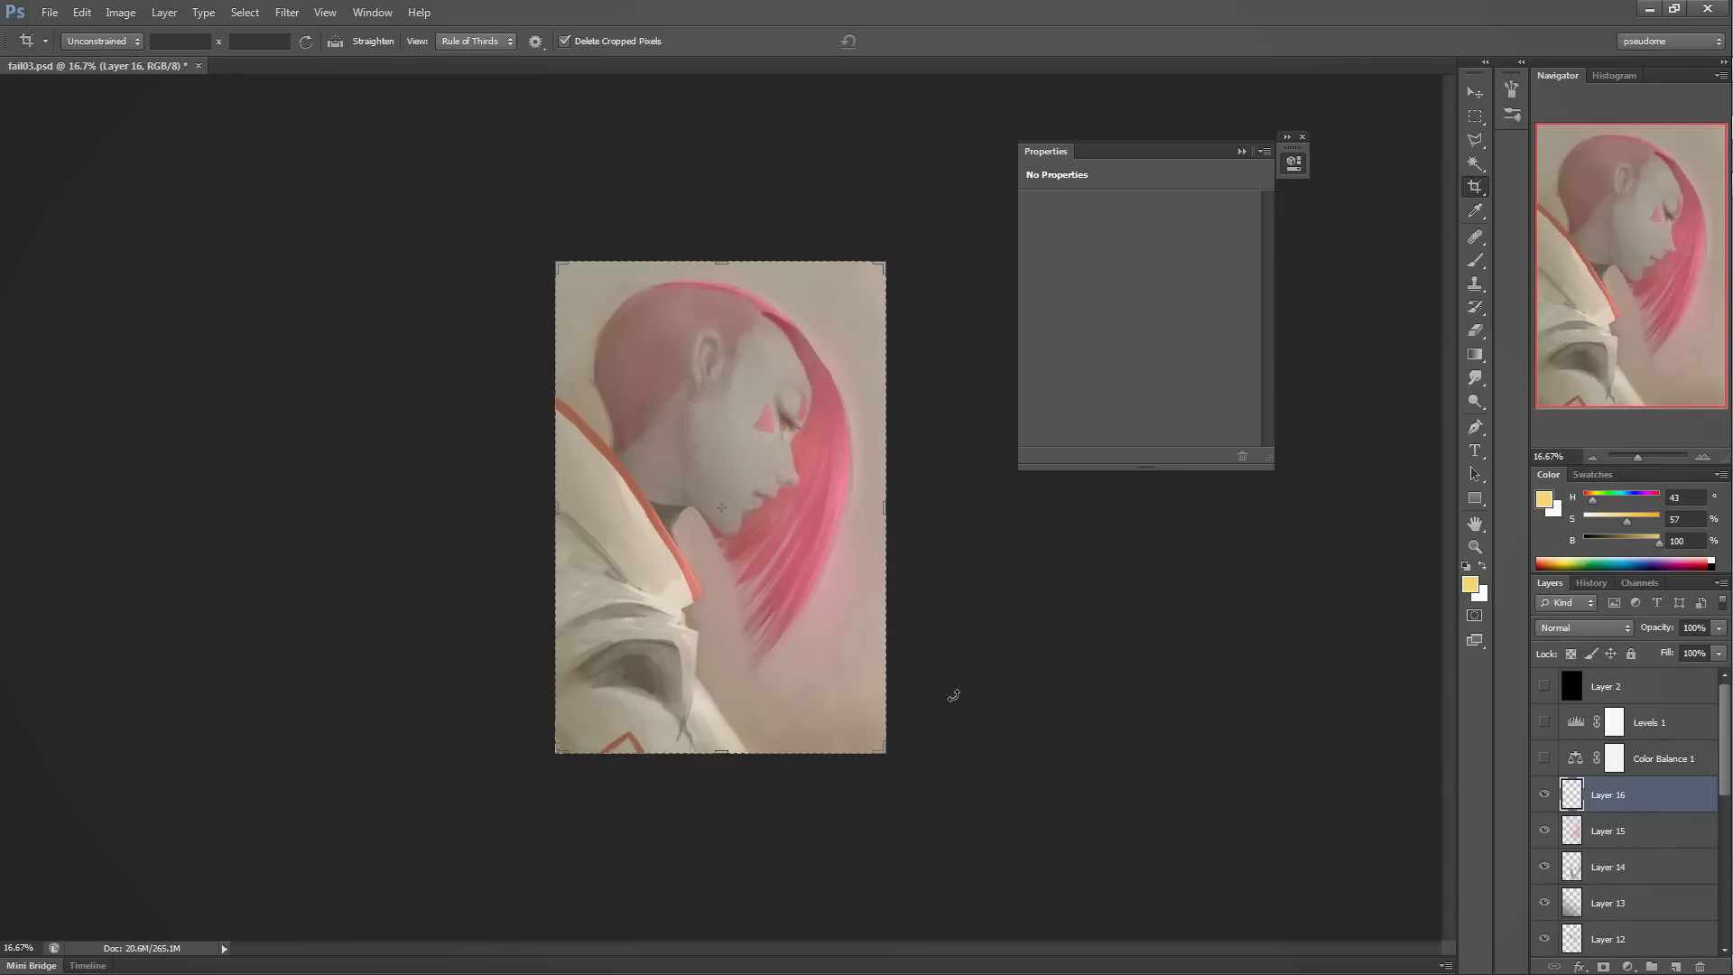
mouse_move(556, 264)
left_mouse_down()
mouse_move(566, 221)
mouse_move(552, 259)
left_mouse_up()
key("Return")
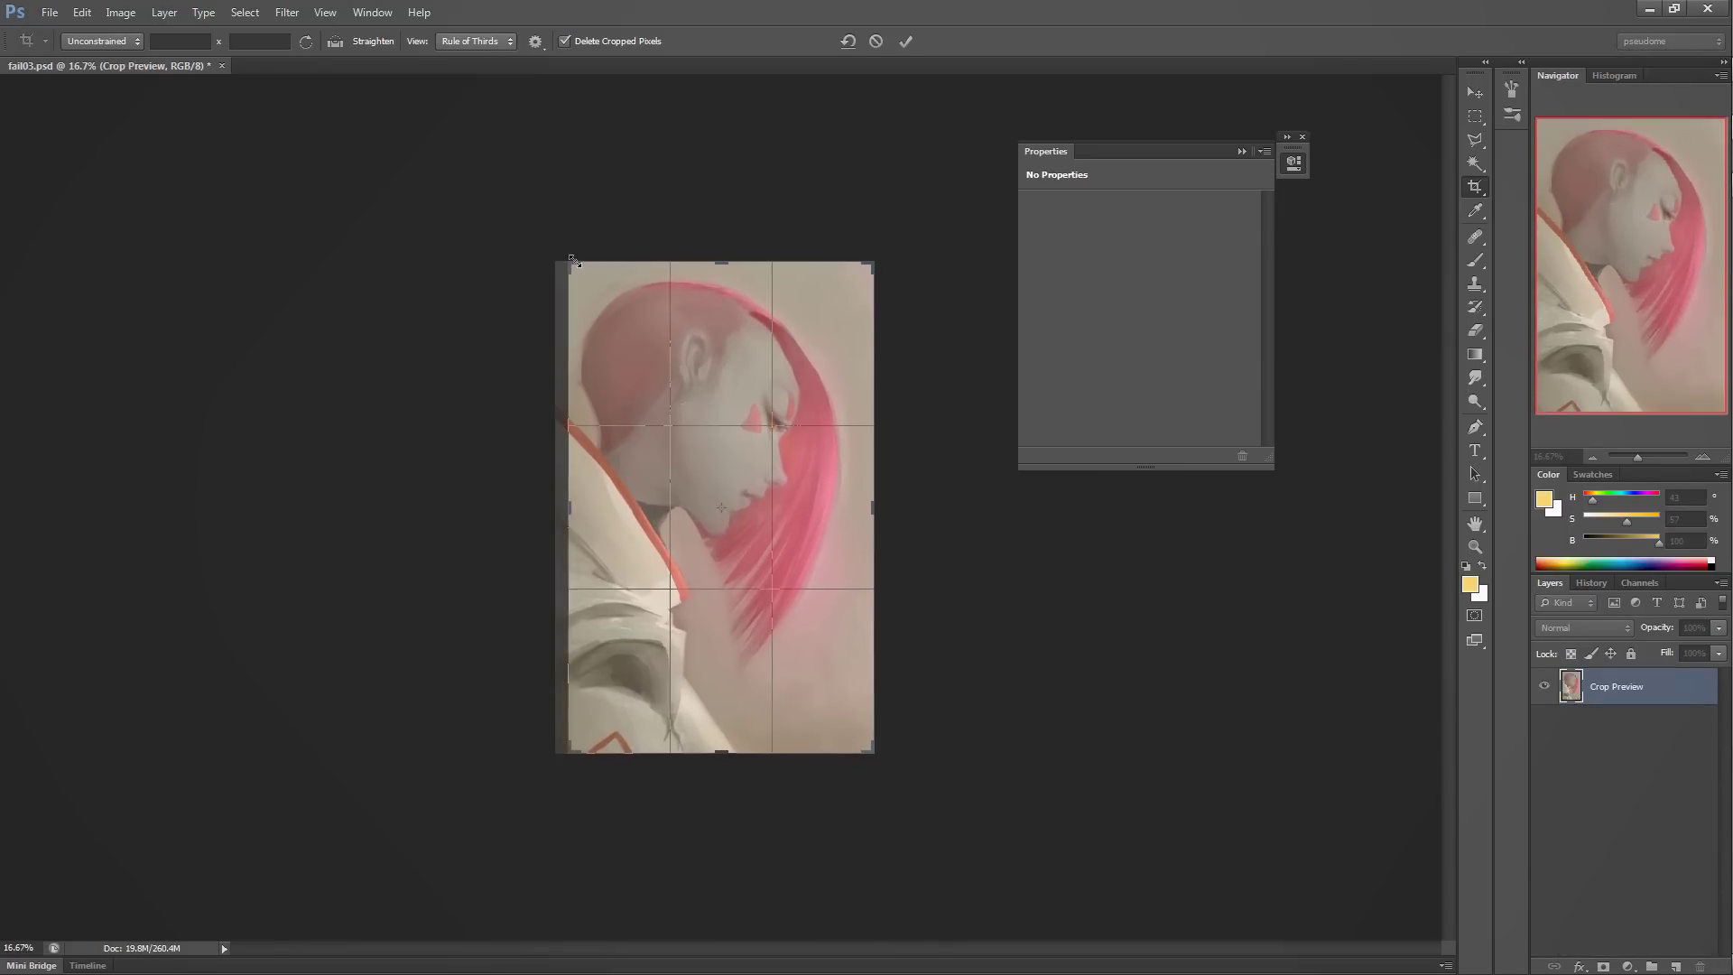
key("Return")
left_click_drag(873, 507, 860, 505)
key("Return")
- Add a Multiply layer with a reddish-brown (H 13, S 30, B 56) gradient rising from the canvas bottom at 37% opacity
left_click(1677, 966)
left_click(1584, 627)
left_click(1571, 223)
left_click(1606, 518)
left_click(1588, 502)
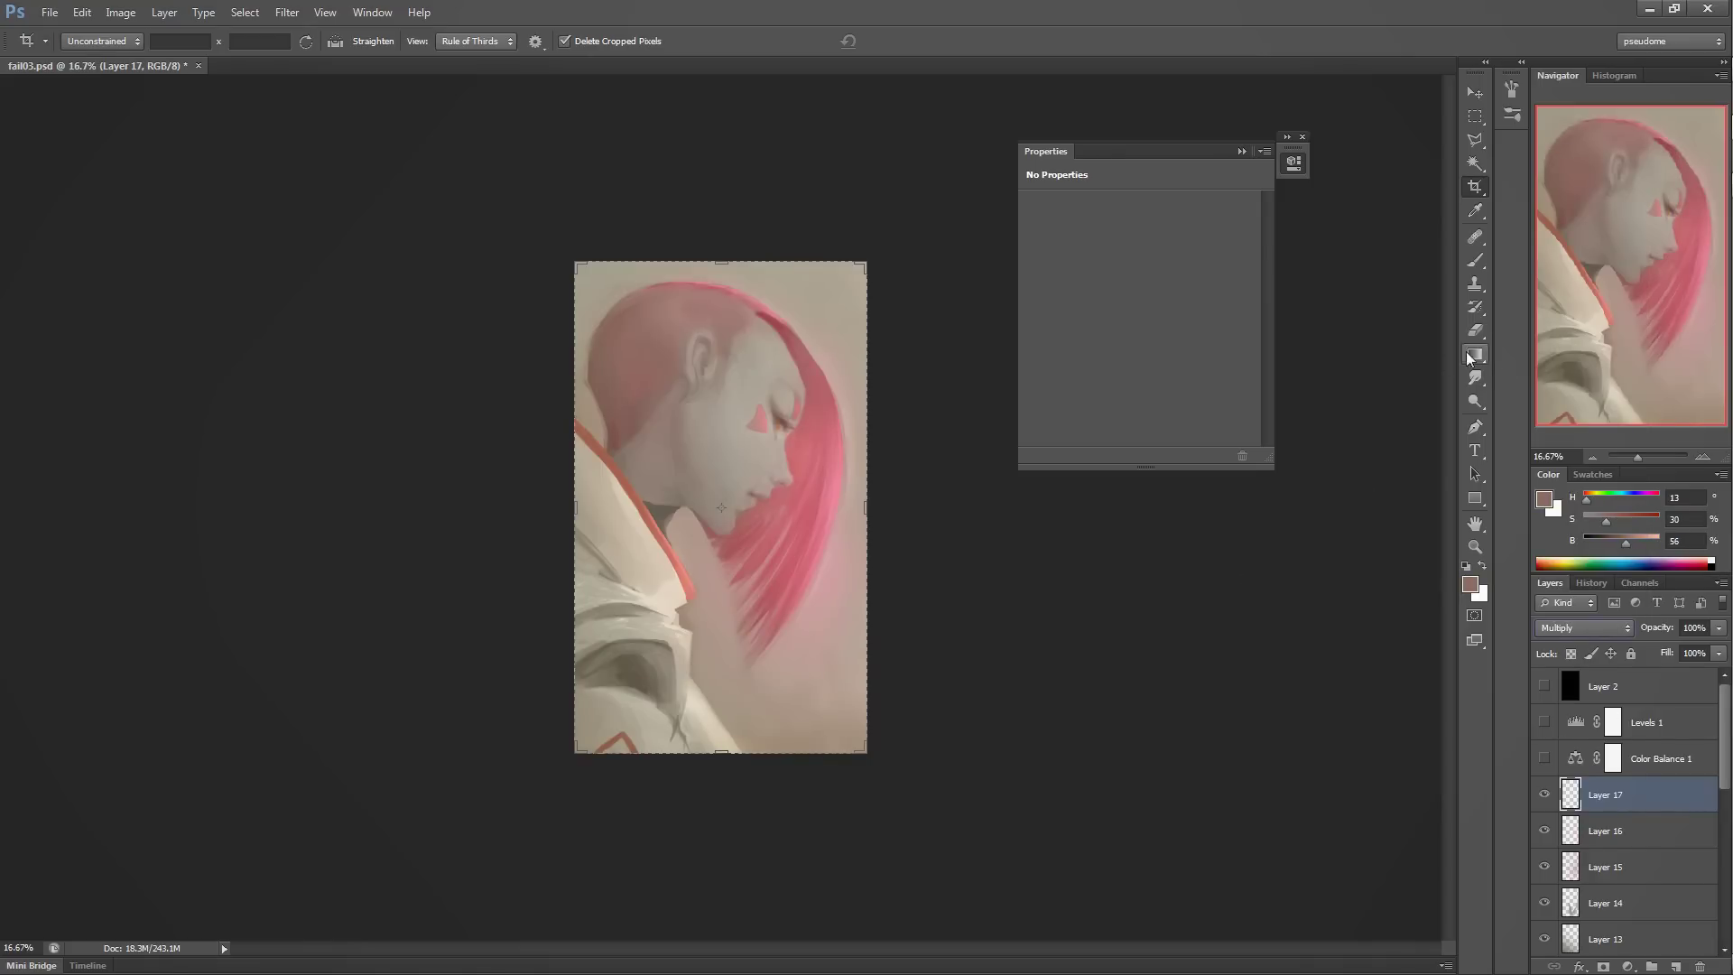
key("g")
left_click_drag(716, 761, 721, 379)
mouse_move(1704, 629)
left_mouse_down()
mouse_move(1626, 673)
mouse_move(1656, 675)
left_mouse_up()
key("e")
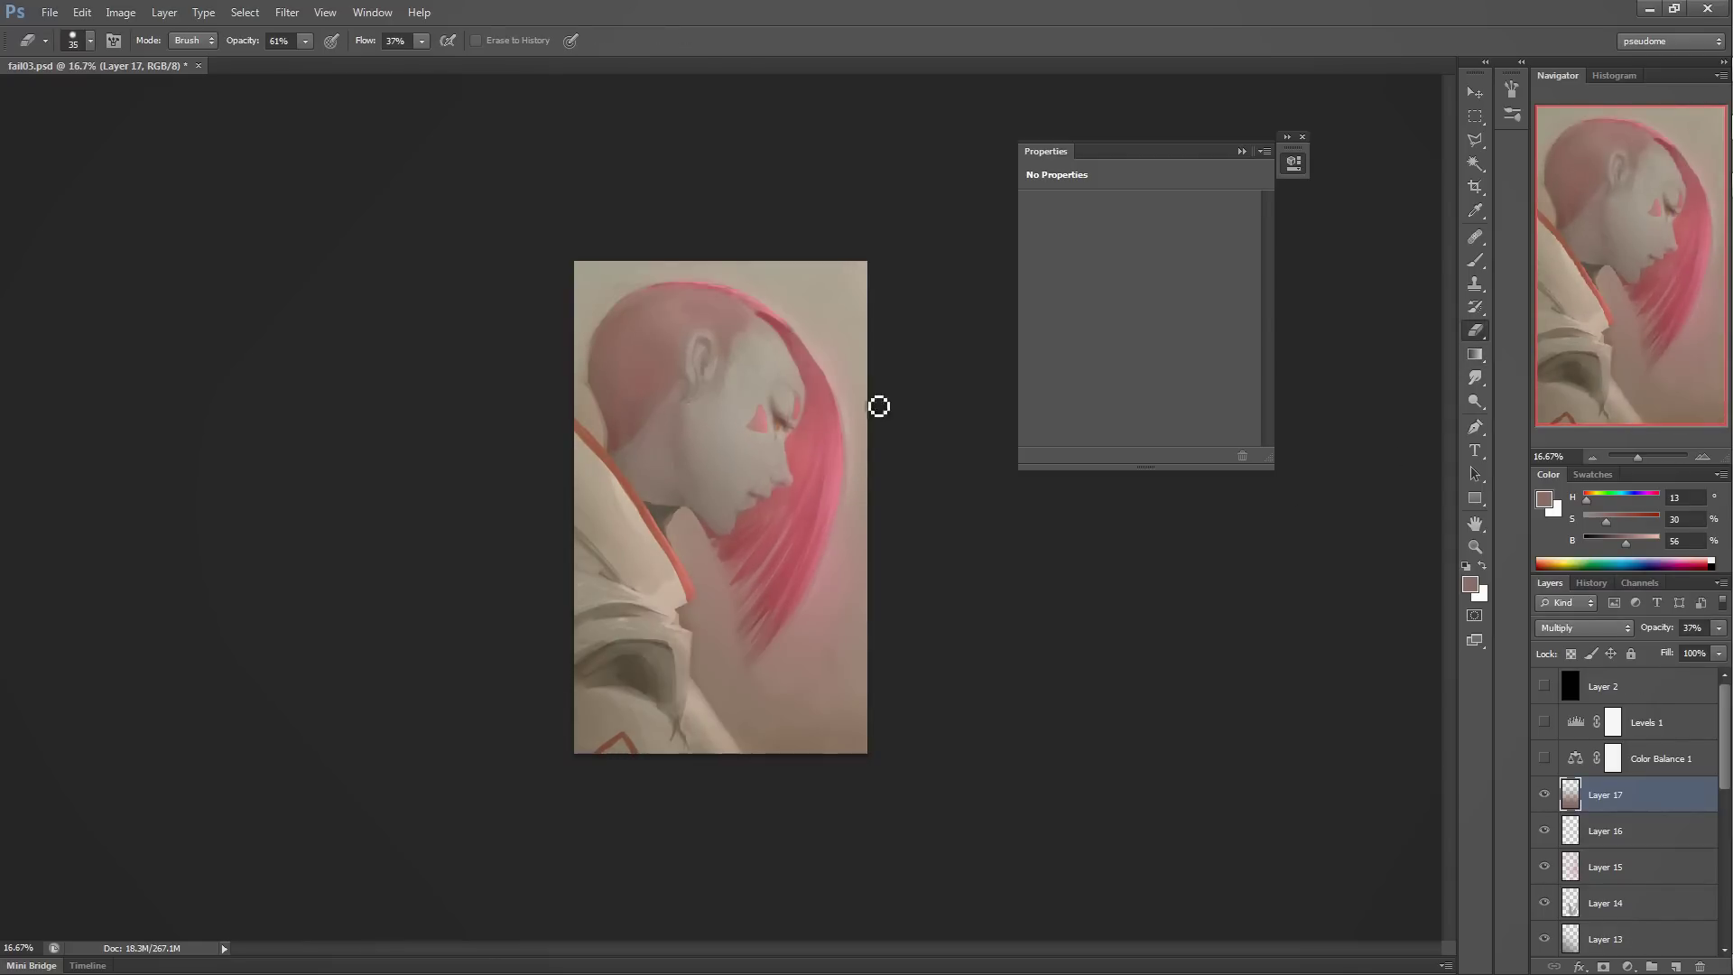
key("bracketright")
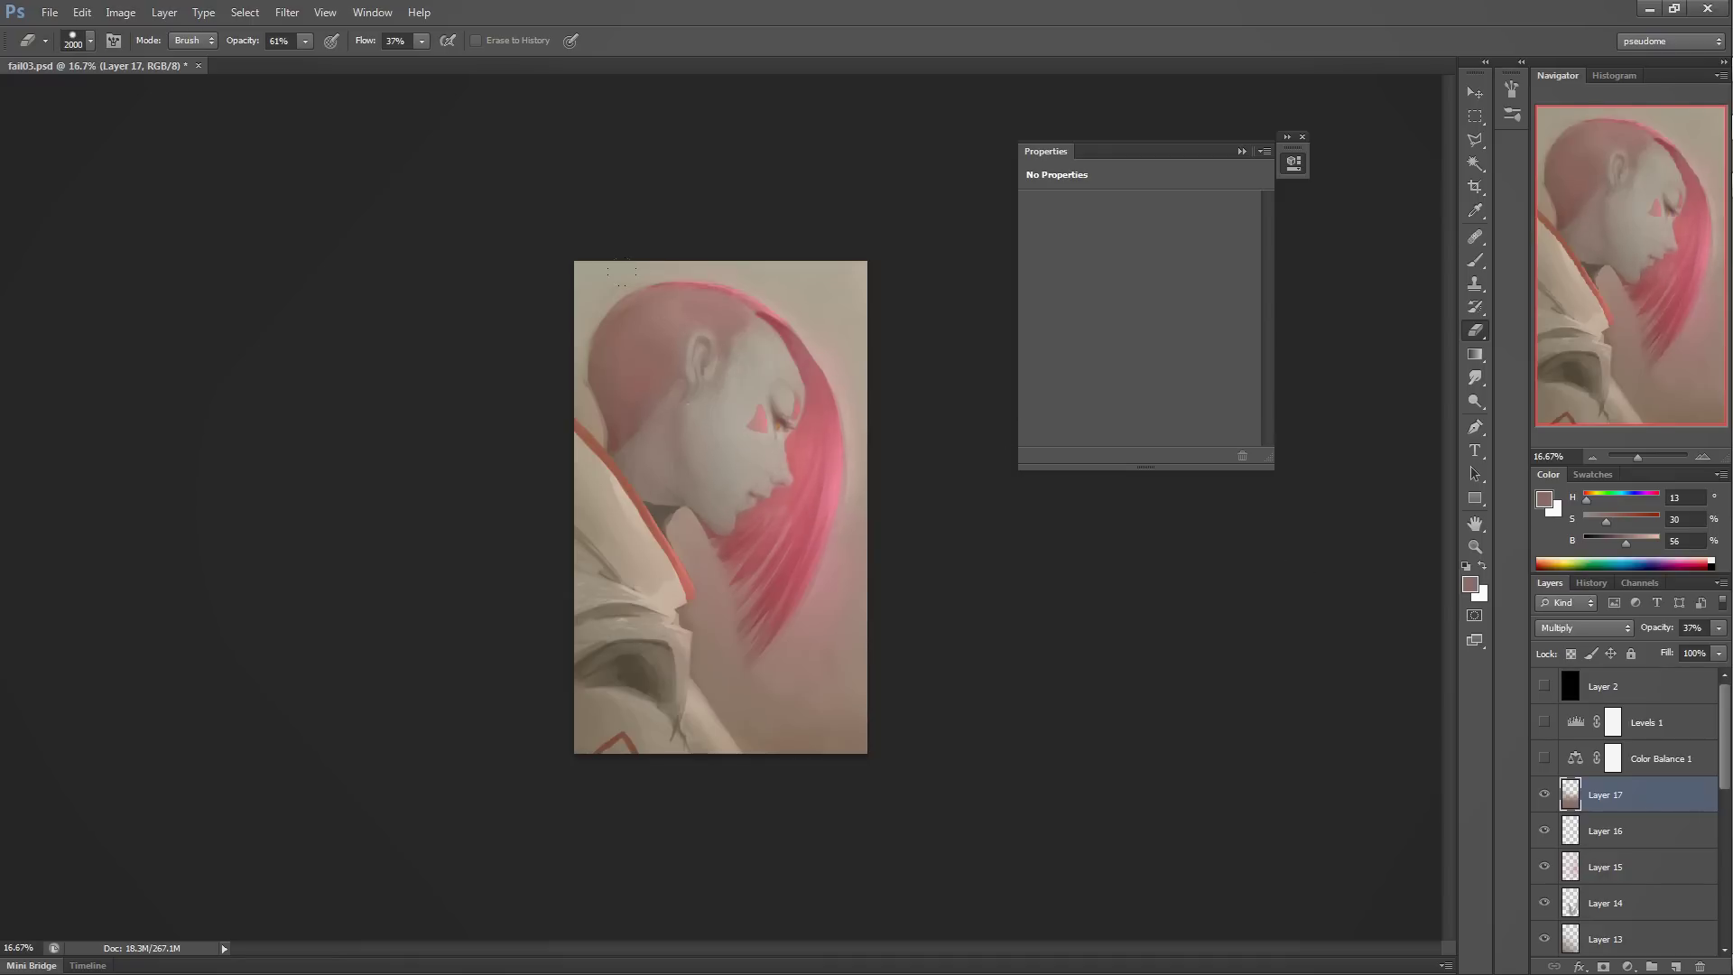
key("ctrl+alt+z")
key("ctrl+alt+z")
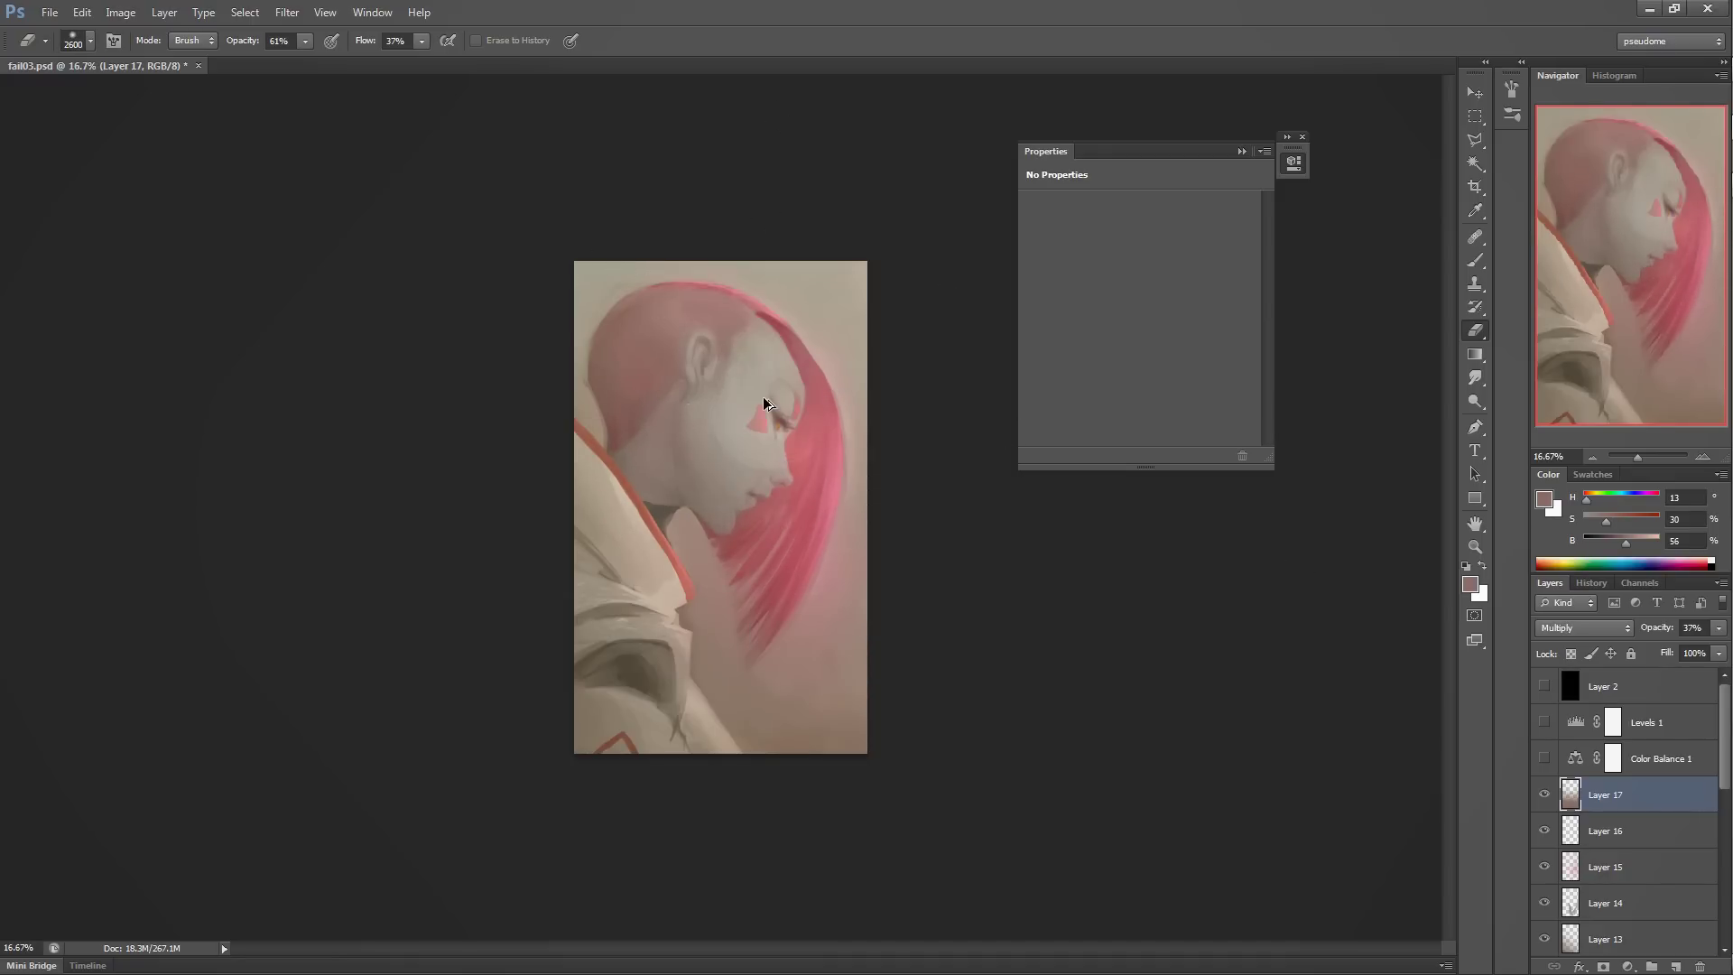
key("ctrl+alt+z")
key("ctrl+alt+z")
key("ctrl+alt+z")
key("ctrl+alt+z")
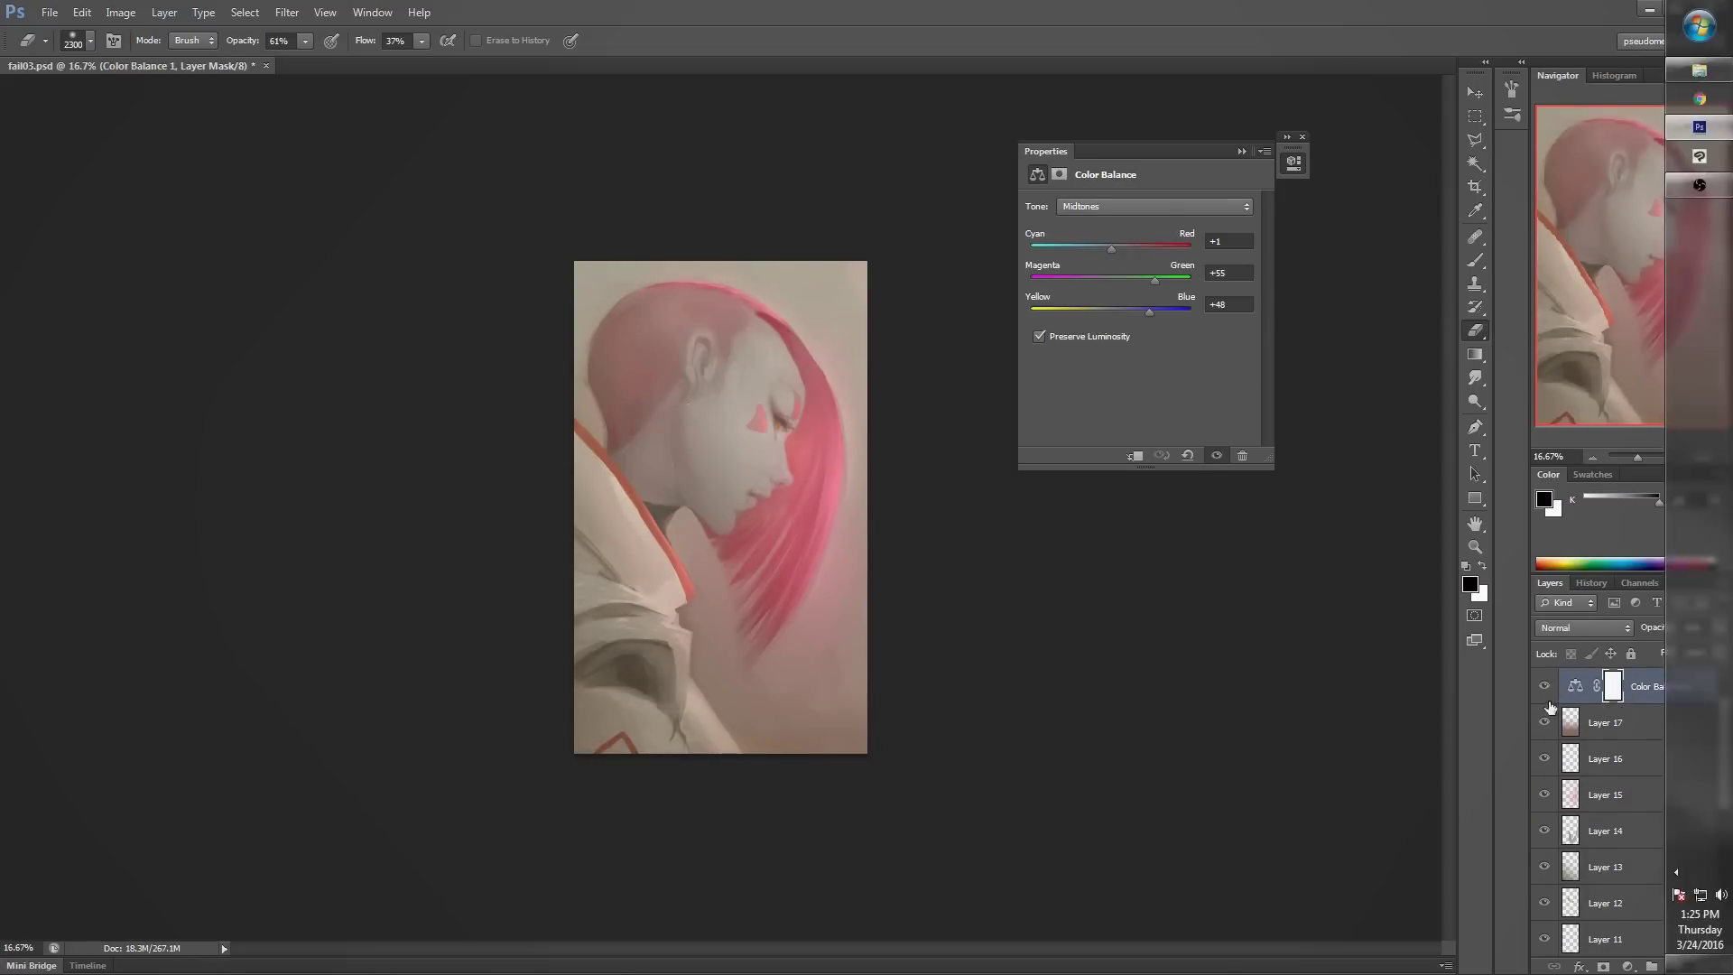
- Stamp the visible layers into a new layer and place a Lighting Effects spot light over the portrait
key("ctrl+alt+shift+e")
left_click(286, 12)
mouse_move(316, 263)
left_click(199, 334)
left_click_drag(797, 437, 866, 816)
left_click_drag(425, 649, 528, 614)
left_click_drag(731, 516, 789, 563)
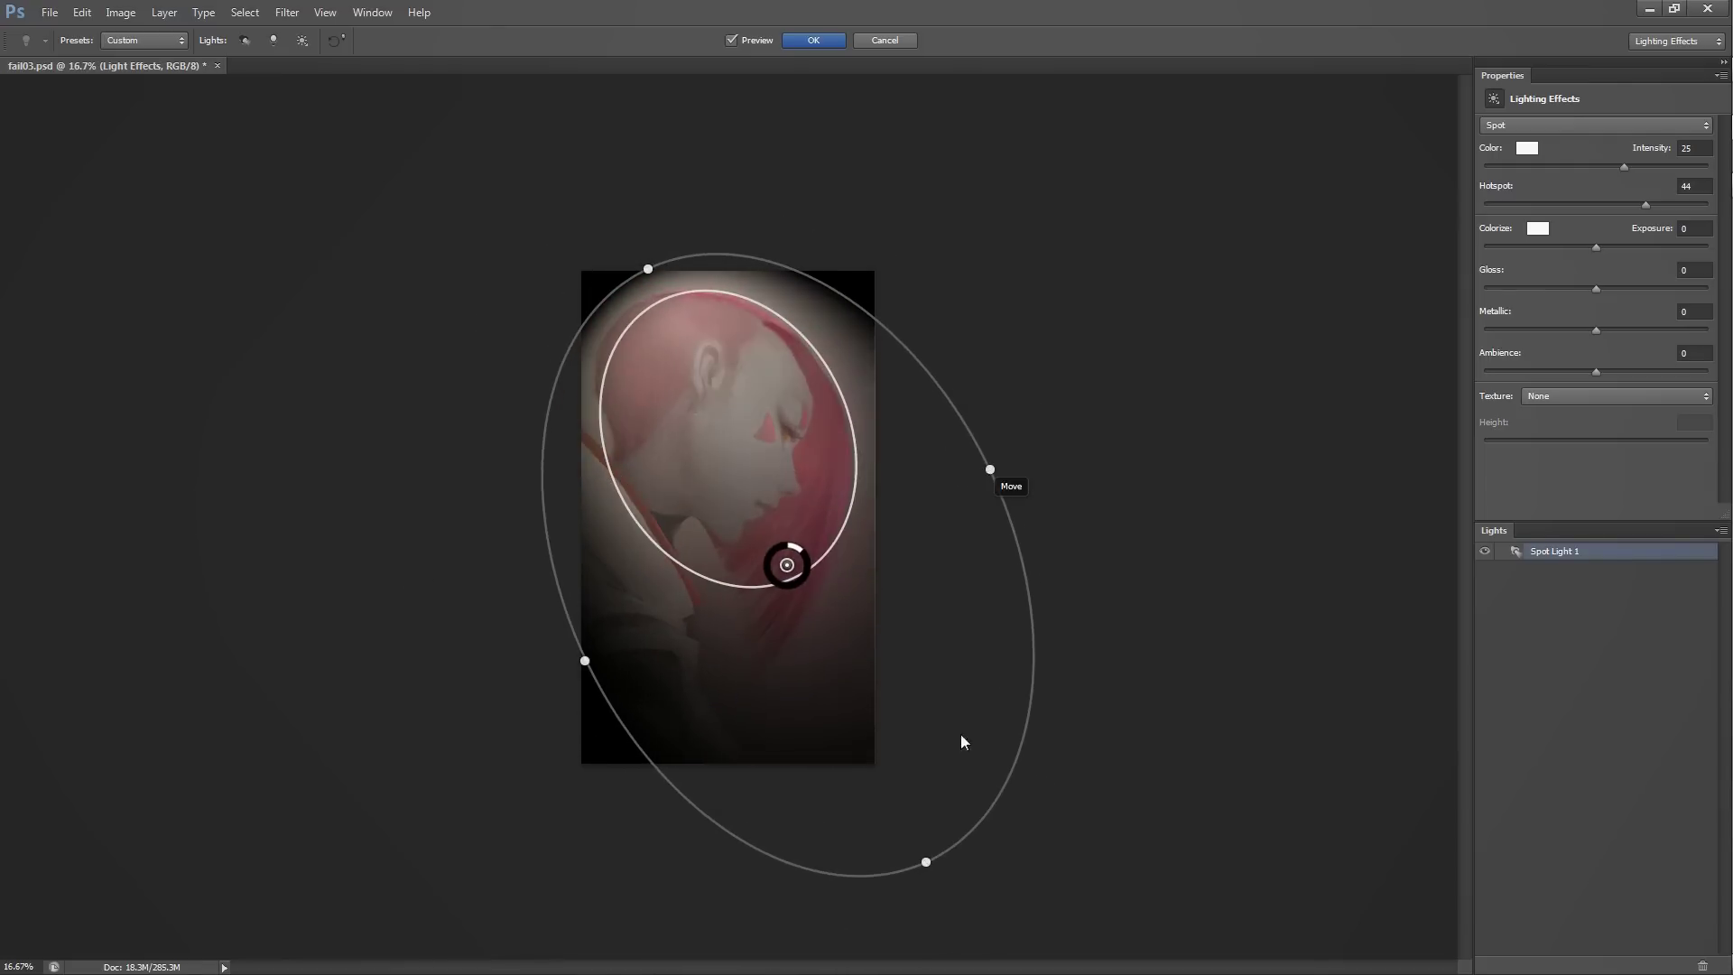
- Enlarge and rotate the spot light around the head, apply the lighting effect and lower the layer's opacity
left_click_drag(612, 287, 565, 202)
left_click_drag(671, 338, 728, 432)
left_click_drag(858, 641, 865, 649)
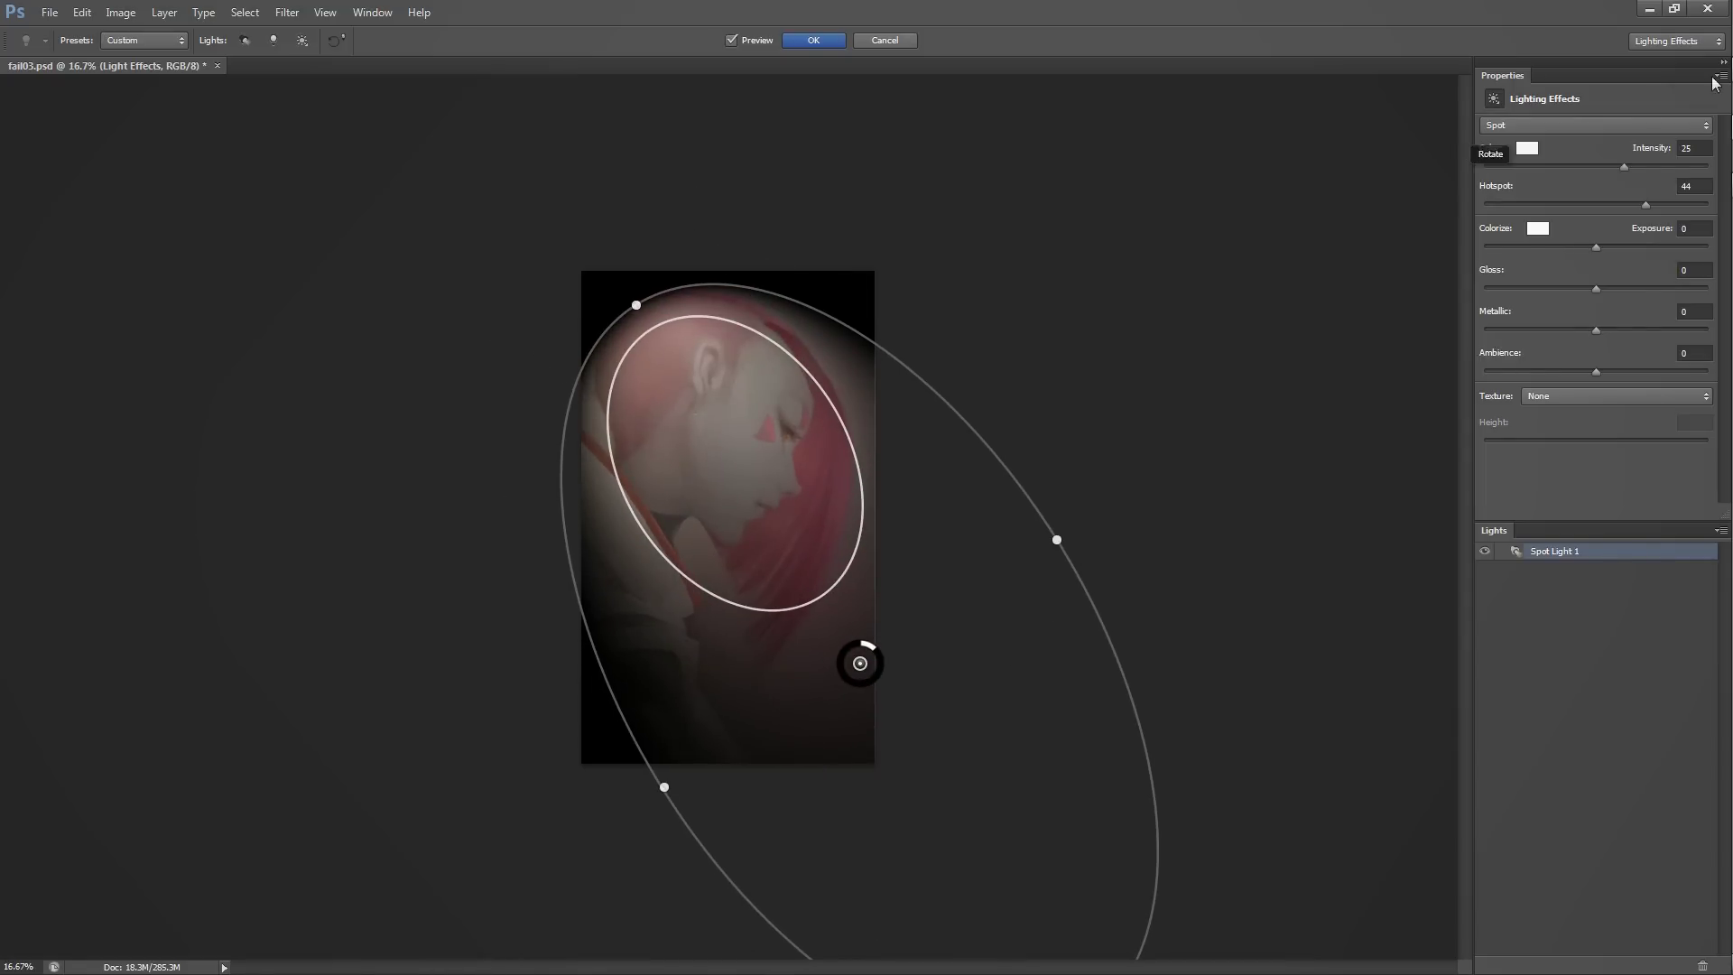
key("Return")
left_click_drag(1719, 627, 1672, 665)
- Stamp the visible layers again, then make a Multiply duplicate at 49% opacity with a layer mask
key("ctrl+alt+shift+e")
key("ctrl+j")
left_click(1584, 630)
left_click(1551, 220)
left_click(1605, 966)
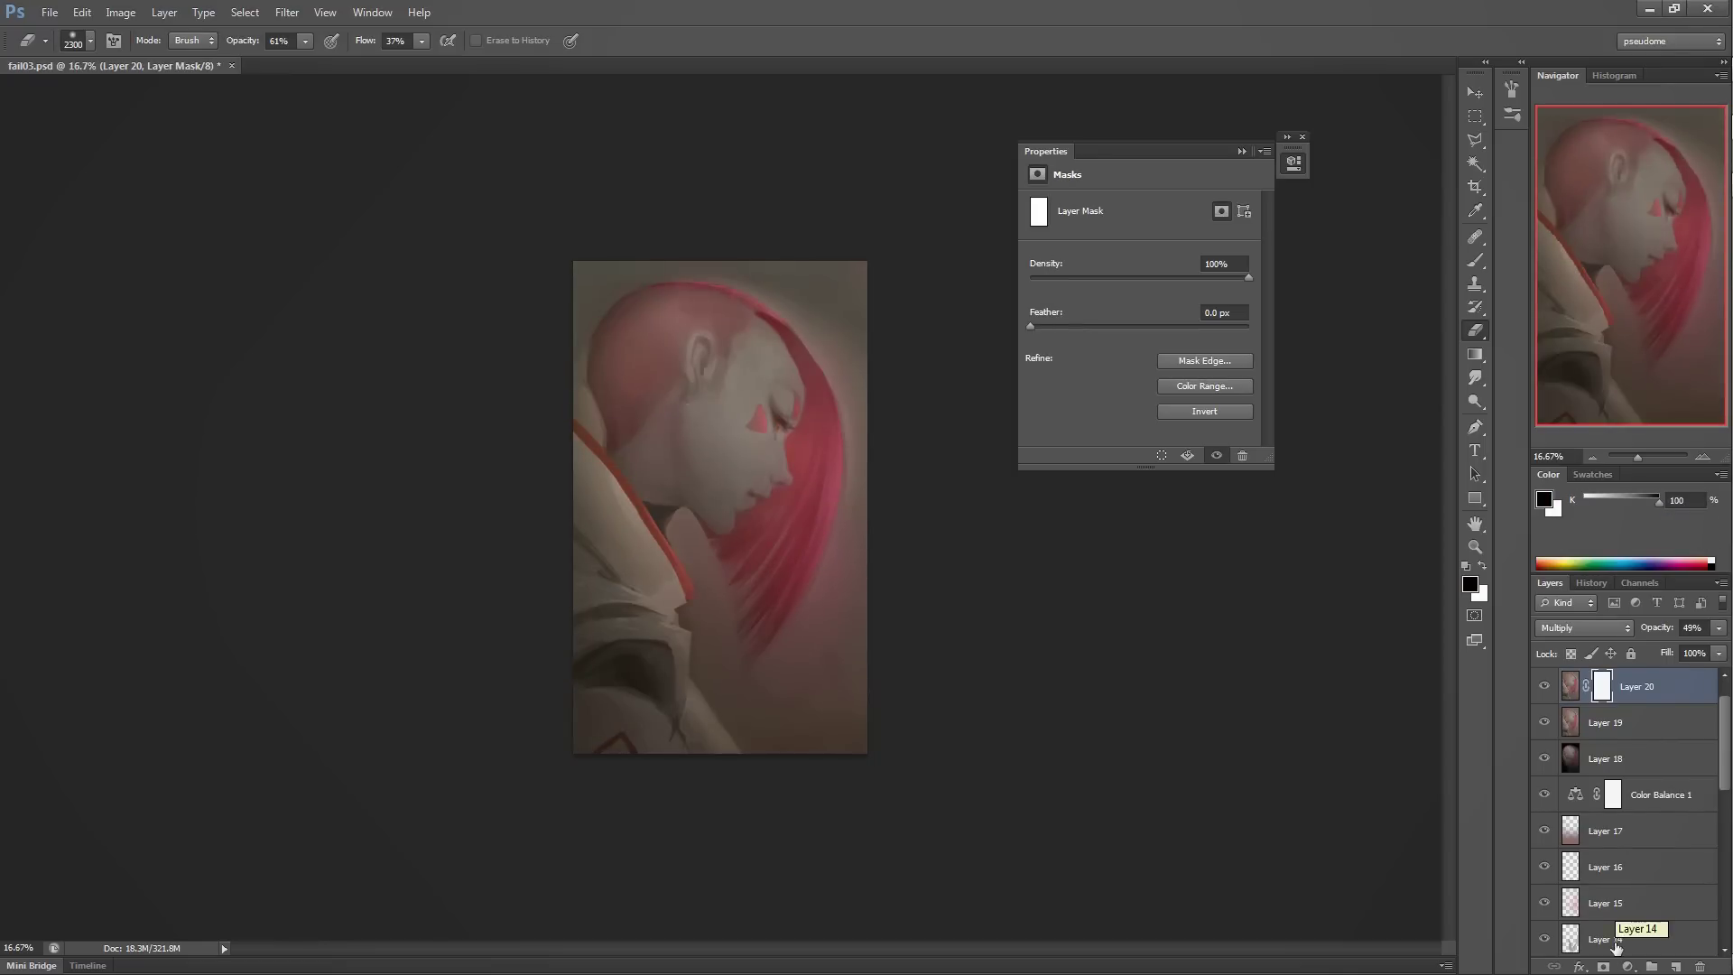
- Mask the darkening off the upper head and face with a very large soft black brush, size 2500
key("b")
key("bracketright")
key("bracketright")
key("bracketright")
key("bracketright")
key("bracketright")
key("bracketright")
key("bracketright")
key("bracketright")
key("bracketright")
key("bracketright")
key("bracketright")
key("bracketright")
key("bracketright")
key("bracketright")
key("bracketright")
key("bracketright")
key("bracketright")
key("bracketright")
key("bracketright")
key("bracketright")
mouse_move(663, 213)
left_mouse_down()
mouse_move(655, 280)
mouse_move(663, 213)
left_mouse_up()
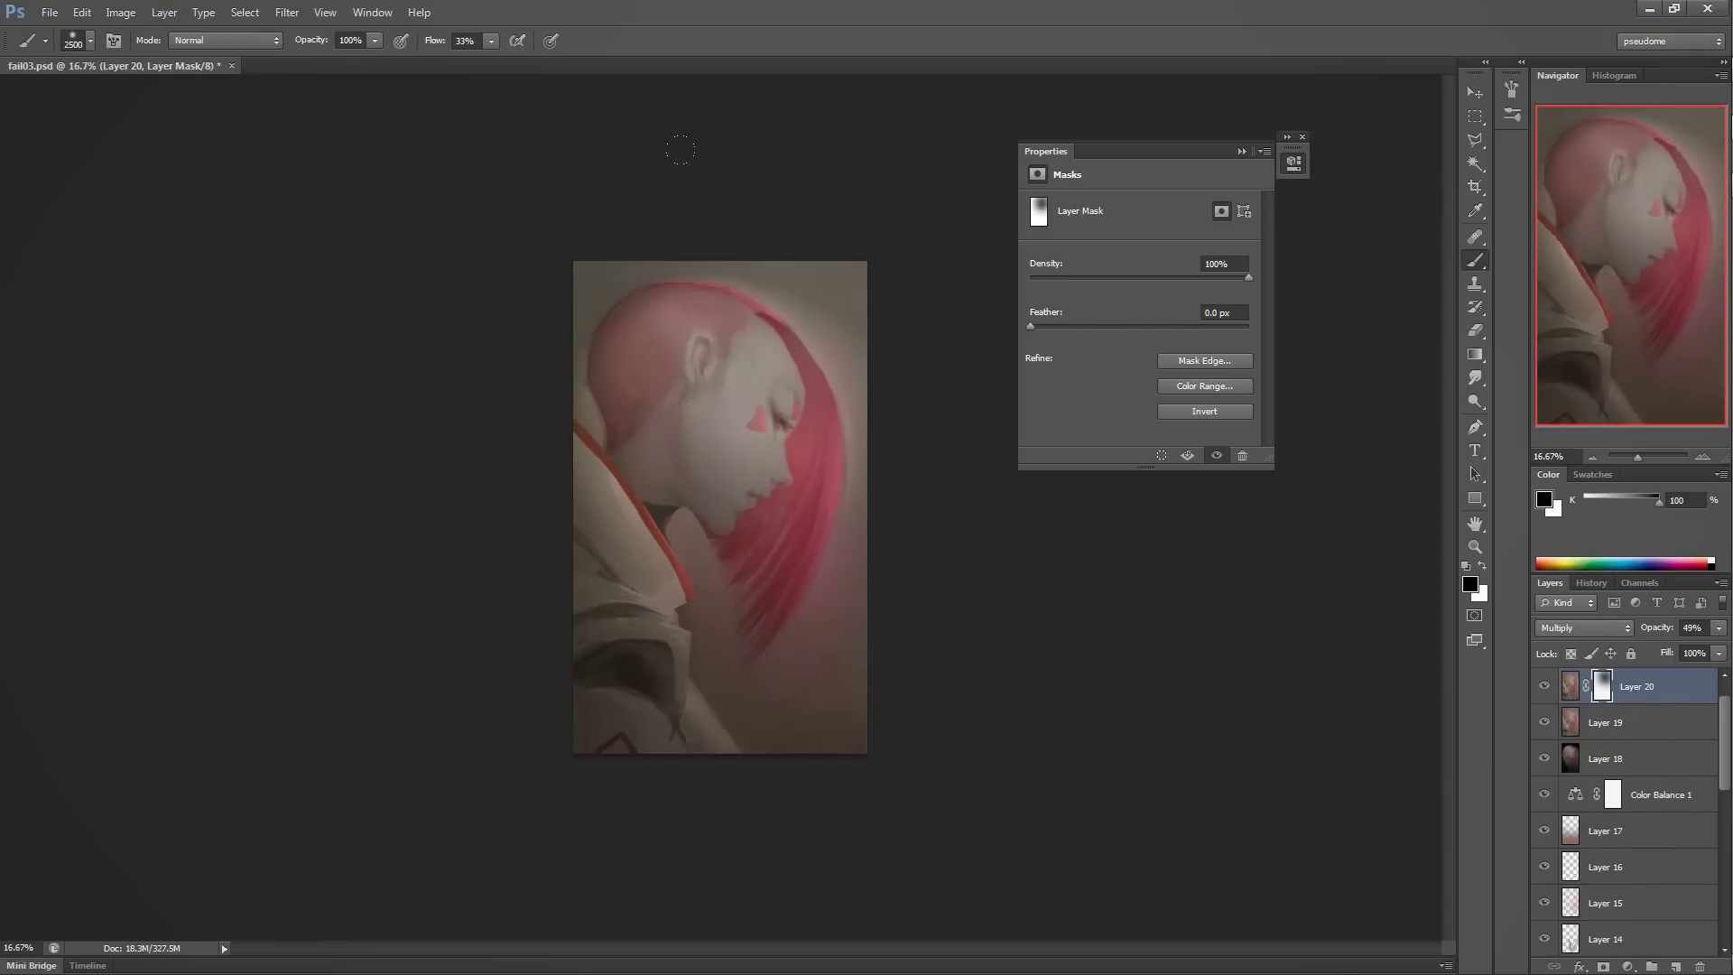
- Mask the darkening off the collar and lit jacket edges with a size 125 black brush
key("bracketleft")
key("bracketleft")
key("bracketleft")
key("bracketleft")
key("bracketleft")
key("bracketleft")
key("bracketleft")
key("bracketleft")
key("bracketleft")
key("bracketleft")
key("bracketleft")
key("bracketleft")
key("bracketleft")
key("bracketleft")
key("bracketleft")
key("bracketleft")
key("bracketleft")
key("bracketleft")
key("bracketleft")
key("bracketleft")
mouse_move(665, 612)
left_mouse_down()
mouse_move(623, 601)
mouse_move(663, 566)
mouse_move(675, 582)
mouse_move(731, 722)
left_mouse_up()
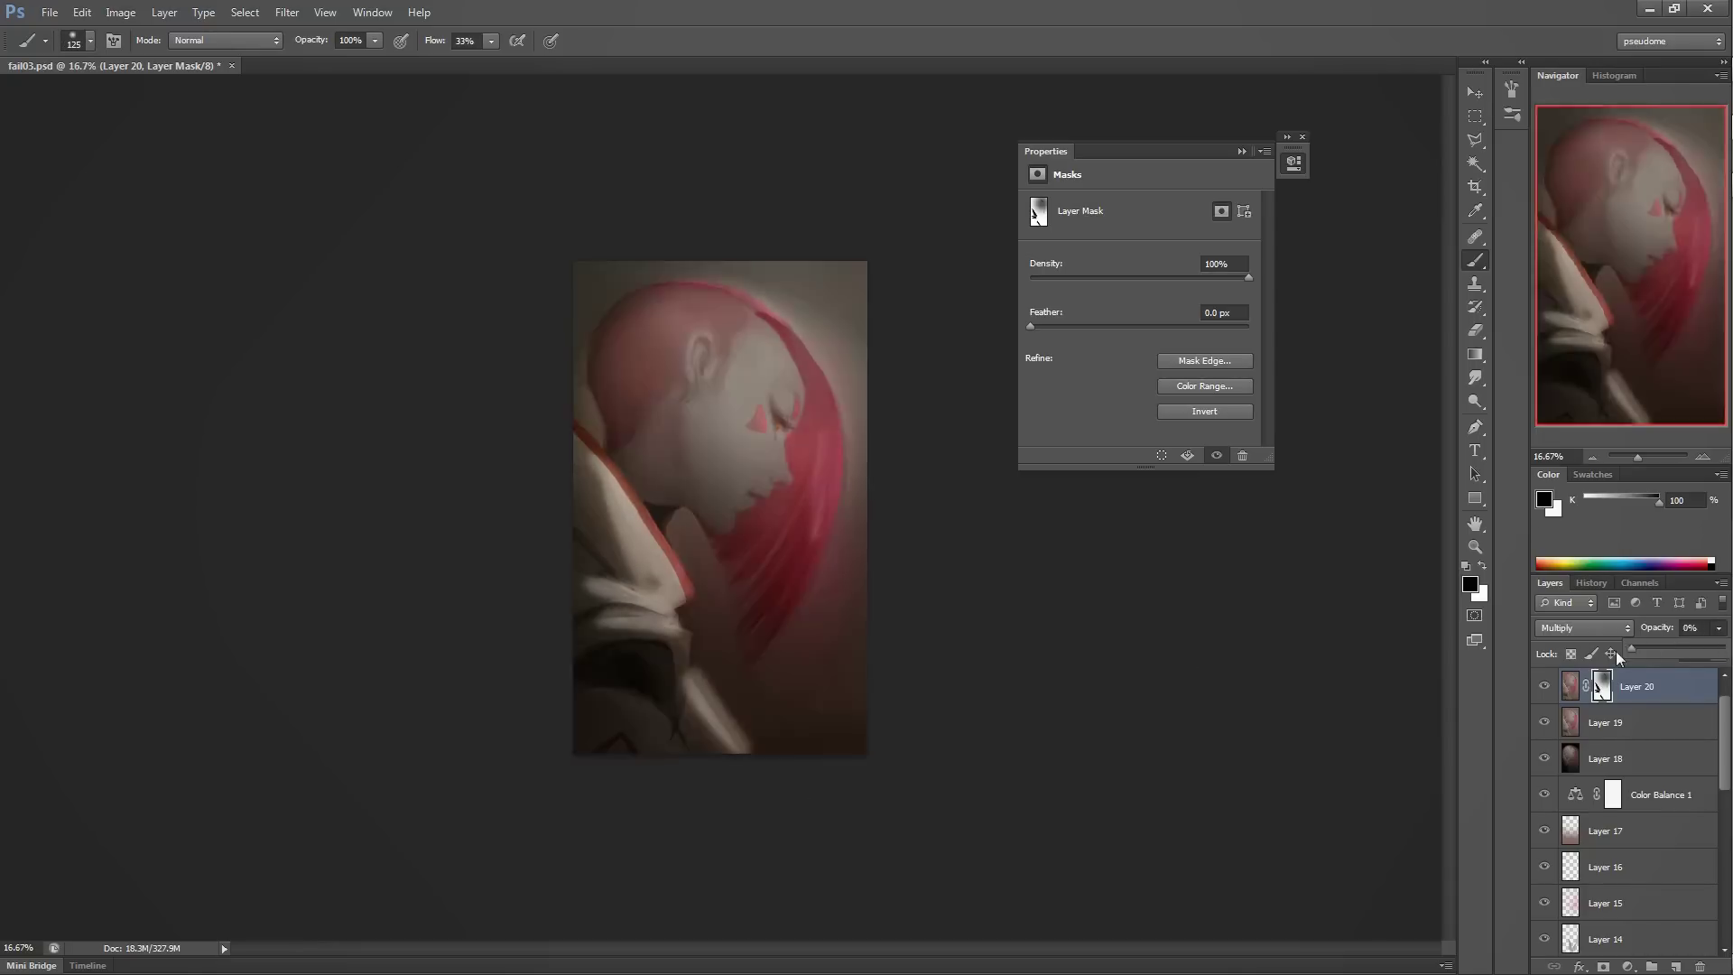
- Move the Color Balance adjustment above the masked layer at 18% opacity and stamp the visible layers into a new layer
left_click_drag(1652, 794, 1667, 679)
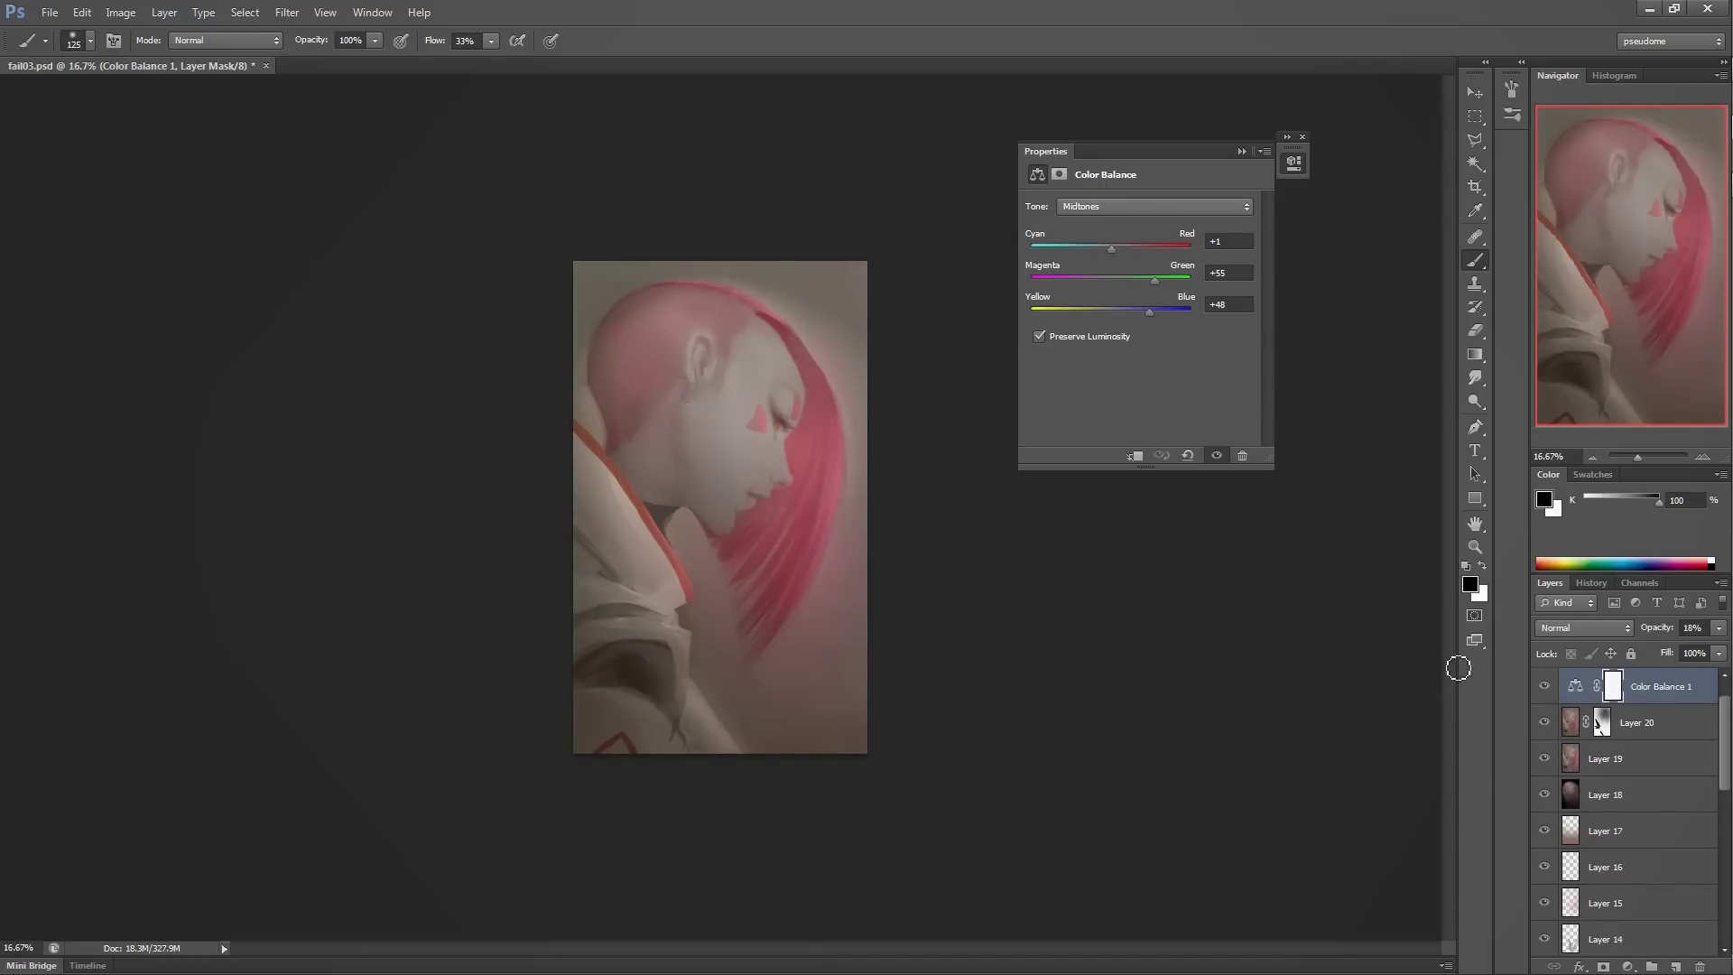
key("ctrl+shift+alt+e")
- Apply Smart Sharpen to the stamped layer with an amount of 500% and a radius of 3.3 px
left_click(287, 12)
left_click(217, 328)
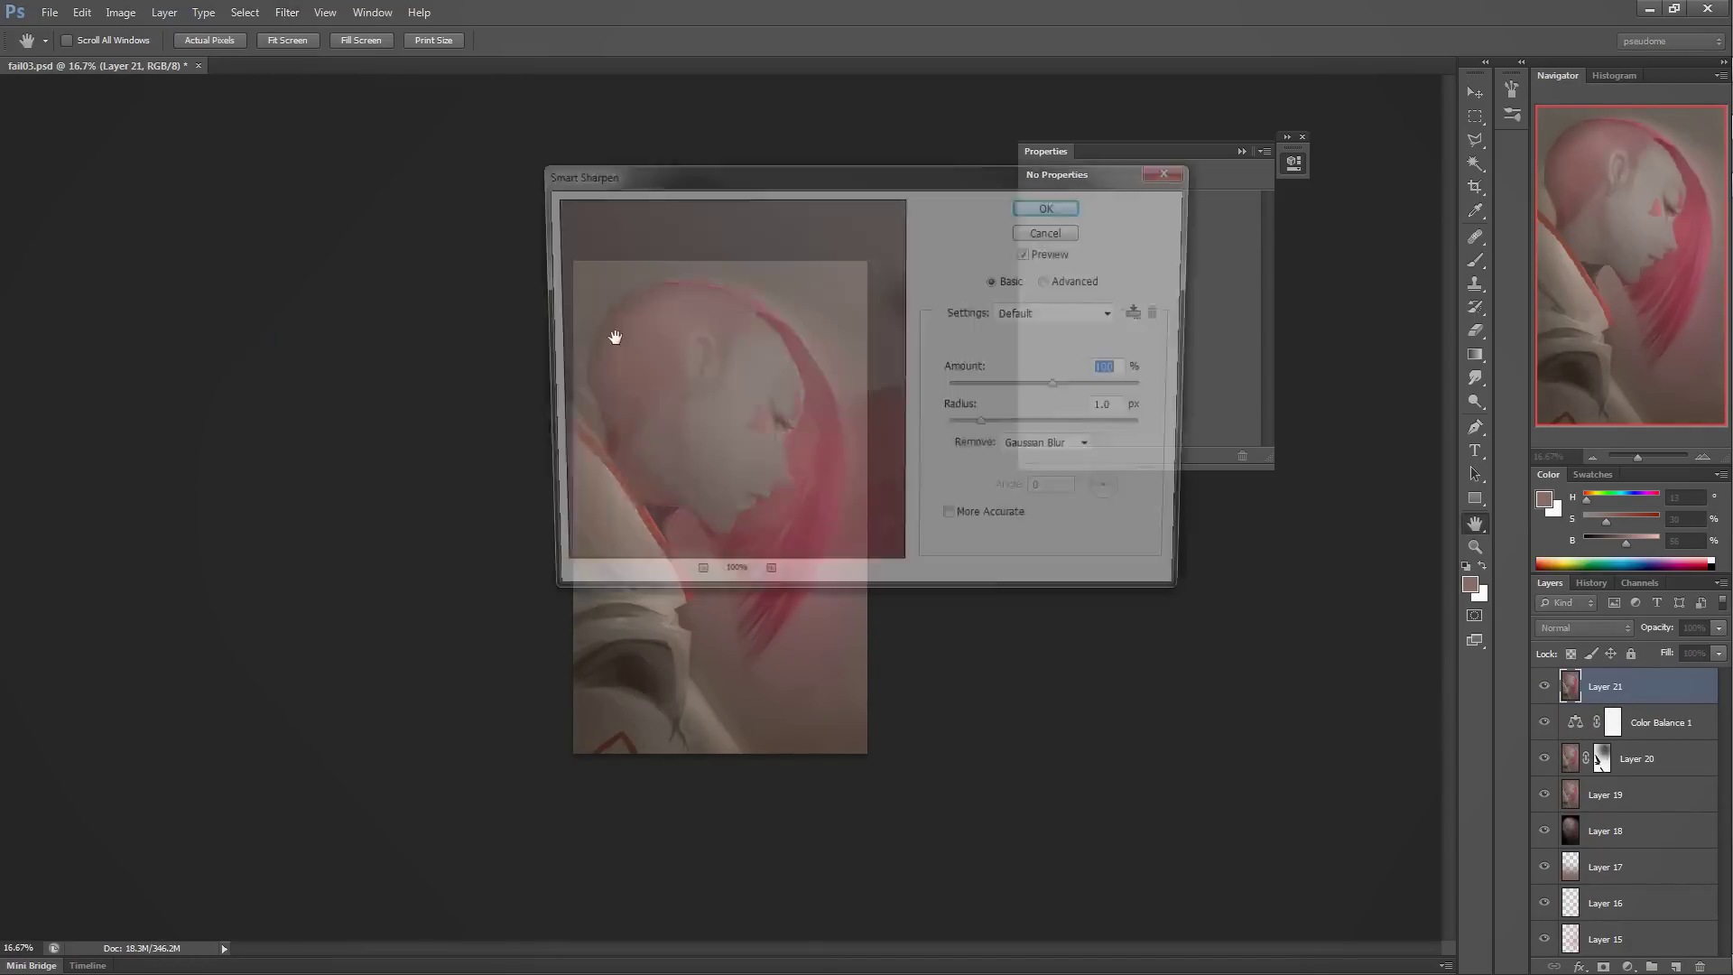
left_click(691, 585)
left_click_drag(987, 426, 1003, 426)
left_click_drag(1062, 386, 1120, 388)
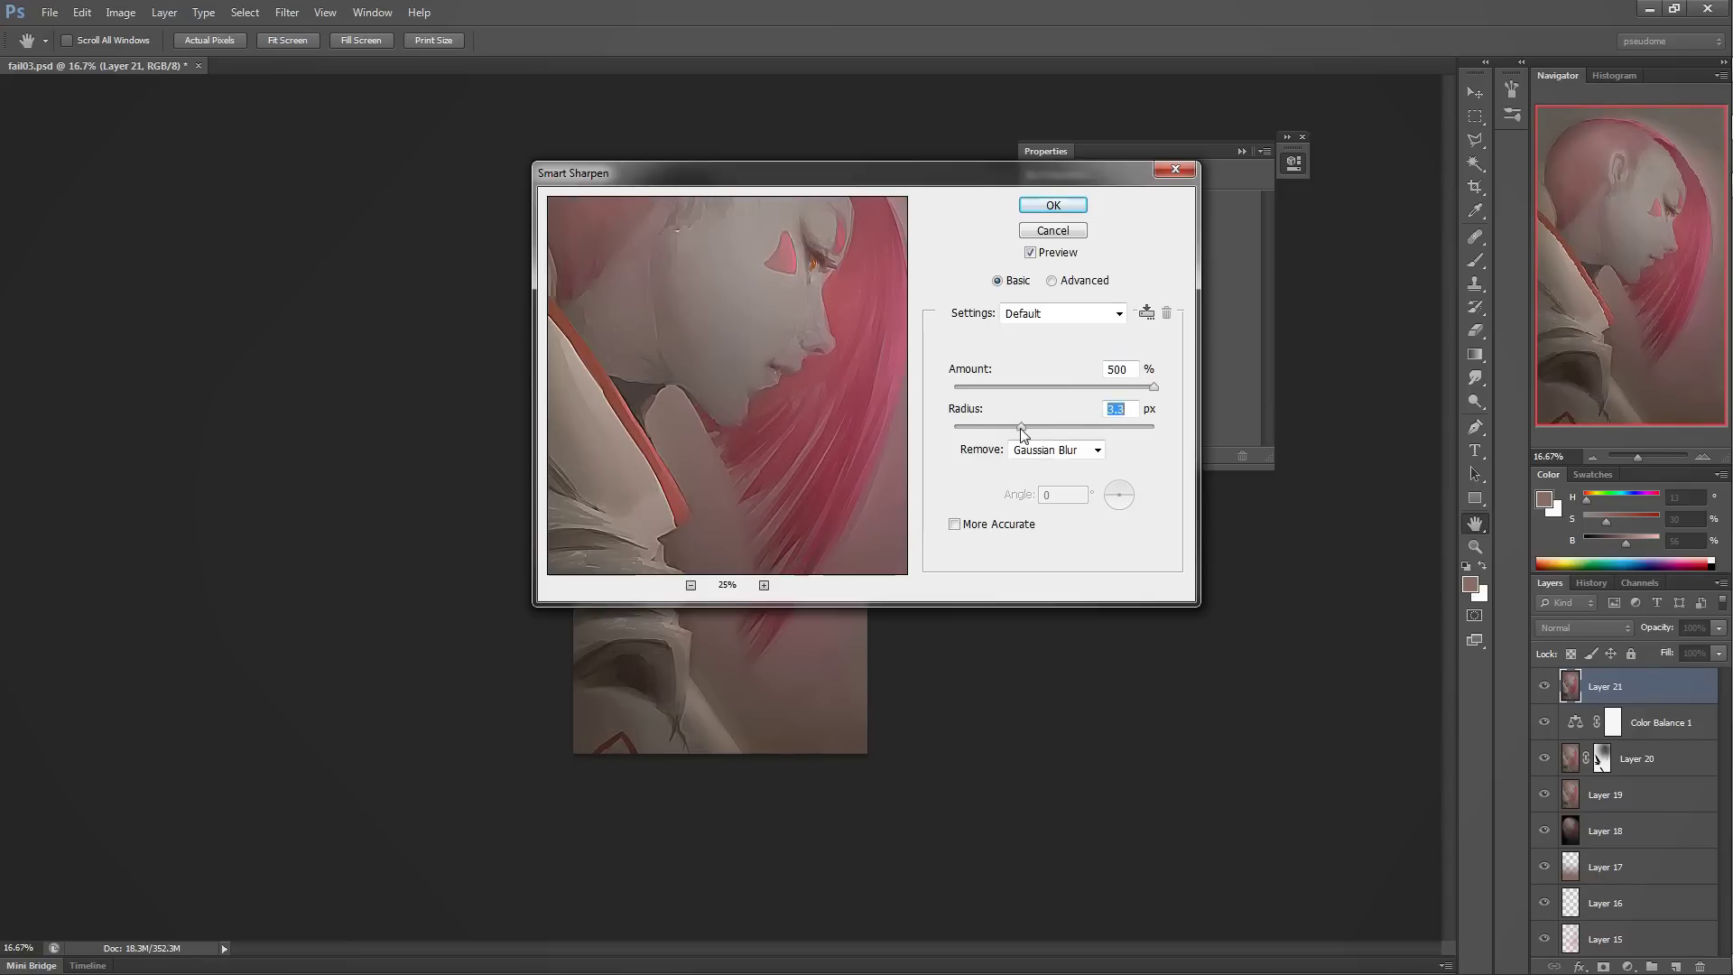
left_click(1037, 205)
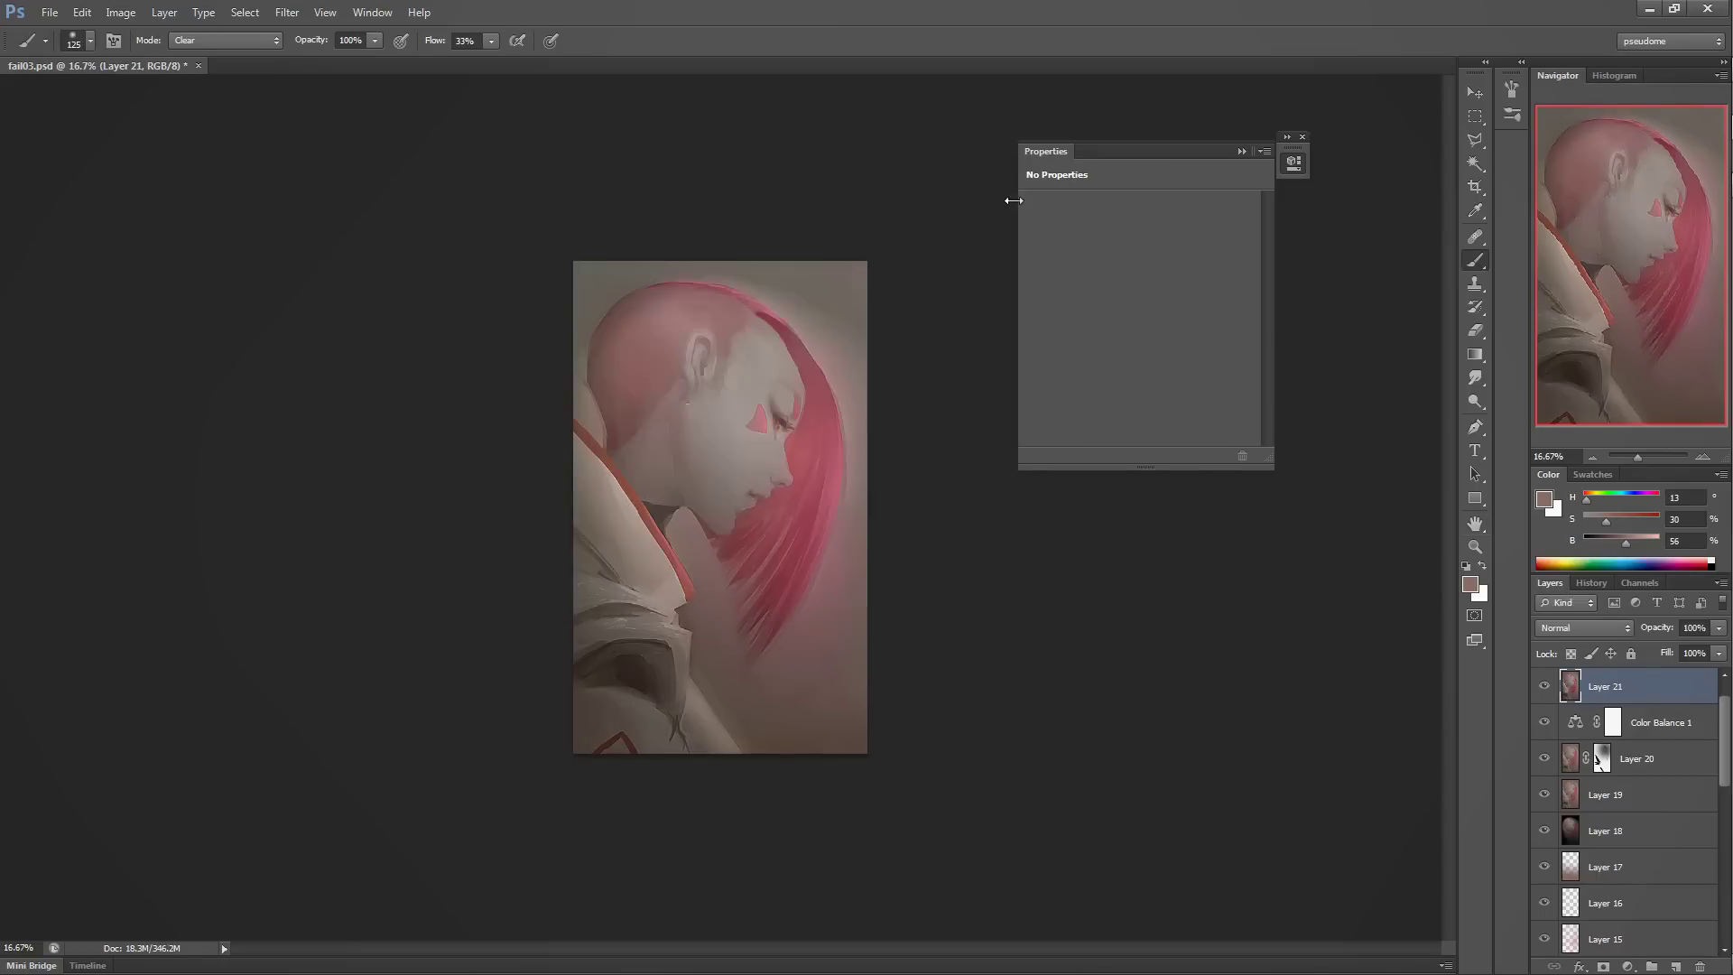
- Add a black mask to the sharpened layer and reveal the sharpening over the head and face with a soft white brush, size 2448
left_click(1603, 965)
key("ctrl+i")
right_click(945, 458)
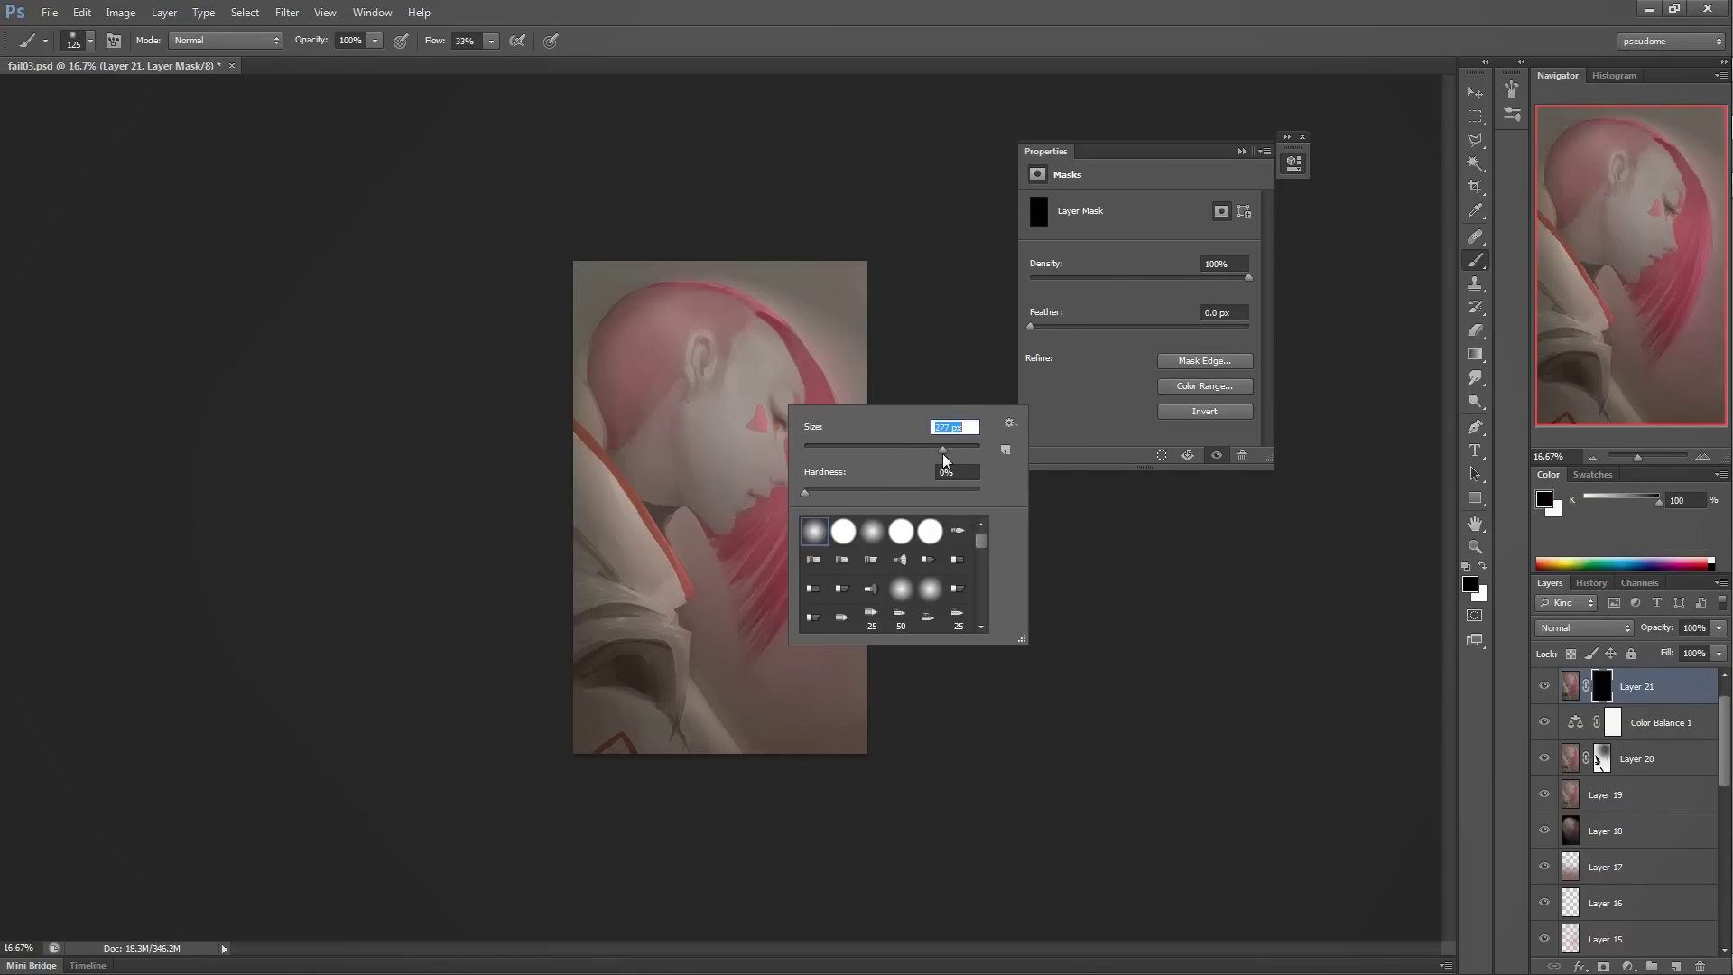
key("Escape")
key("x")
left_click_drag(669, 344, 658, 443)
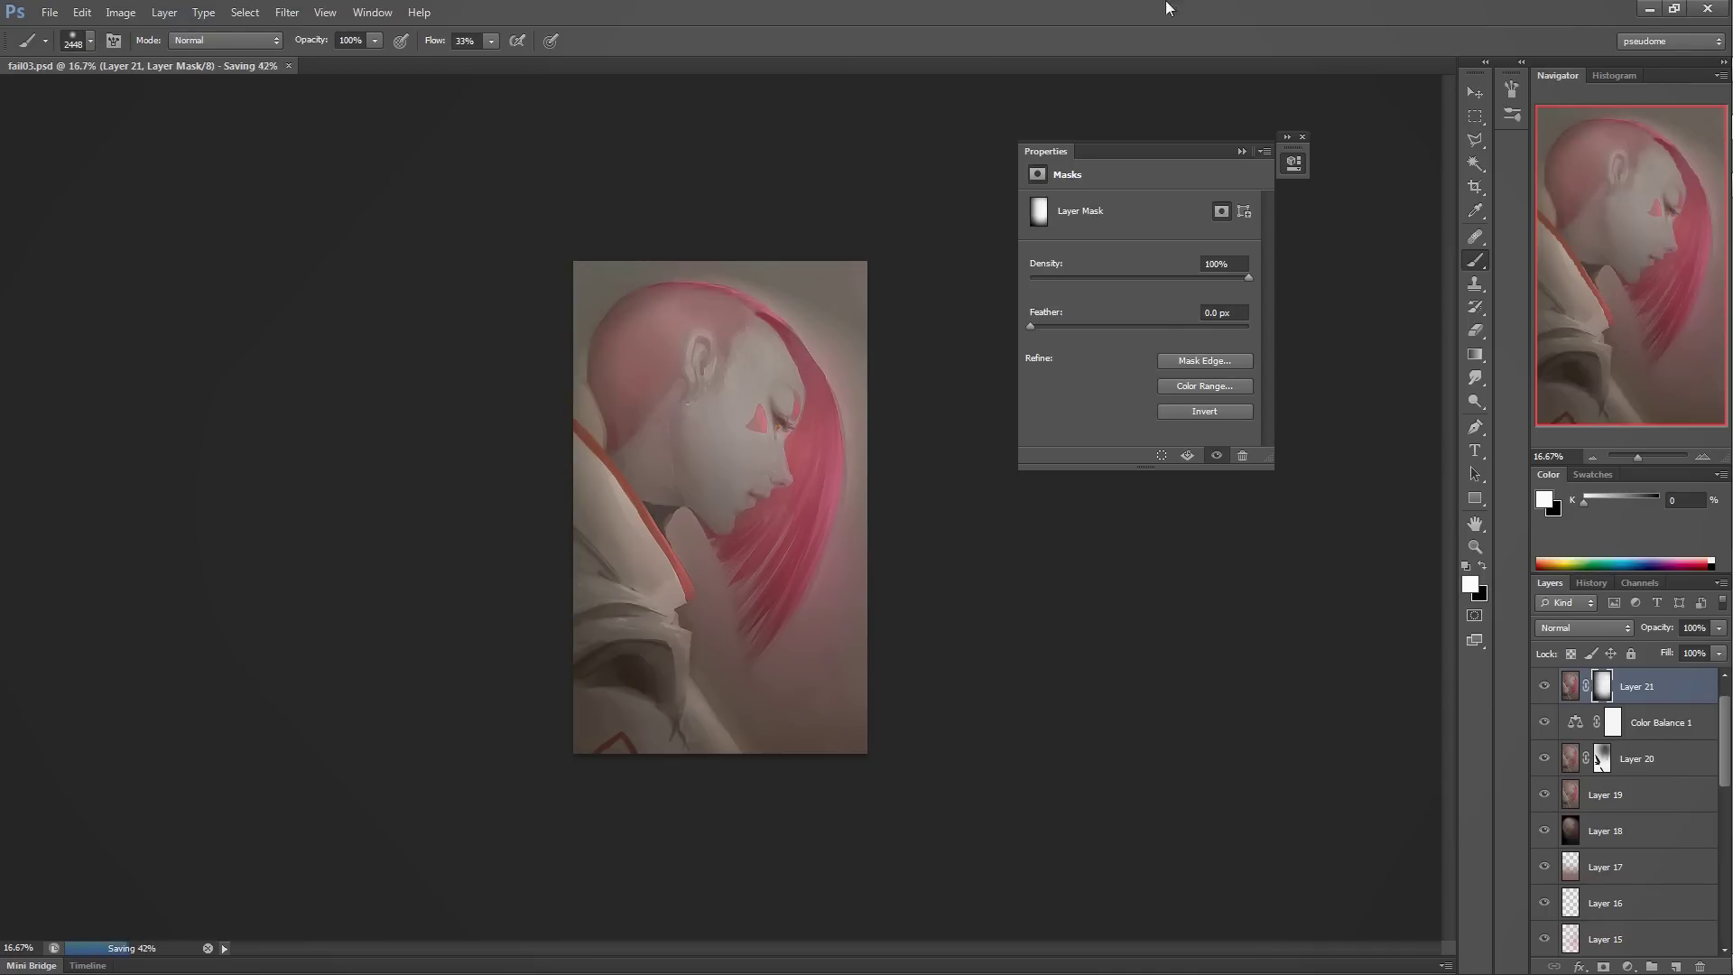
- Add a Hue/Saturation adjustment above the sharpened layer with hue -17 and saturation +7
left_click(1287, 136)
left_click(1531, 136)
left_click(1627, 966)
left_click(1615, 736)
mouse_move(1397, 271)
left_mouse_down()
mouse_move(1450, 280)
mouse_move(1379, 271)
left_mouse_up()
mouse_move(1397, 308)
left_mouse_down()
mouse_move(1444, 312)
mouse_move(1310, 314)
mouse_move(1397, 309)
left_mouse_up()
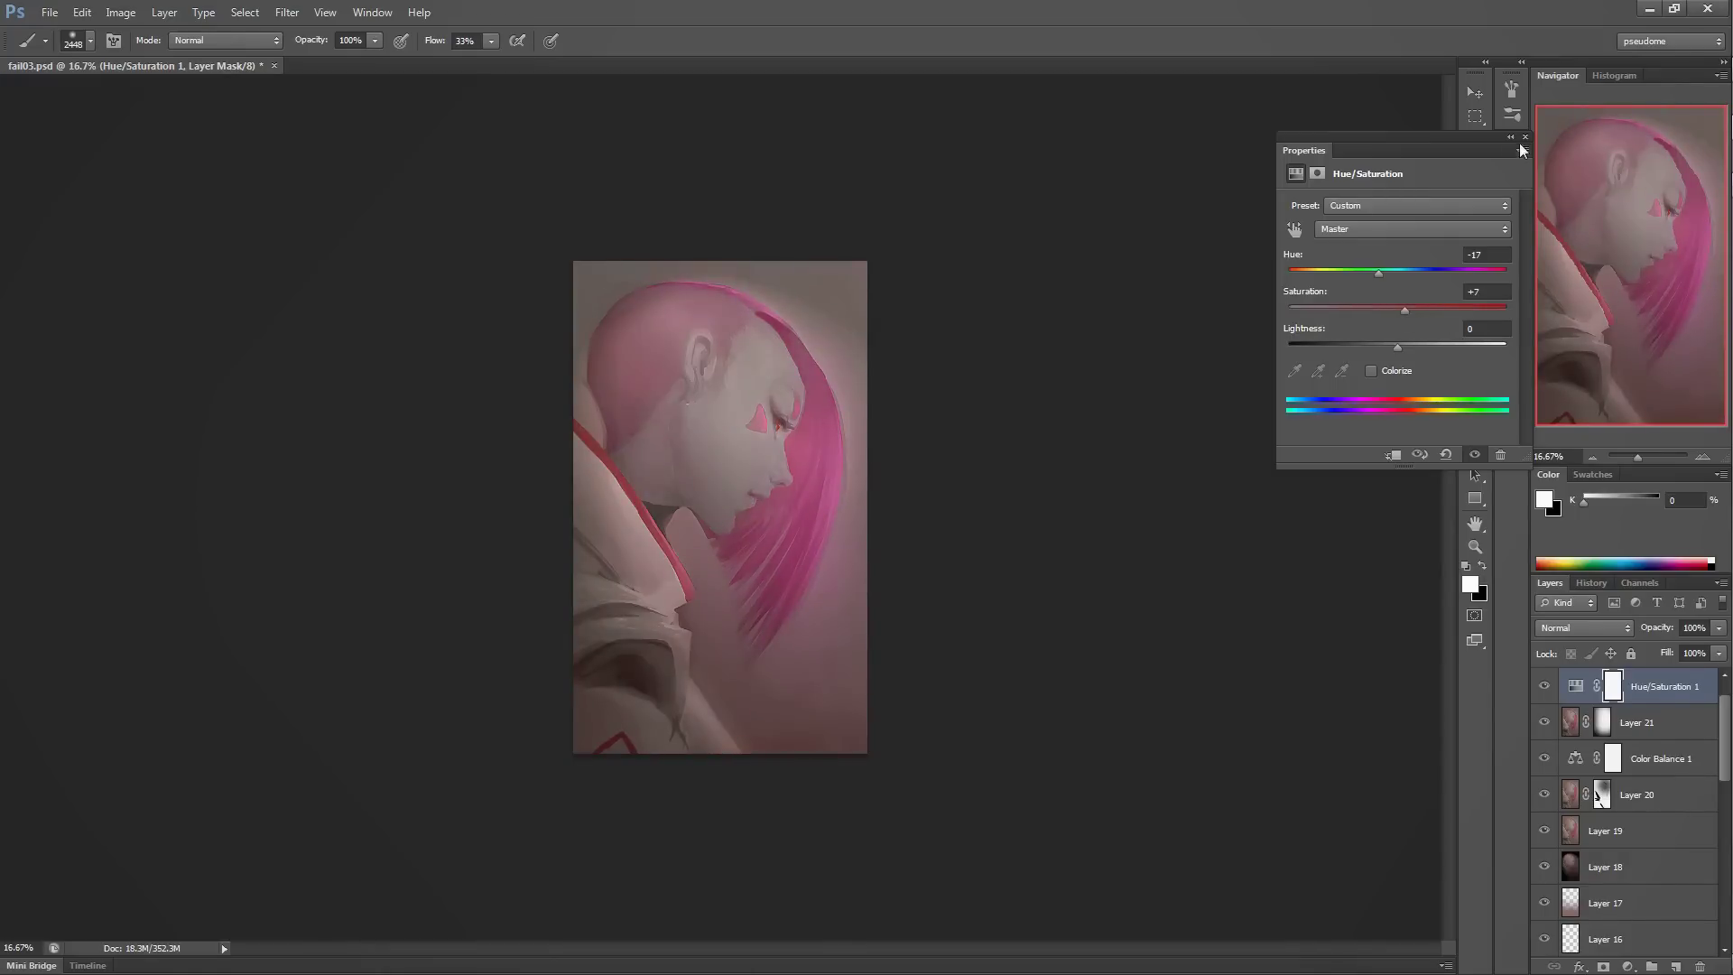
- Fade the Hue/Saturation adjustment with black gradients on its mask and set its opacity to 47%
key("g")
key("d")
left_click(1719, 627)
left_click_drag(1714, 648, 1668, 669)
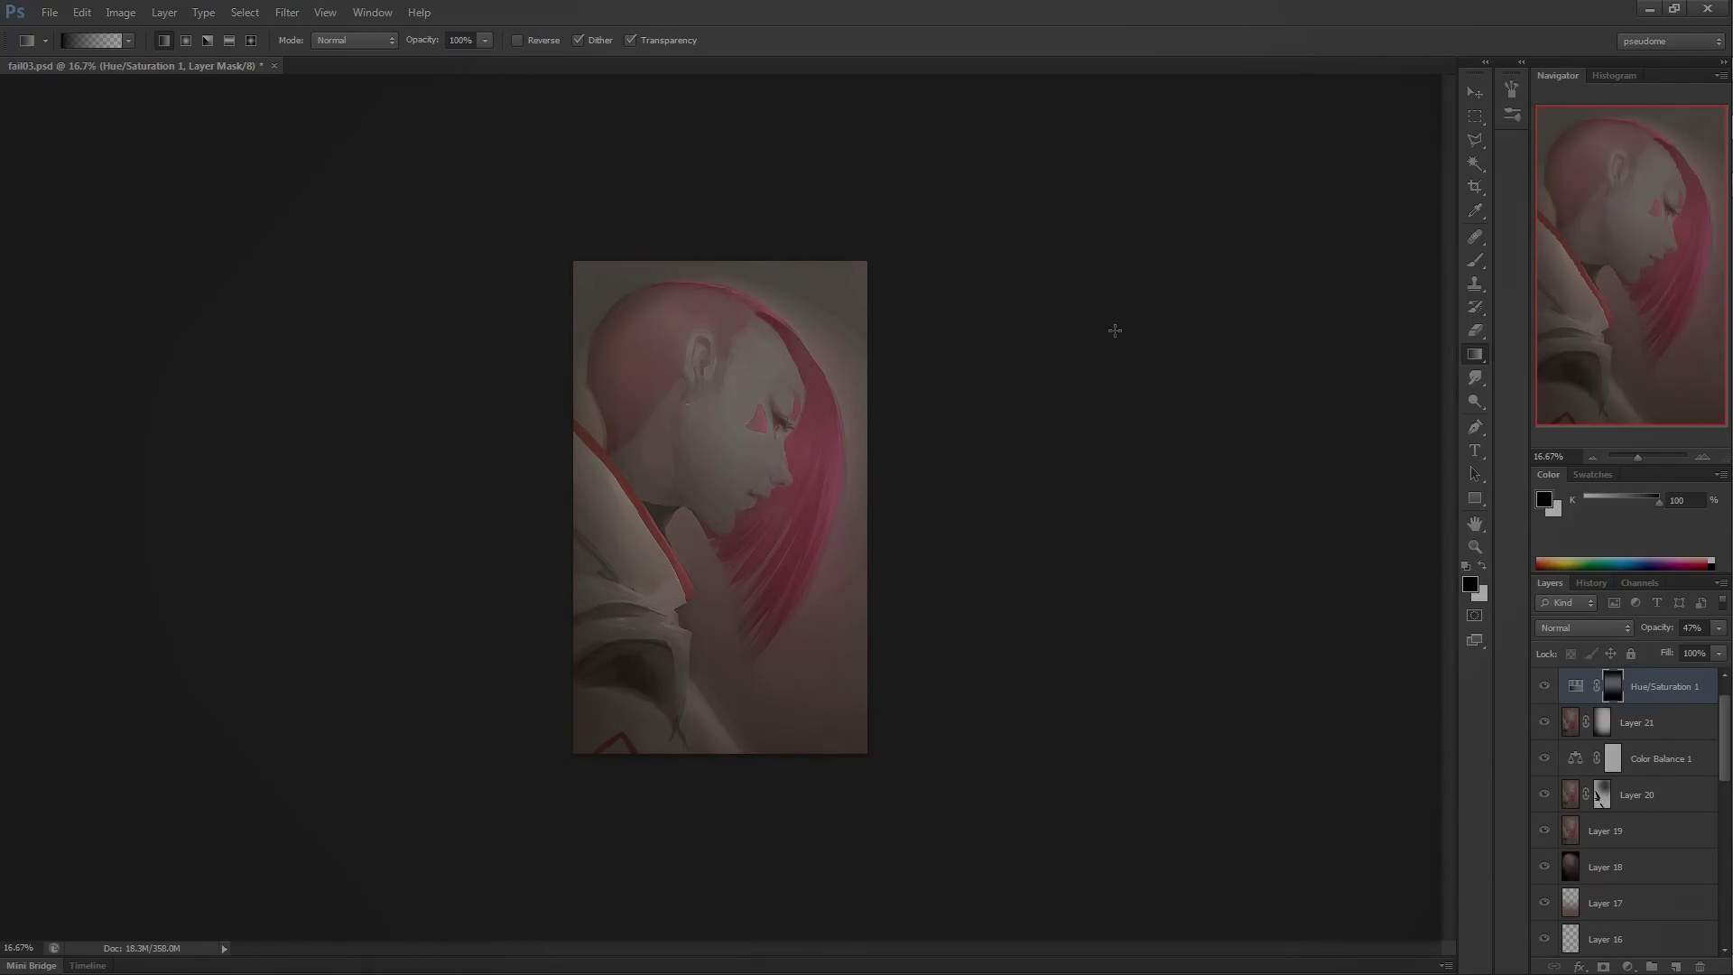